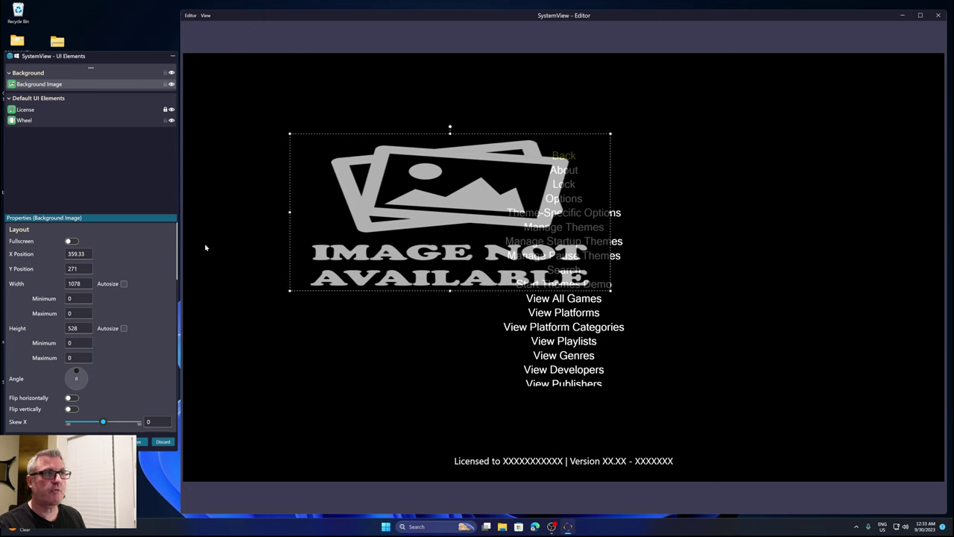
Make the Background Image fullscreen and have it display Background.png from the Gfx media folder
click(71, 241)
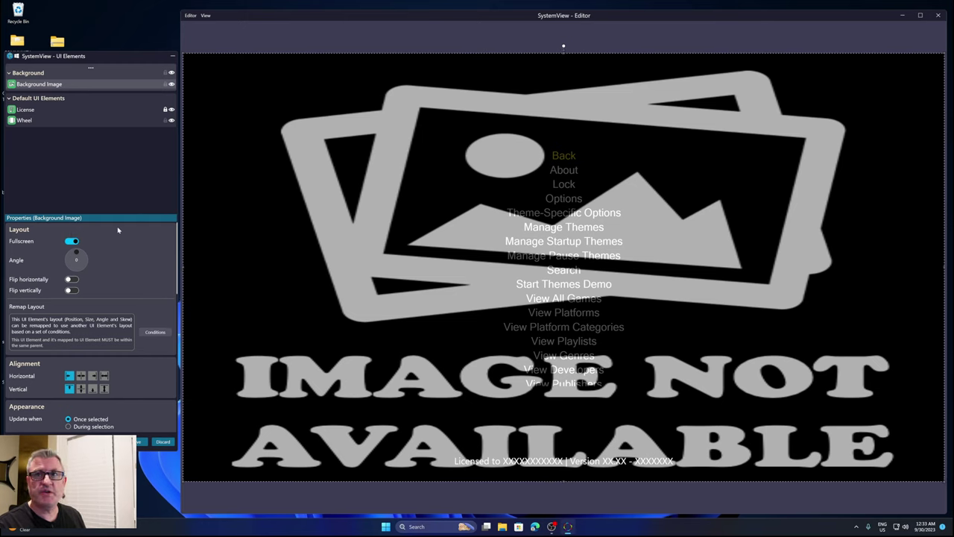
scroll(30, 285, down, 4)
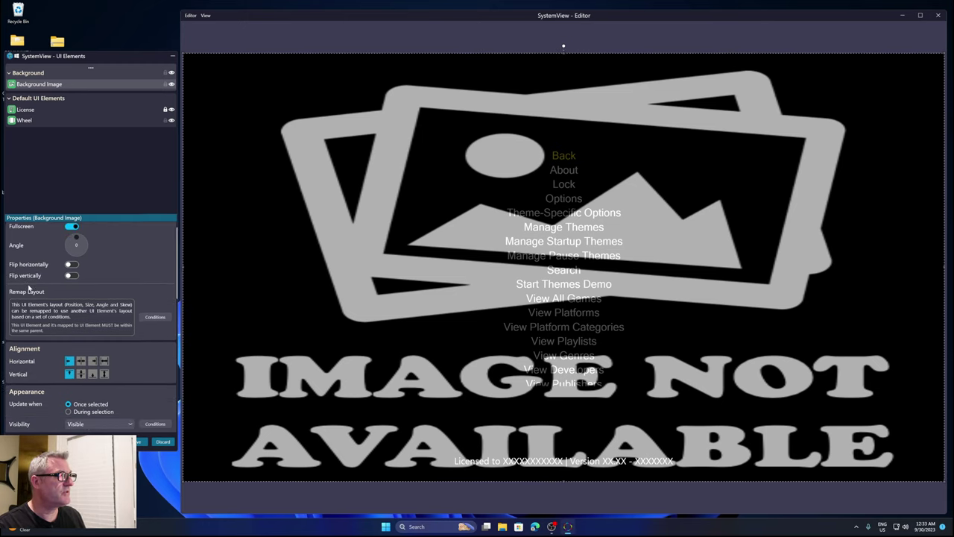
scroll(29, 285, down, 2)
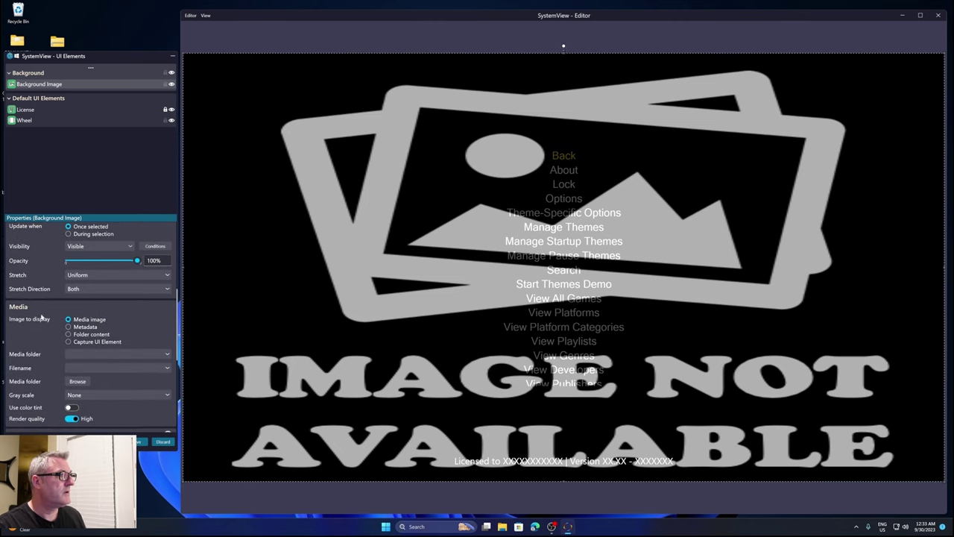
click(78, 357)
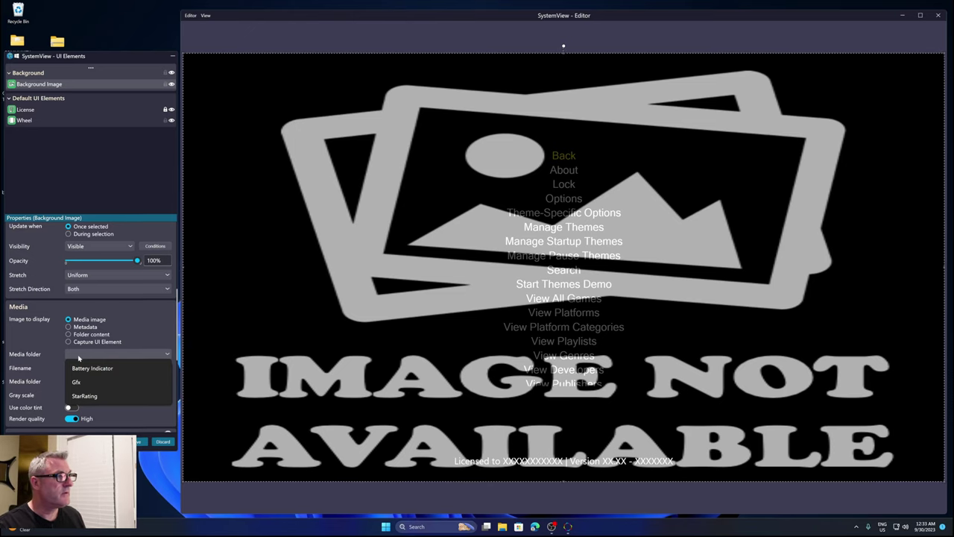
click(75, 384)
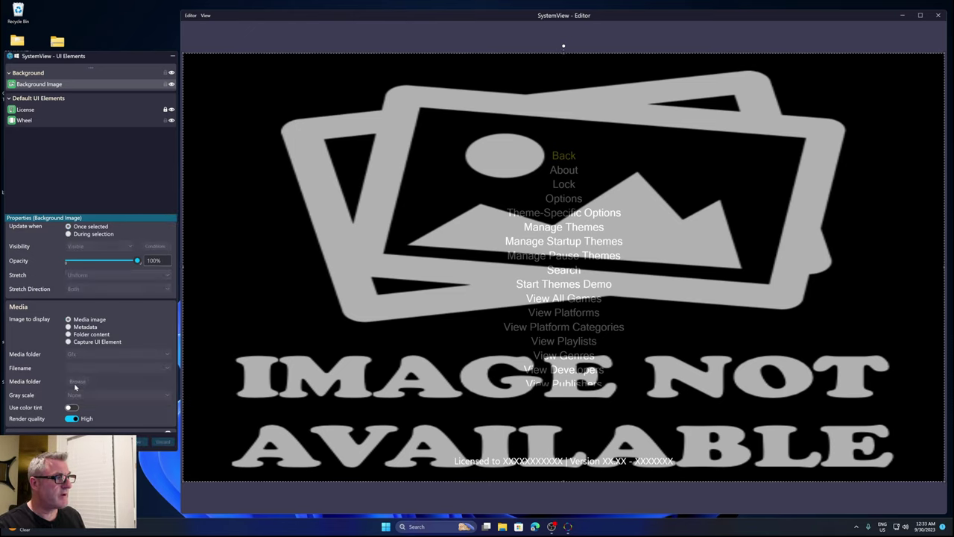
click(77, 368)
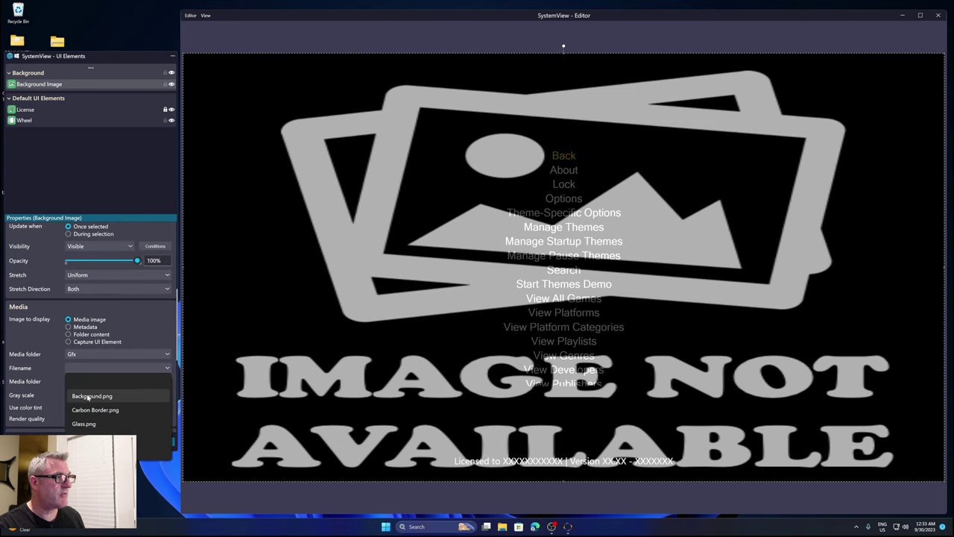
click(88, 397)
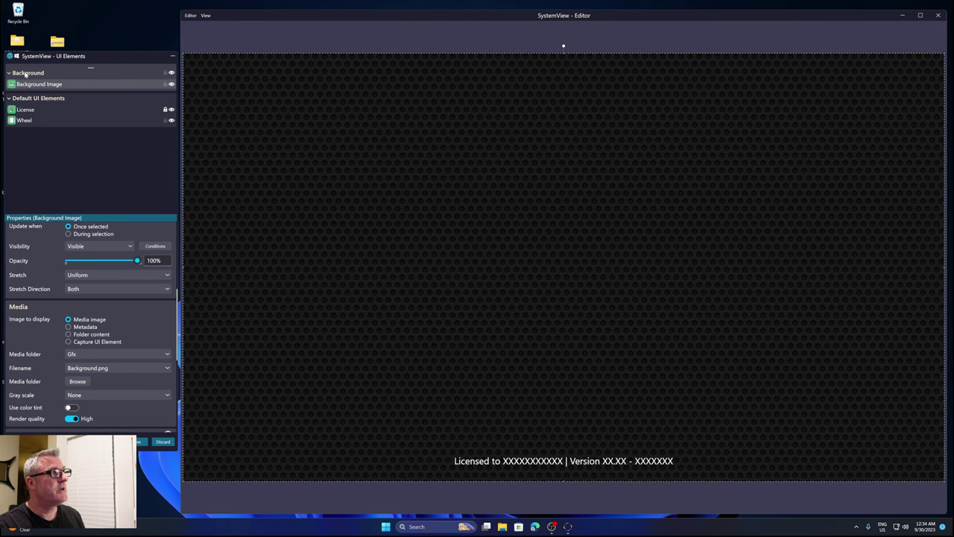
Move the Background group below the Default UI Elements group in the element order
click(24, 74)
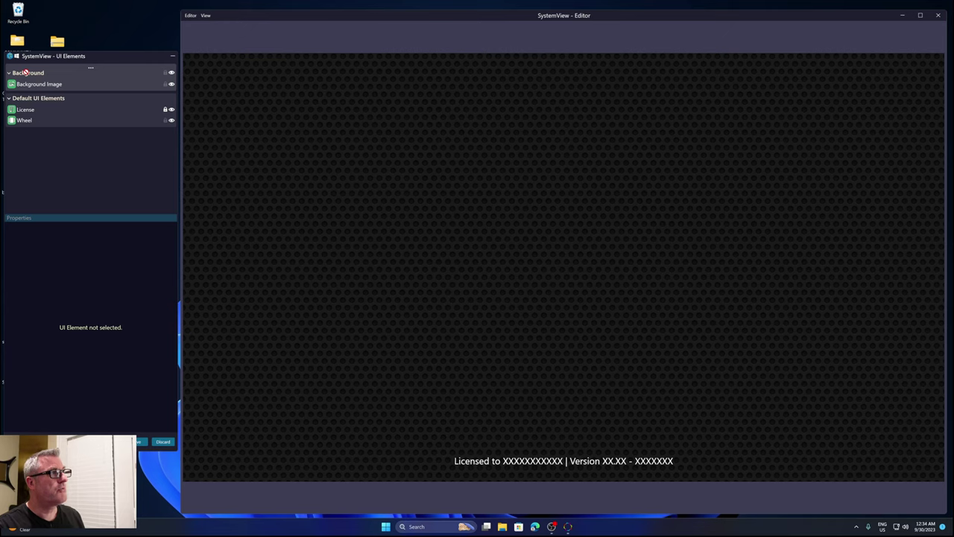
drag(24, 72, 28, 134)
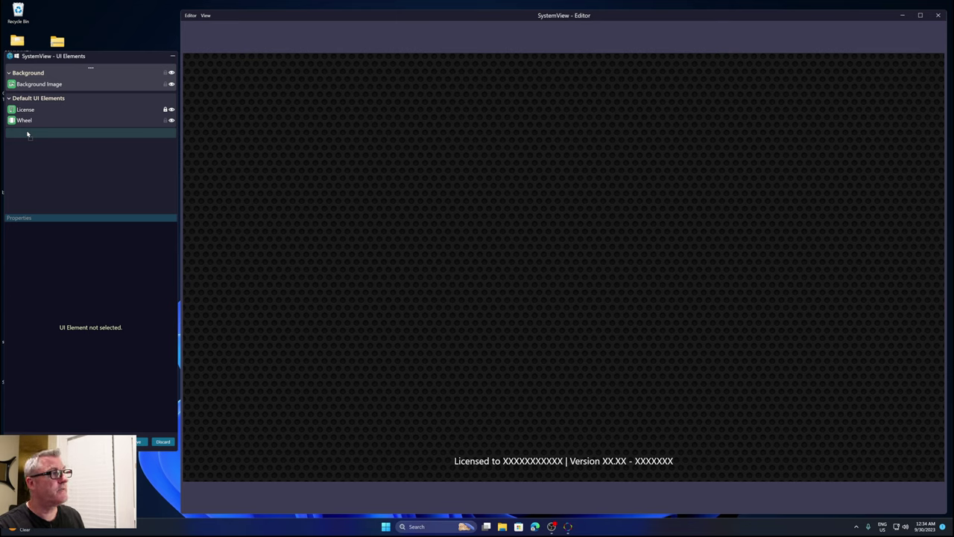
drag(28, 134, 28, 135)
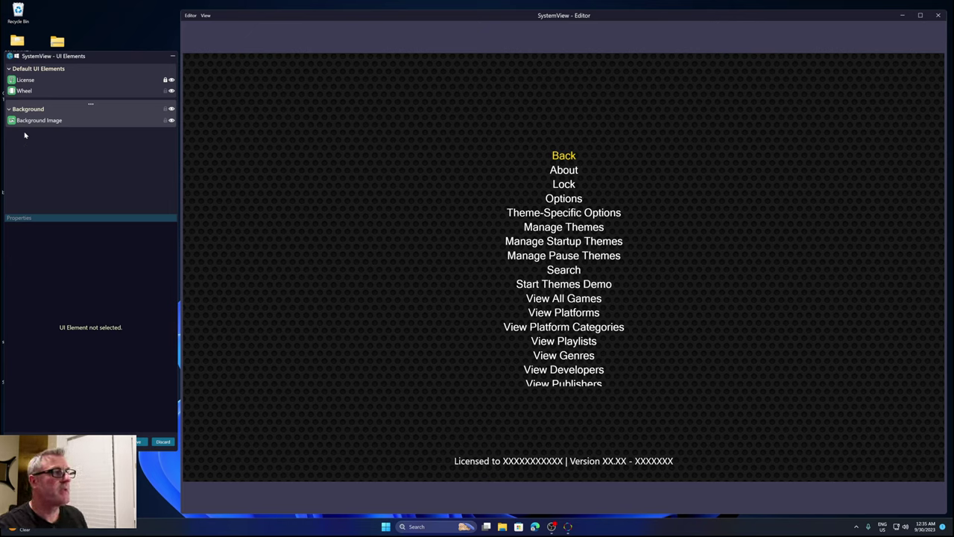
click(341, 144)
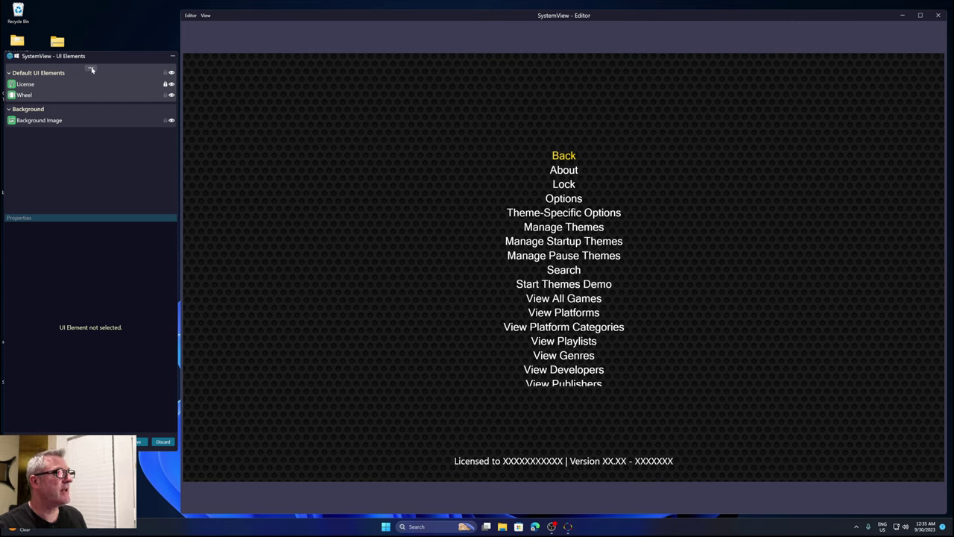
Create a new element group above Default UI Elements and name it Top
click(91, 69)
click(103, 76)
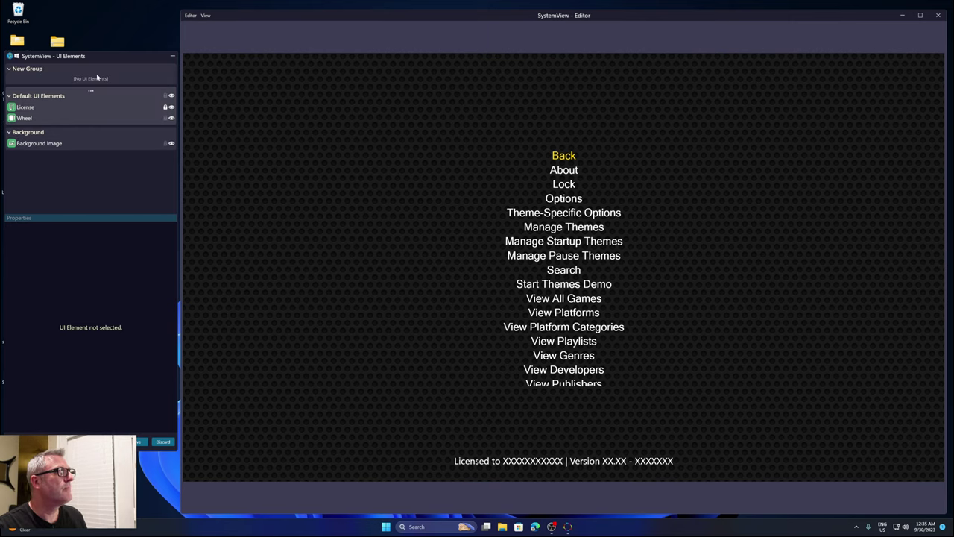
double_click(52, 81)
text(Top)
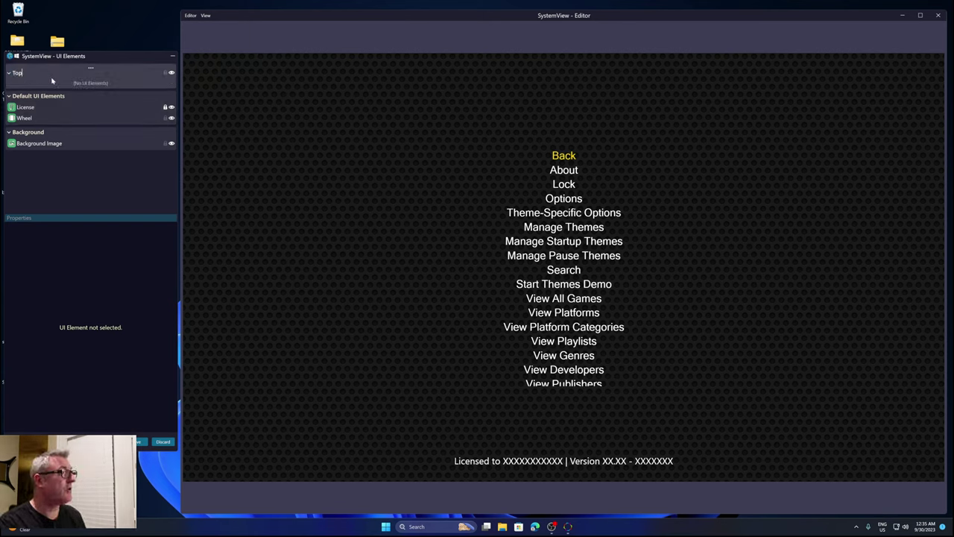
key(Return)
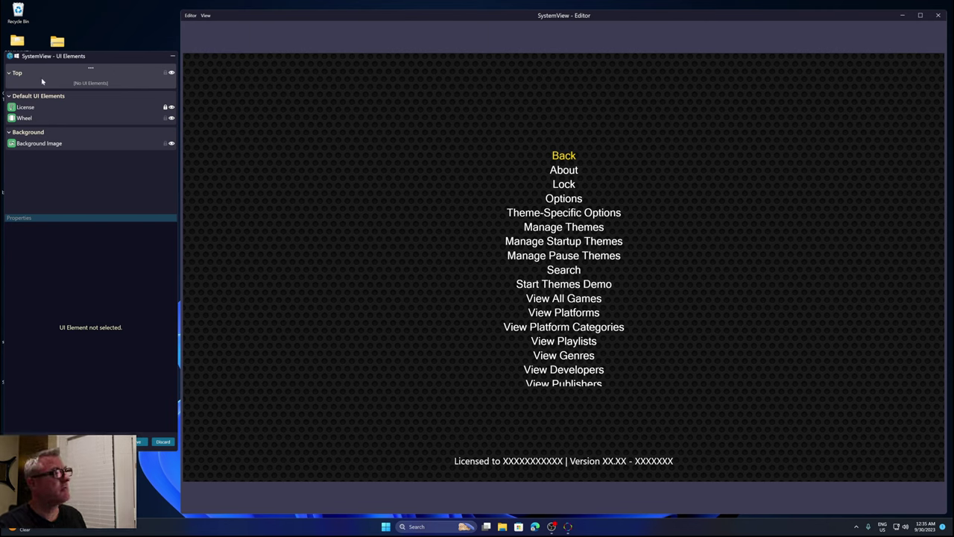
Add an image element to the Top group and rename it Bars
click(91, 69)
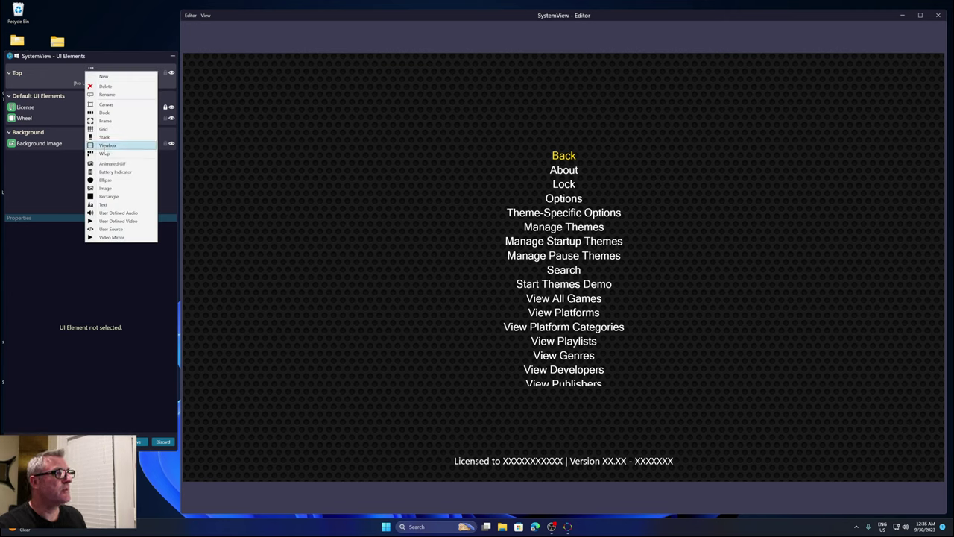
click(106, 188)
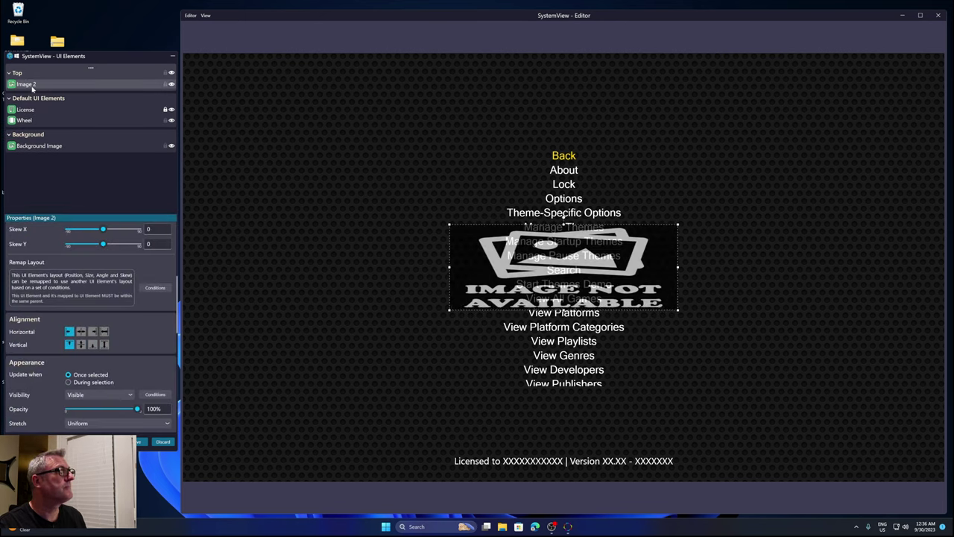
double_click(85, 89)
text(Ba)
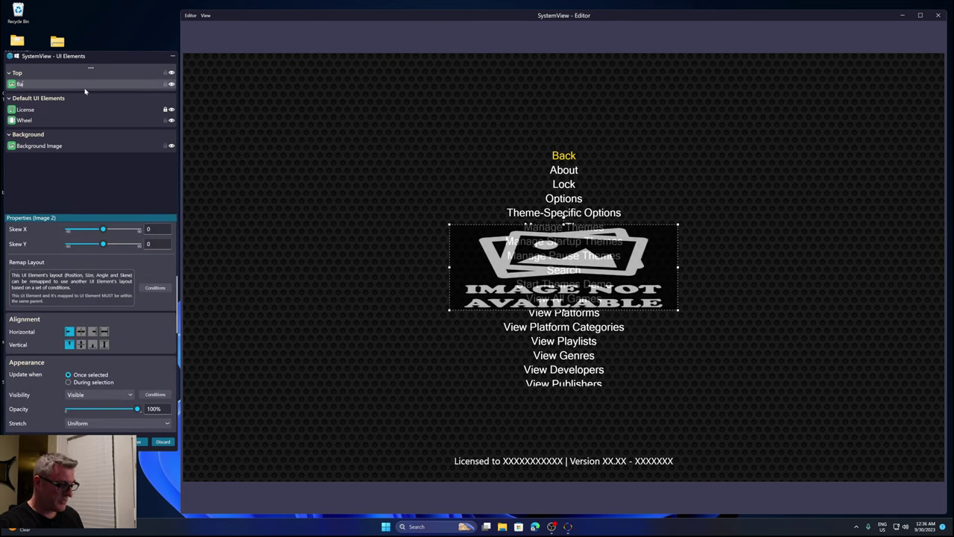
text(rs)
key(Return)
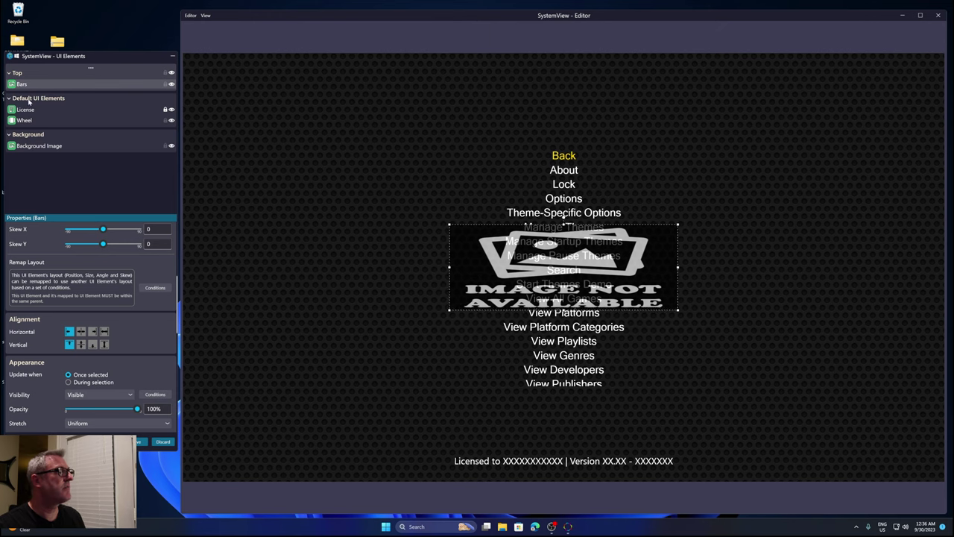
Make the Bars image fullscreen and have it display Red Bars.png from the Gfx media folder
scroll(75, 245, up, 5)
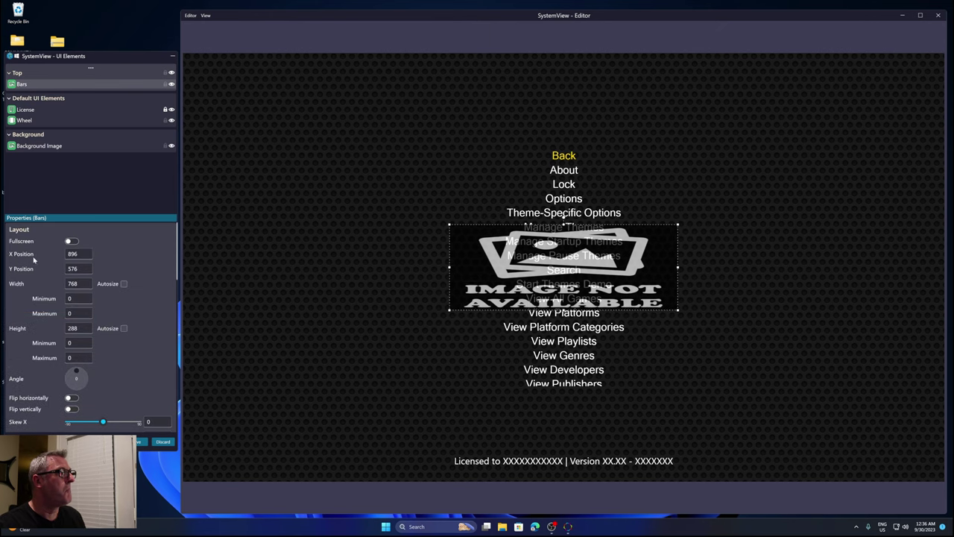
click(72, 241)
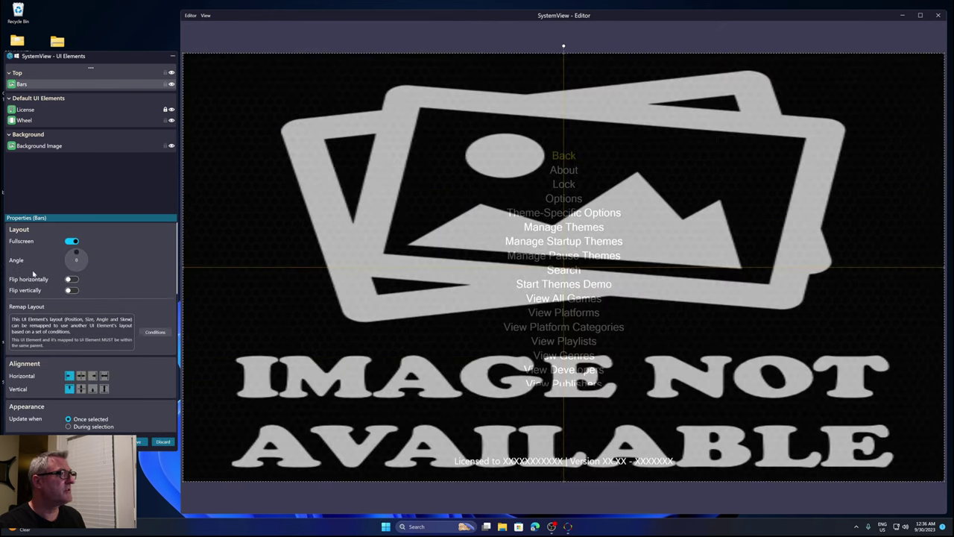
scroll(33, 276, down, 8)
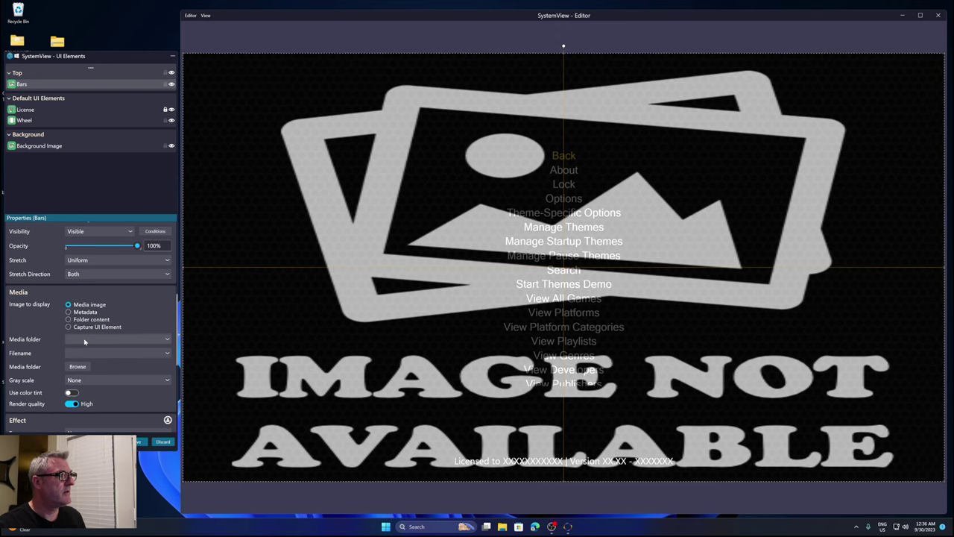
click(77, 339)
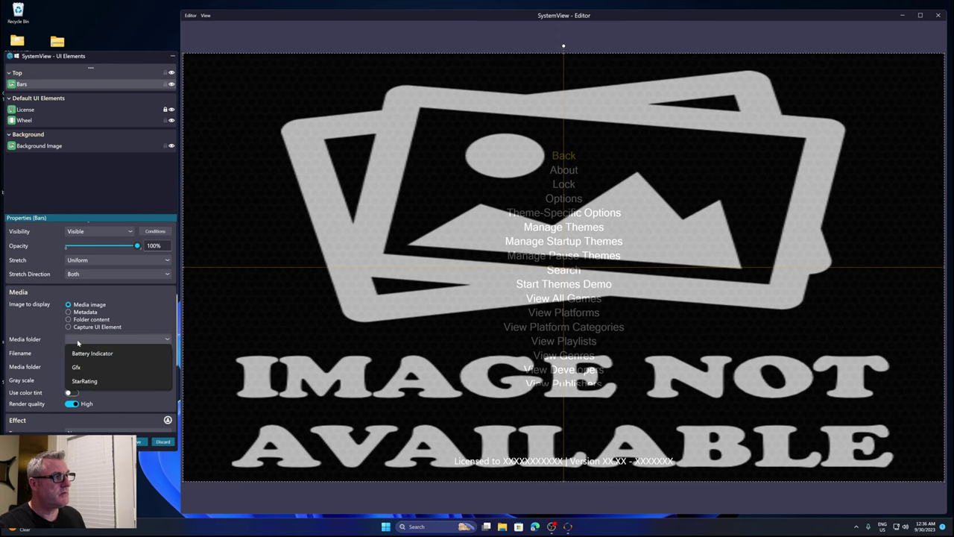
click(81, 368)
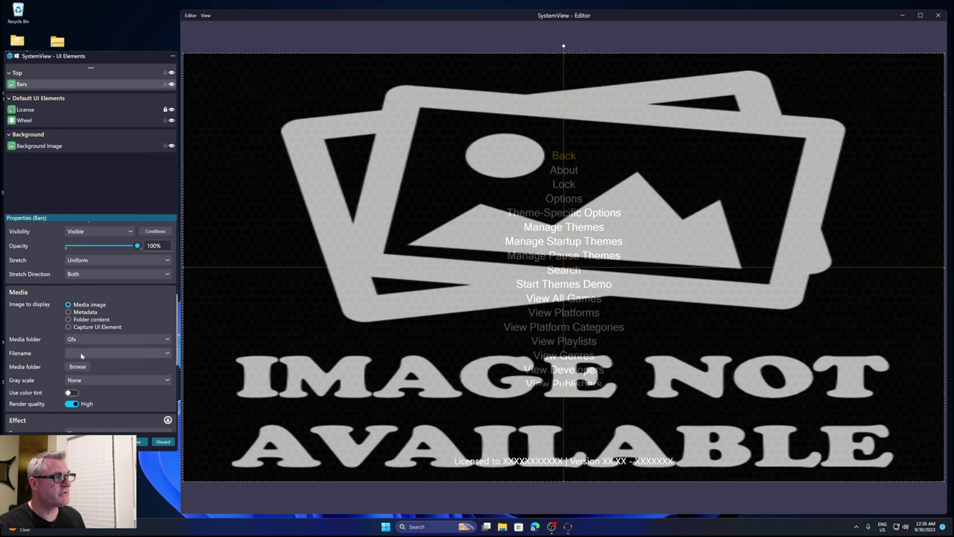
click(82, 353)
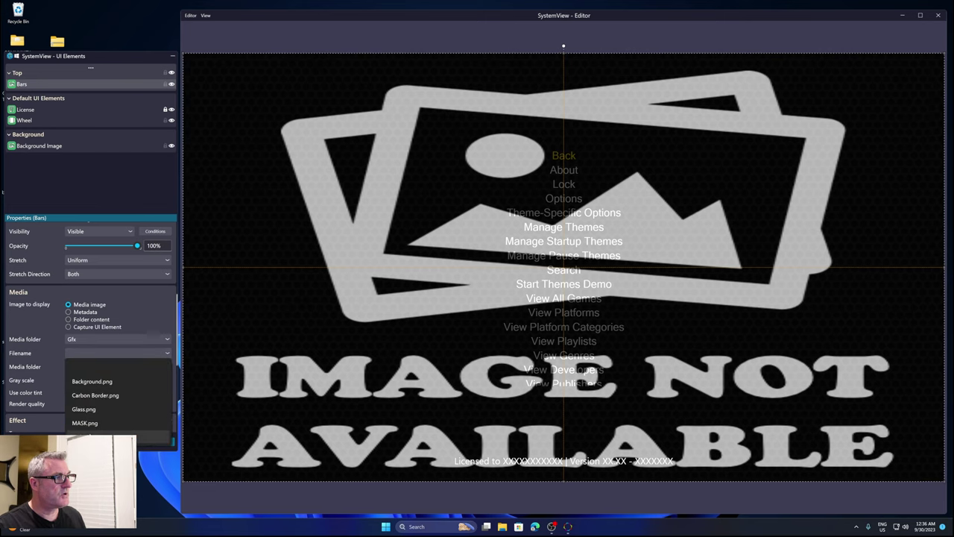
click(90, 437)
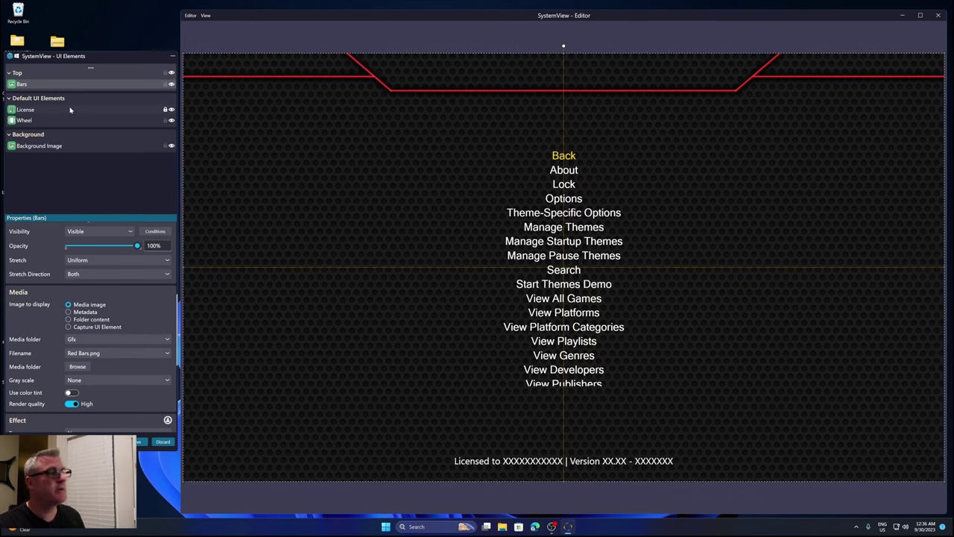
Duplicate the Bars image in place within the Top group and rename the copy Glass
right_click(28, 86)
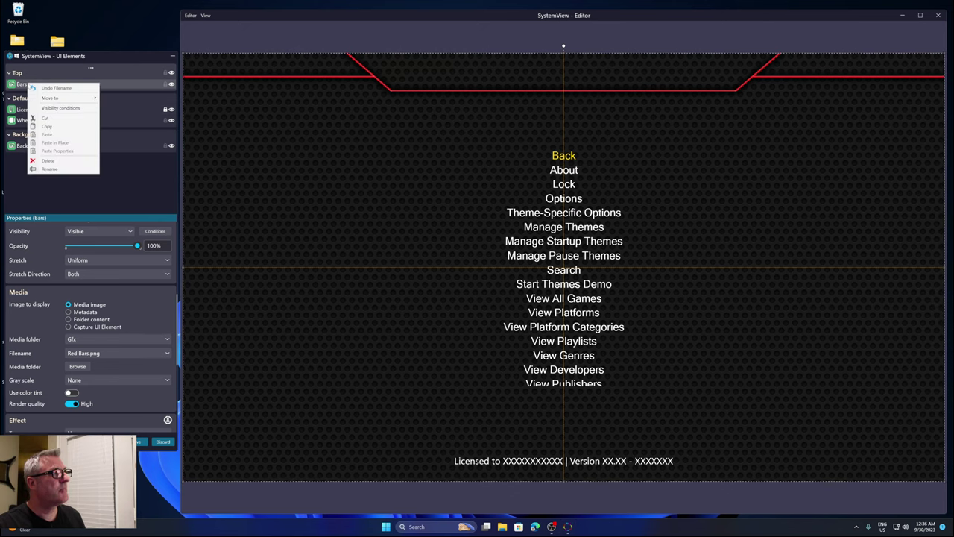
click(47, 124)
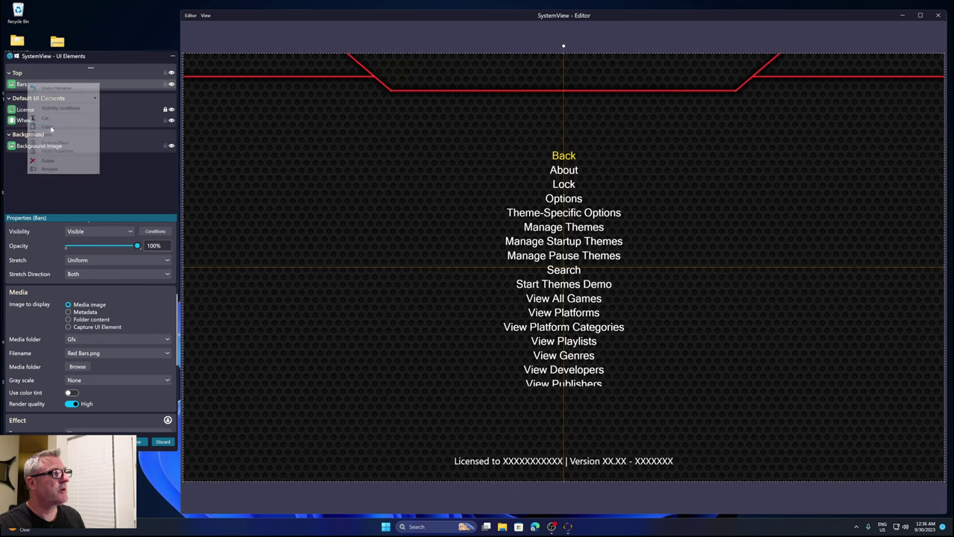
right_click(21, 86)
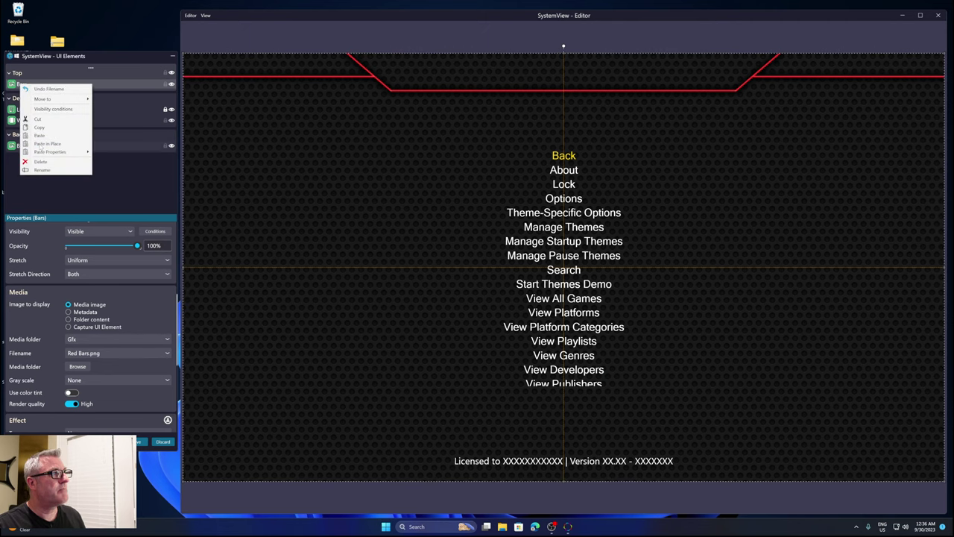
click(45, 143)
double_click(21, 95)
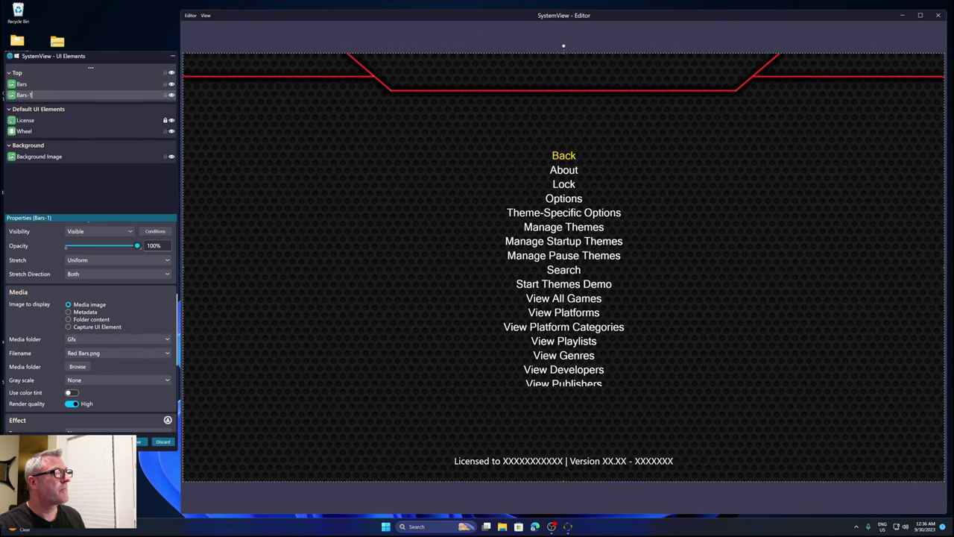
key(ctrl+a)
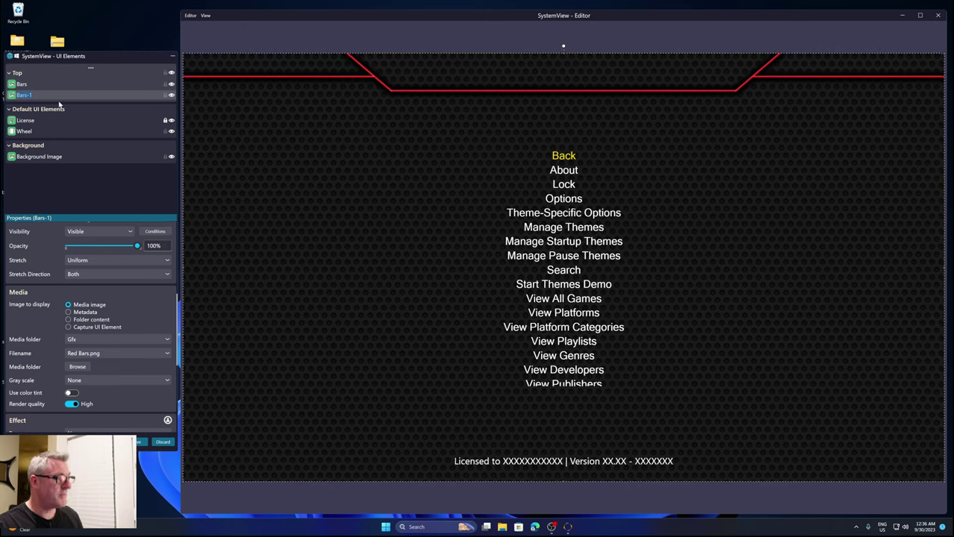
text(Glass)
key(Return)
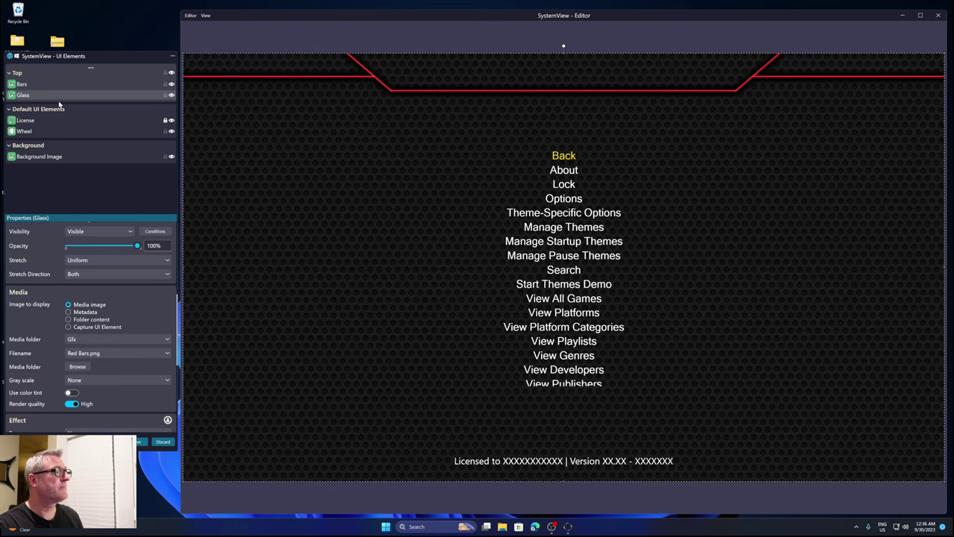
Set the Glass image's file to Glass.png and order Glass above Bars in the Top group
click(76, 354)
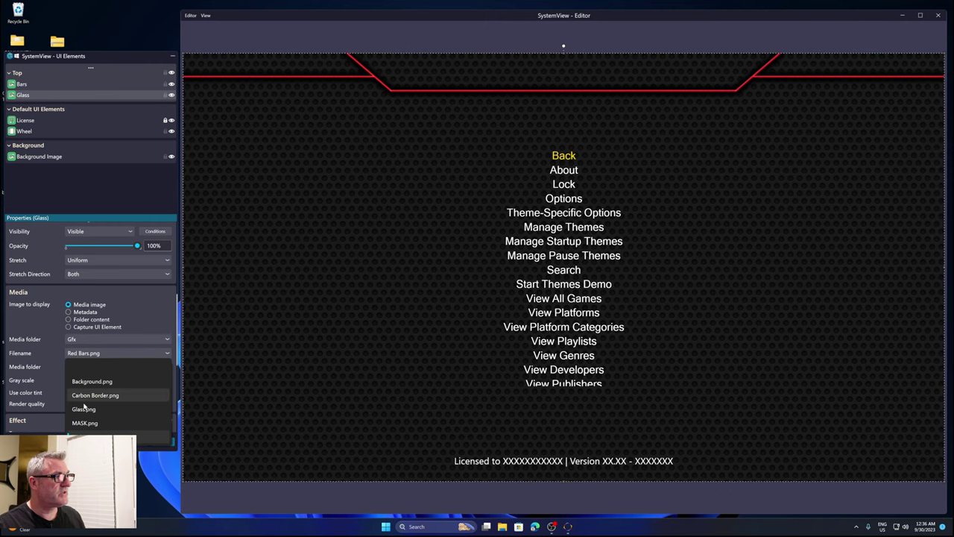
click(84, 409)
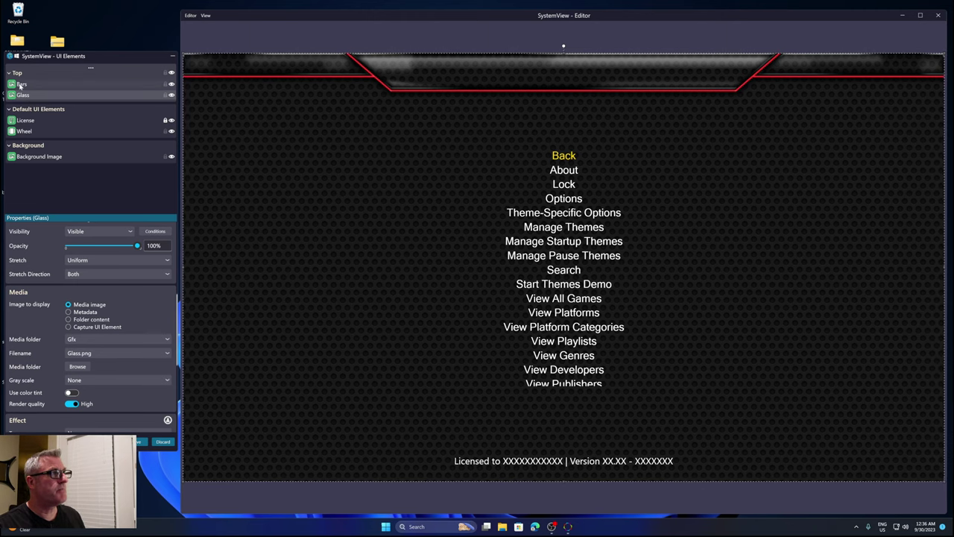
drag(29, 84, 12, 83)
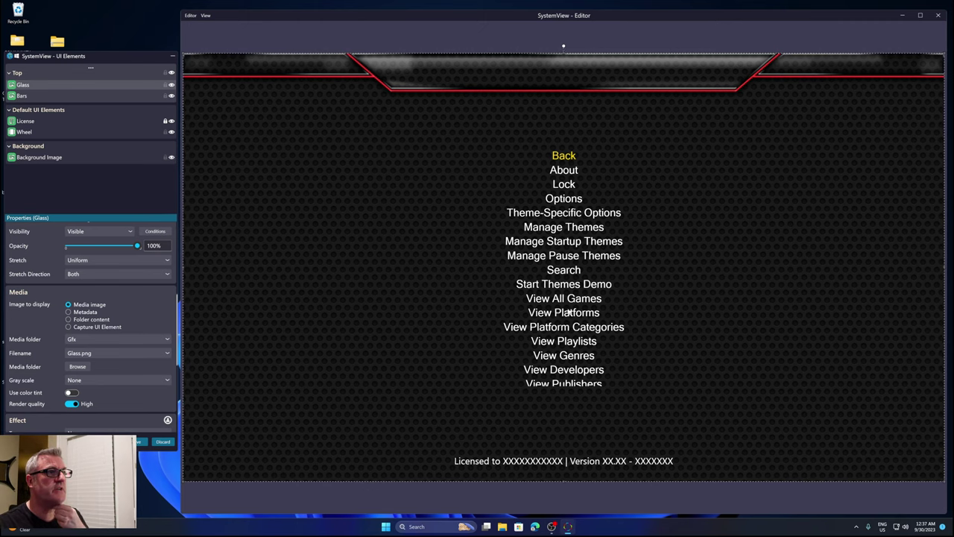
Try the style sources _PRESET 01.XAML, _PRESET 02.XAML and _PRESET 03.XAML on the Wheel
click(25, 132)
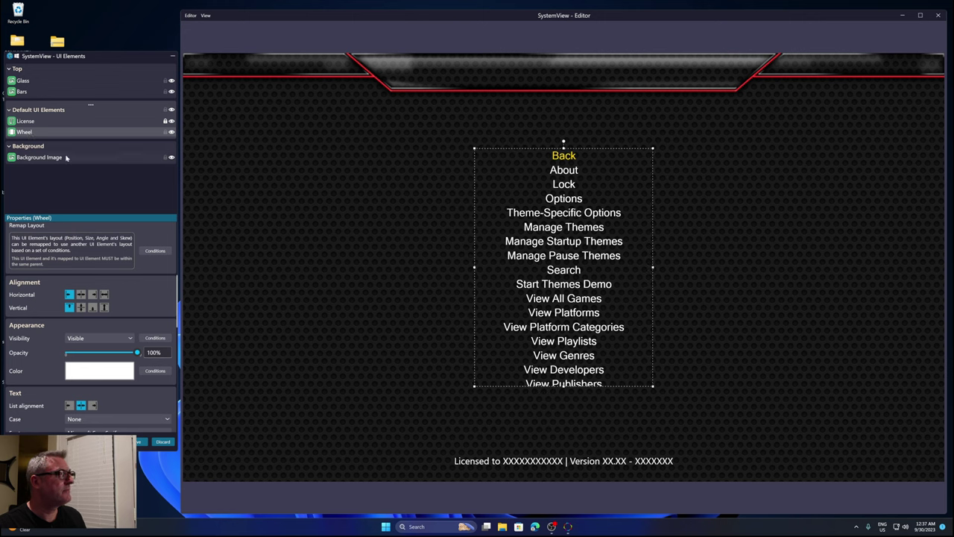
scroll(36, 313, down, 5)
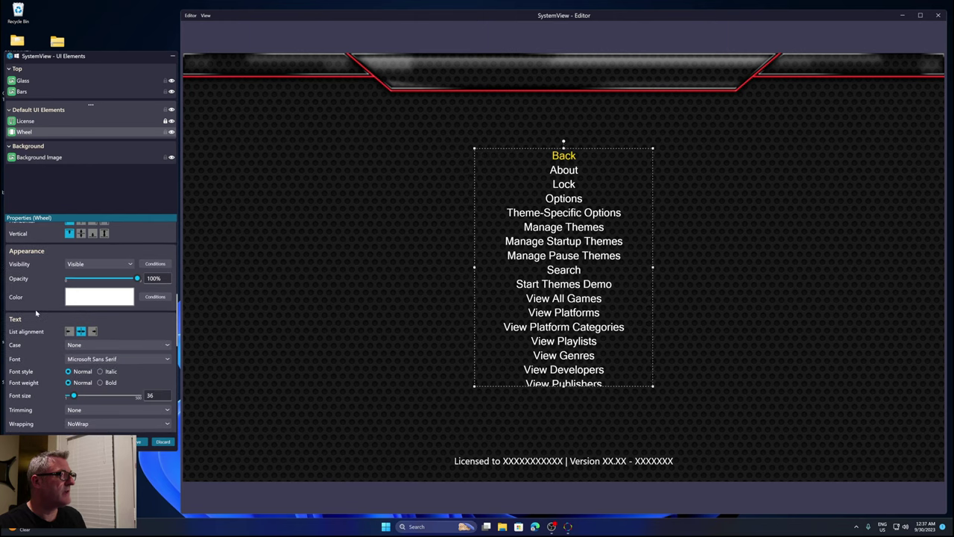
scroll(36, 313, down, 4)
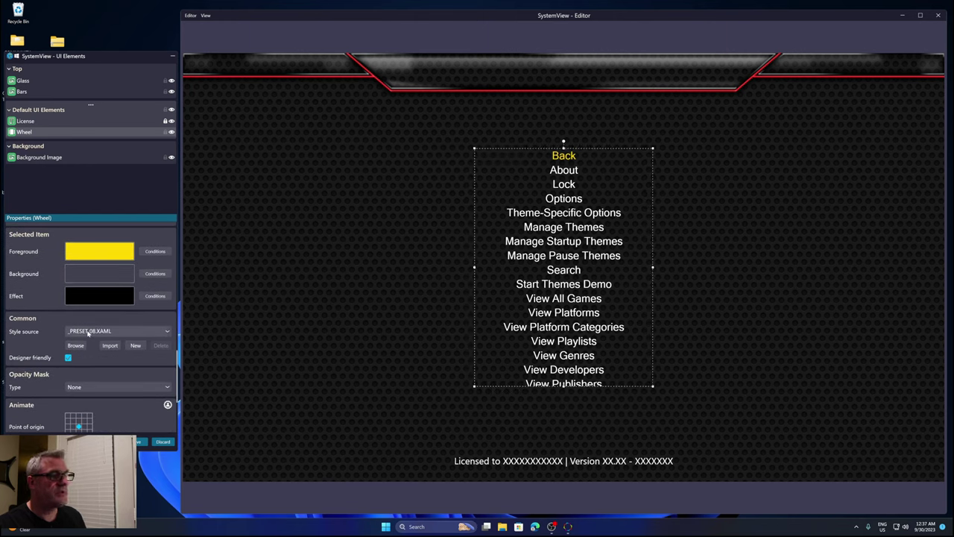
click(88, 333)
click(85, 360)
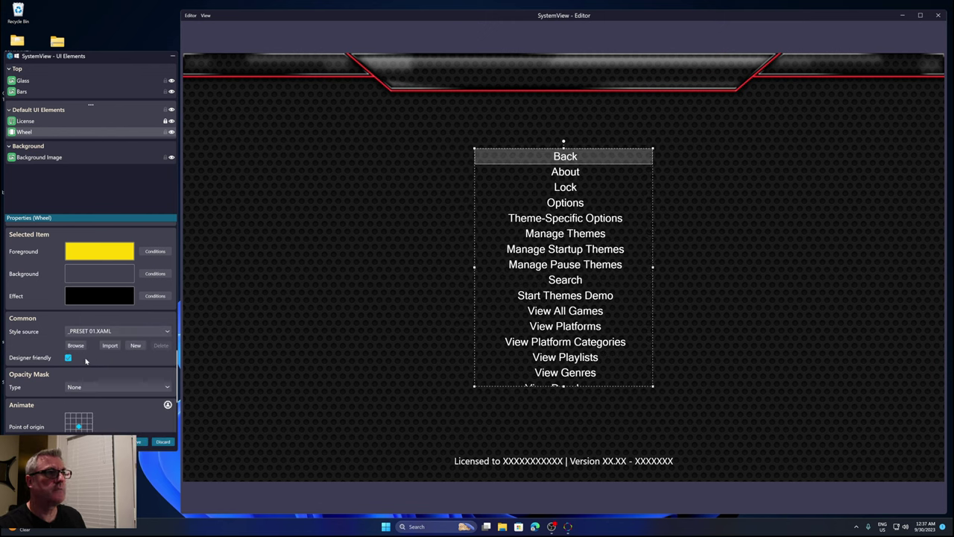
click(91, 334)
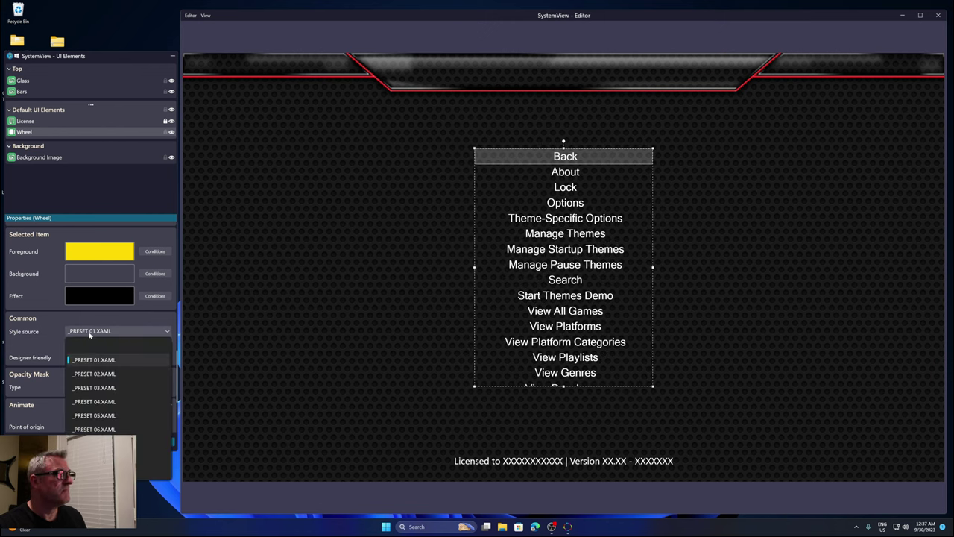
click(99, 373)
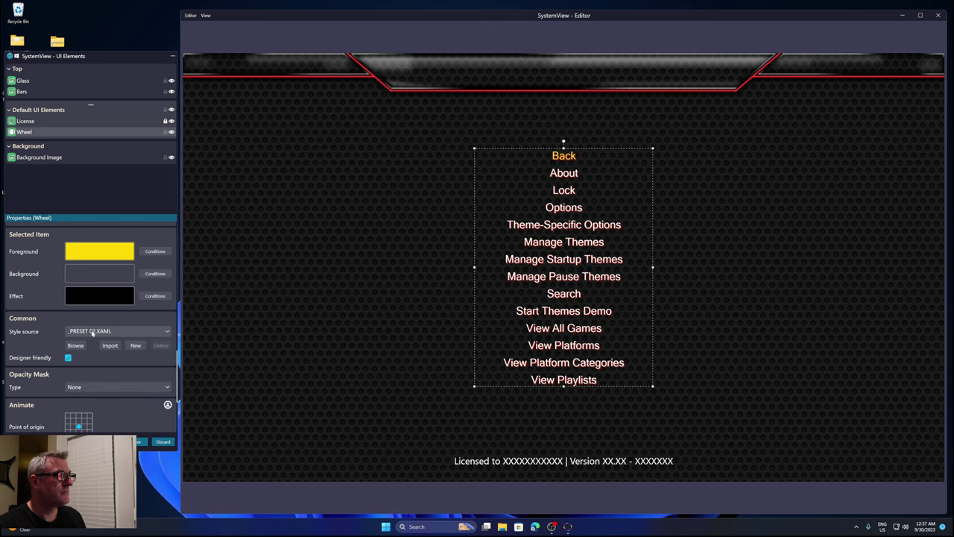
click(92, 333)
click(92, 387)
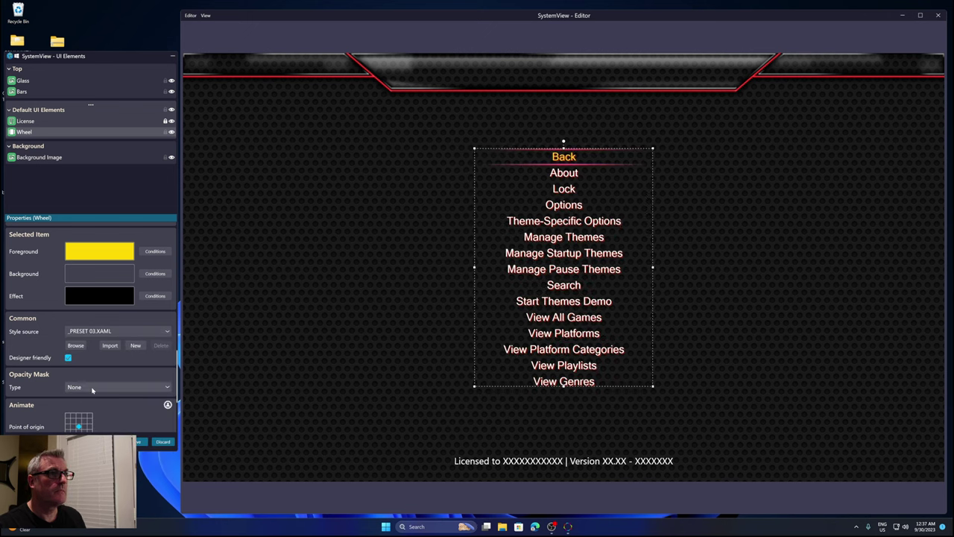
Try style presets 06 and 07 on the Wheel and keep _PRESET 06.XAML as its style source
click(86, 330)
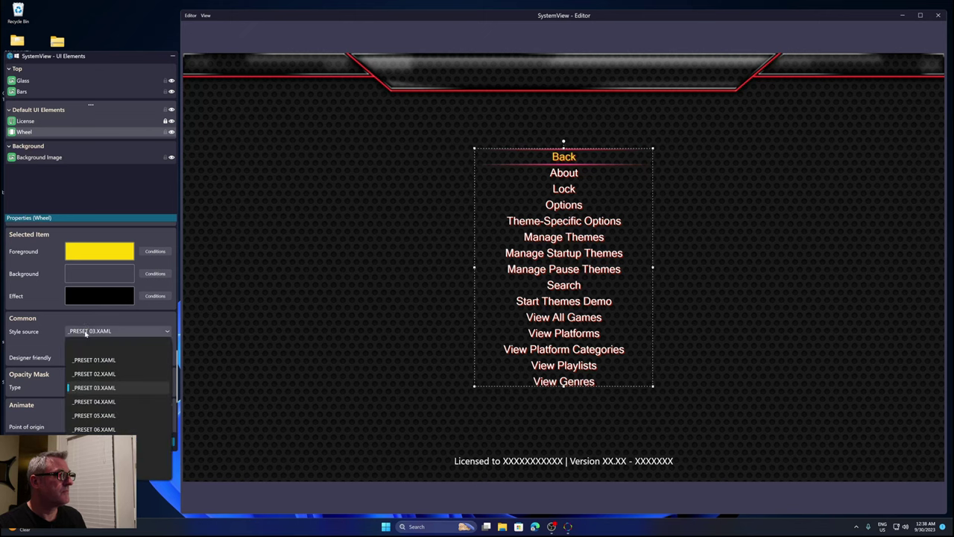
click(88, 428)
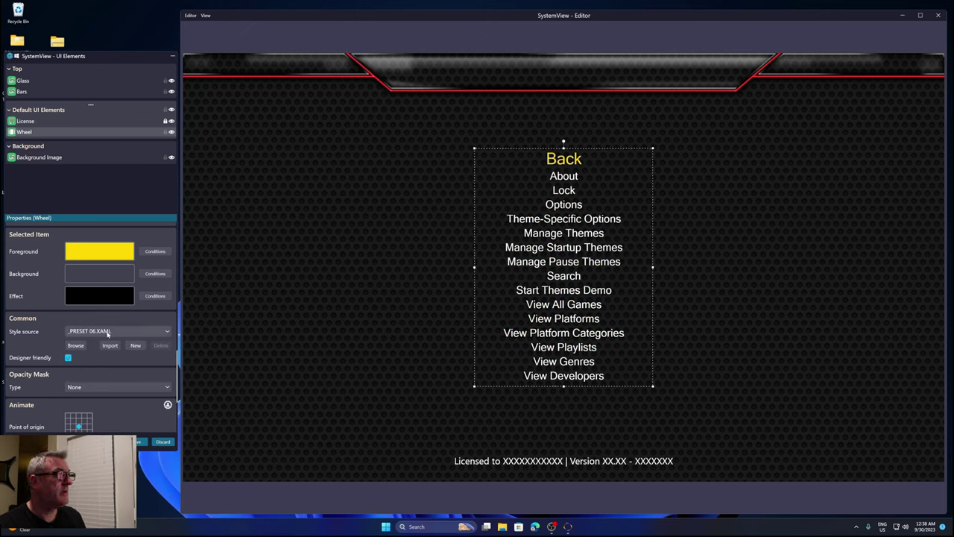
click(108, 333)
click(112, 443)
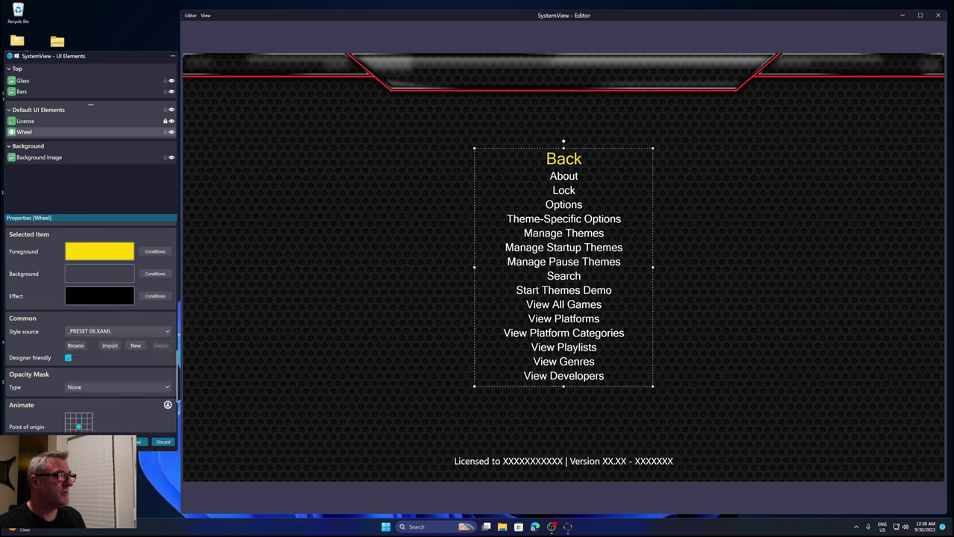
click(89, 331)
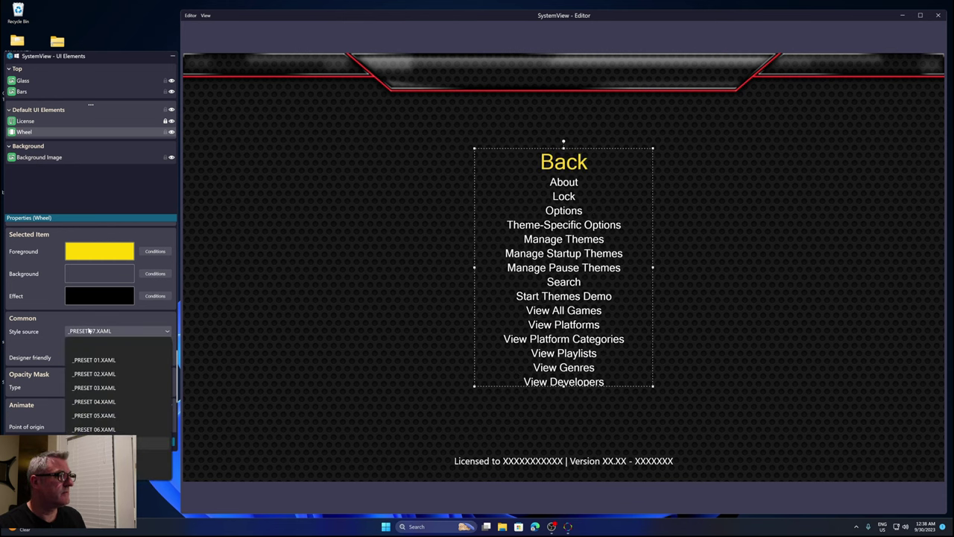
key(Escape)
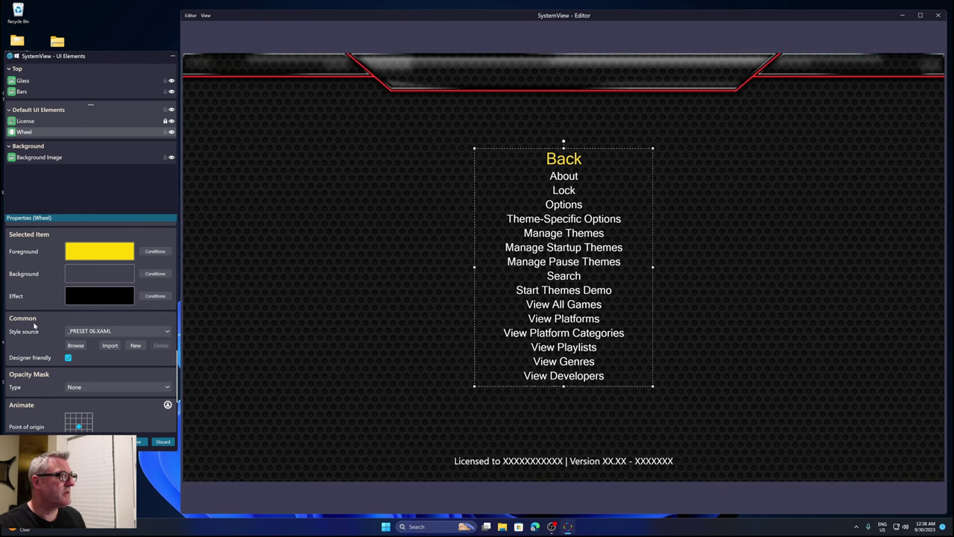
Set the Wheel's text font to Arcade Interlaced Regular
scroll(34, 325, up, 5)
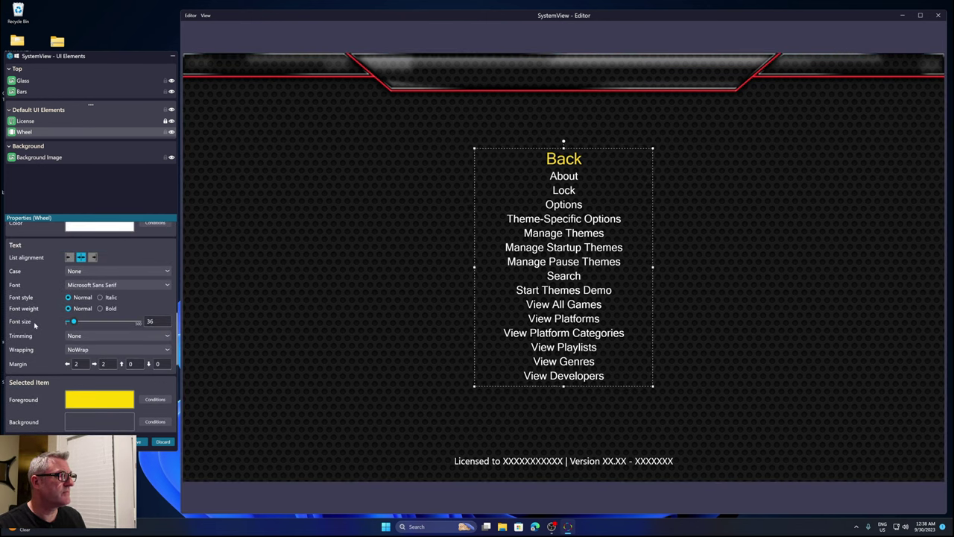
scroll(34, 325, up, 2)
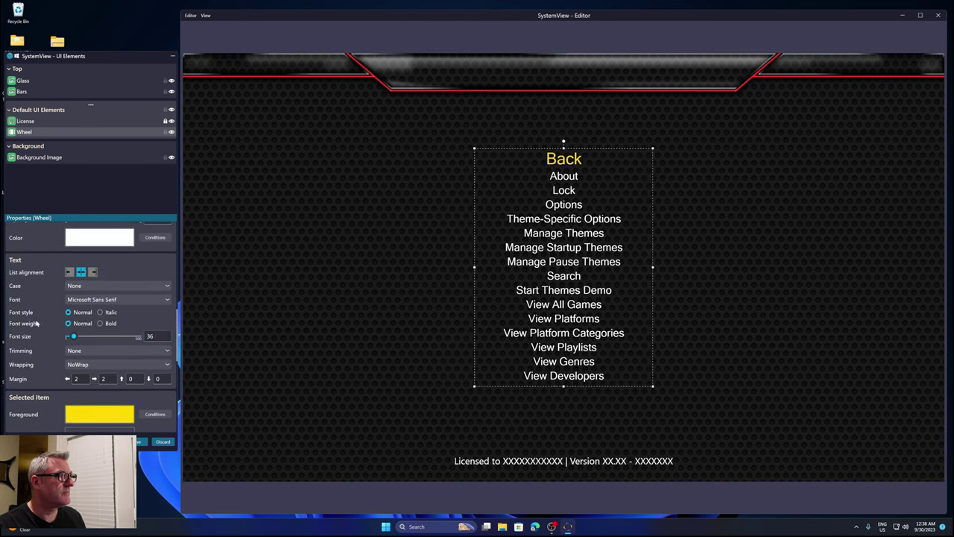
click(86, 299)
scroll(93, 317, up, 10)
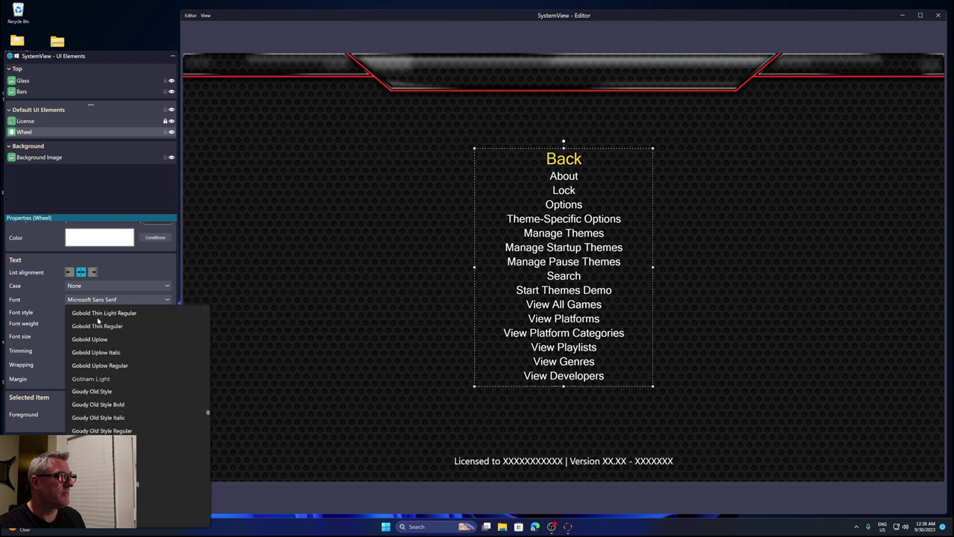
scroll(97, 321, up, 15)
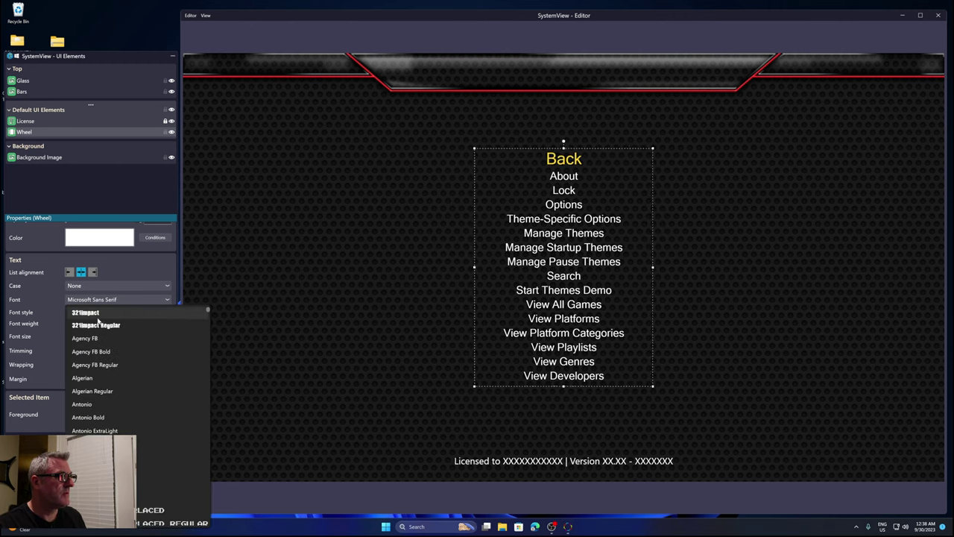
scroll(98, 320, down, 3)
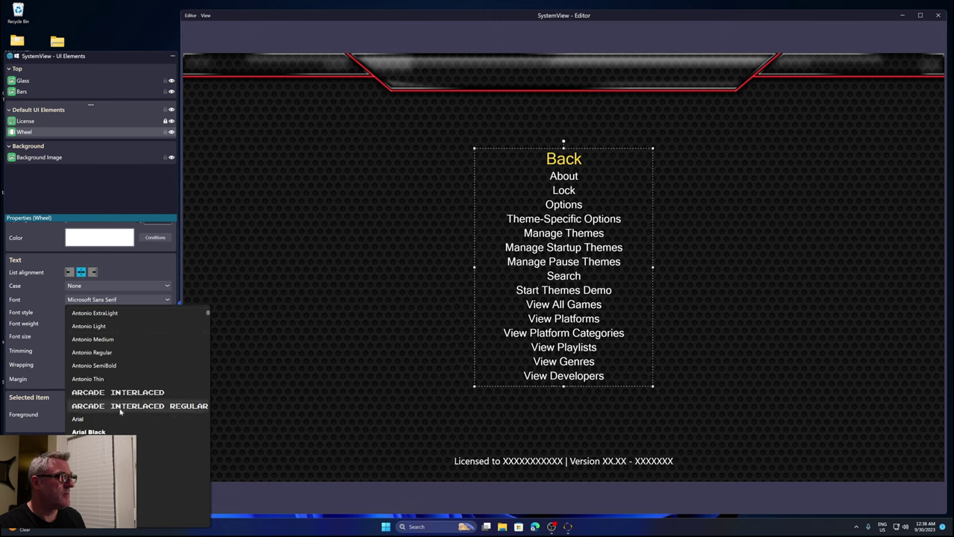
click(120, 407)
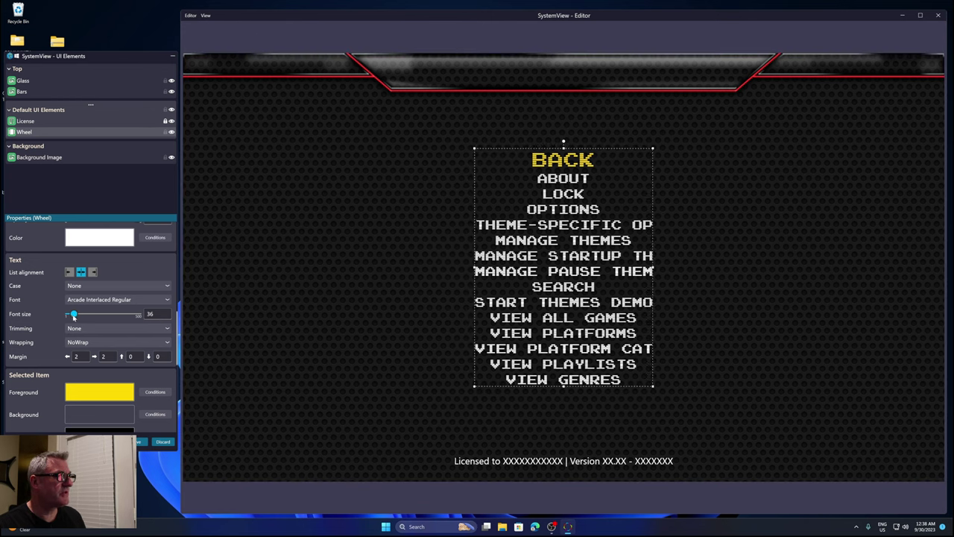
Set the Wheel's font size to 32 and enlarge its frame in width and height so full menu entries fit
drag(73, 317, 75, 322)
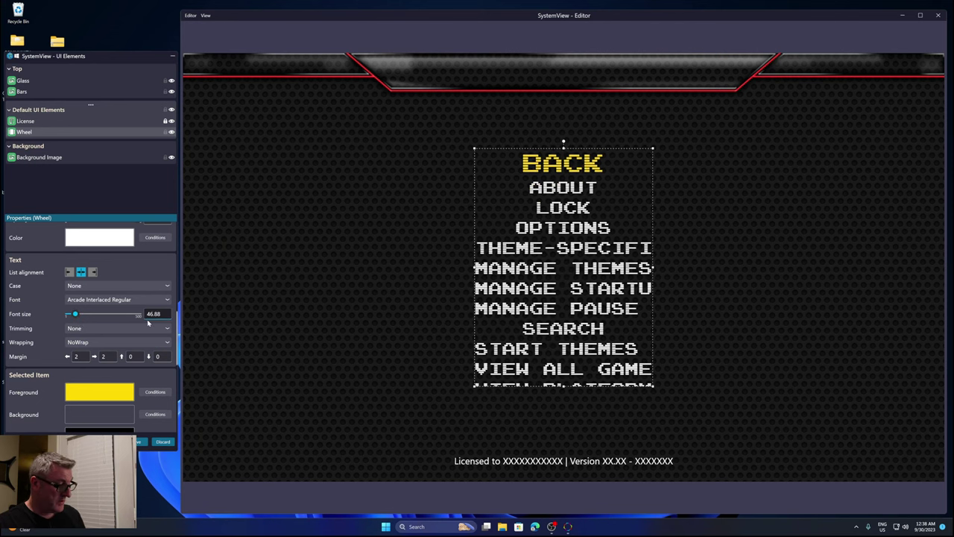
click(149, 314)
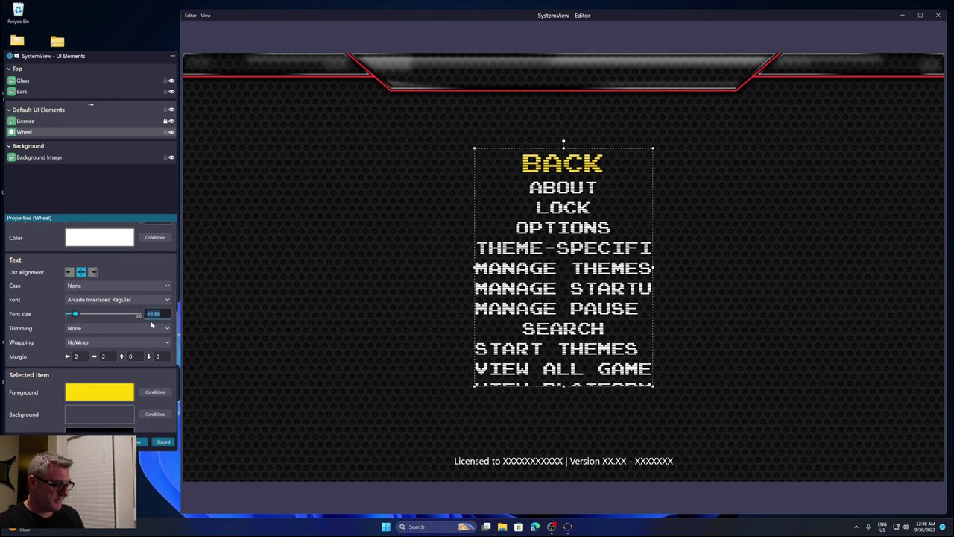
text(32)
key(Return)
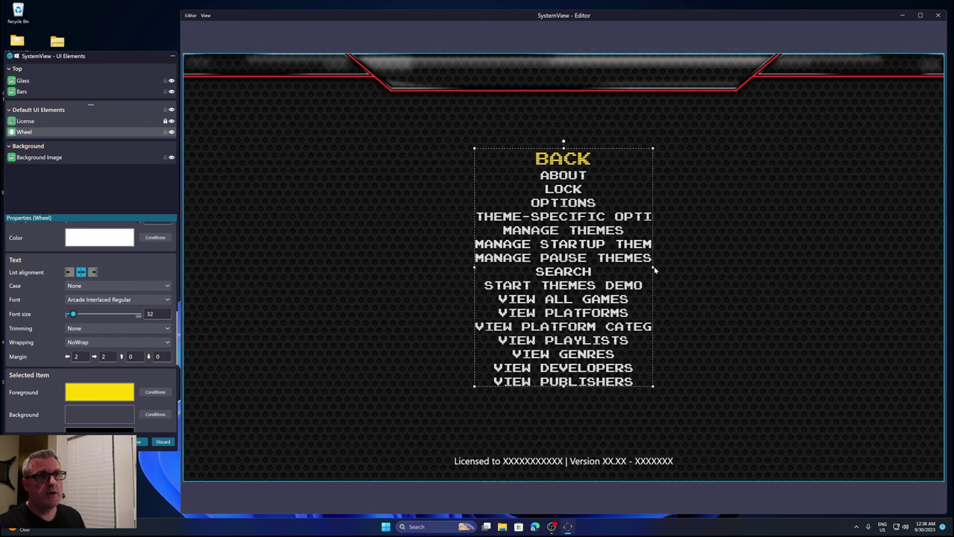
drag(655, 270, 741, 266)
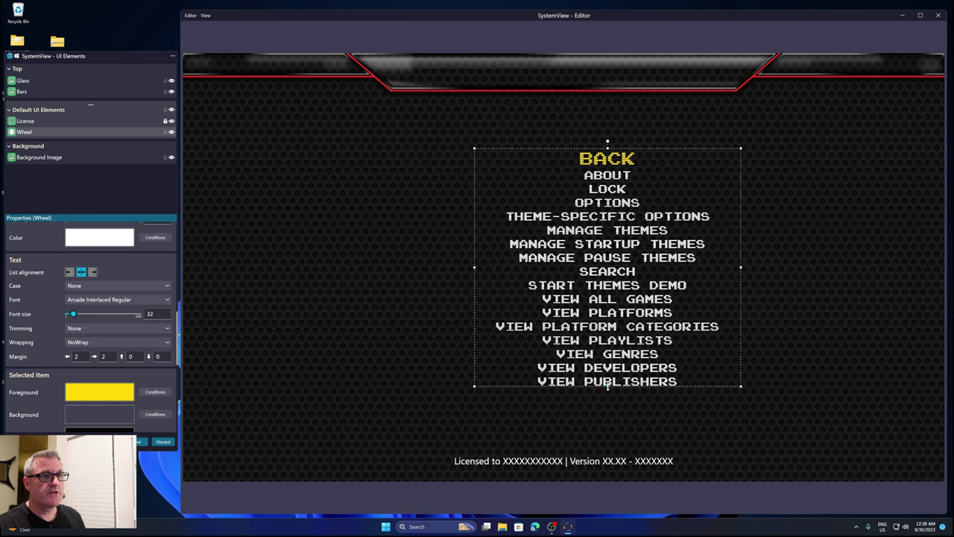
drag(608, 386, 622, 430)
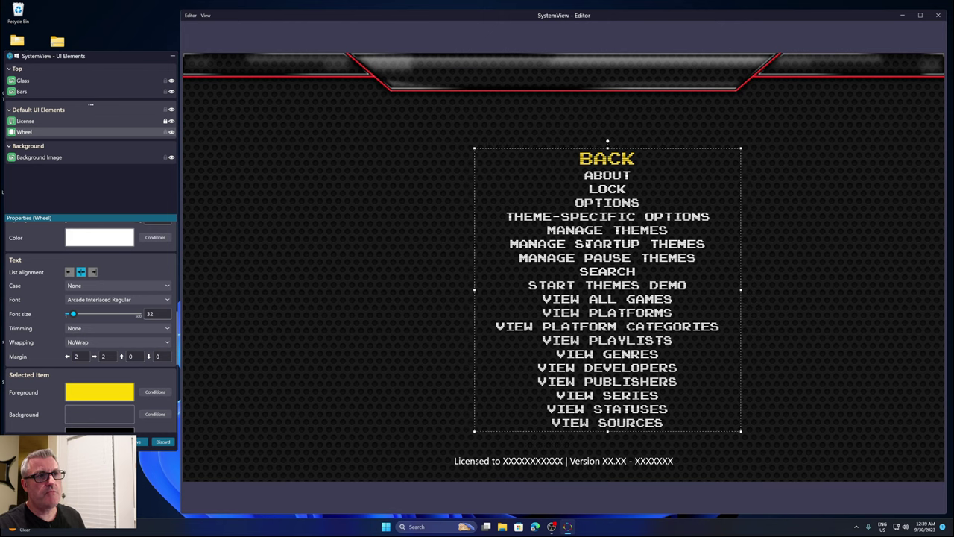
click(485, 158)
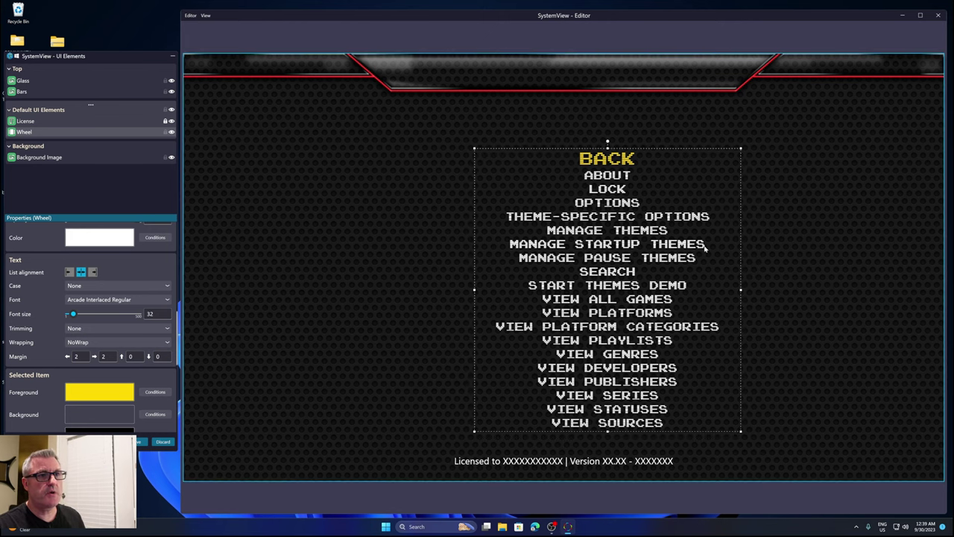
right_click(617, 275)
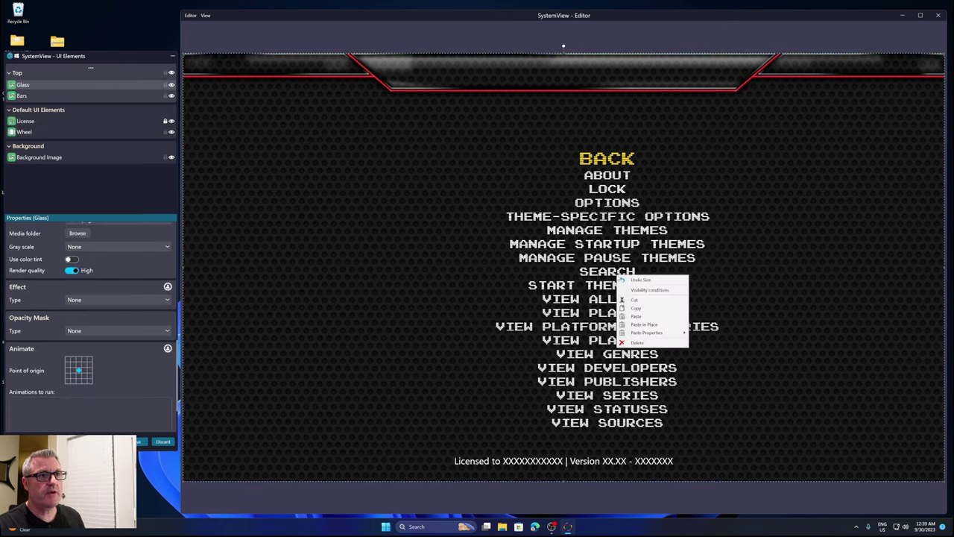
key(Escape)
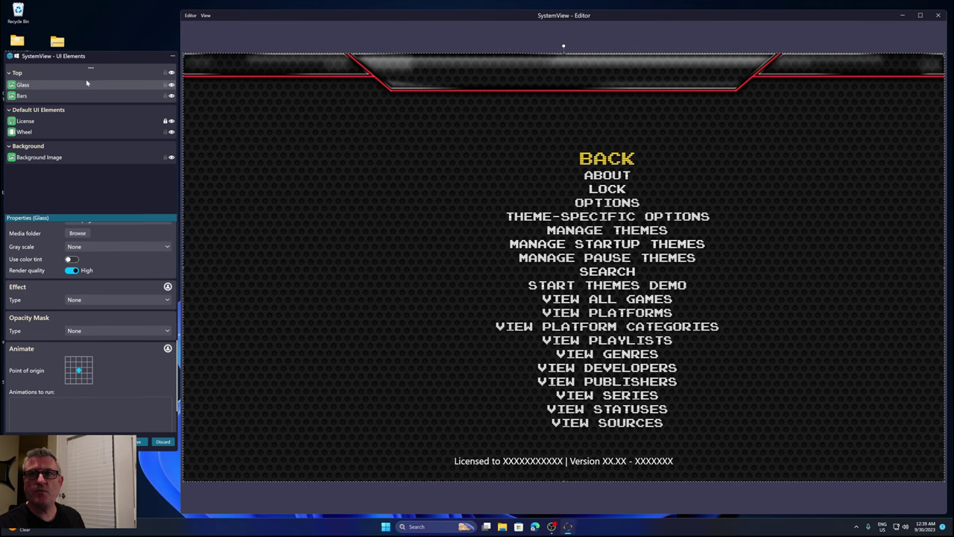
Lock the Glass and Bars images in the Top group
click(165, 85)
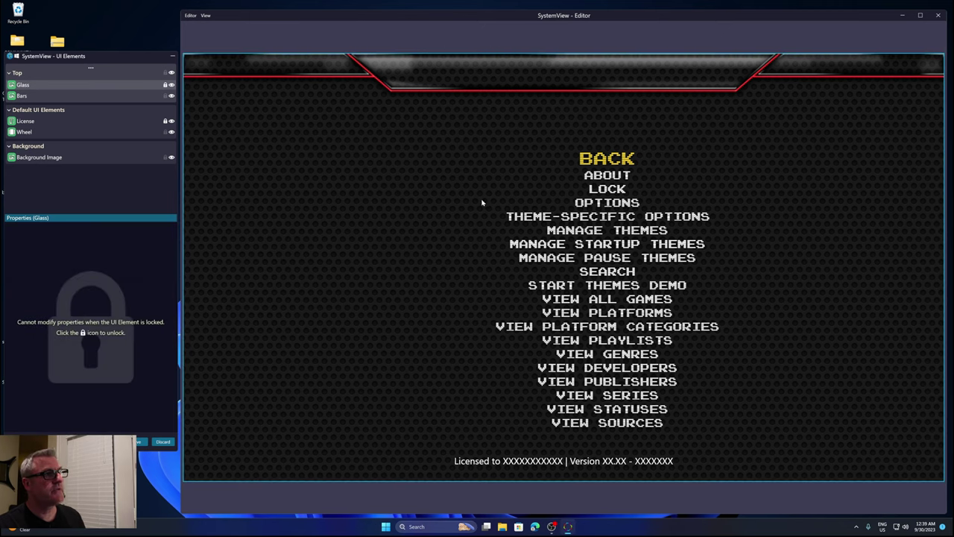
key(Down)
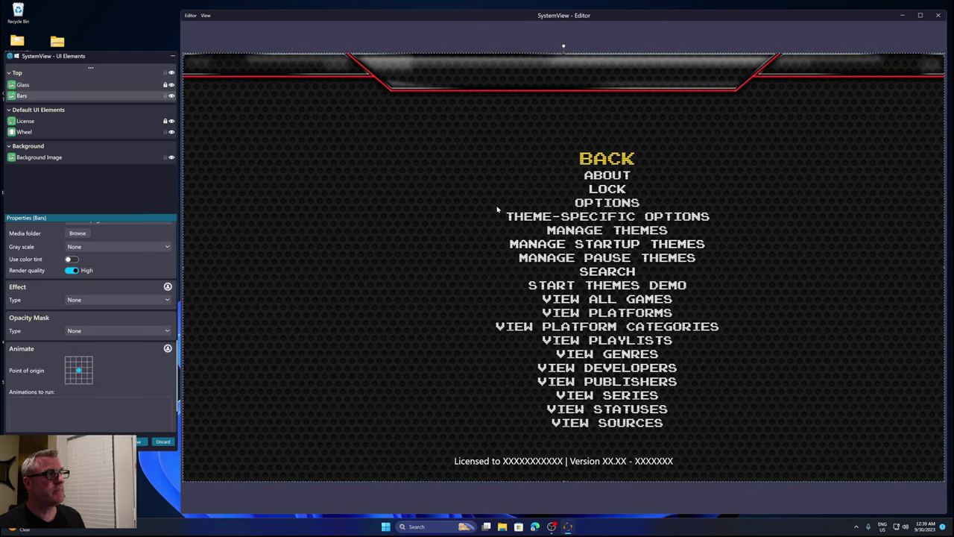
click(165, 96)
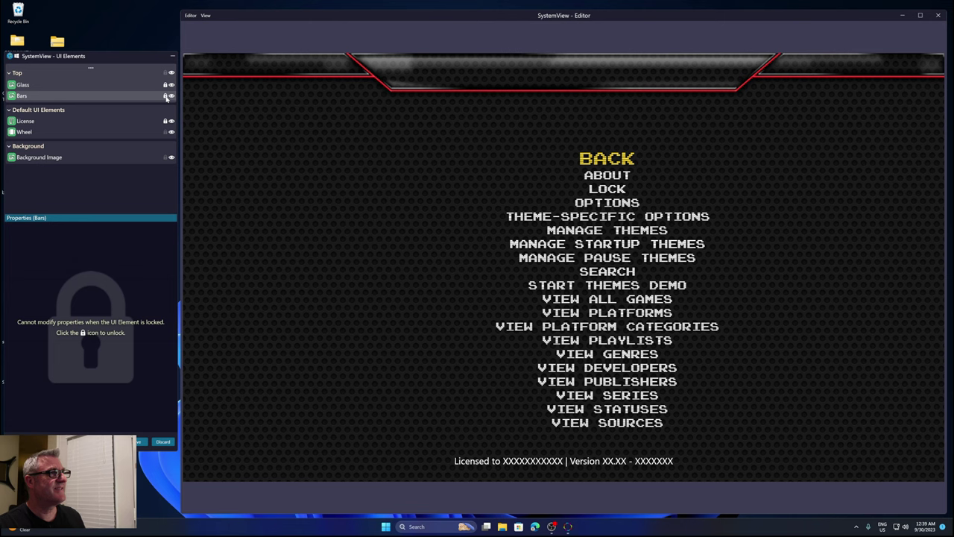
Move the Wheel to the right side of the layout, roughly centered vertically with a small gap to the edge
click(568, 248)
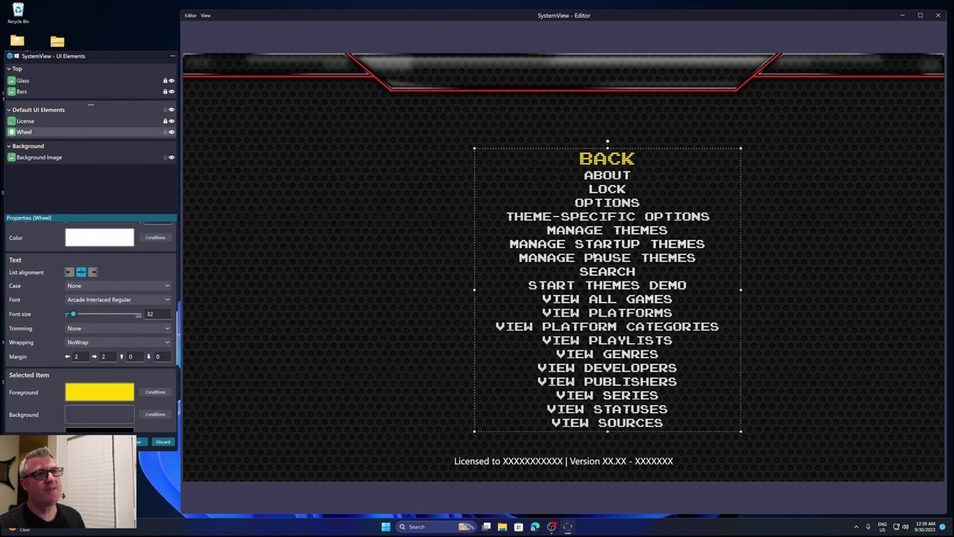
drag(616, 244, 690, 227)
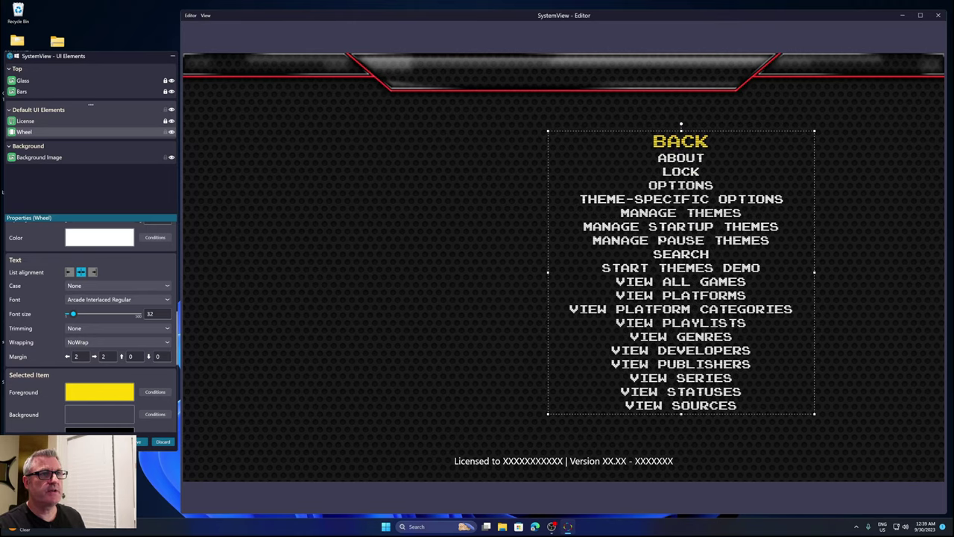
right_click(660, 237)
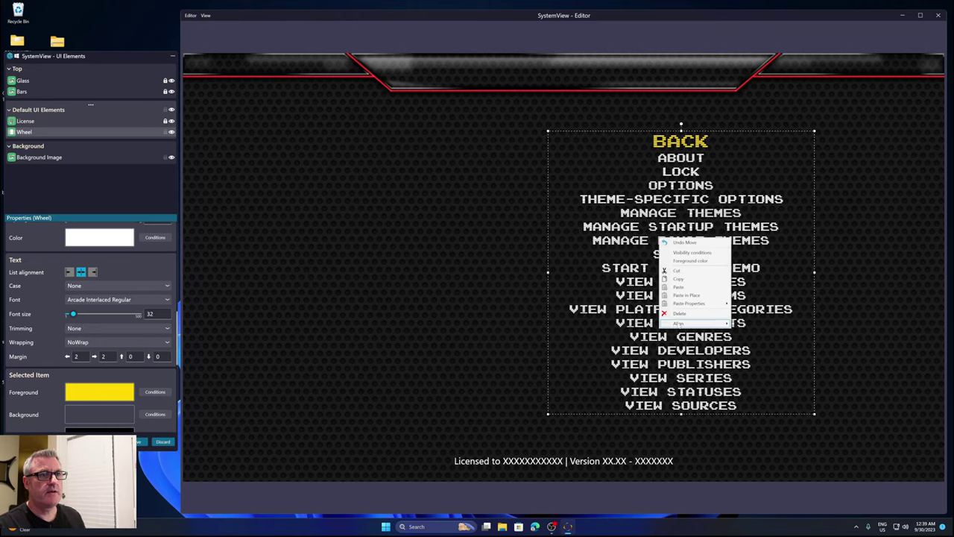
mouse_move(679, 322)
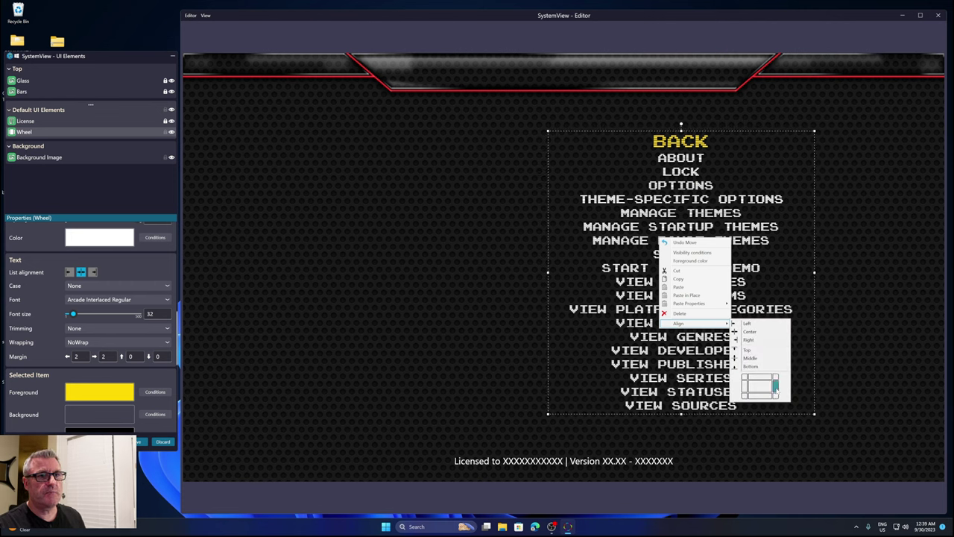
drag(777, 390, 907, 386)
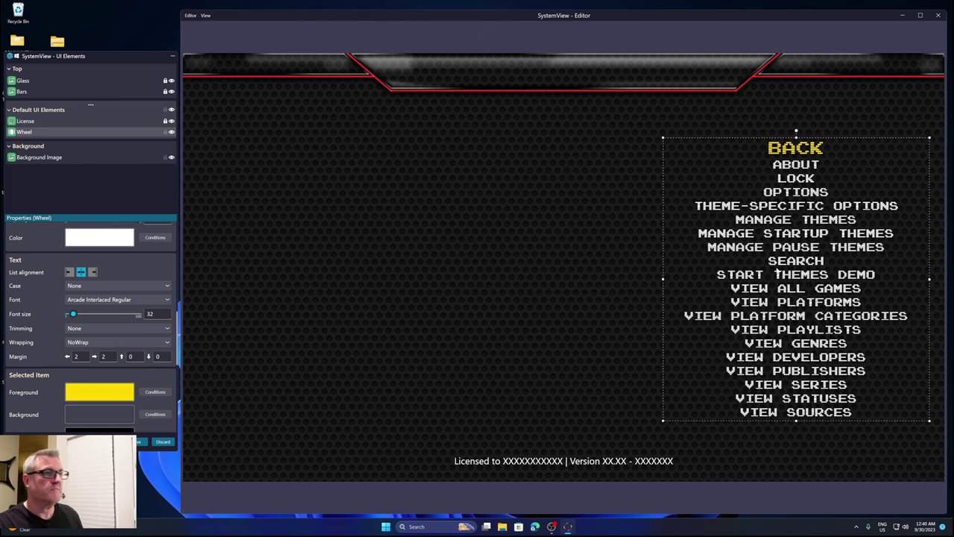
Center the Wheel in the middle of the layout and extend its lower edge to a height of about 1042
right_click(775, 267)
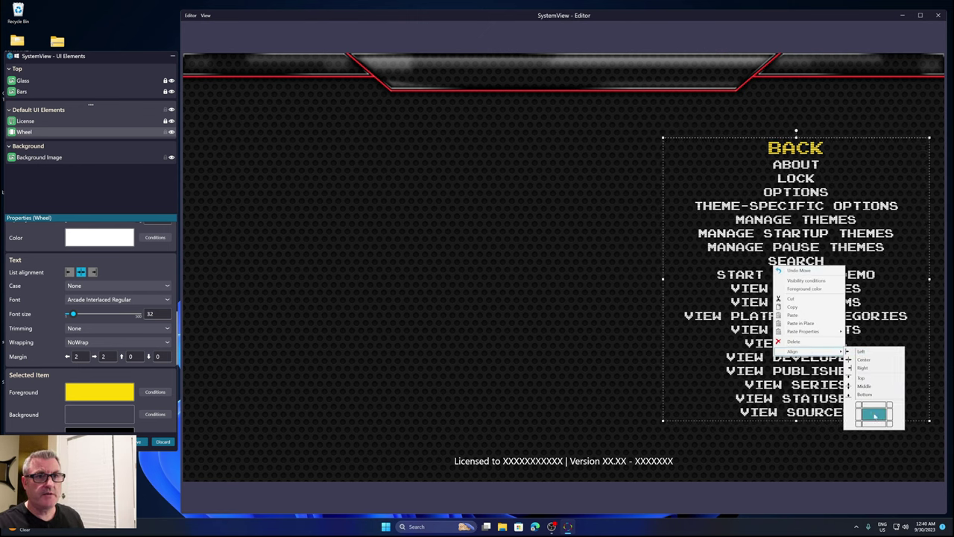
click(874, 415)
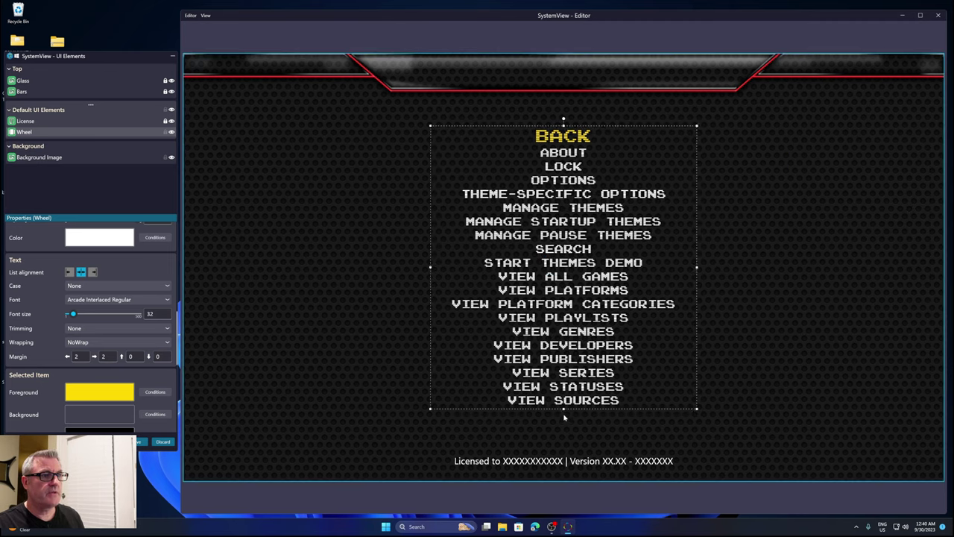
drag(563, 411, 569, 436)
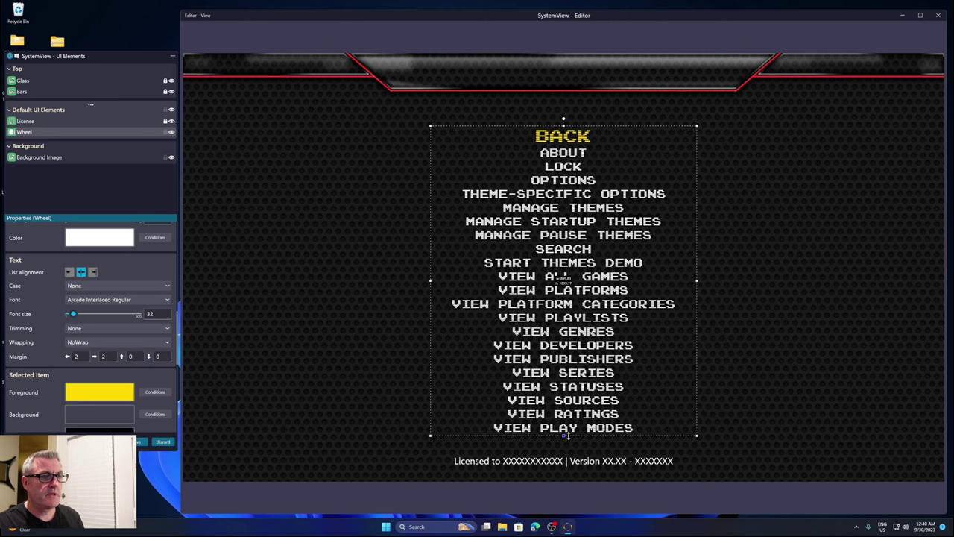
click(863, 380)
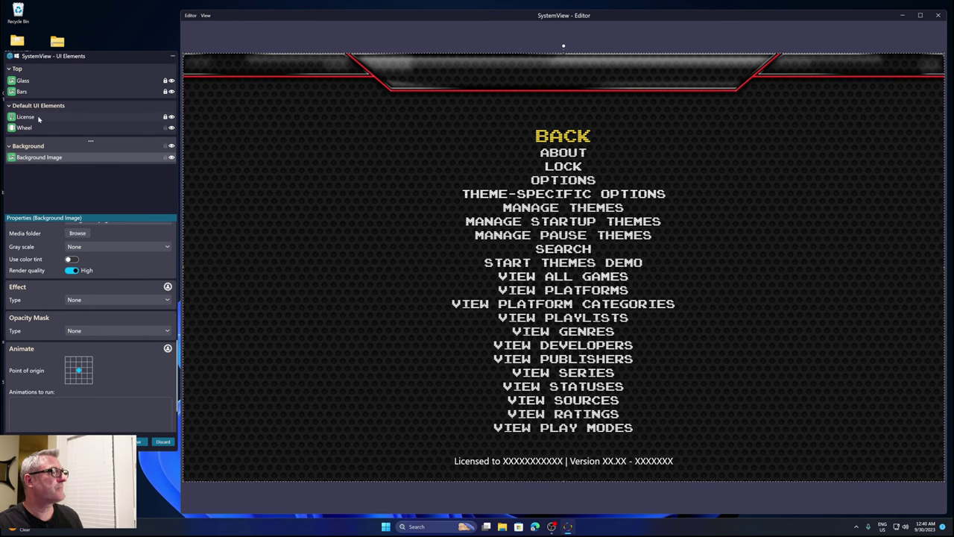
Unlock the License element and set its color to the red sampled from the top bars' red line
click(165, 118)
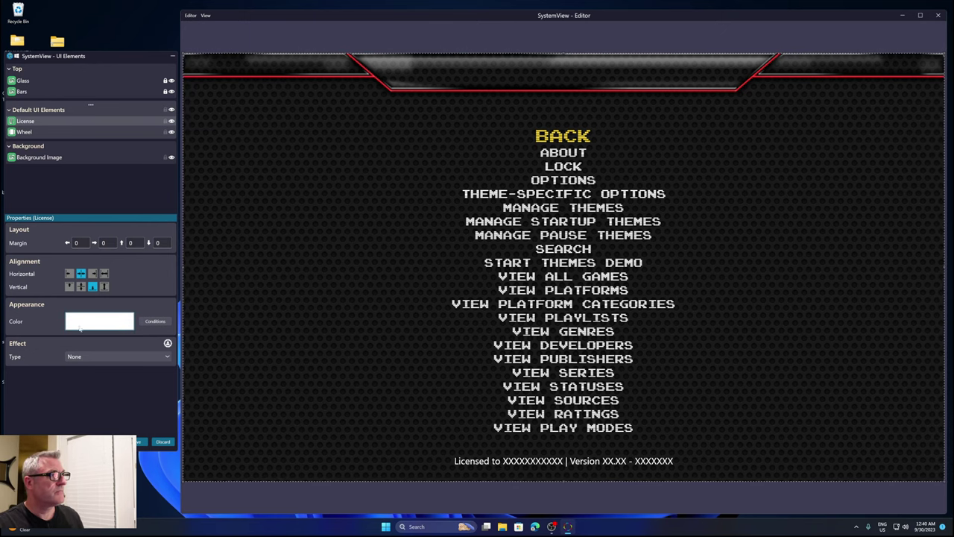
click(107, 322)
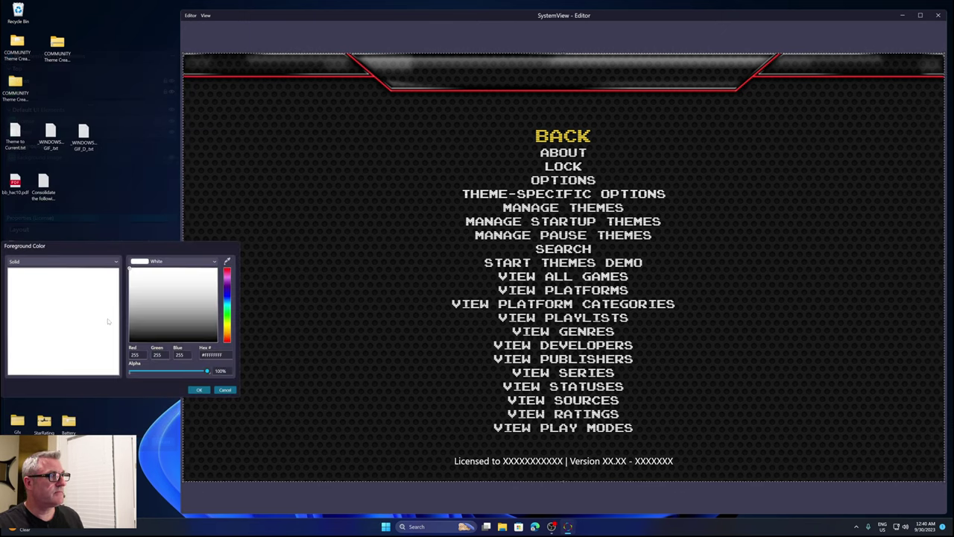
drag(139, 250, 143, 256)
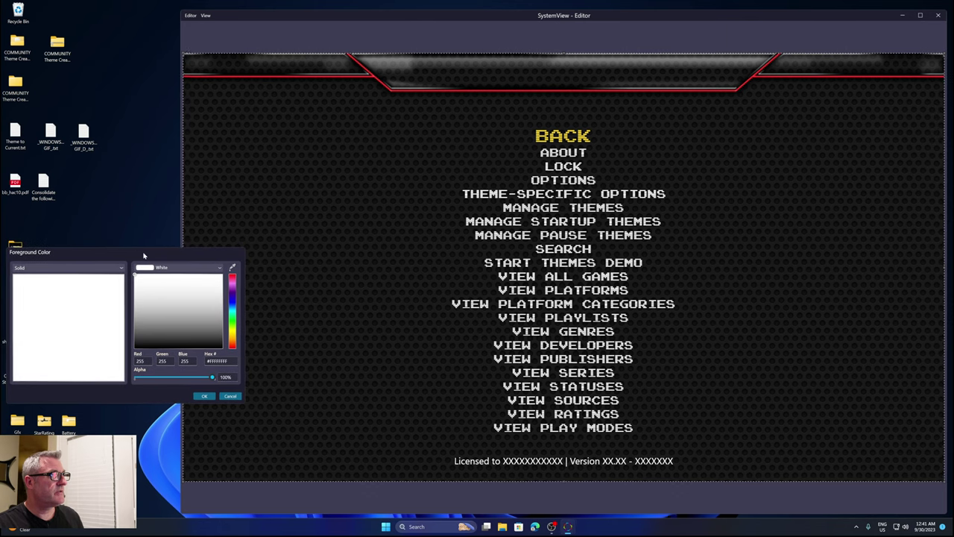
click(233, 268)
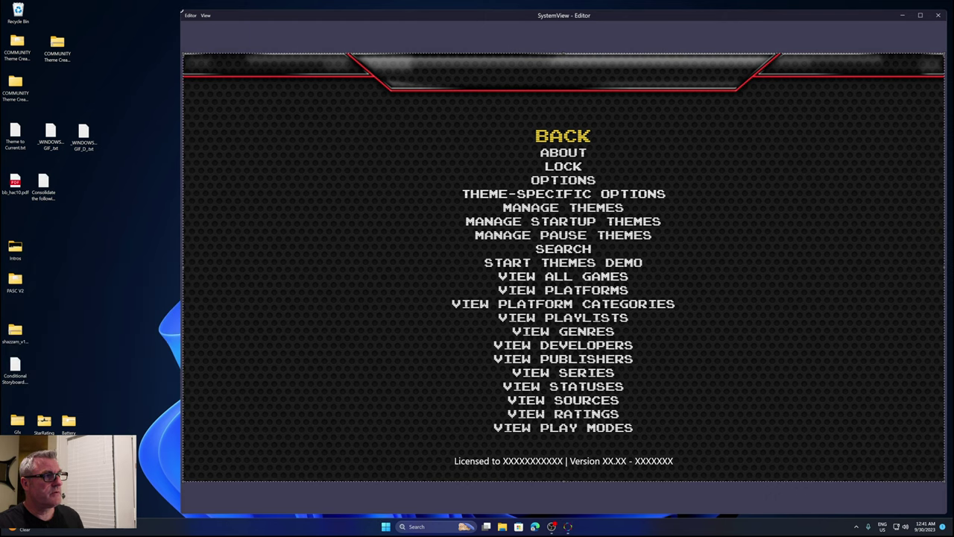
click(485, 91)
click(203, 396)
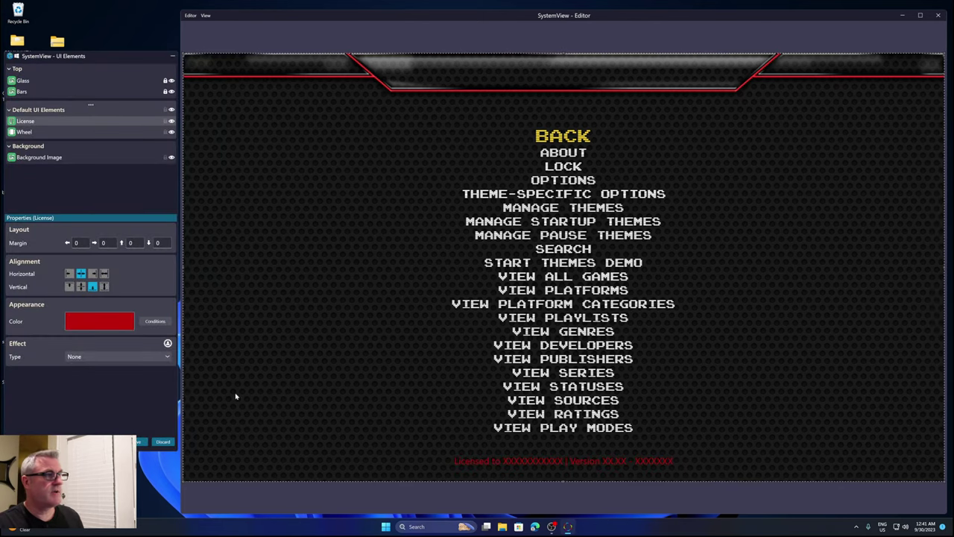
Lower the alpha of the License's red color to about 70% and lock the License element again
click(123, 323)
drag(208, 372, 203, 374)
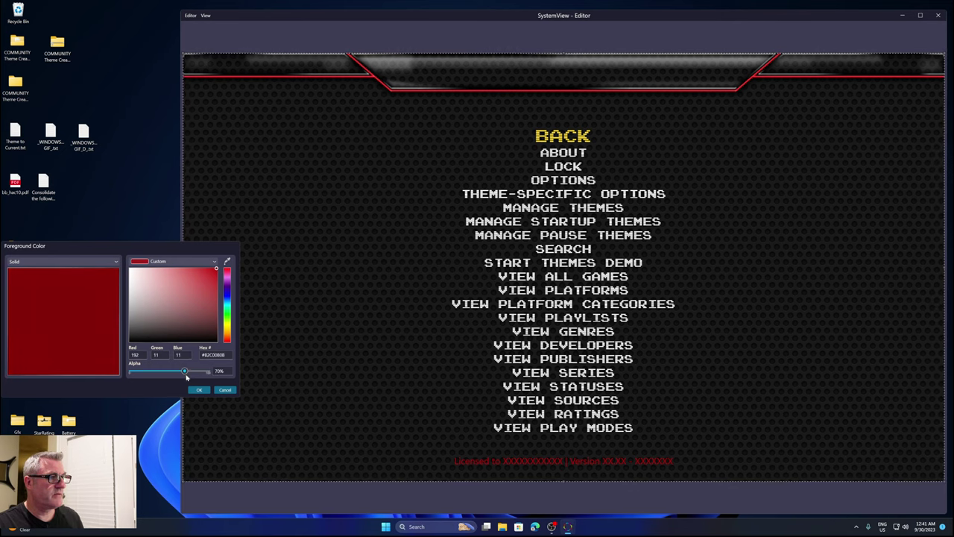
click(201, 391)
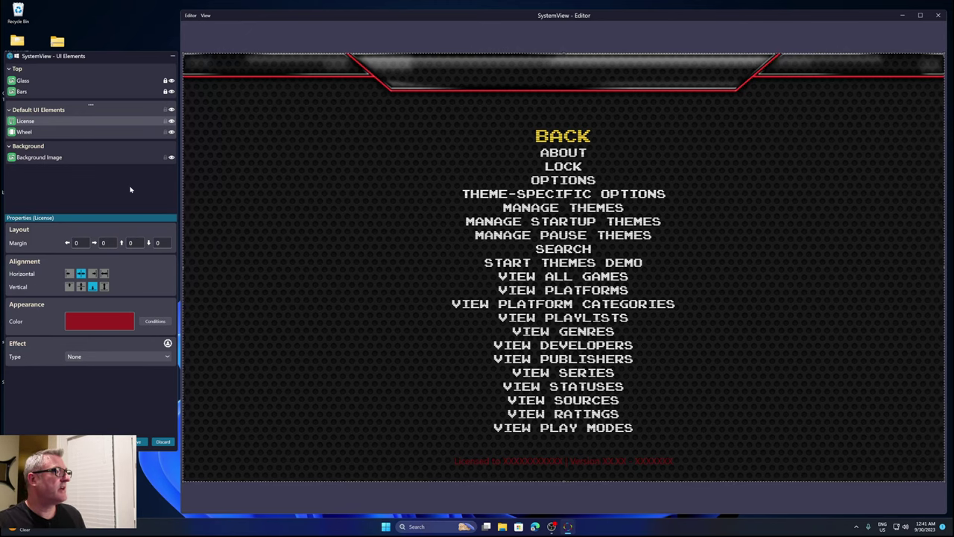
click(166, 122)
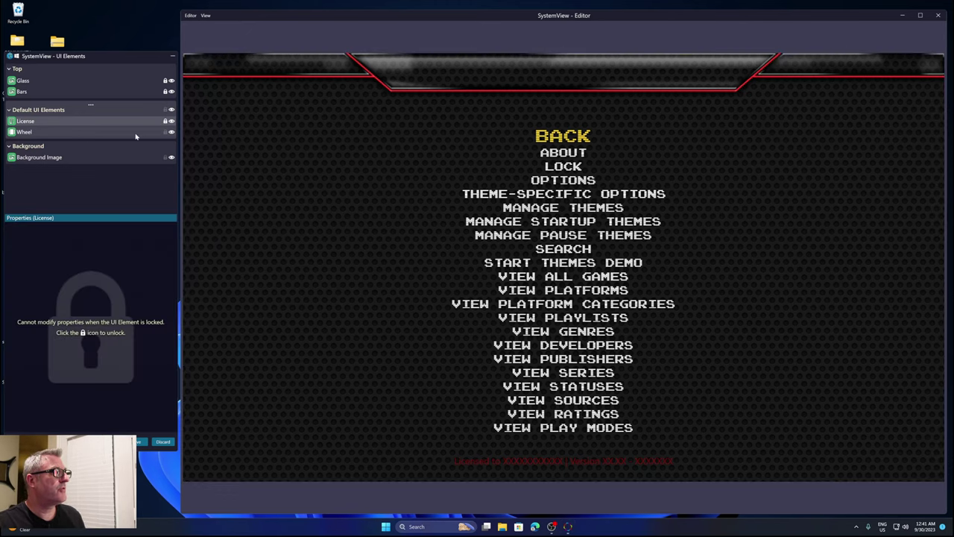
Set the Wheel's text color to the red sampled from the top bars' red line
click(137, 132)
scroll(30, 278, up, 2)
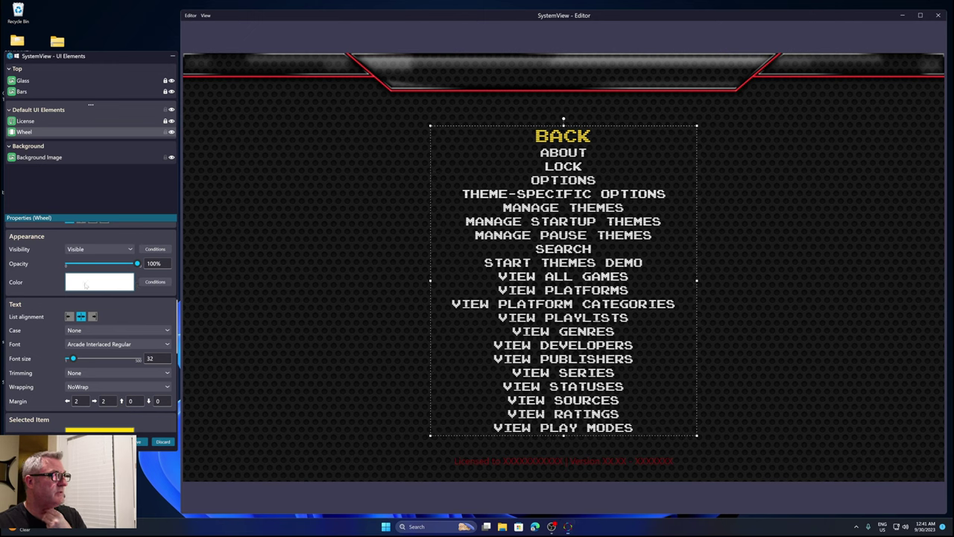
click(86, 285)
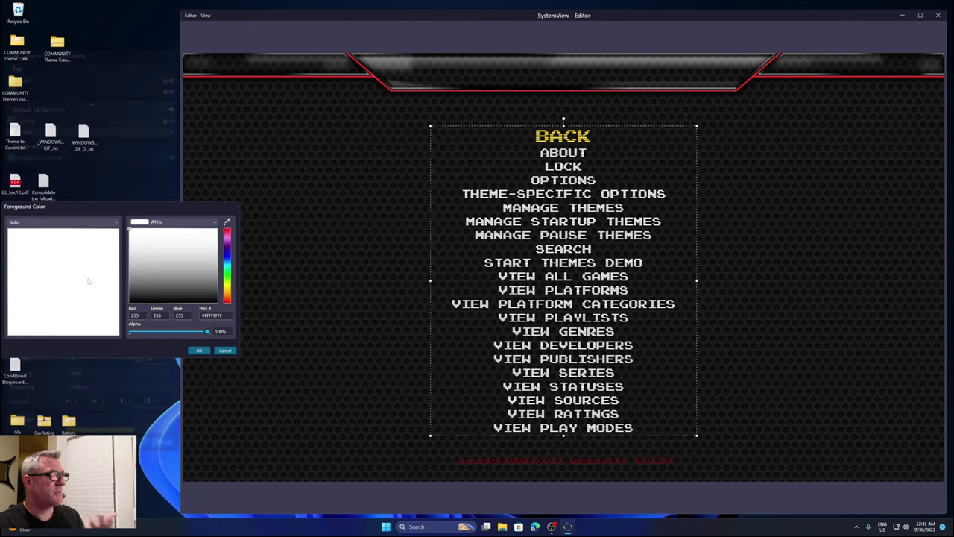
click(226, 223)
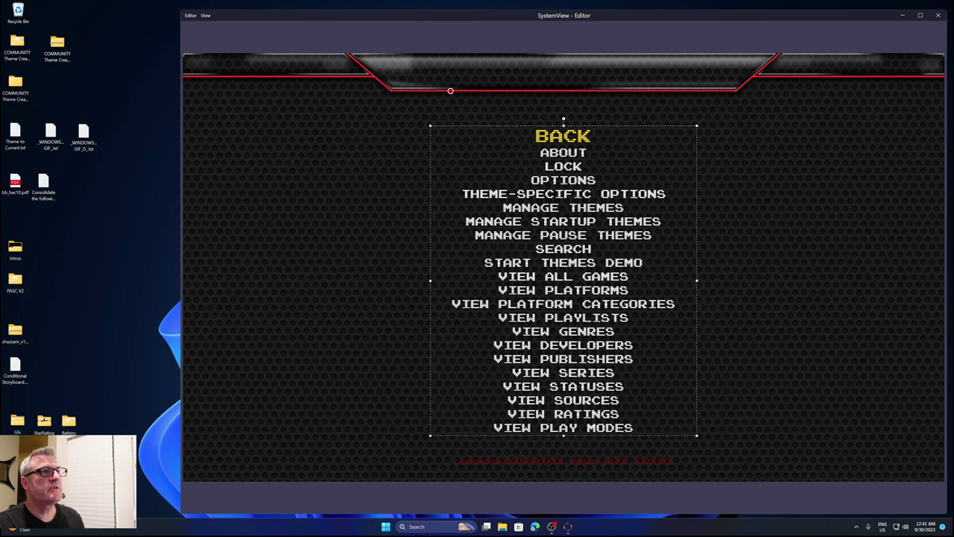
click(451, 90)
click(202, 353)
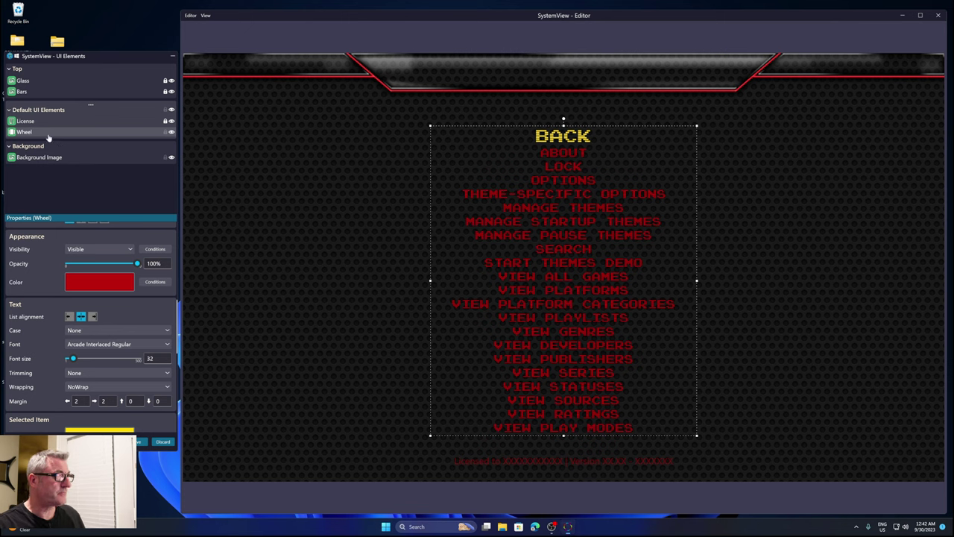
Add a Grid to the Default UI Elements group and apply the Wheel's copied layout properties to it
click(91, 108)
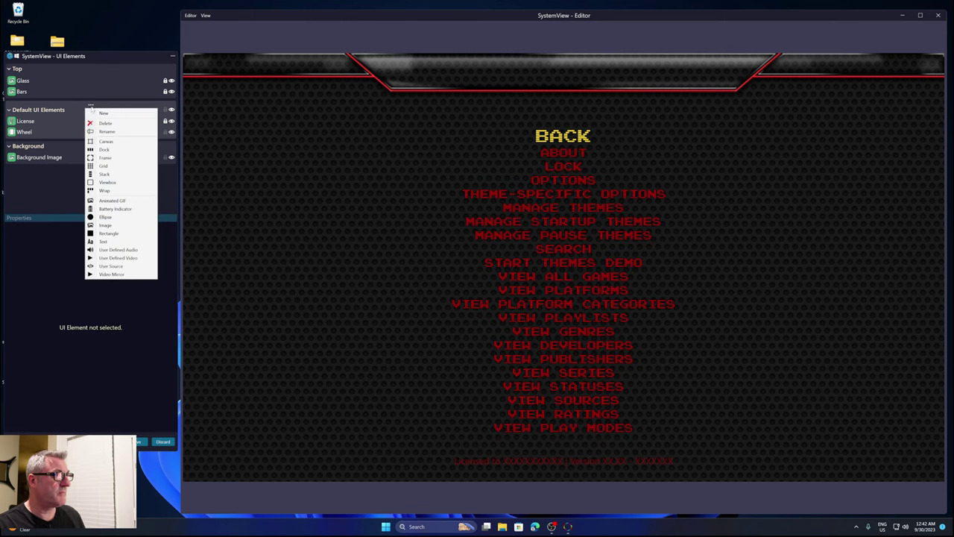
click(102, 166)
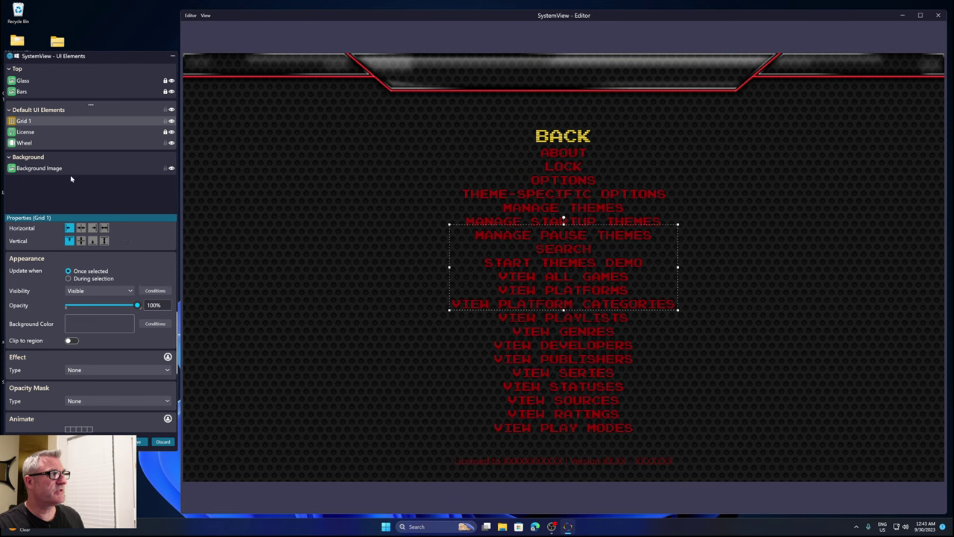
right_click(31, 144)
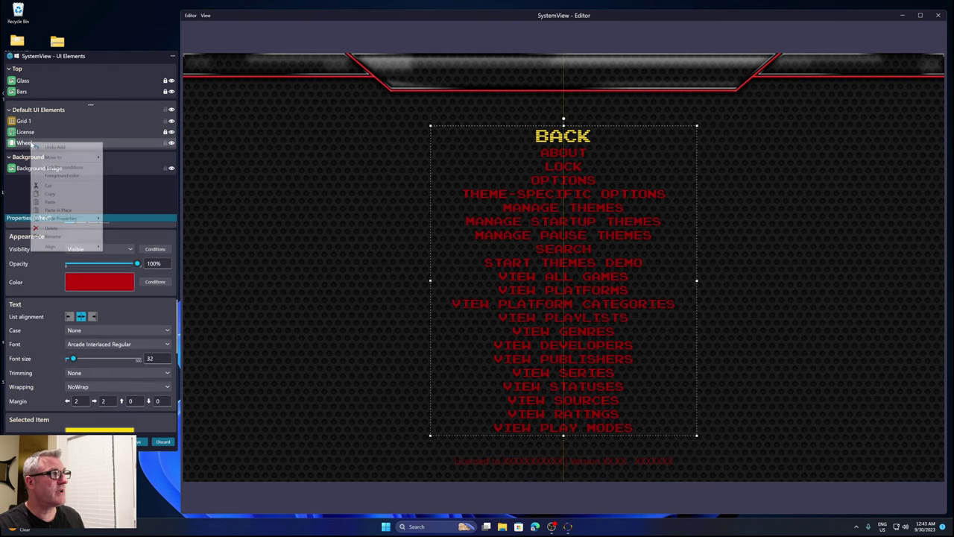
click(50, 194)
right_click(30, 122)
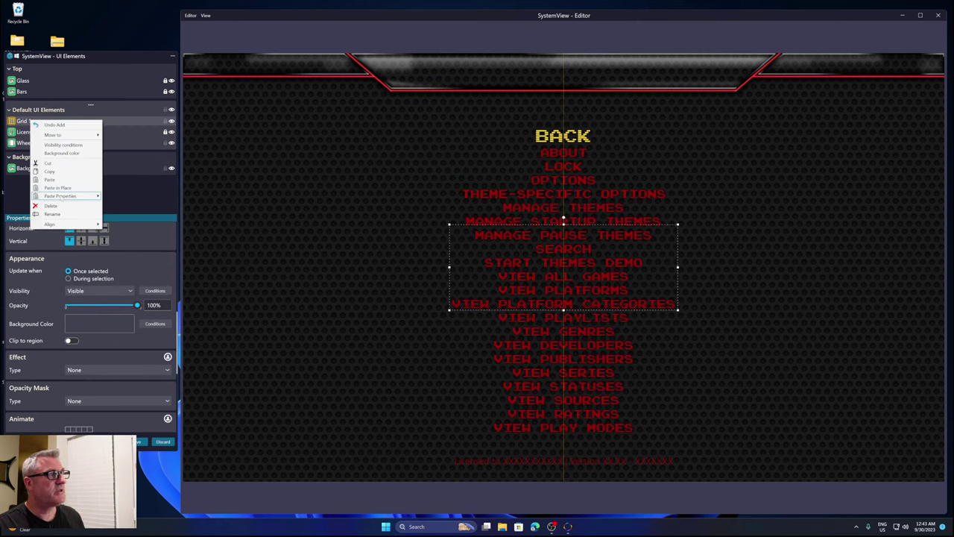
mouse_move(64, 197)
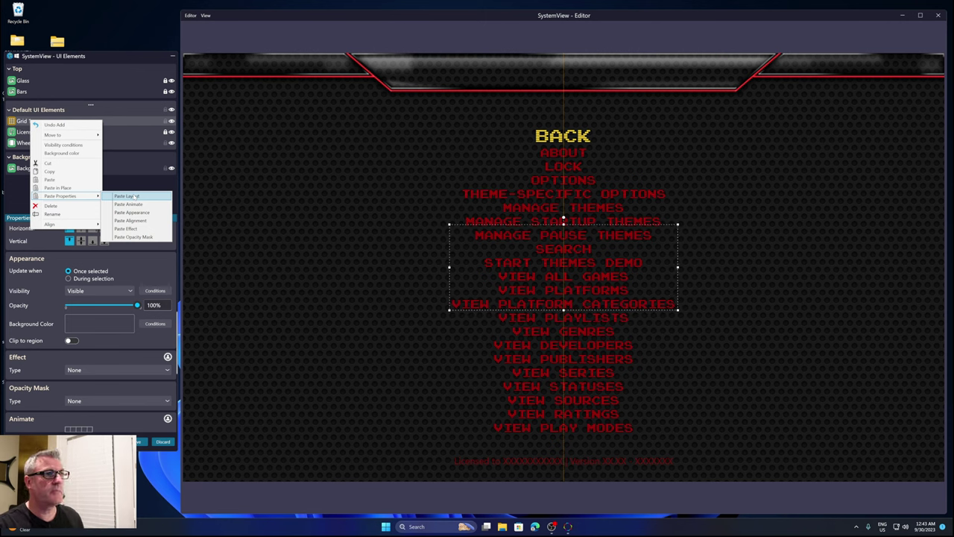
click(135, 196)
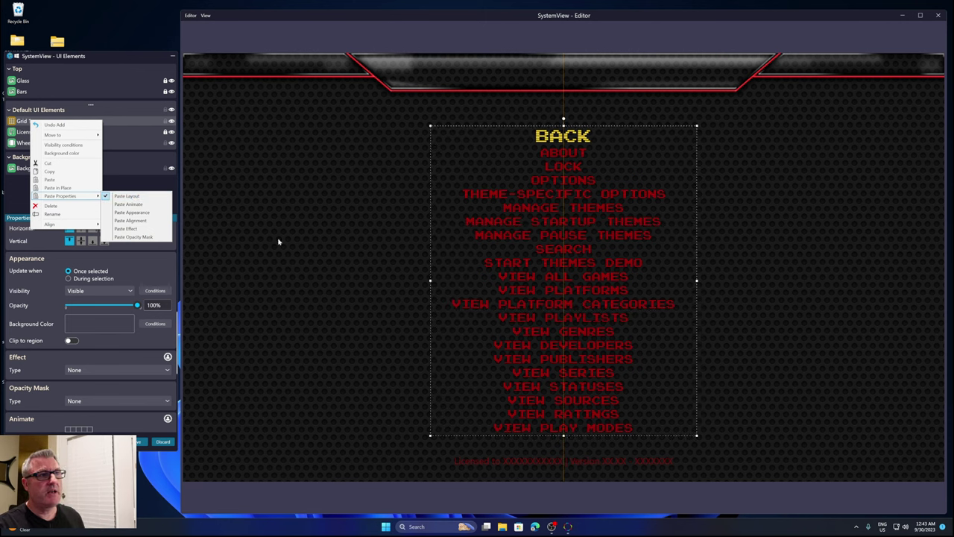
click(15, 191)
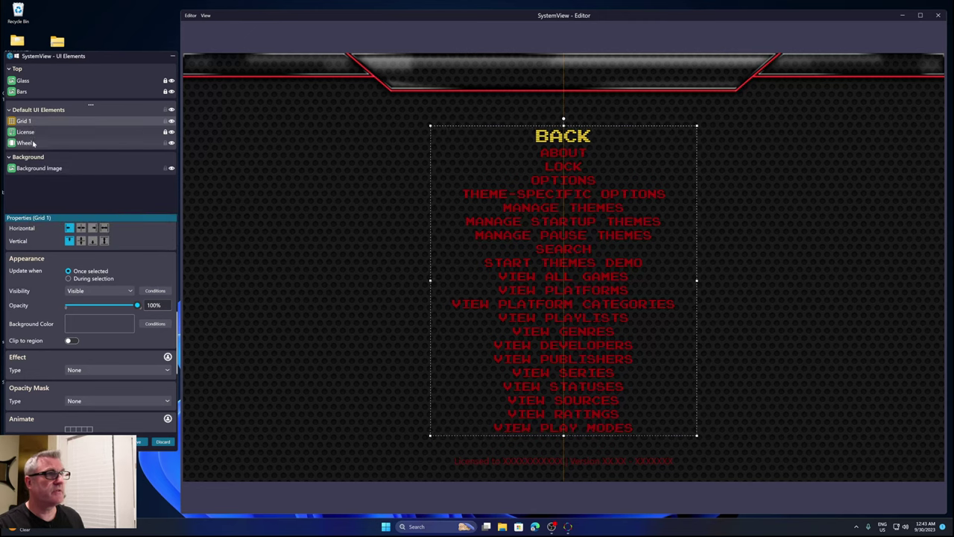
Nest the Wheel inside the new Grid in the Default UI Elements group
click(33, 143)
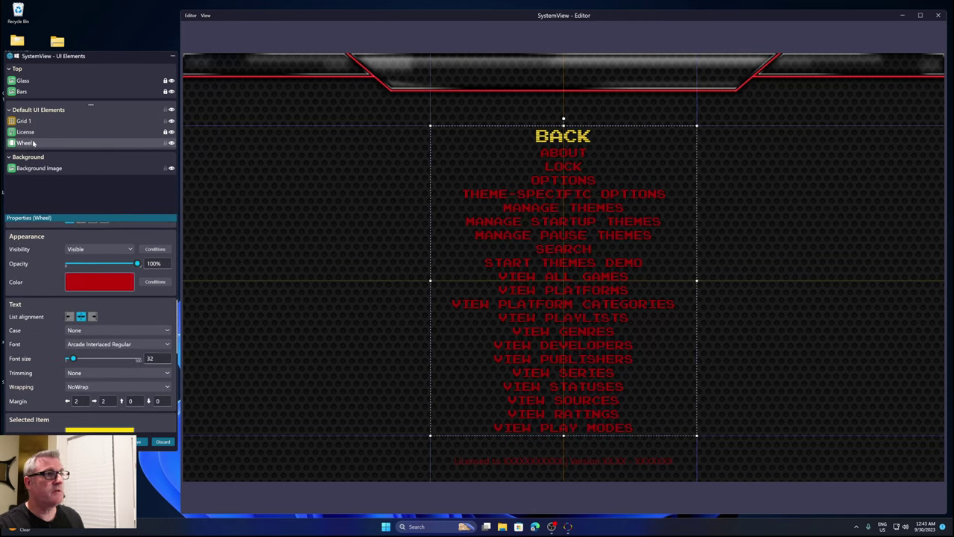
click(32, 122)
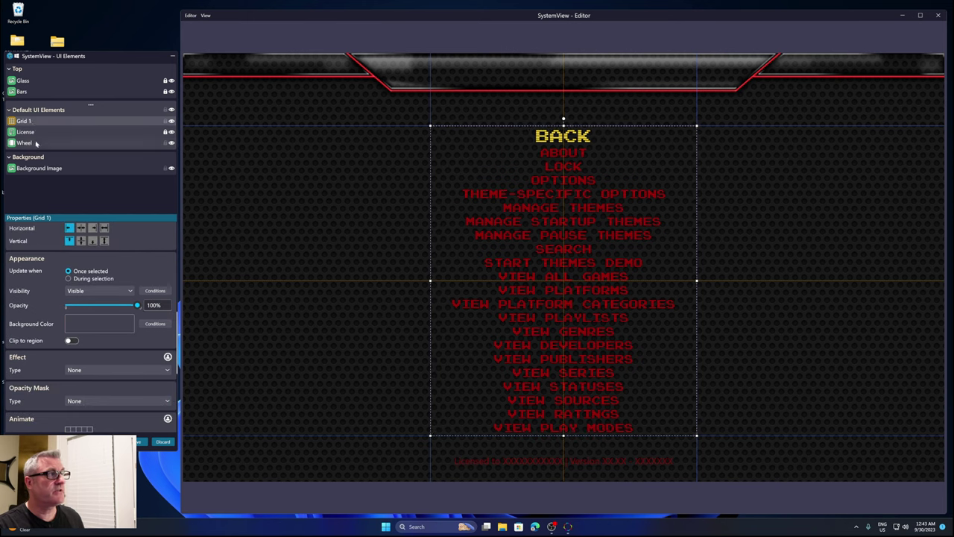
click(35, 144)
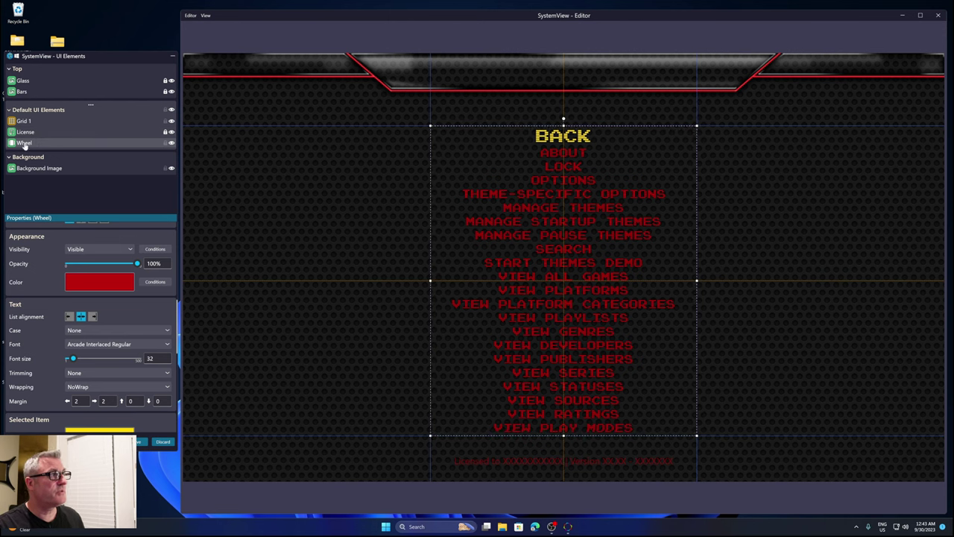
drag(39, 141, 27, 121)
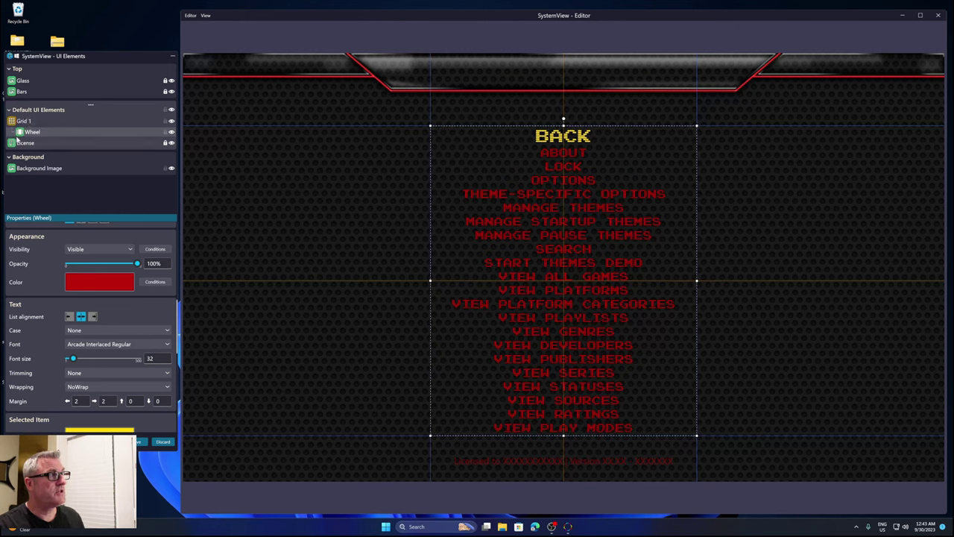
Rename the Grid that holds the Wheel as Wheel Container
click(30, 121)
key(F2)
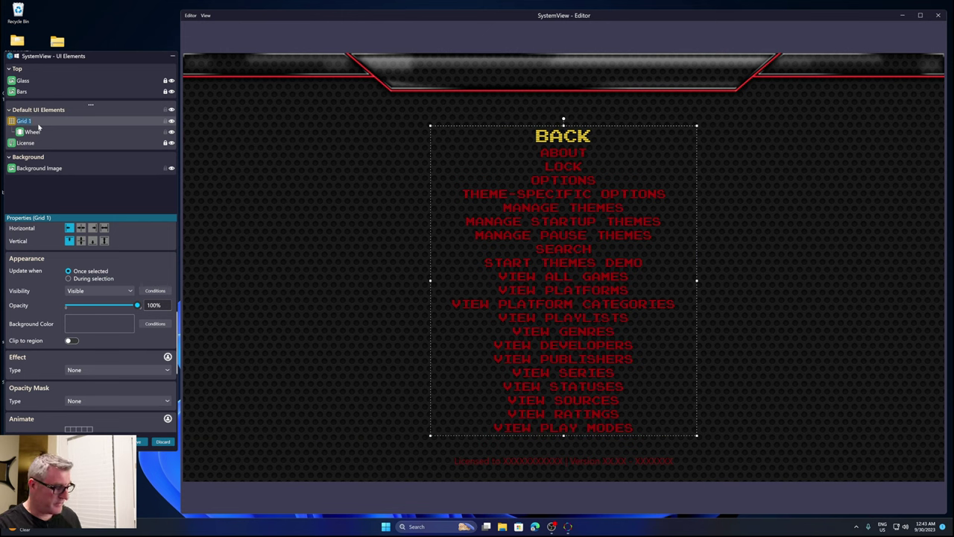
text(Wheel Container)
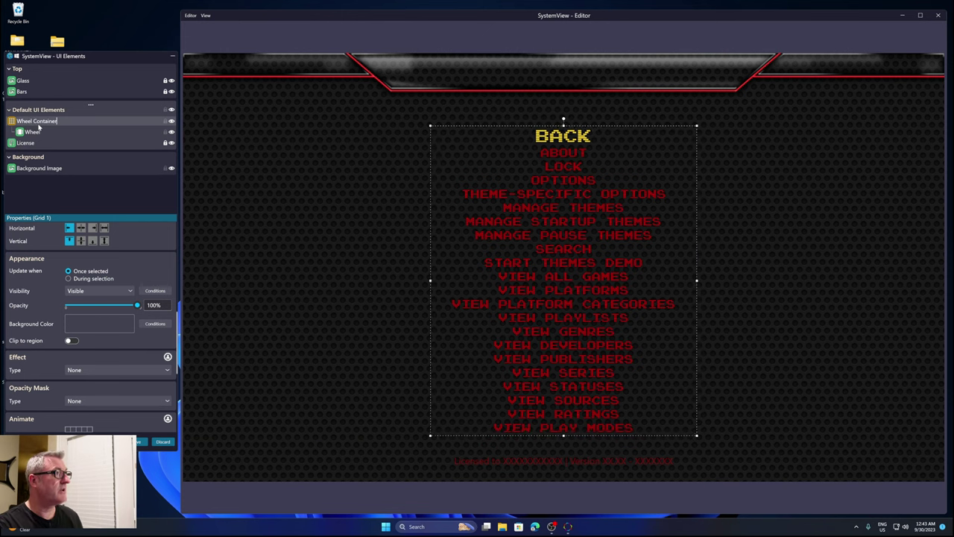
key(Return)
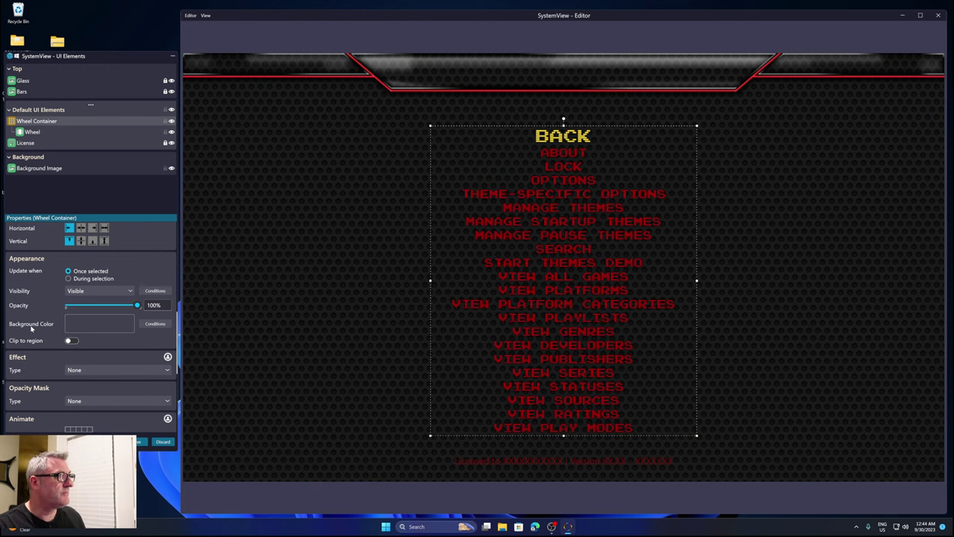
Compare the layout properties of the Wheel and Wheel Container, and turn on Fill parent for the Wheel
click(32, 132)
scroll(38, 271, up, 5)
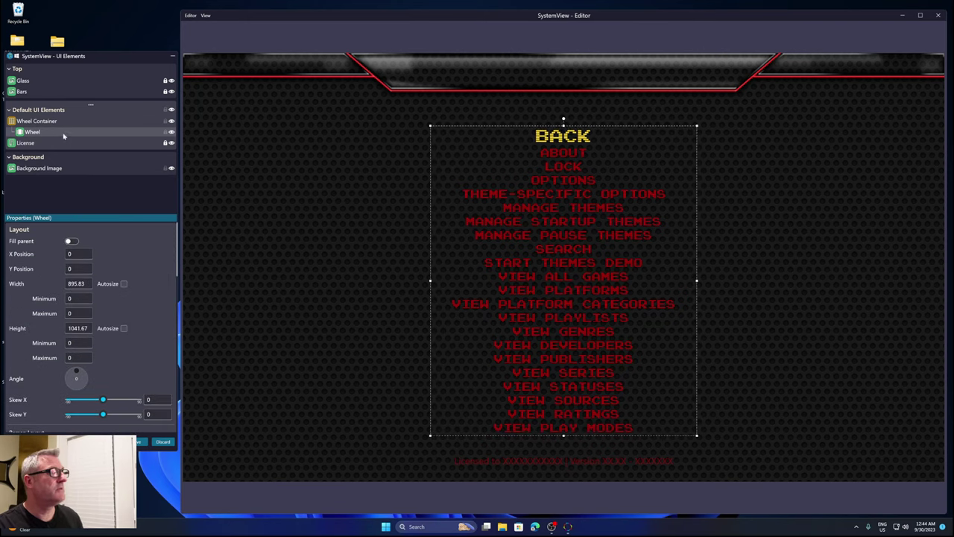
click(32, 121)
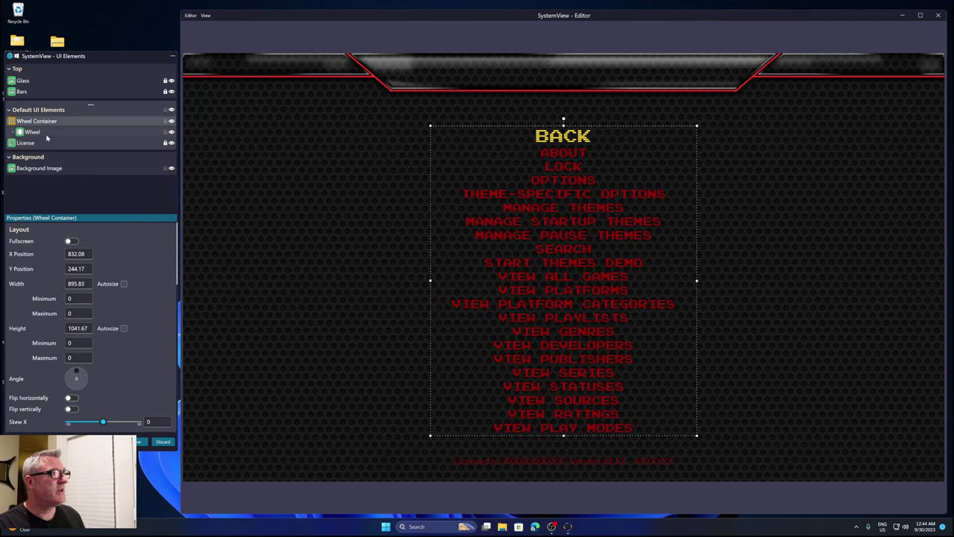
click(41, 134)
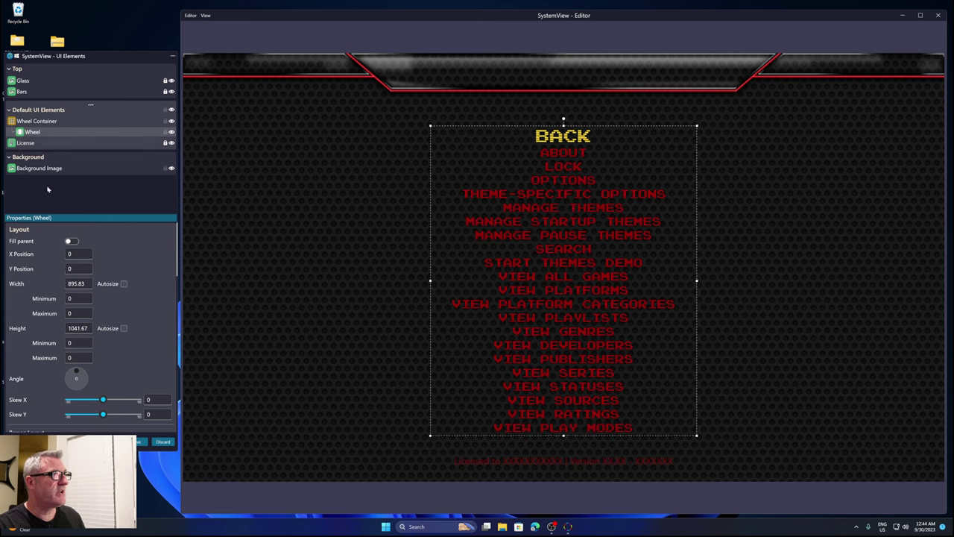
click(71, 242)
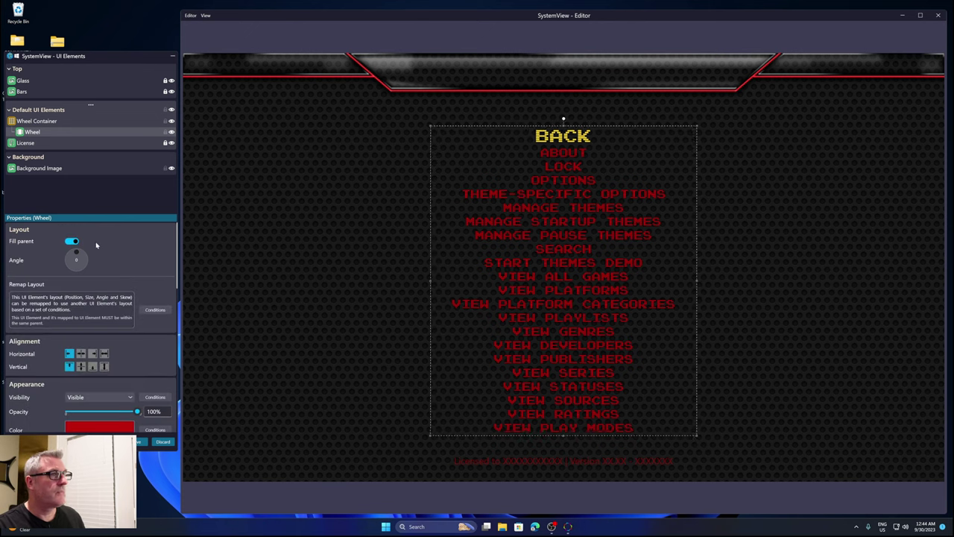
Try several sizes for the Wheel Container by its lower corner to test how the Wheel follows it
click(41, 121)
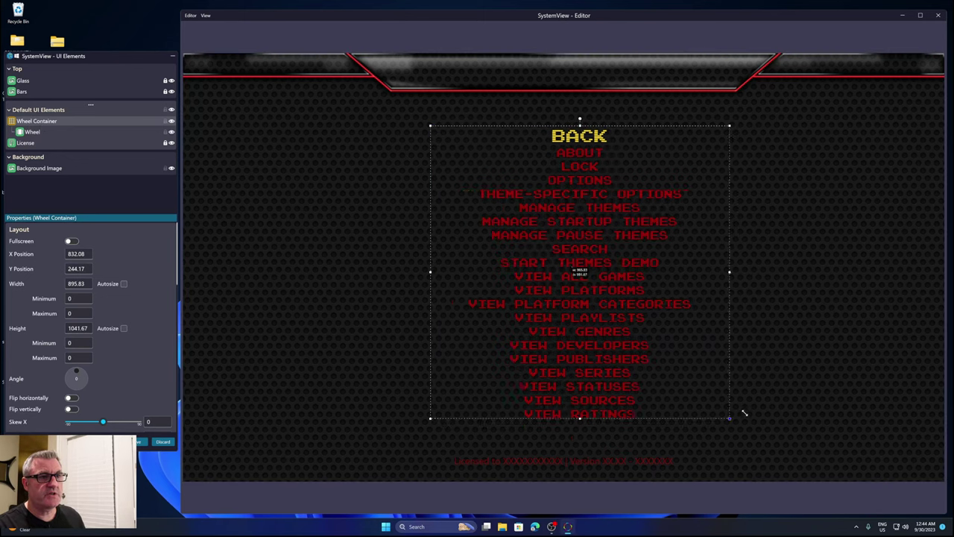
drag(744, 413, 684, 316)
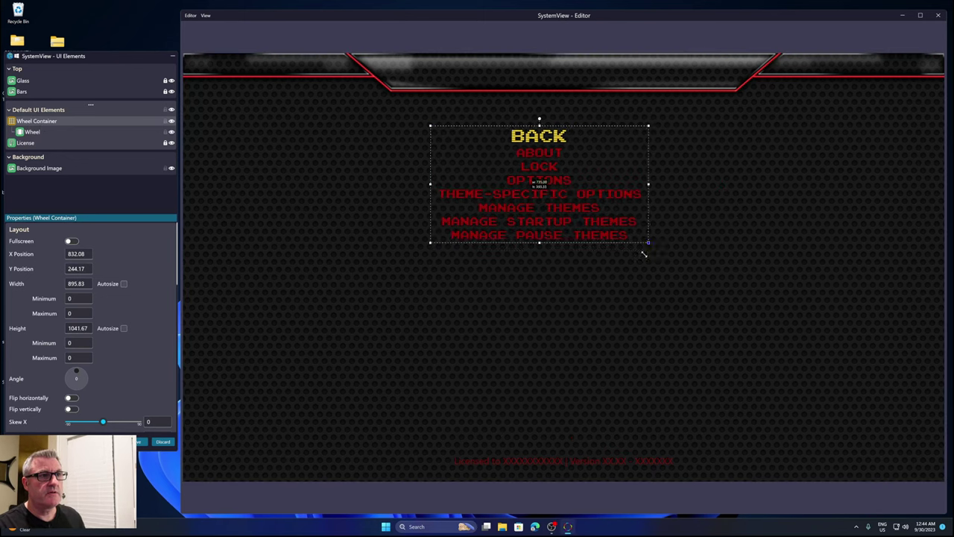
drag(735, 379, 677, 419)
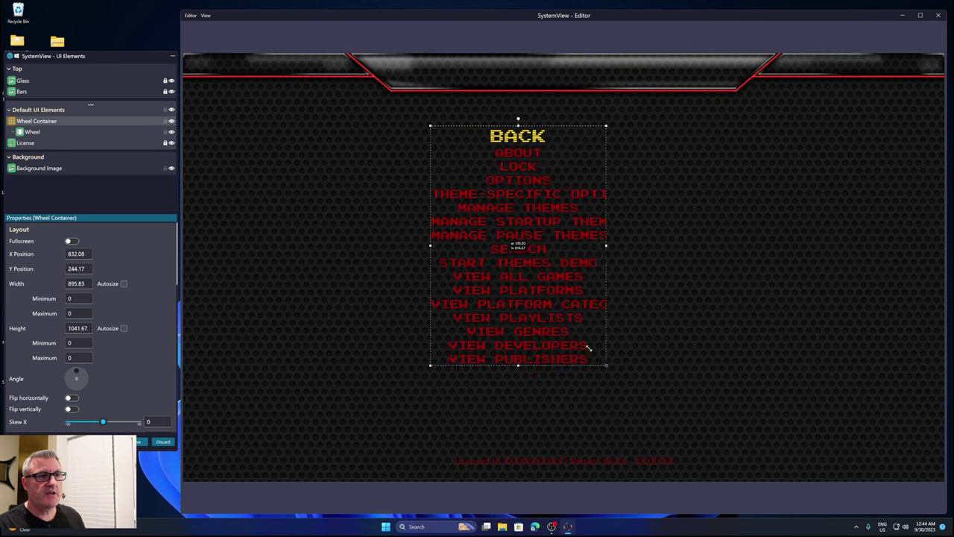
drag(630, 381, 712, 426)
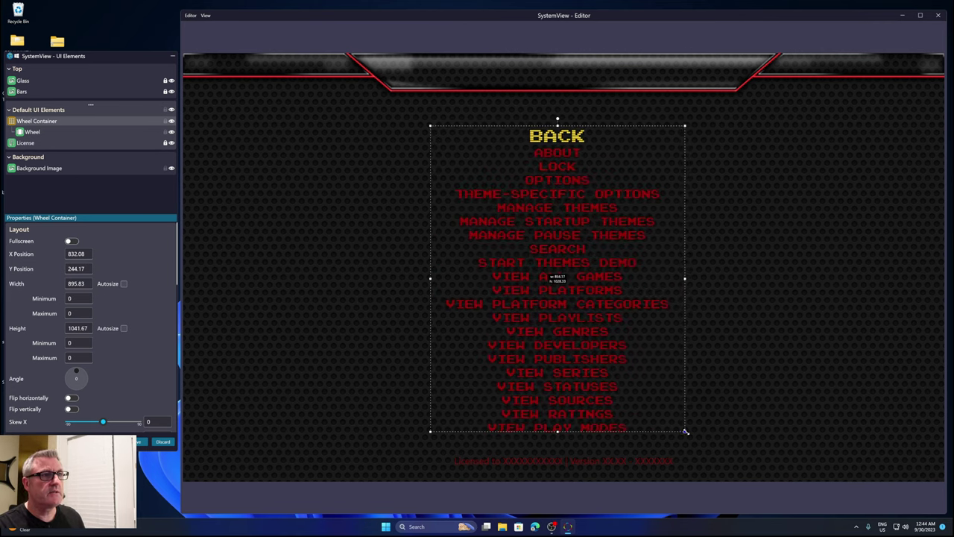
drag(686, 431, 687, 432)
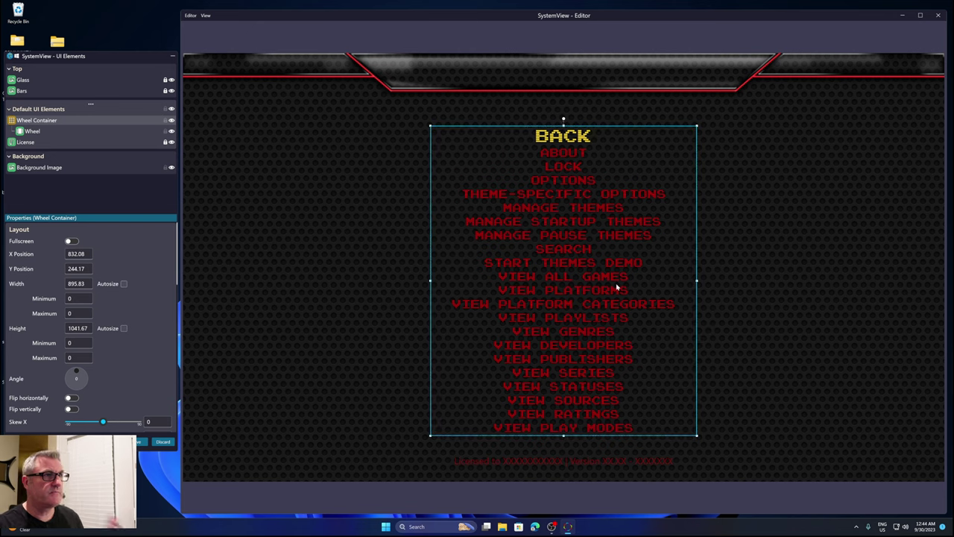
Apply the Shadow - Bottom effect preset to the Wheel Container
click(32, 130)
click(34, 120)
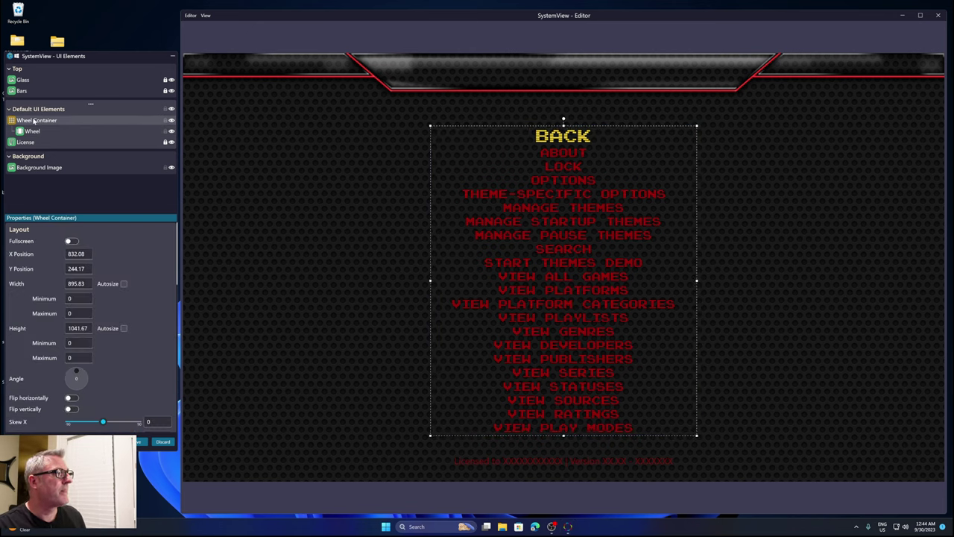
scroll(33, 294, down, 10)
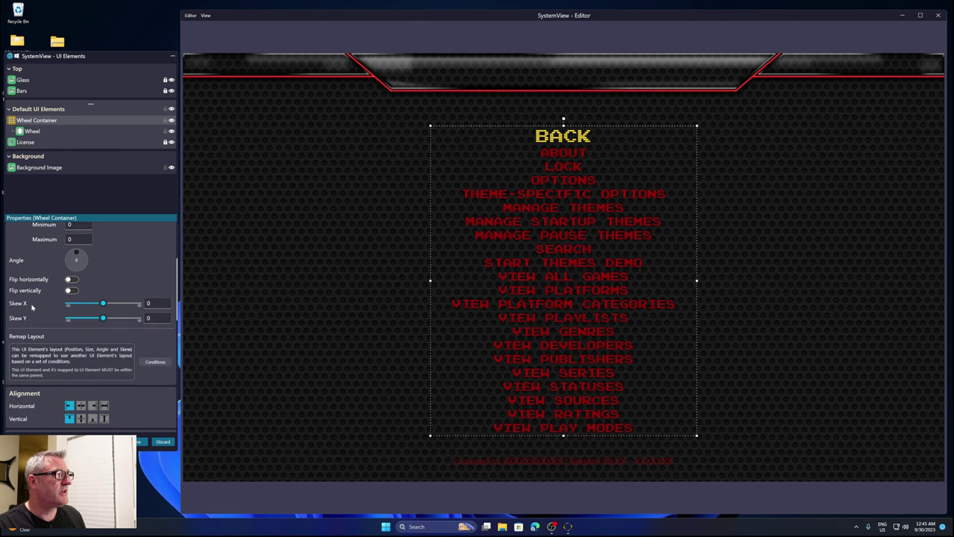
scroll(32, 306, down, 1)
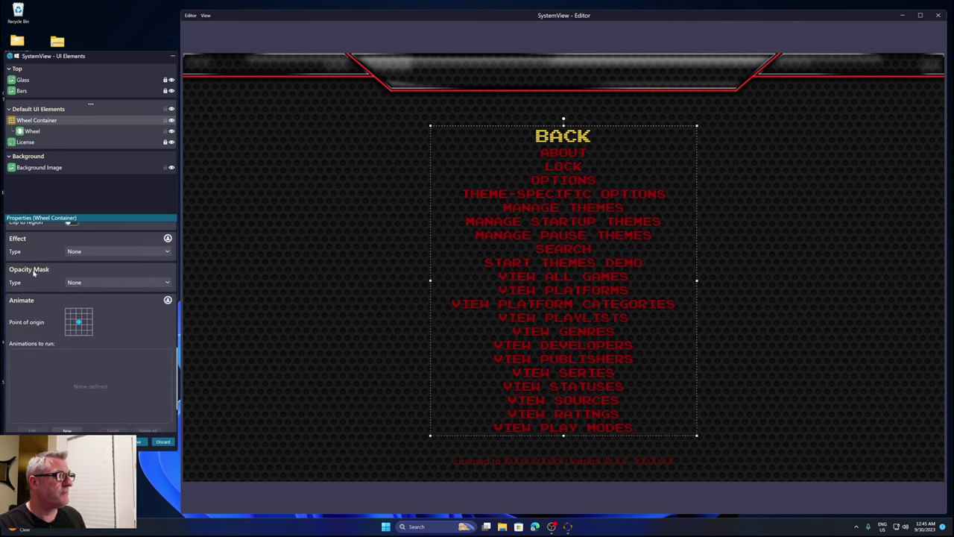
click(168, 239)
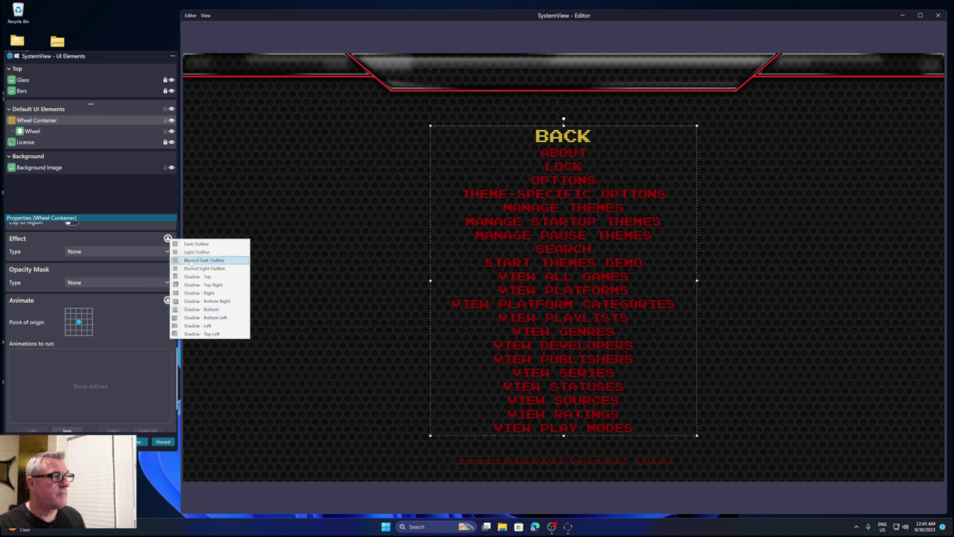
click(193, 308)
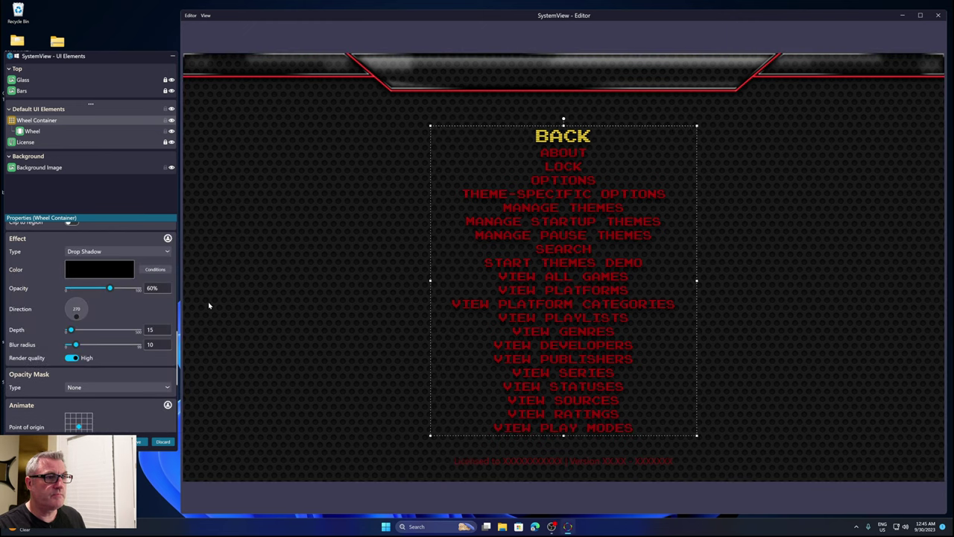
Set the Wheel Container's drop shadow to yellow #FFFFC700 with a depth of about 2.29 and a blur radius of about 48.86
click(105, 274)
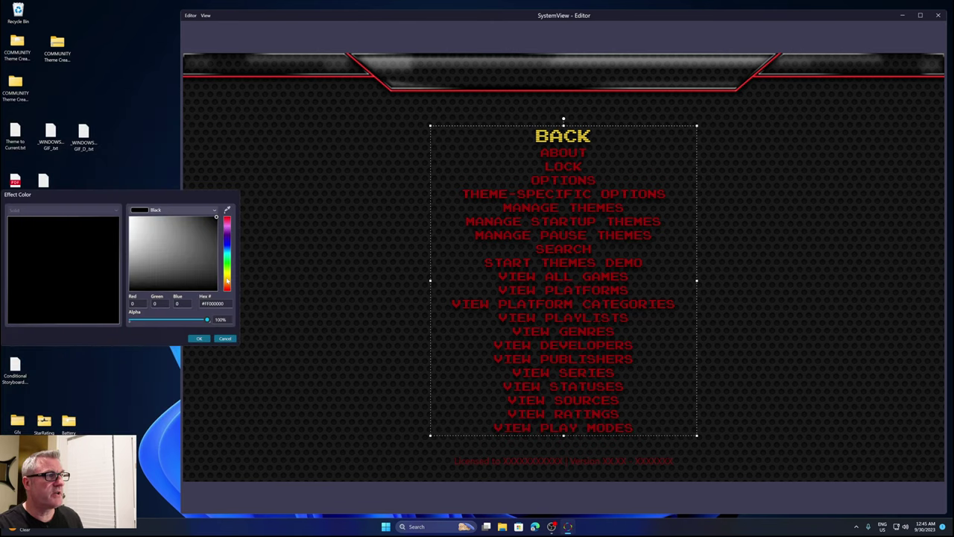
click(199, 338)
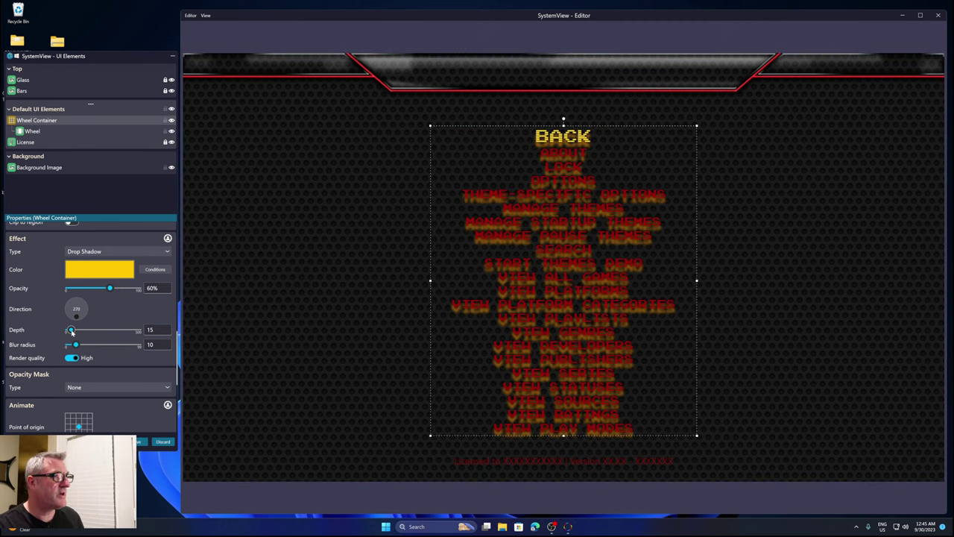
drag(73, 331, 88, 347)
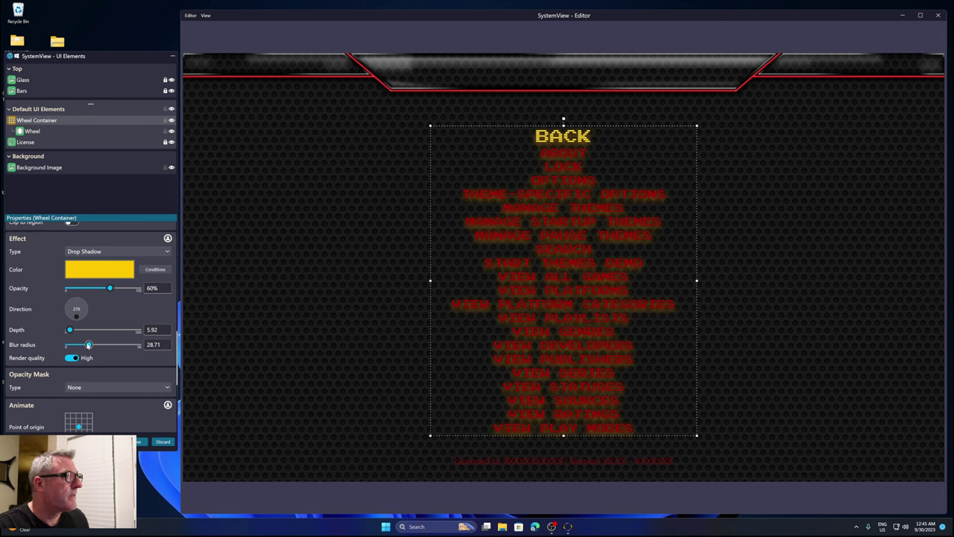
drag(88, 346, 103, 359)
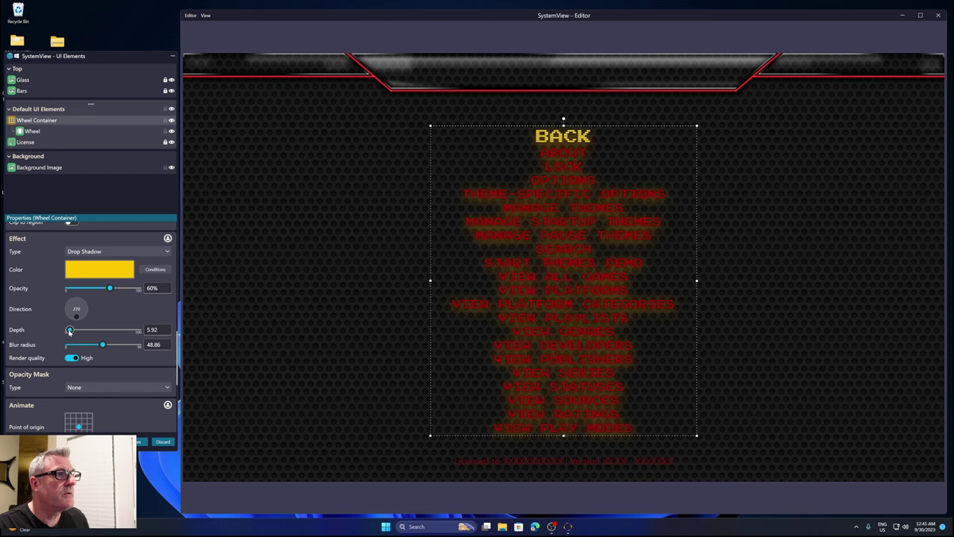
drag(69, 331, 69, 333)
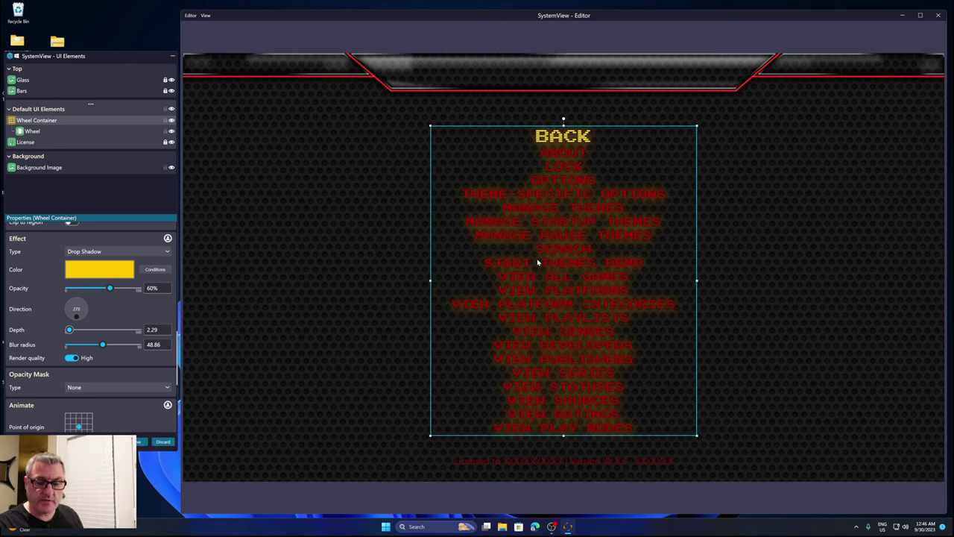
Examine the yellow shadow around the wheel's menu text at different magnifications
scroll(537, 261, up, 8)
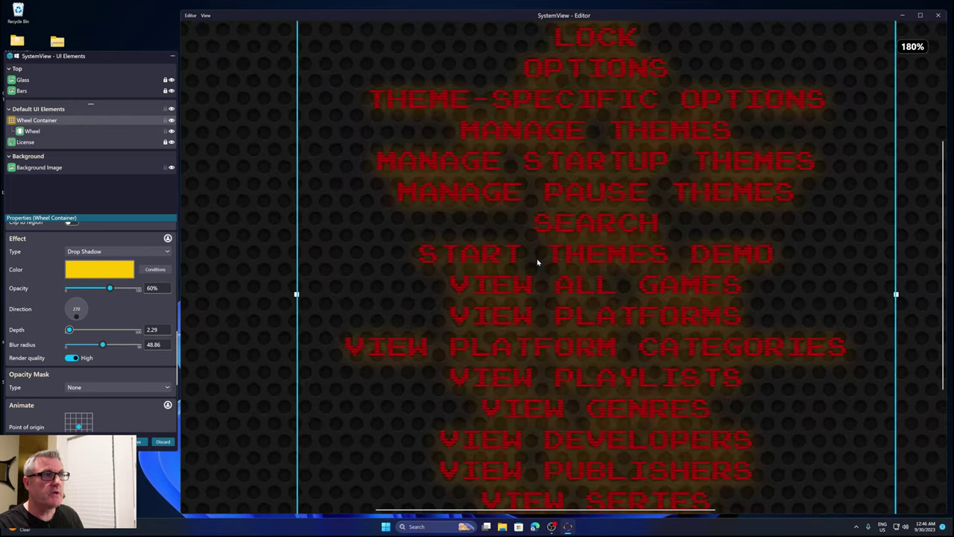
scroll(537, 261, up, 5)
scroll(537, 257, down, 5)
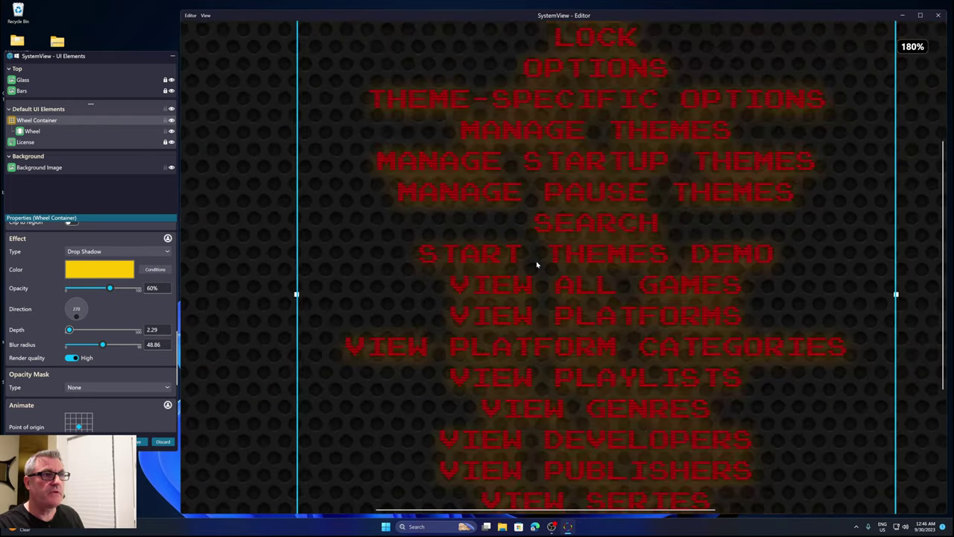
scroll(537, 264, down, 15)
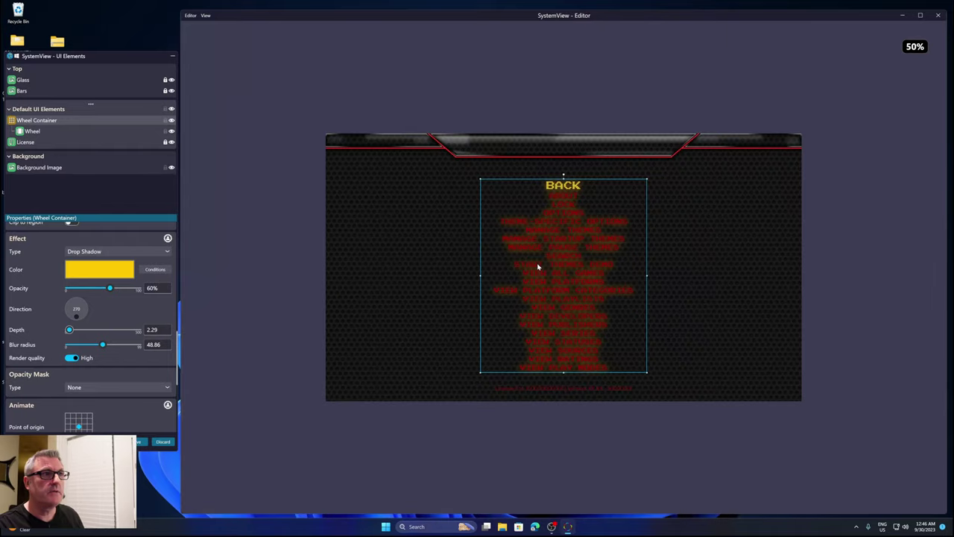
scroll(538, 267, up, 12)
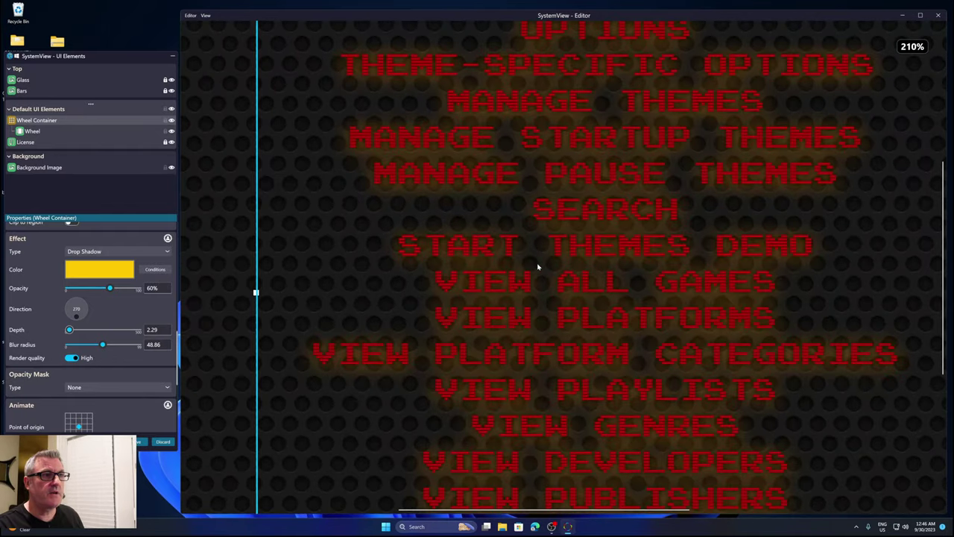
scroll(538, 266, up, 4)
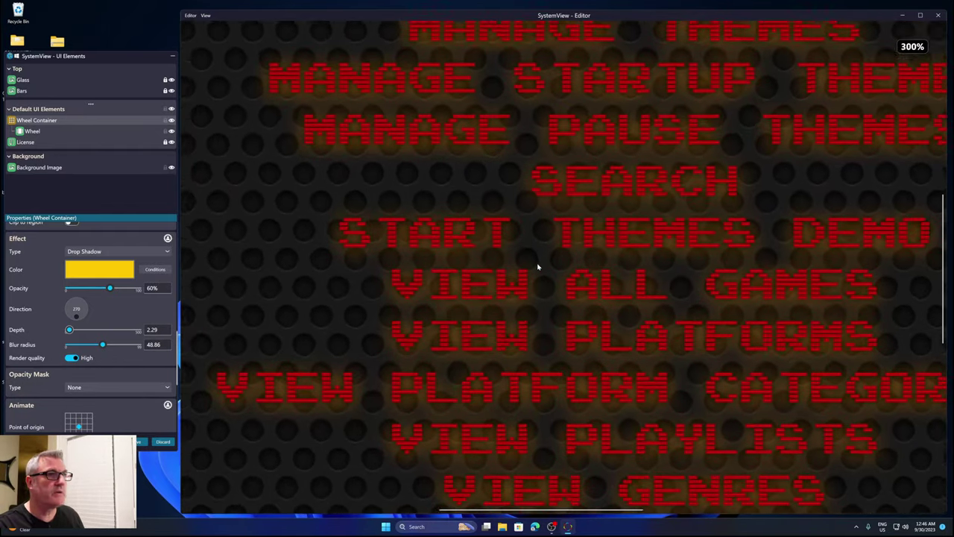
scroll(522, 267, up, 1)
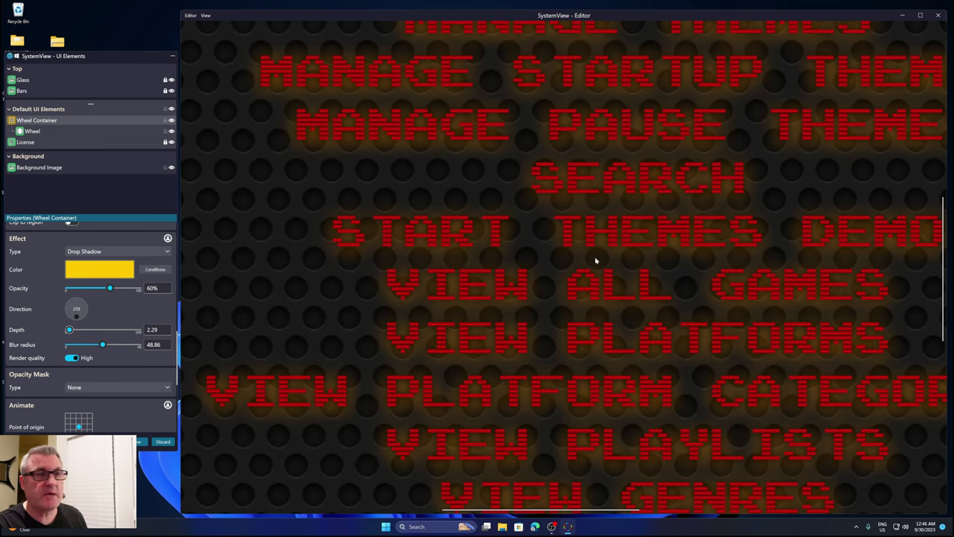
scroll(408, 269, right, 3)
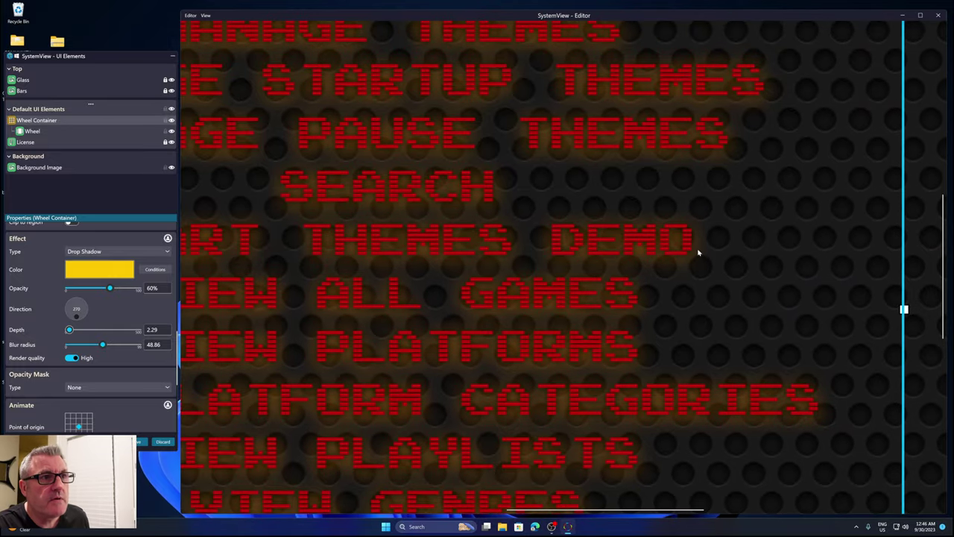
Change the Wheel Container's drop shadow color to black and raise the shadow's opacity to 100%
click(91, 270)
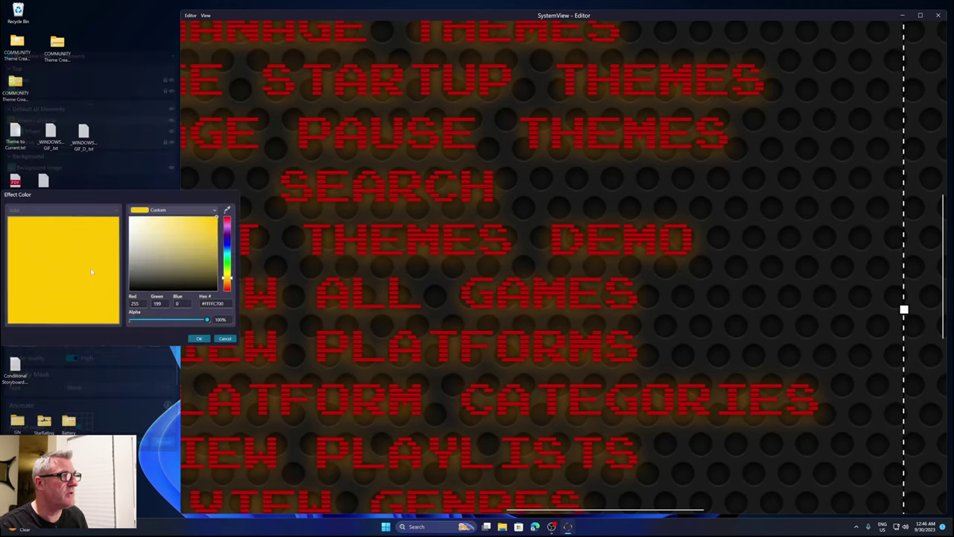
drag(154, 271, 129, 293)
click(199, 339)
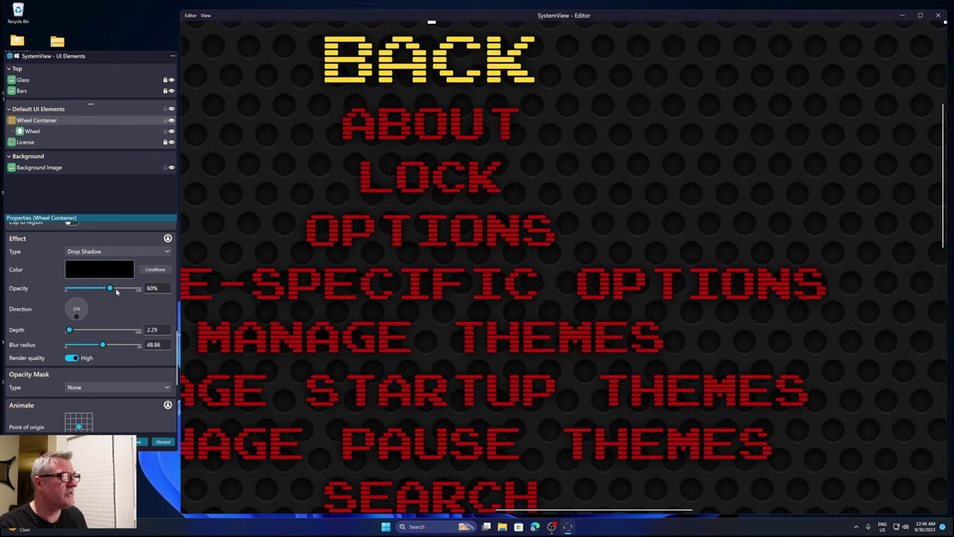
drag(117, 292, 153, 295)
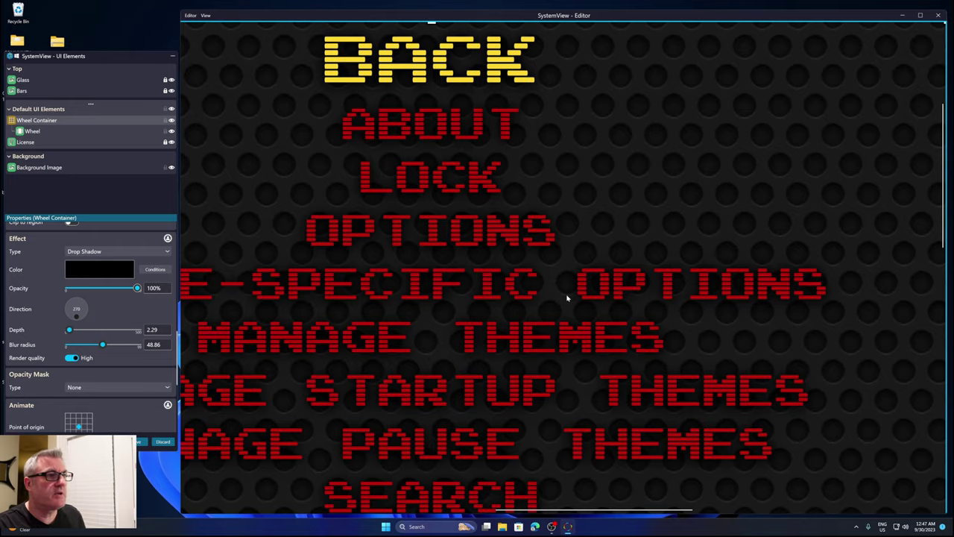
Widen the Wheel Container on its right side so the enlarged View Platform Categories entry has room
scroll(567, 298, down, 3)
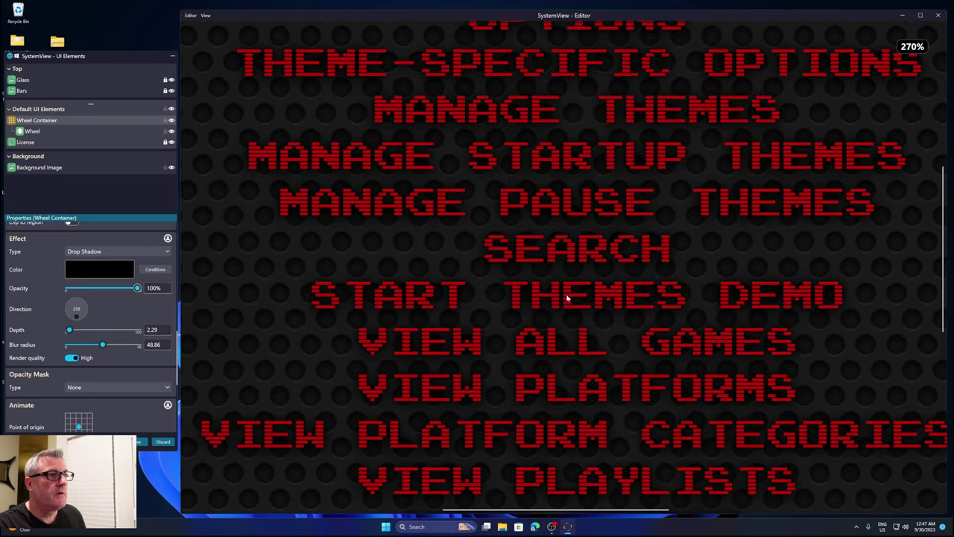
scroll(566, 298, down, 7)
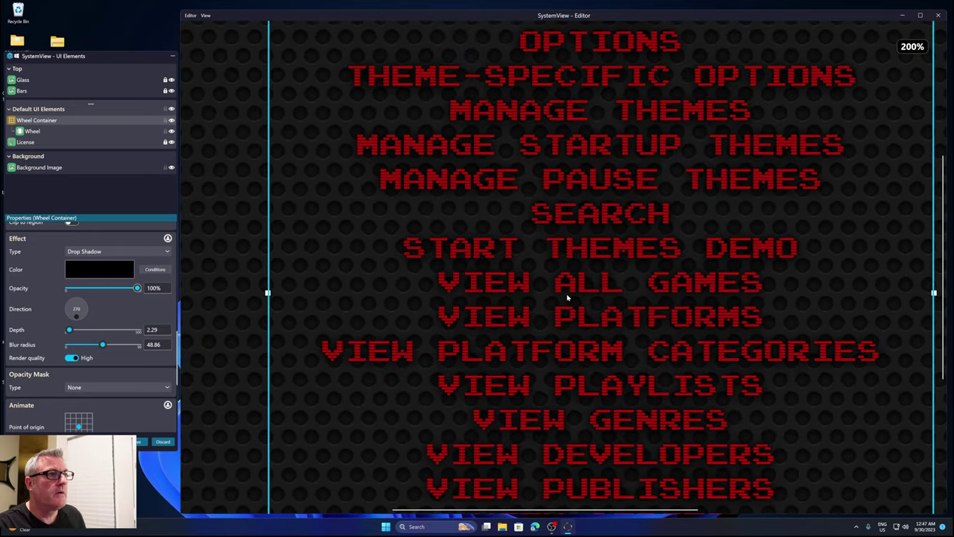
scroll(567, 298, down, 9)
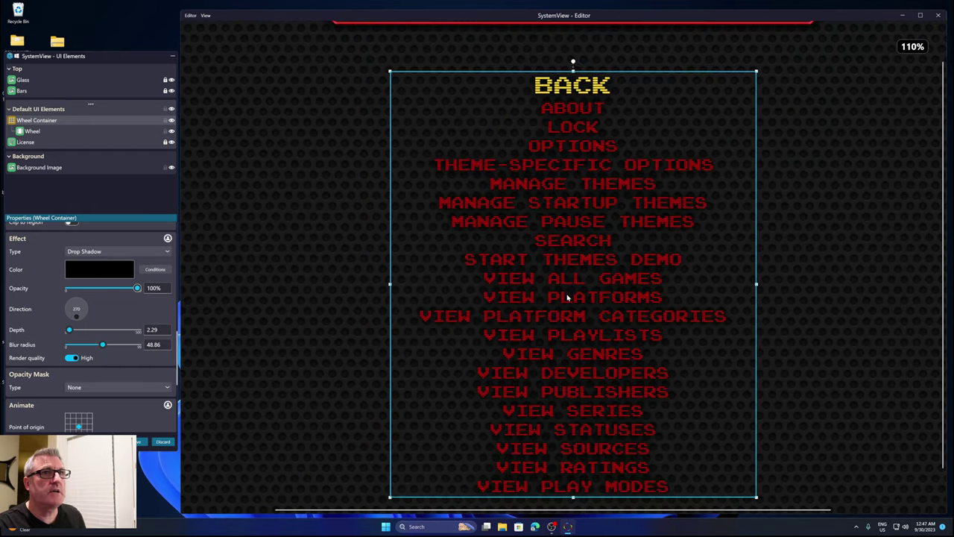
scroll(566, 298, down, 2)
scroll(567, 298, down, 1)
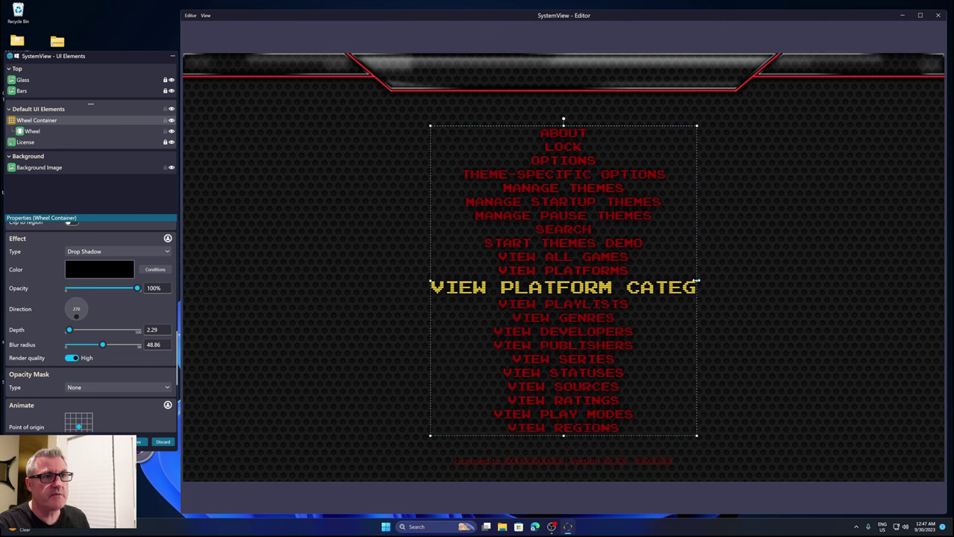
drag(698, 281, 762, 281)
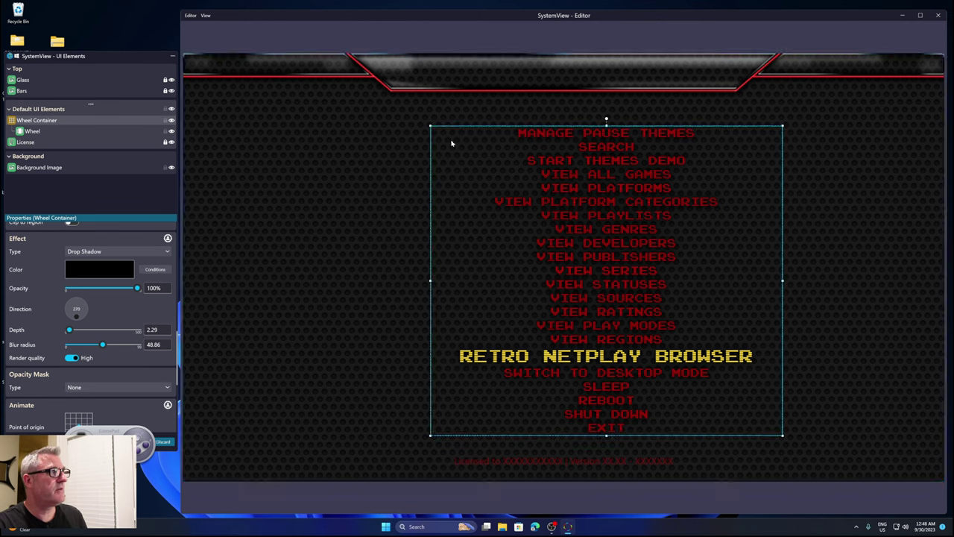
Lock the Wheel inside the Wheel Container
click(169, 132)
click(520, 159)
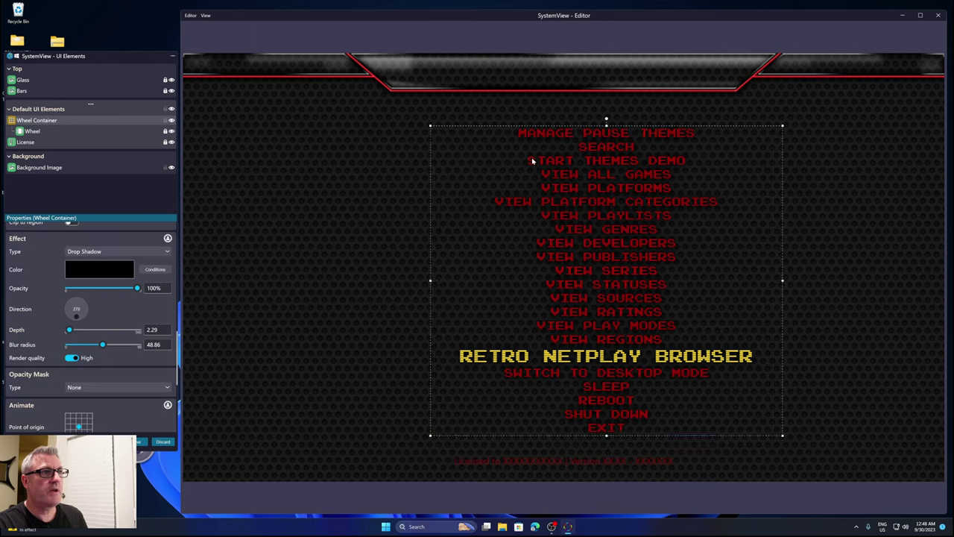
Align the Wheel Container to the center of the layout both horizontally and vertically, and nudge it slightly down
right_click(62, 123)
mouse_move(92, 236)
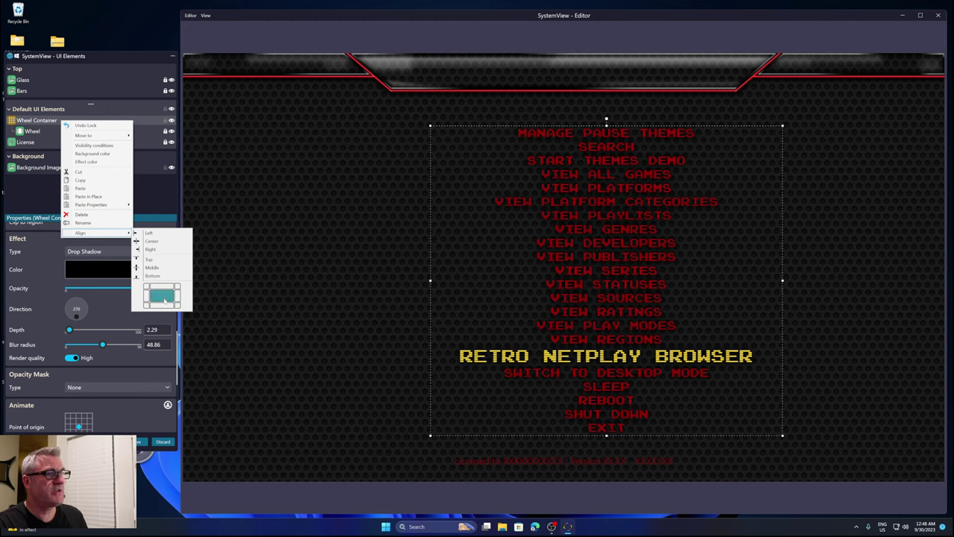
click(162, 297)
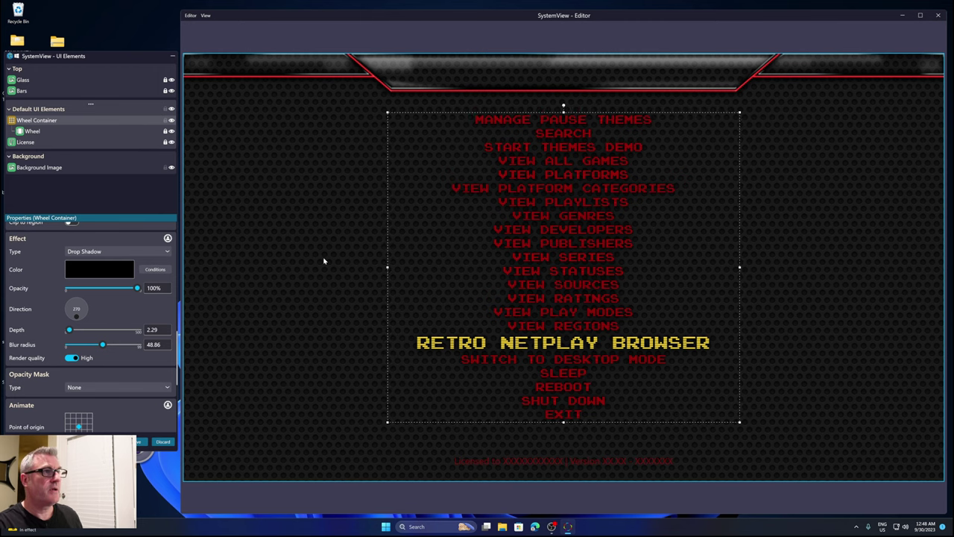
key(Down)
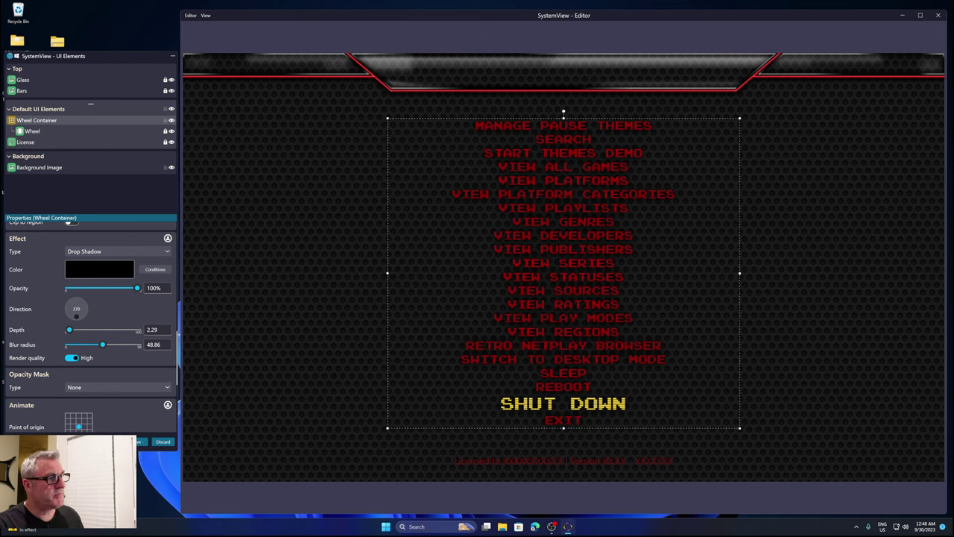
click(241, 457)
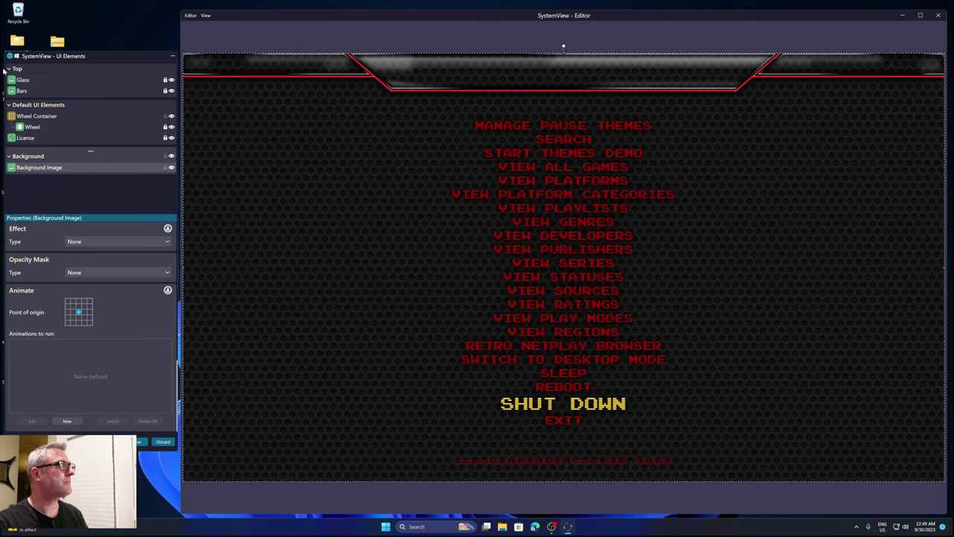
Add a new Text element to the Top group of the layout
click(92, 70)
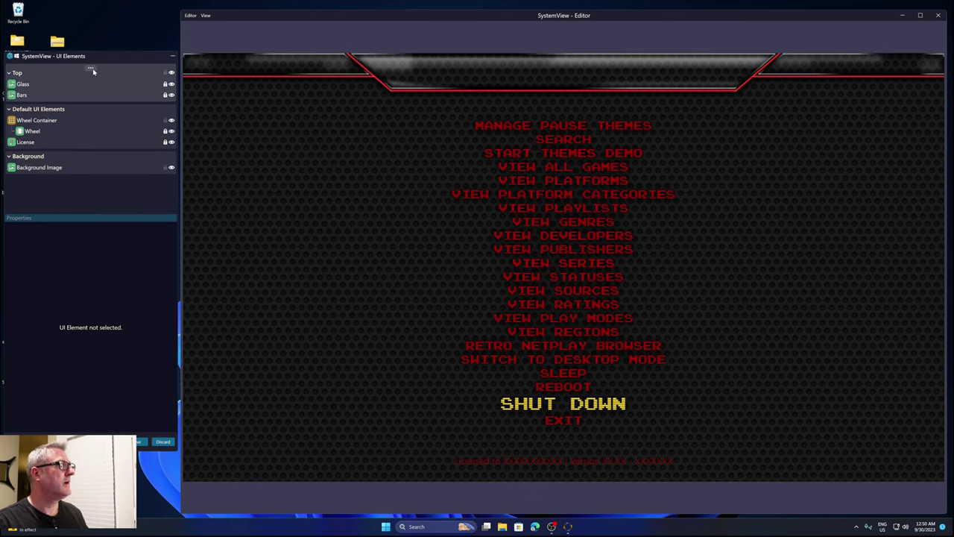
click(24, 85)
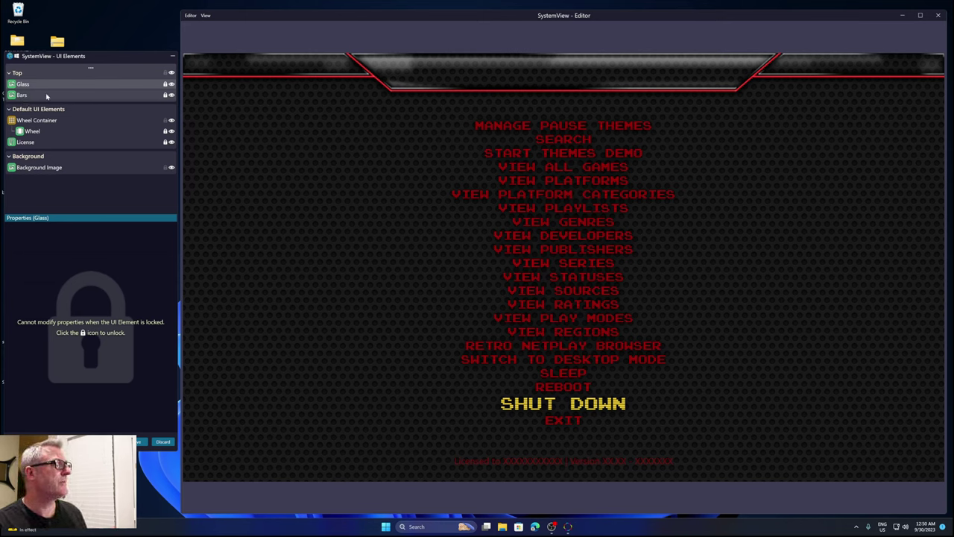
right_click(89, 70)
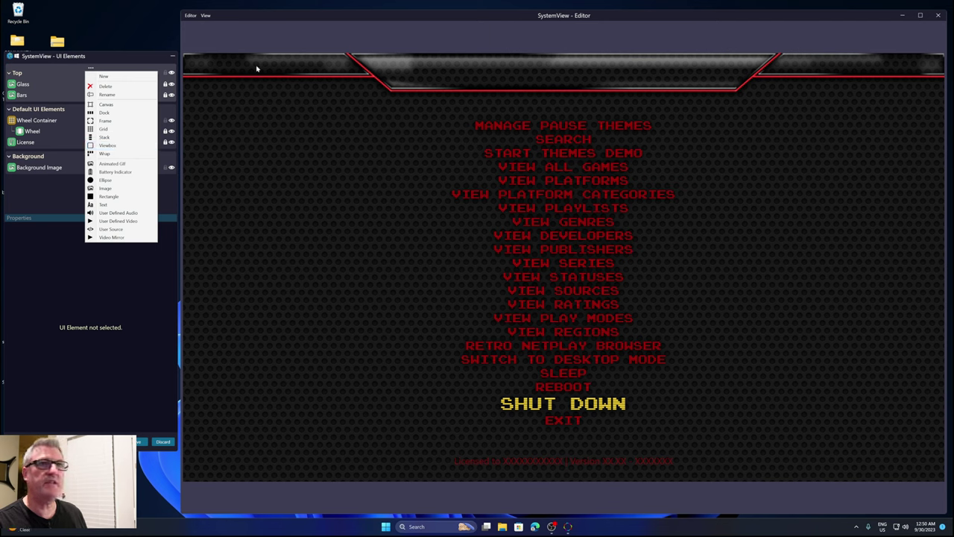
click(109, 205)
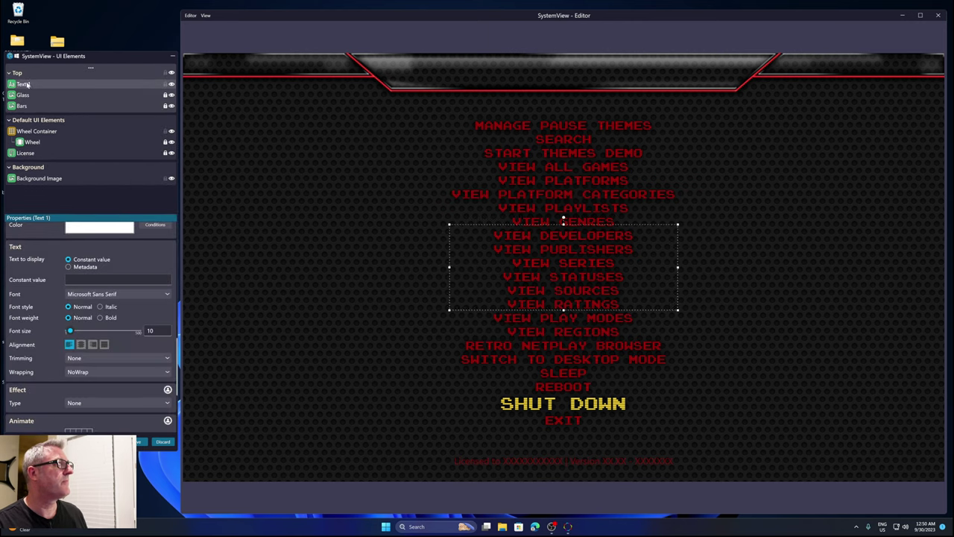
Rename the new text element as System Date and move it between Glass and Bars in the Top group
text(System Dat)
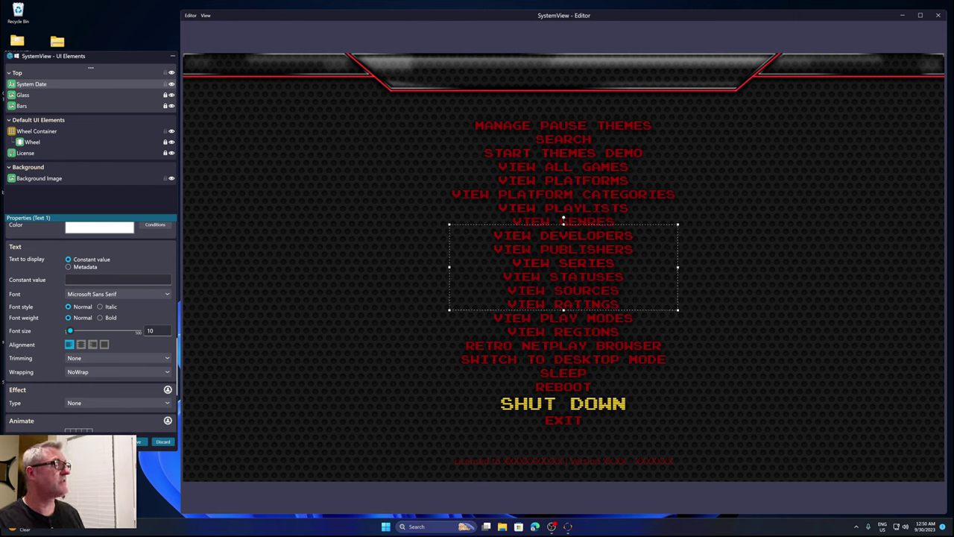
text(e)
key(Return)
click(44, 85)
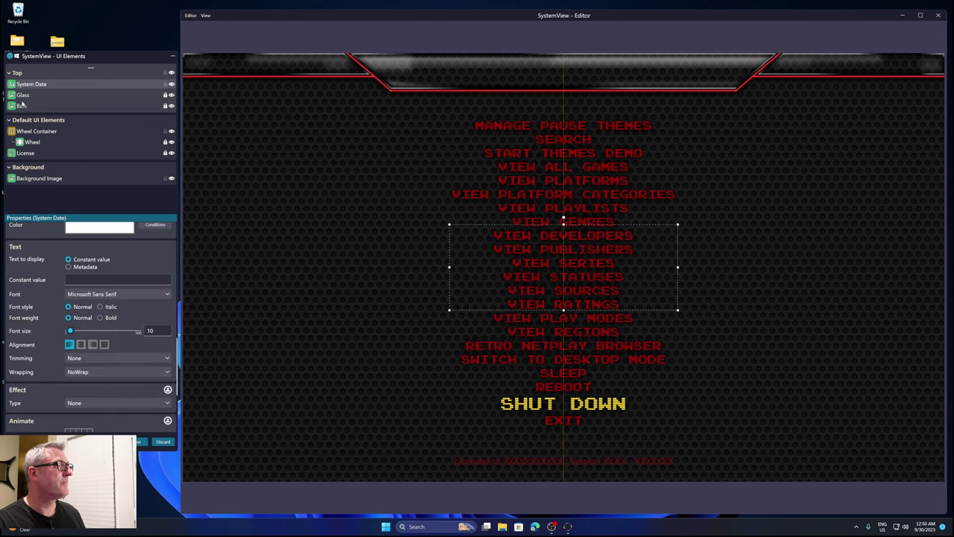
drag(23, 105, 23, 105)
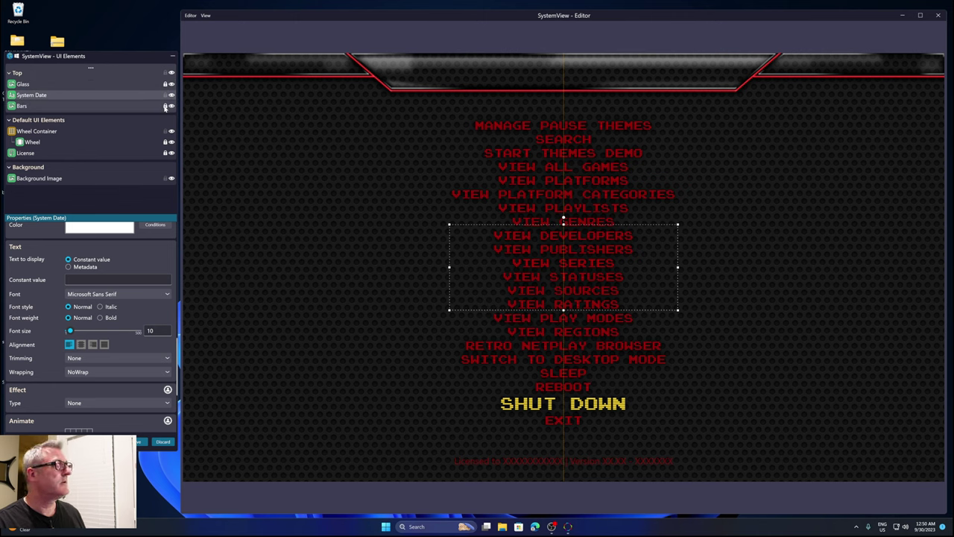
Set the System Date element's constant value to "it is Midnight" and raise its font size to 29.95
scroll(55, 259, up, 2)
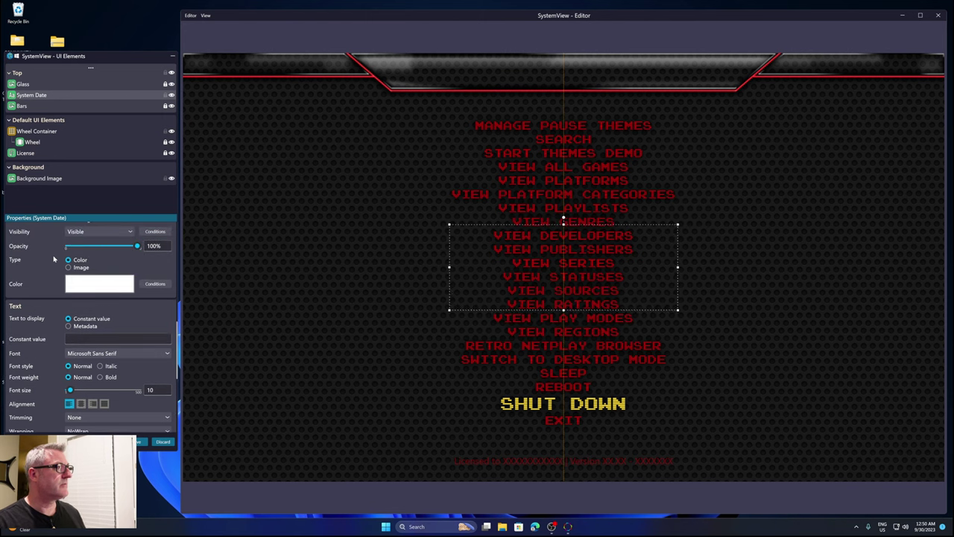
scroll(49, 328, down, 1)
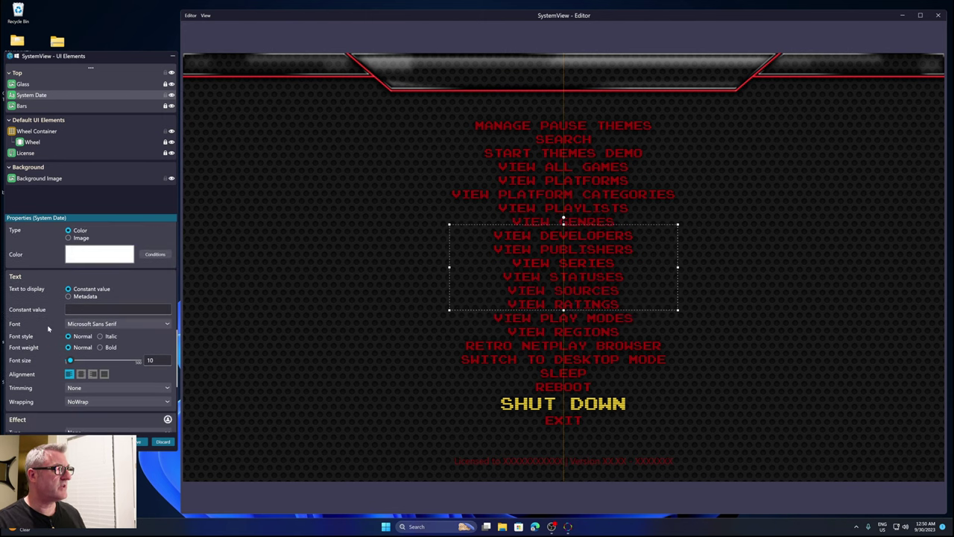
click(87, 311)
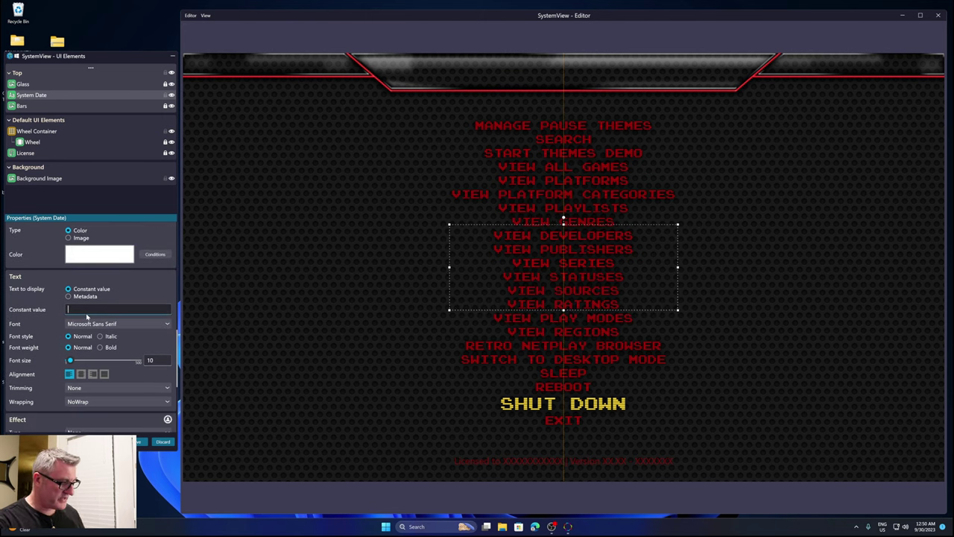
text(it is Midn)
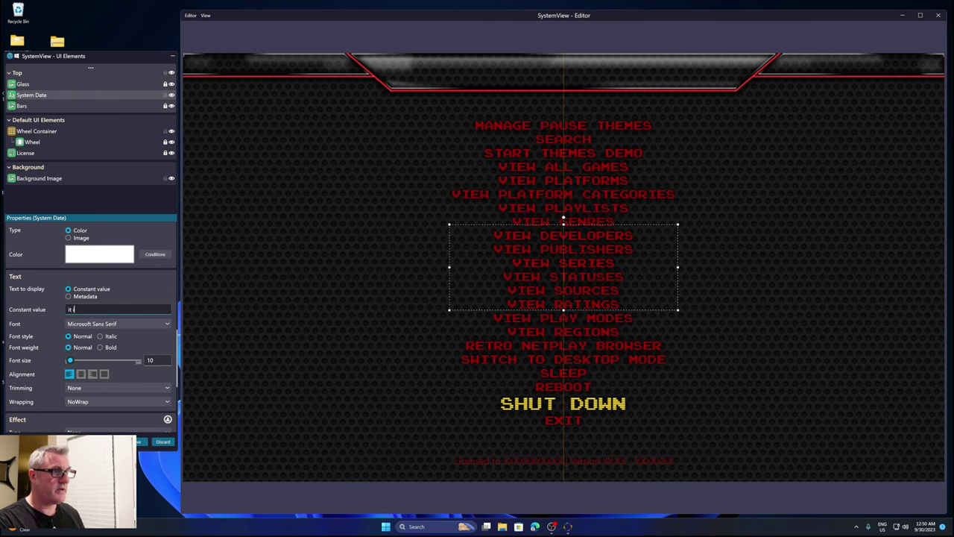
text(ight)
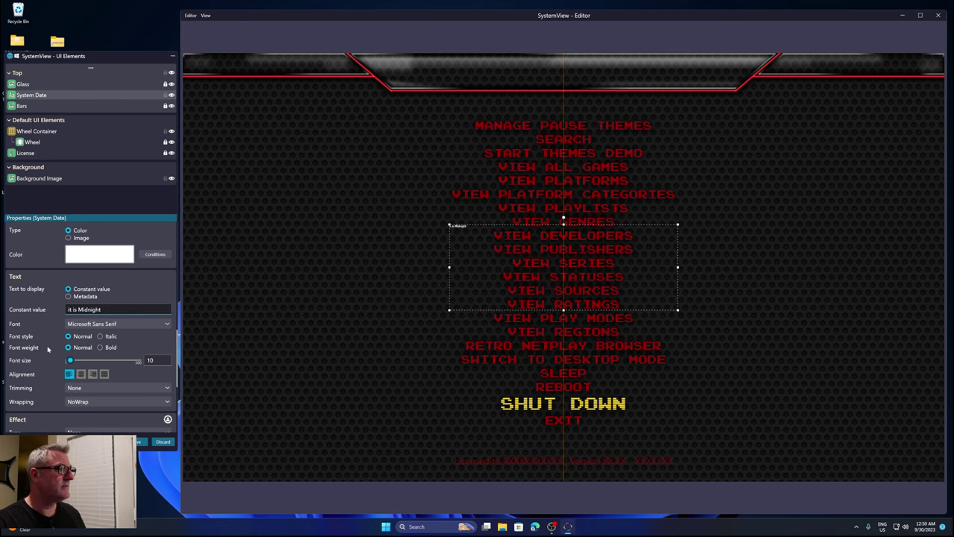
drag(69, 361, 72, 361)
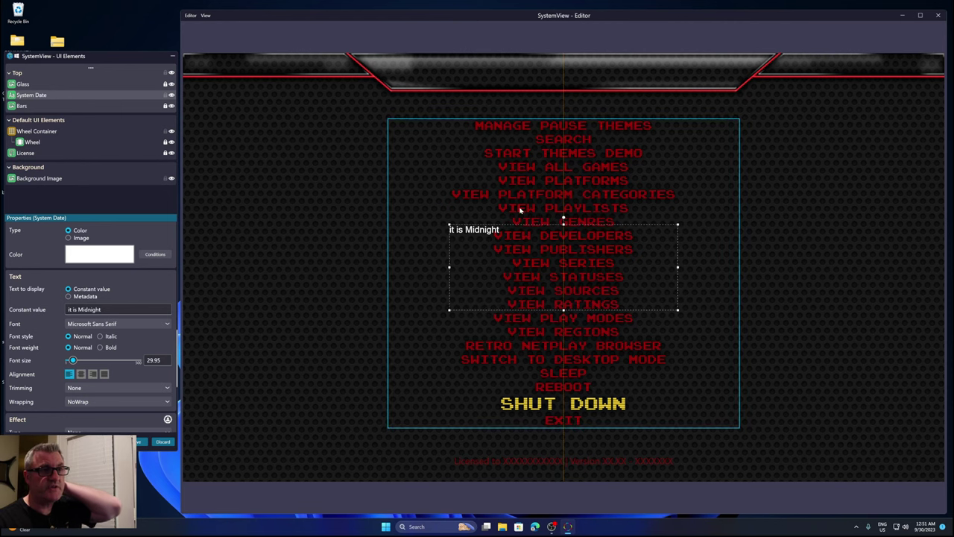
Change the System Date text's font to Arcade Interlaced Regular
click(99, 324)
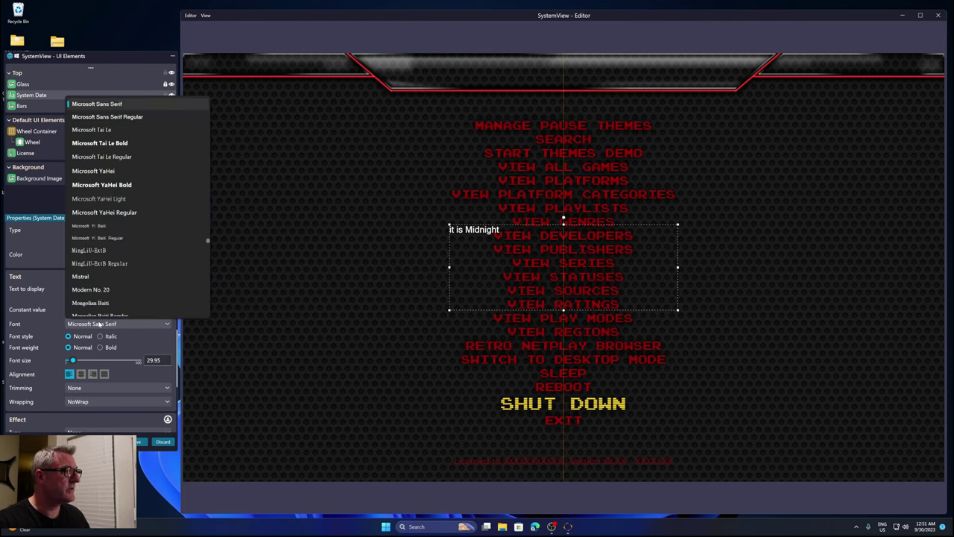
scroll(107, 235, up, 15)
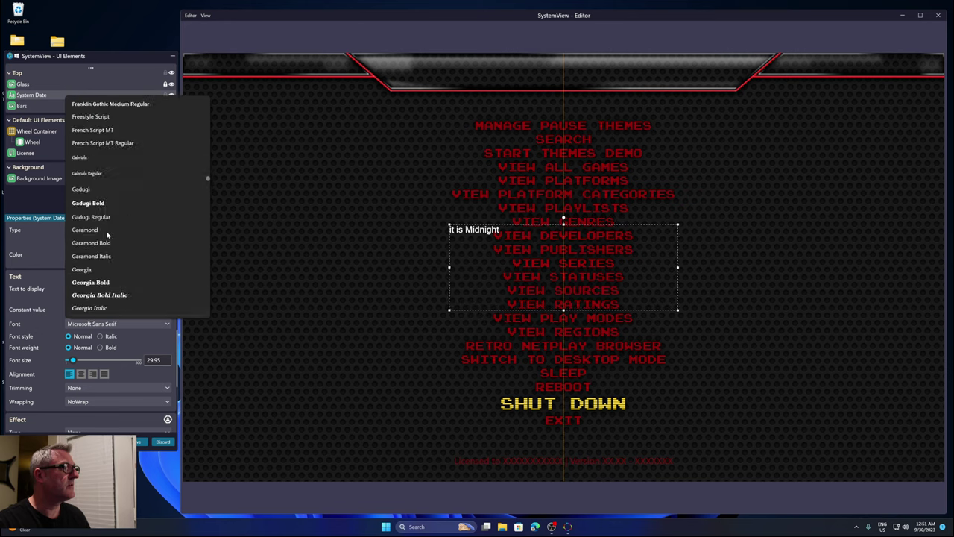
scroll(108, 235, up, 15)
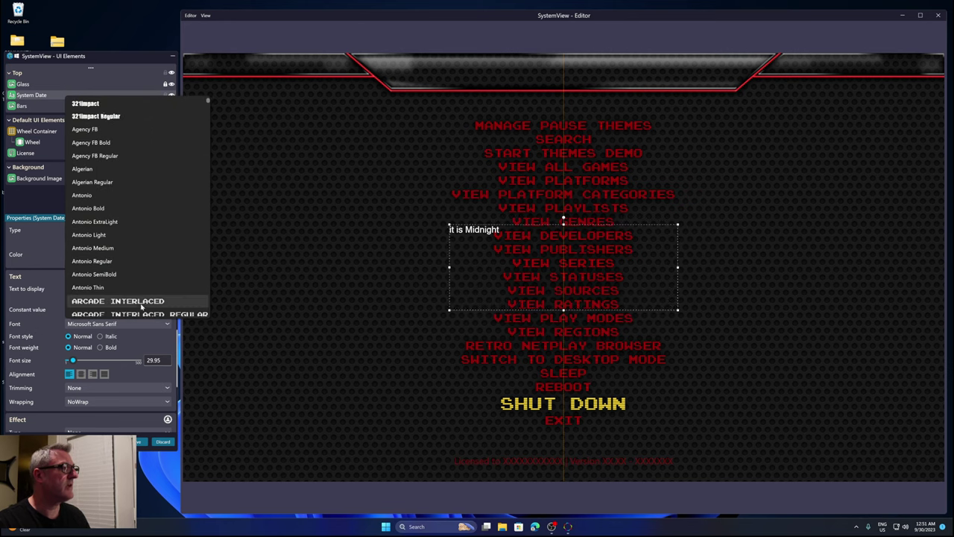
scroll(111, 253, down, 3)
click(138, 252)
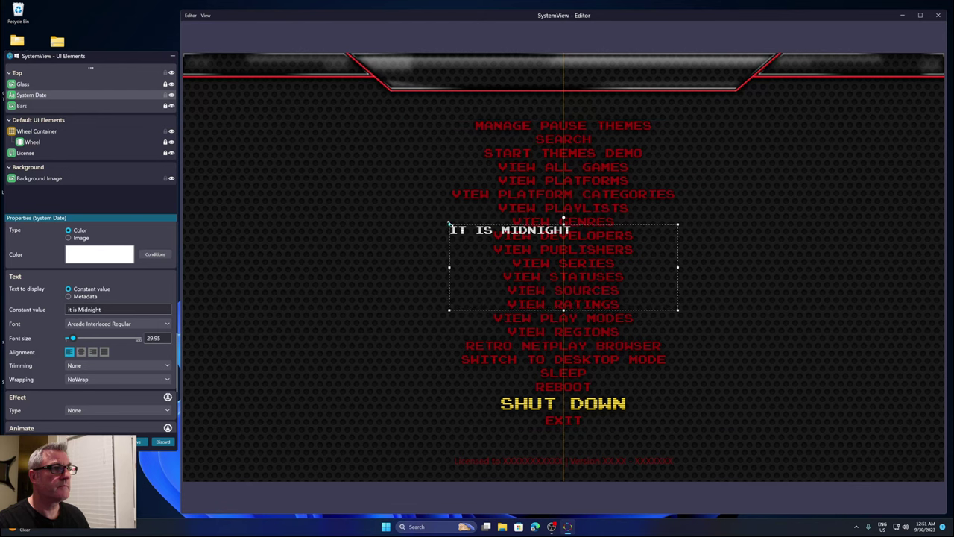
Widen the System Date text box to about 1002 and turn on autosize for its height
drag(437, 216, 380, 235)
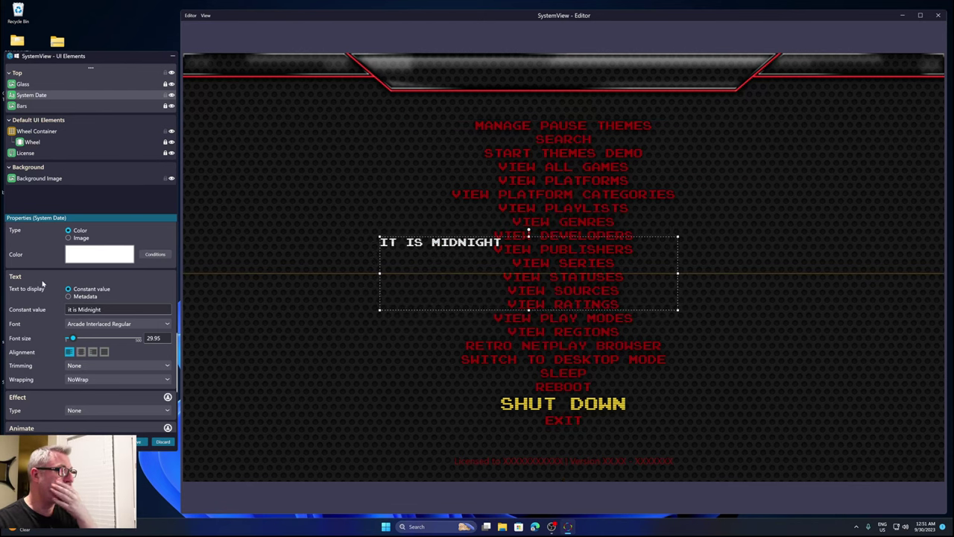
scroll(39, 282, up, 6)
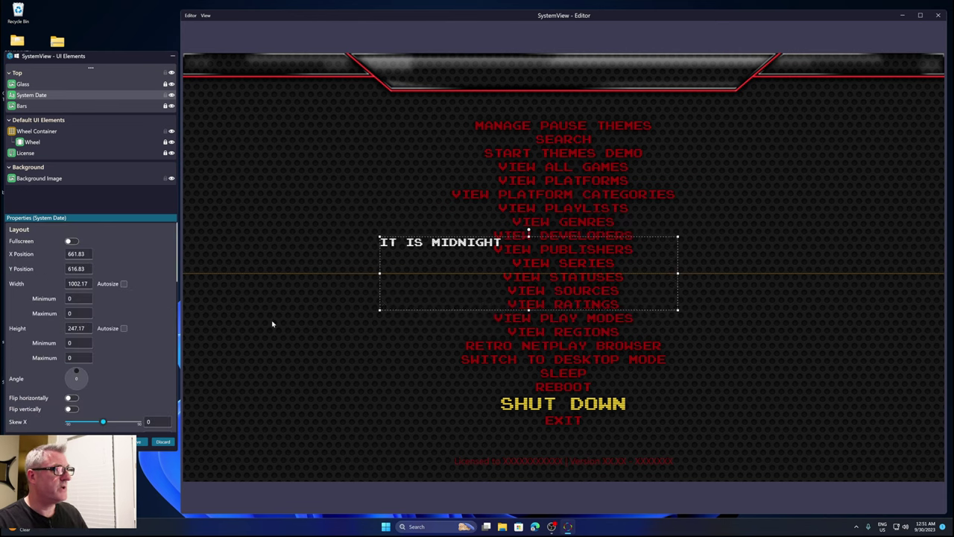
click(124, 328)
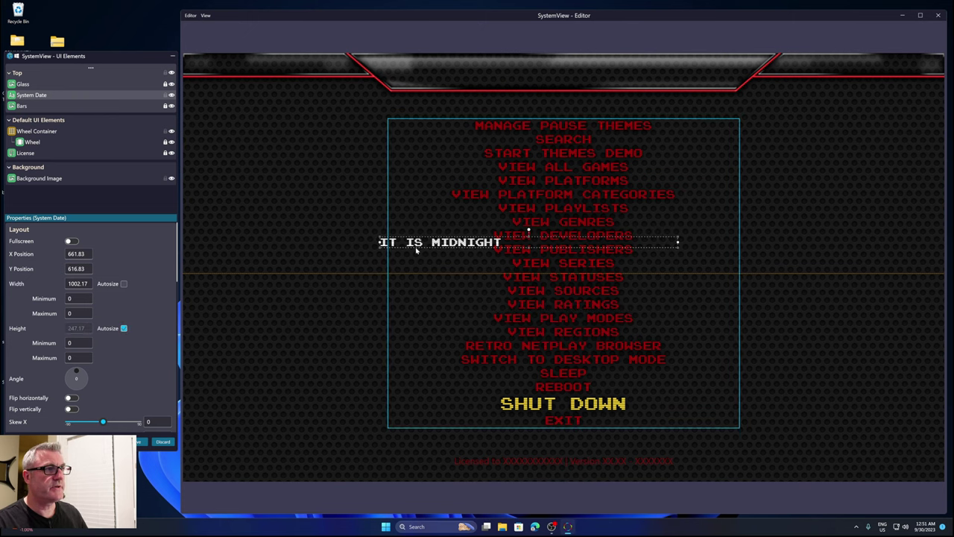
Move the System Date text onto the left section of the top bar and narrow its box to about 535 to fit there
drag(430, 231, 293, 122)
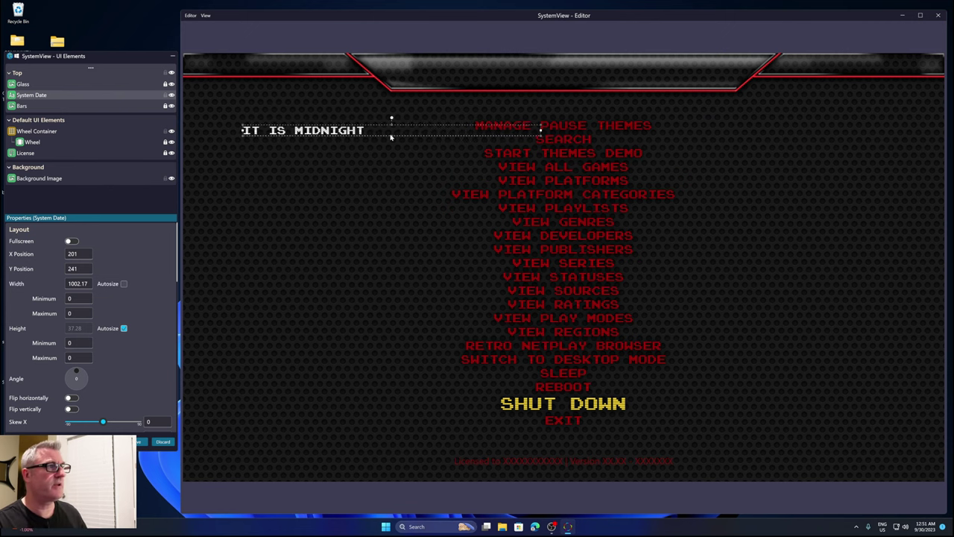
drag(349, 132, 293, 65)
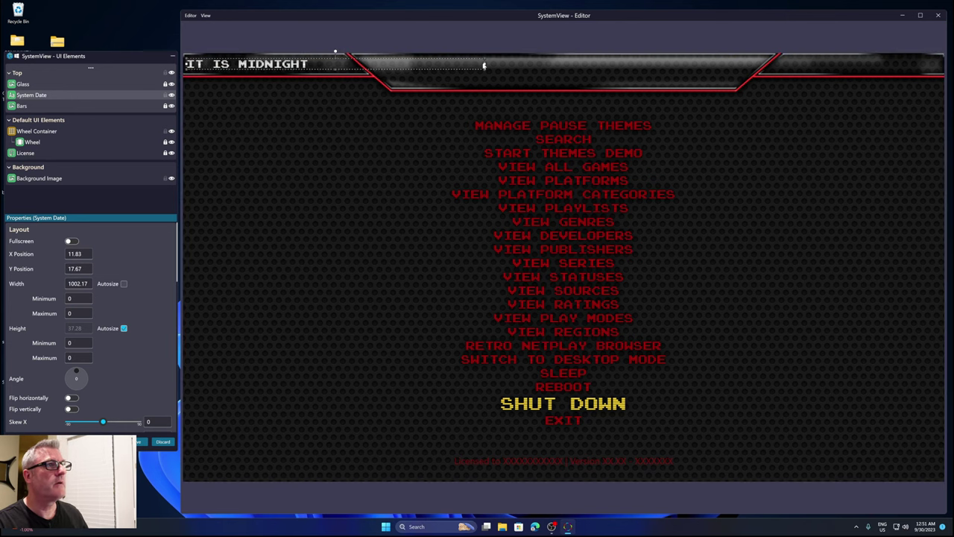
drag(479, 64, 362, 62)
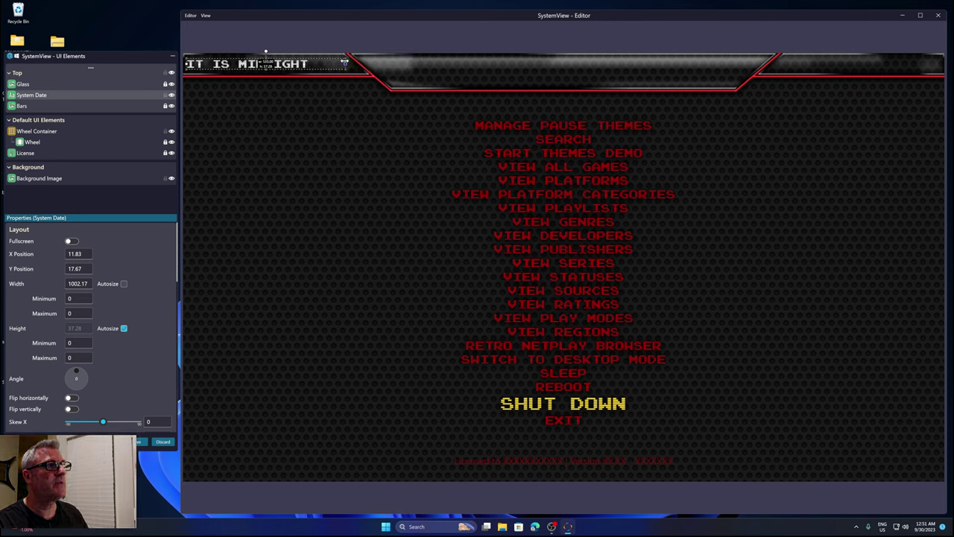
drag(344, 62, 344, 65)
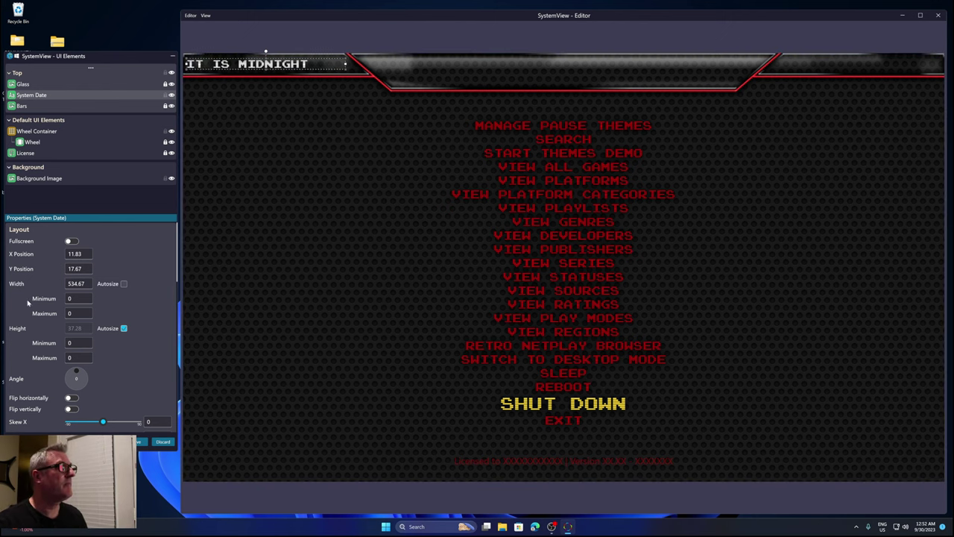
Switch the System Date text from a constant value to metadata and choose System Date & Time as its source
scroll(23, 314, down, 4)
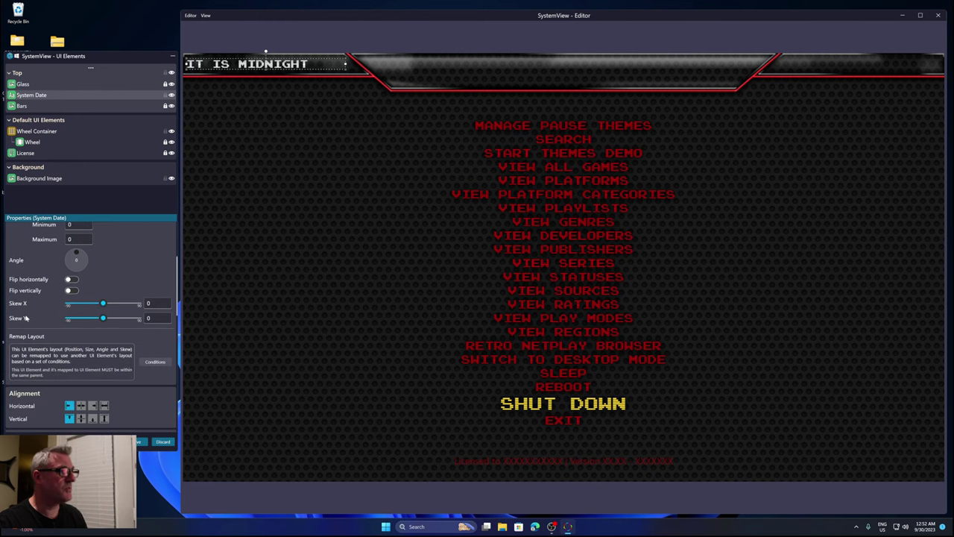
scroll(26, 318, down, 4)
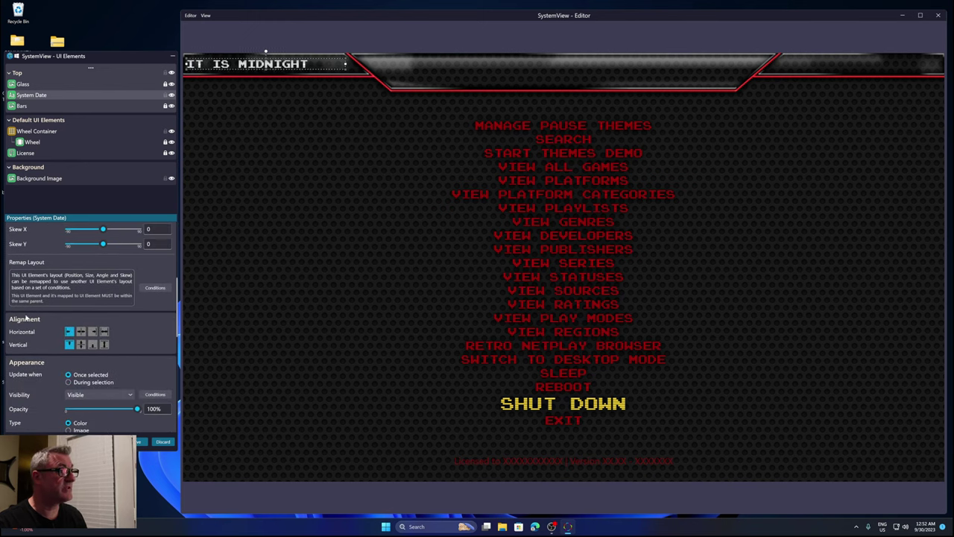
scroll(26, 318, down, 5)
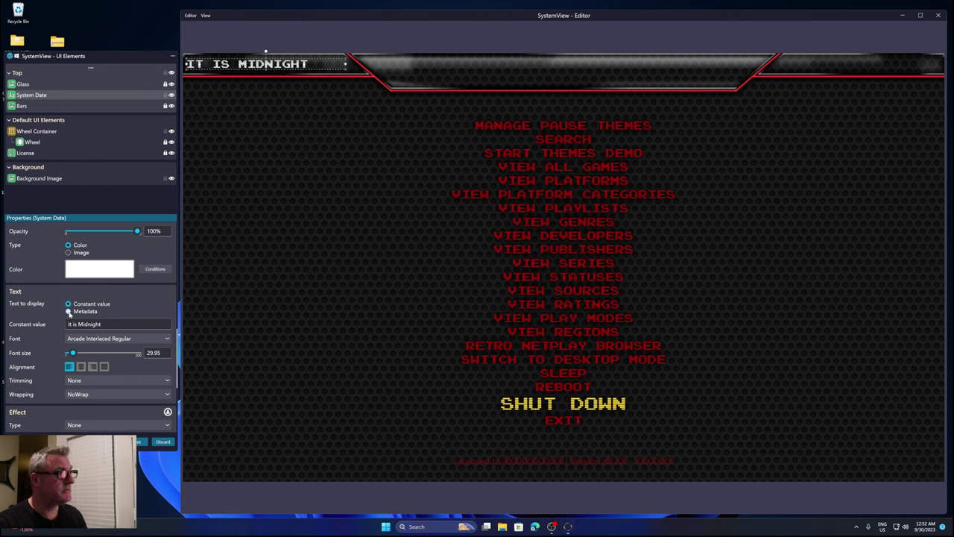
click(70, 311)
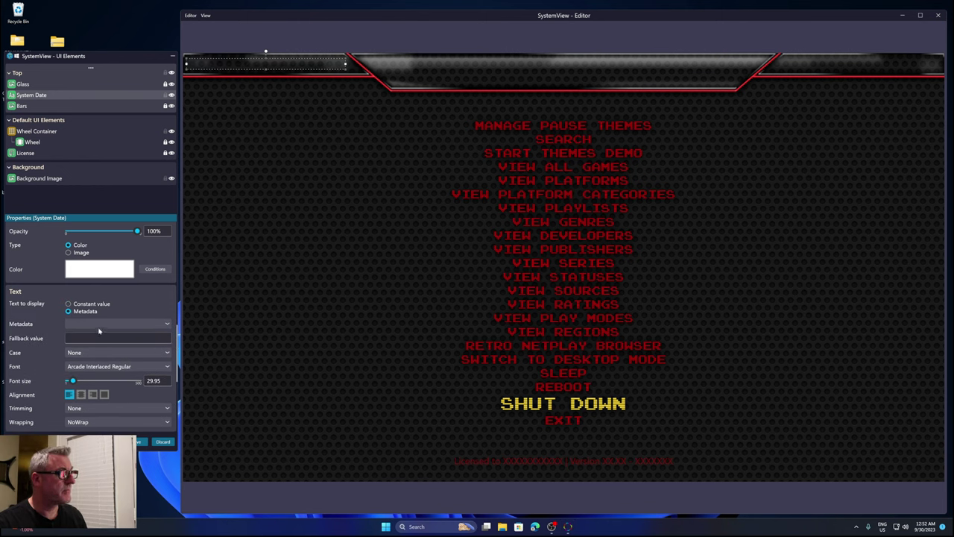
click(103, 325)
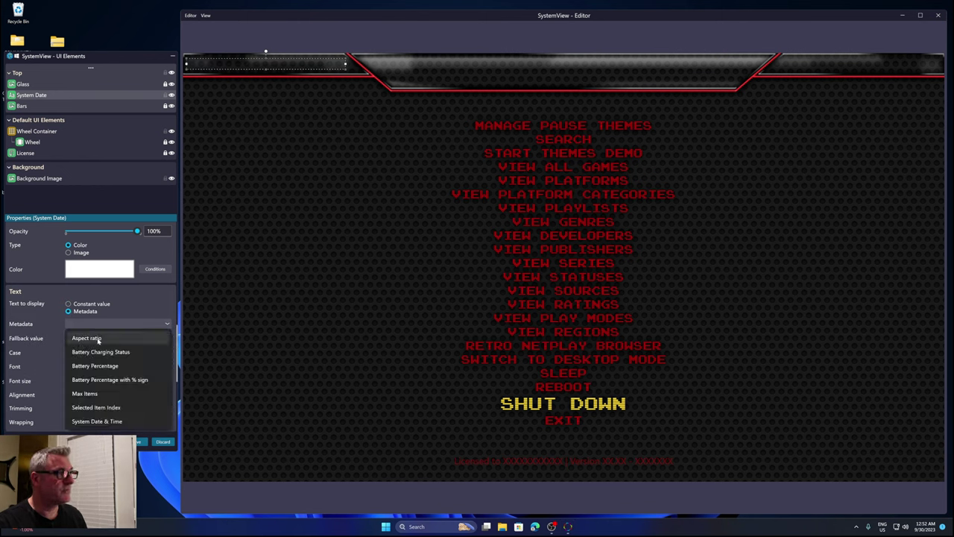
click(91, 422)
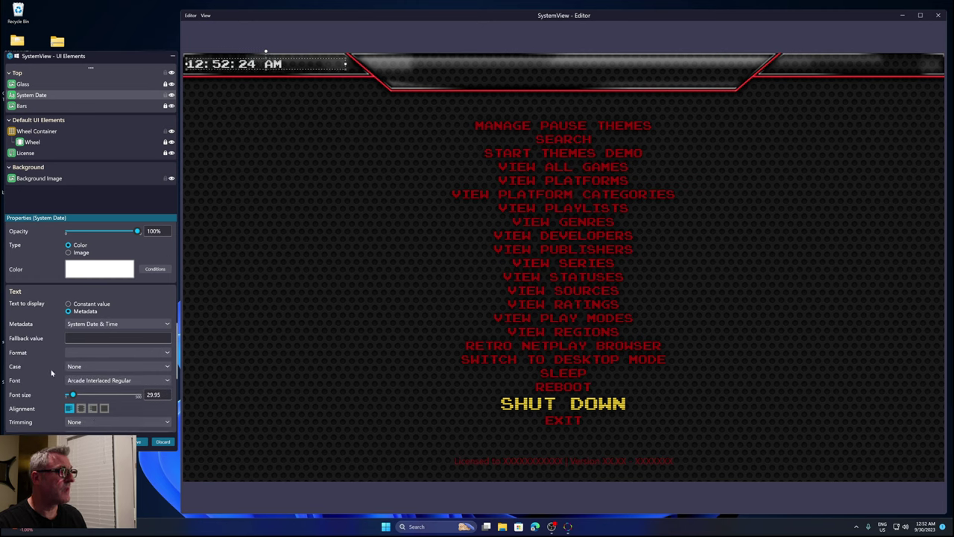
Set the System Date display format to dddd dd, MMMM
click(82, 353)
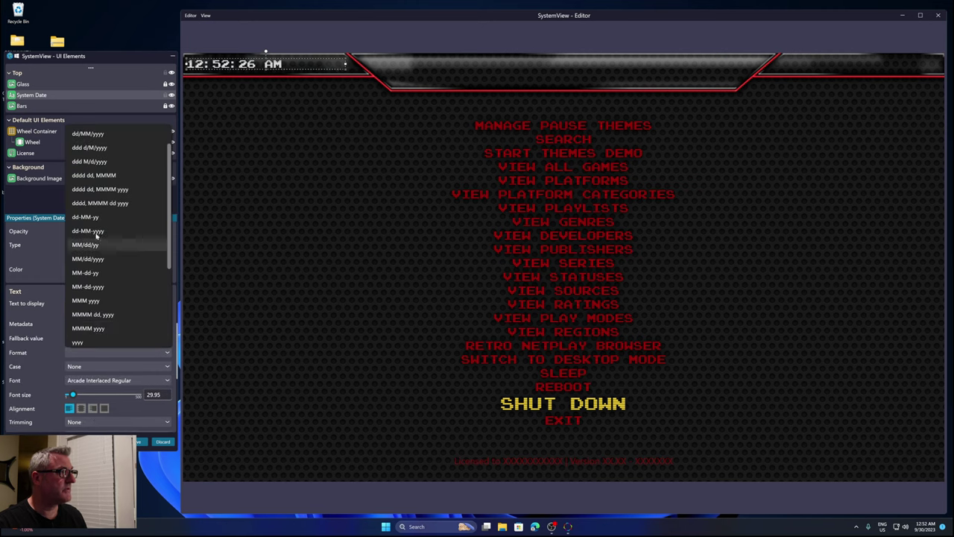
scroll(95, 172, up, 1)
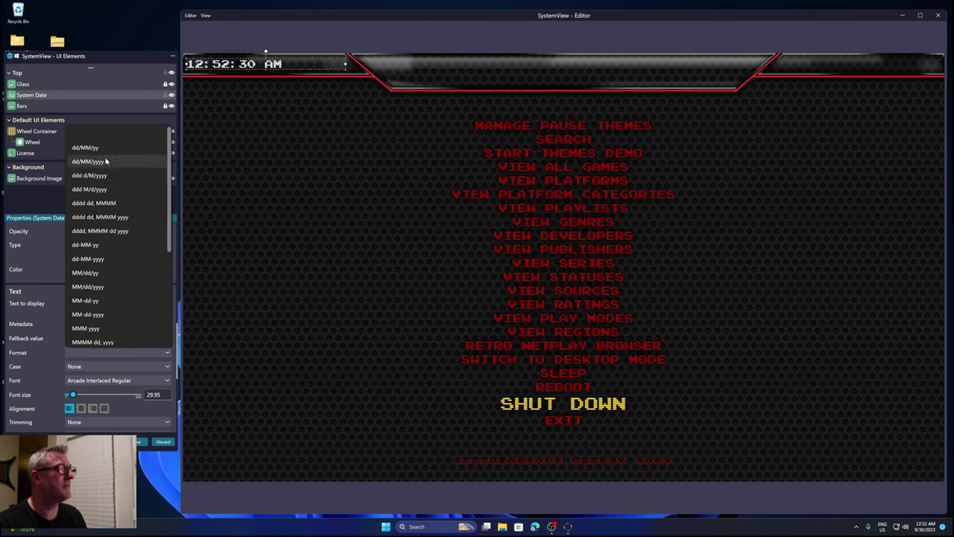
click(106, 204)
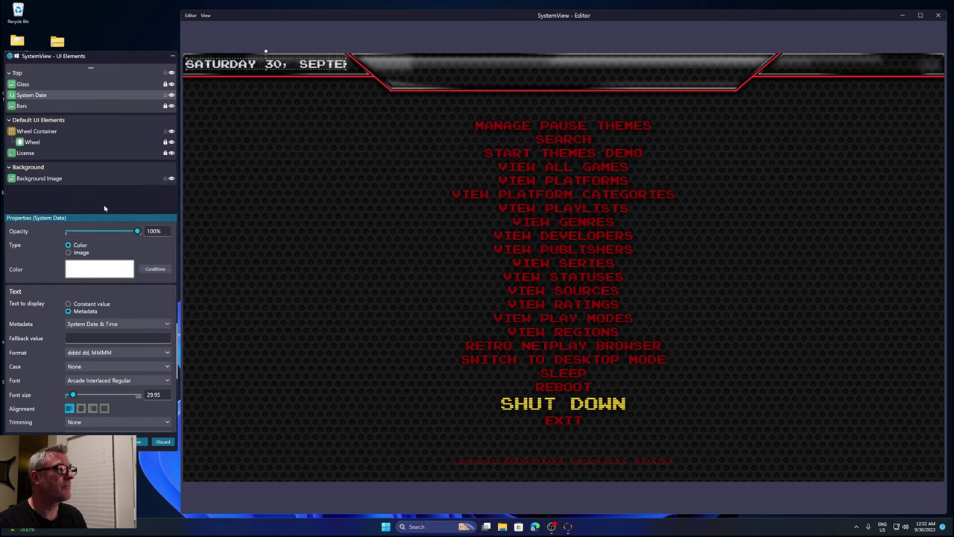
Try the MMMM yyyy format and the MMMM dd, yyyy format on the System Date text
click(102, 324)
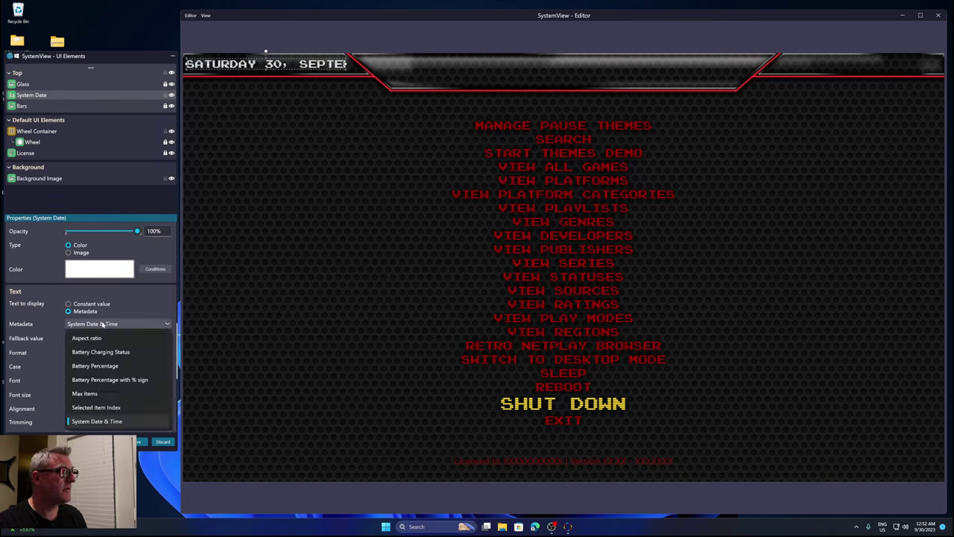
click(101, 324)
click(71, 355)
scroll(78, 339, down, 5)
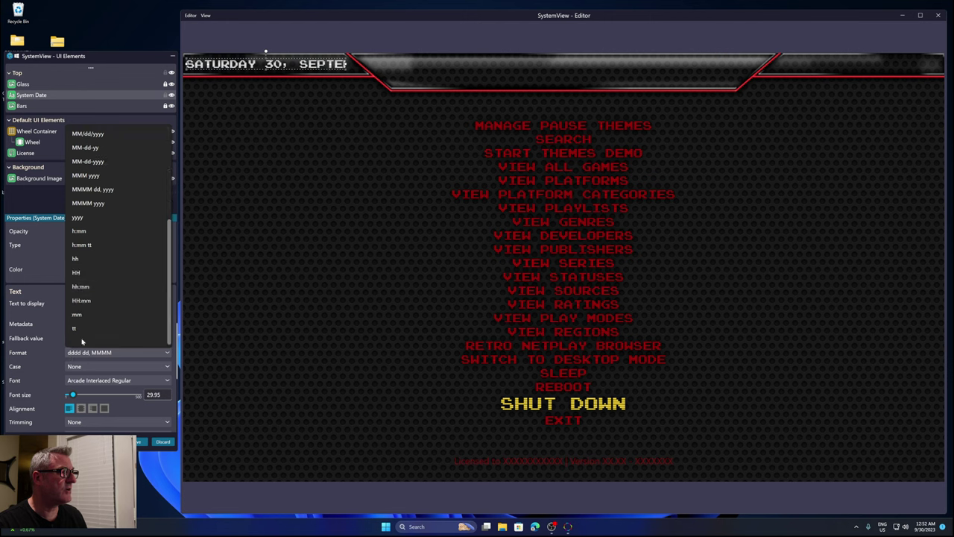
click(93, 204)
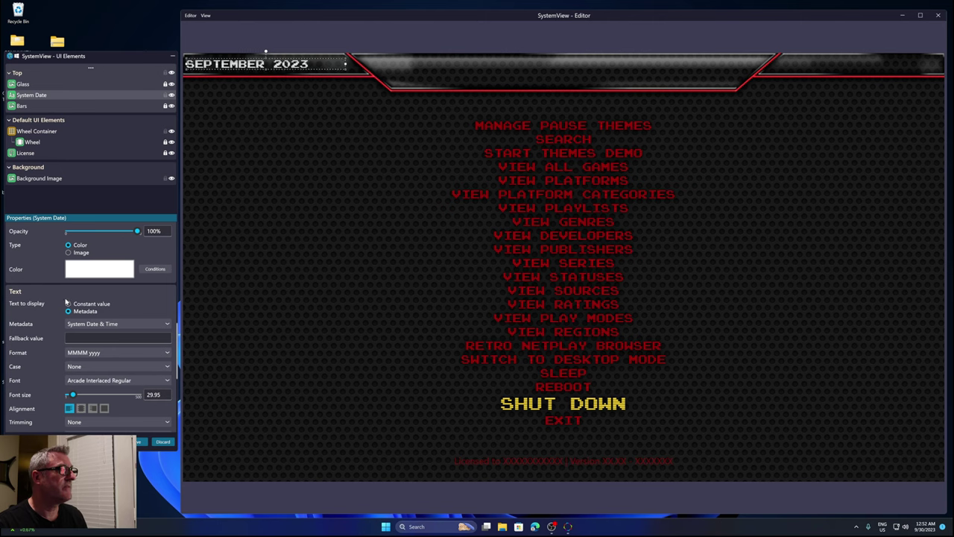
click(111, 354)
click(94, 190)
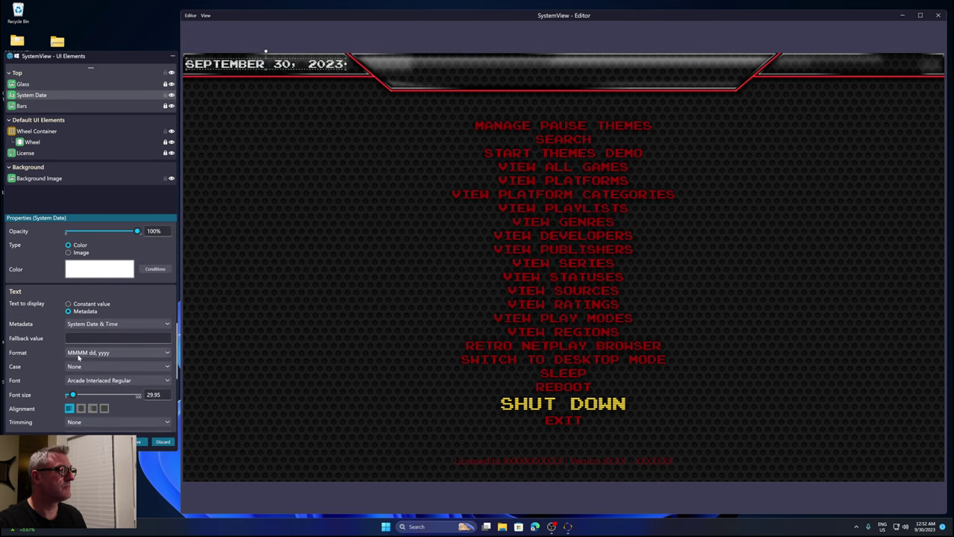
Cycle the System Date text through the preset formats from MMM yyyy to dddd dd, MMMM yyyy
key(Down)
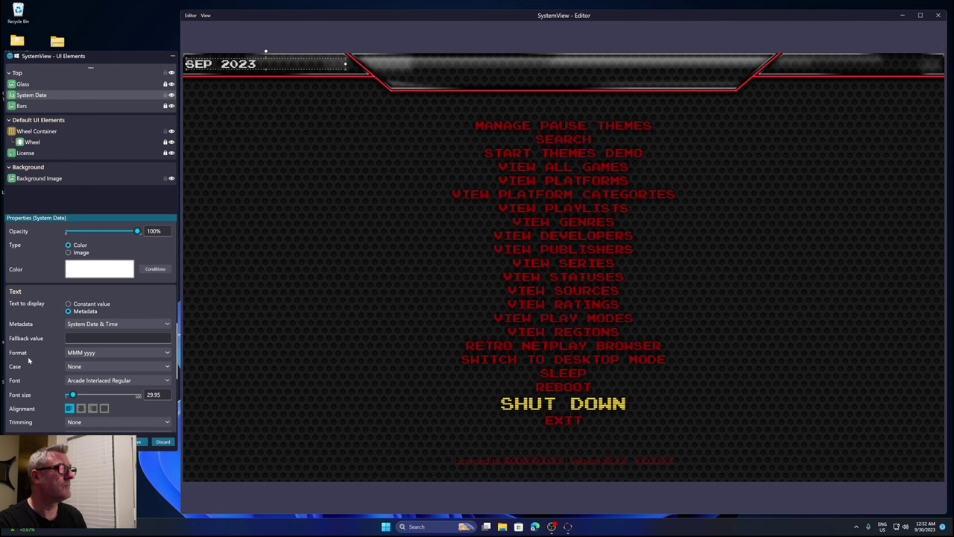
key(Down)
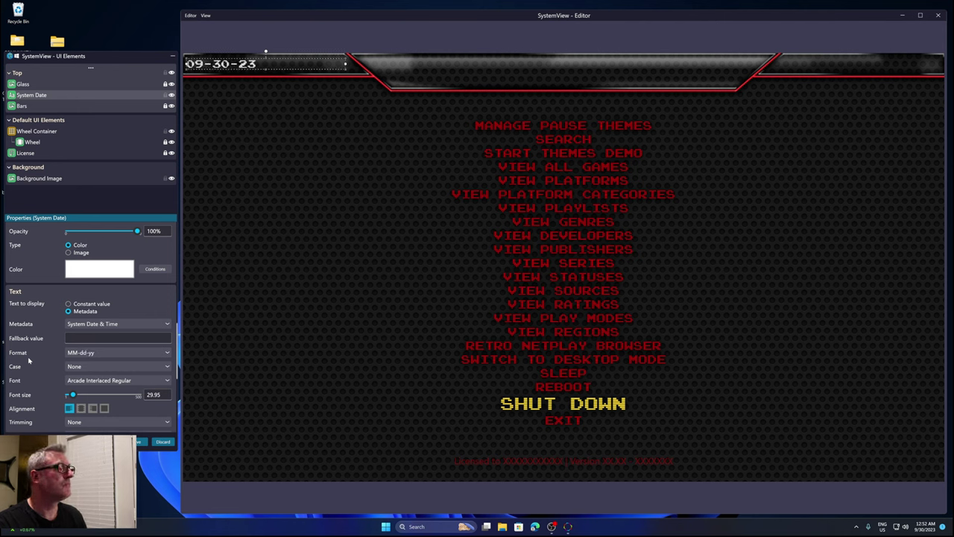
key(Down)
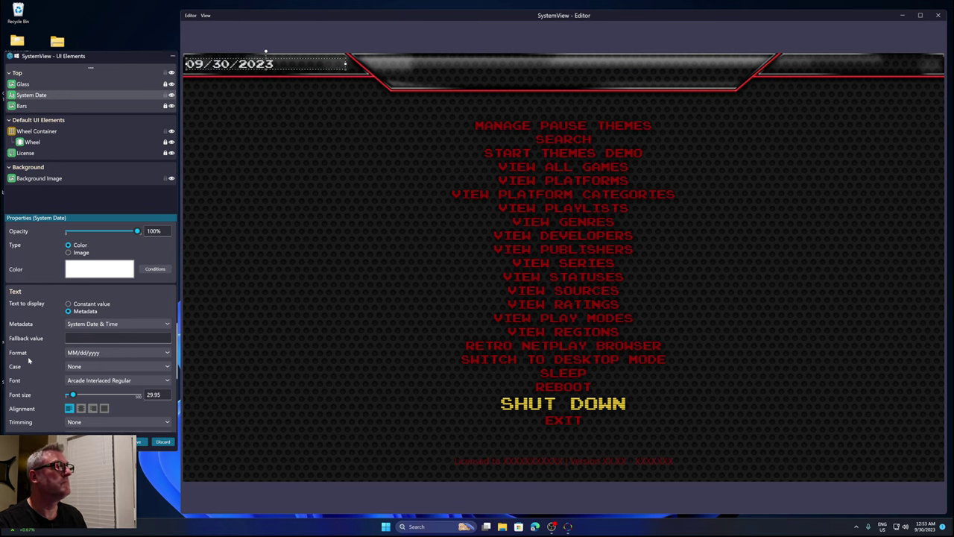
key(Down)
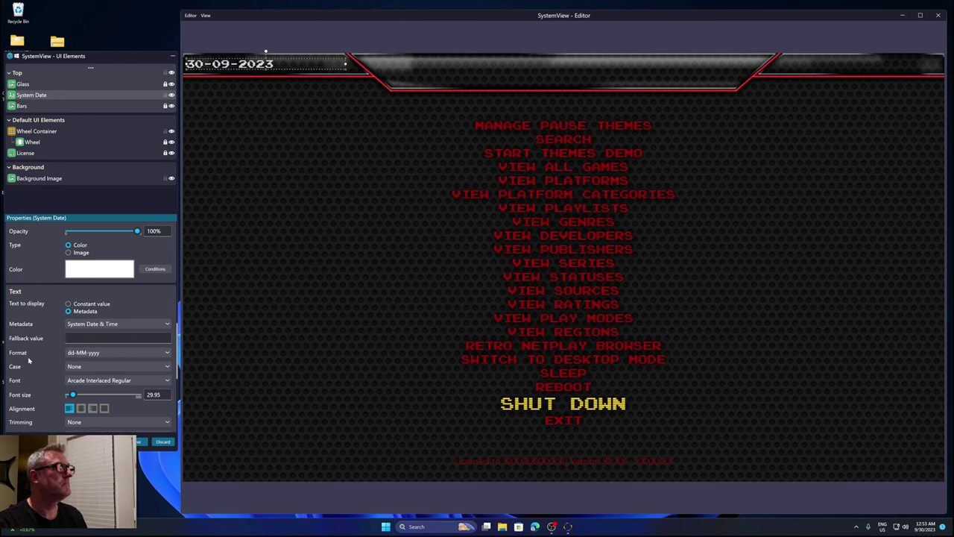
key(Down)
key(Down)
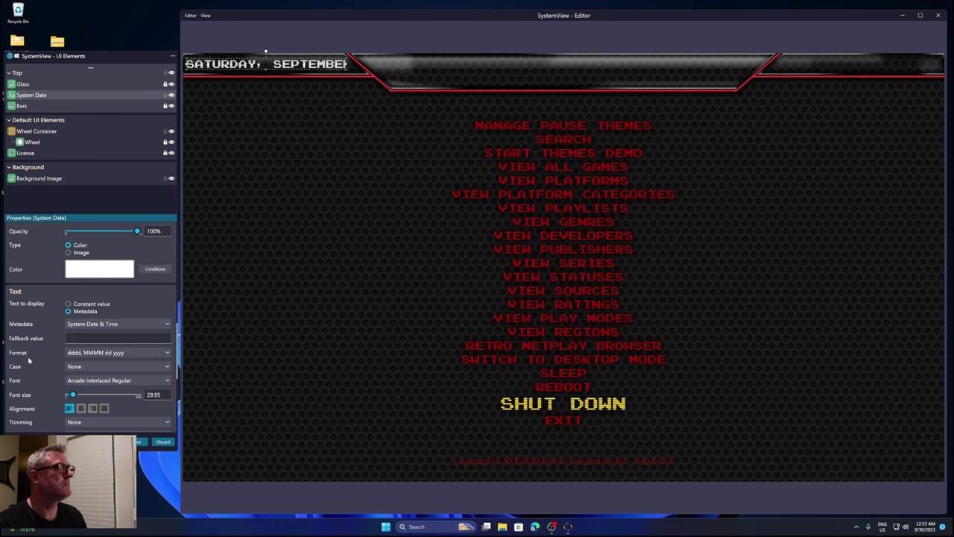
key(Down)
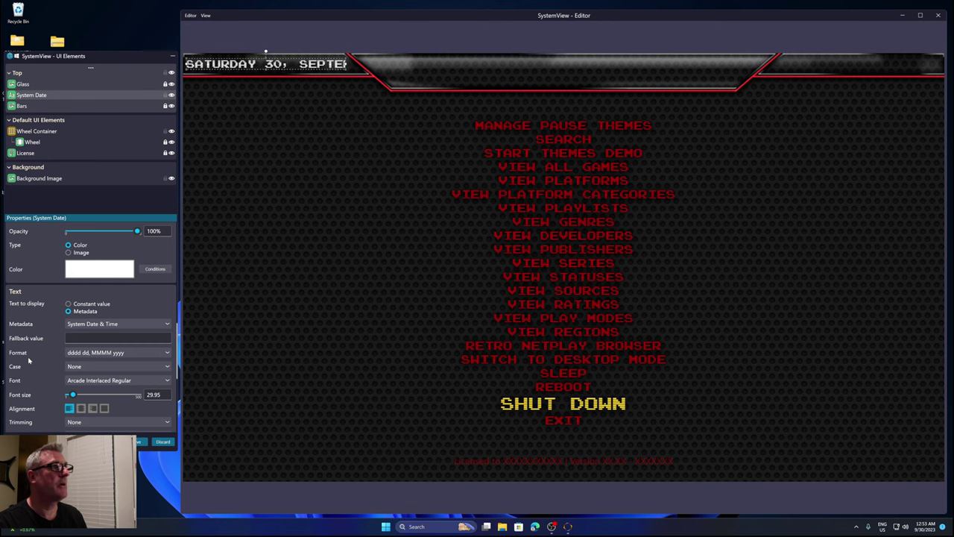
Set the System Date display format to ddd M/d/yyyy
key(BackSpace)
key(BackSpace)
key(BackSpace)
key(BackSpace)
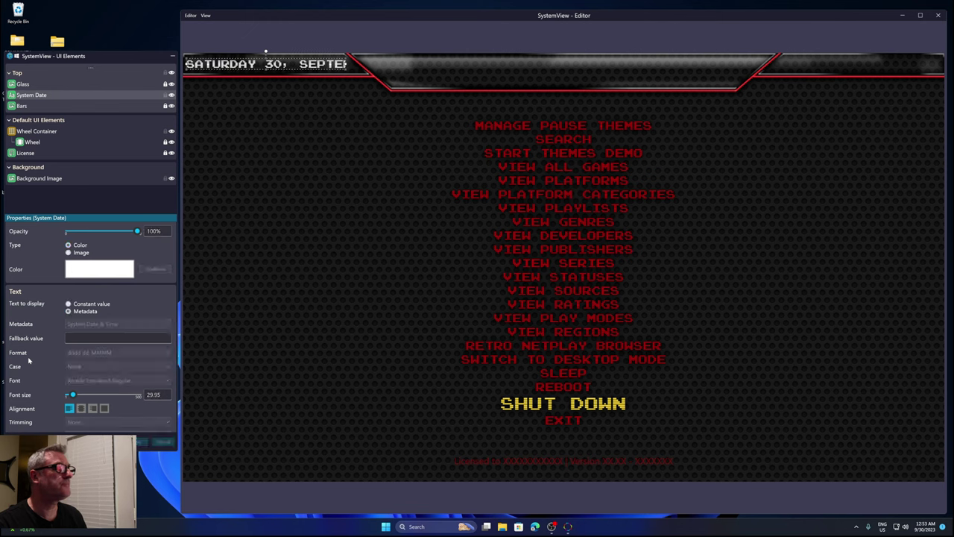
key(ctrl+a)
text(ddd M/d/yyyy)
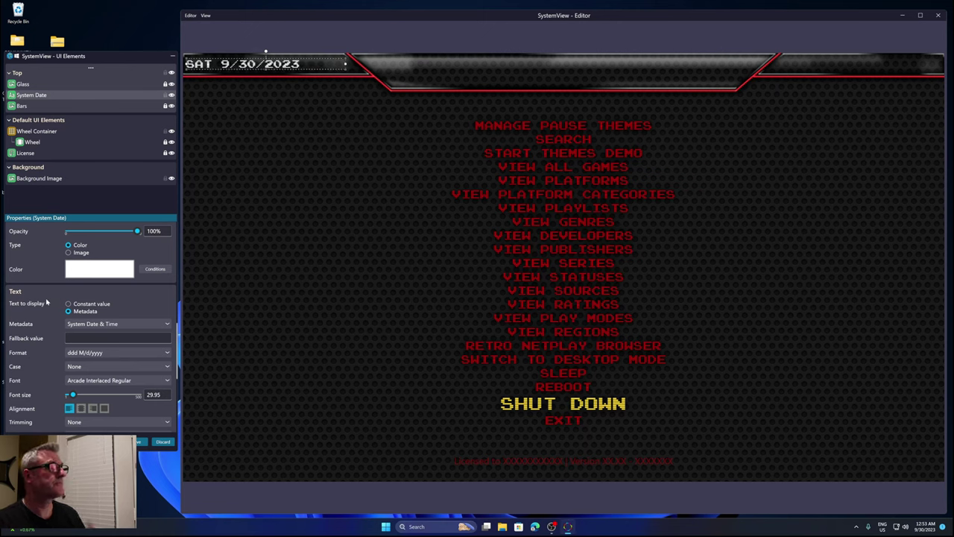
scroll(46, 301, up, 4)
scroll(47, 301, up, 5)
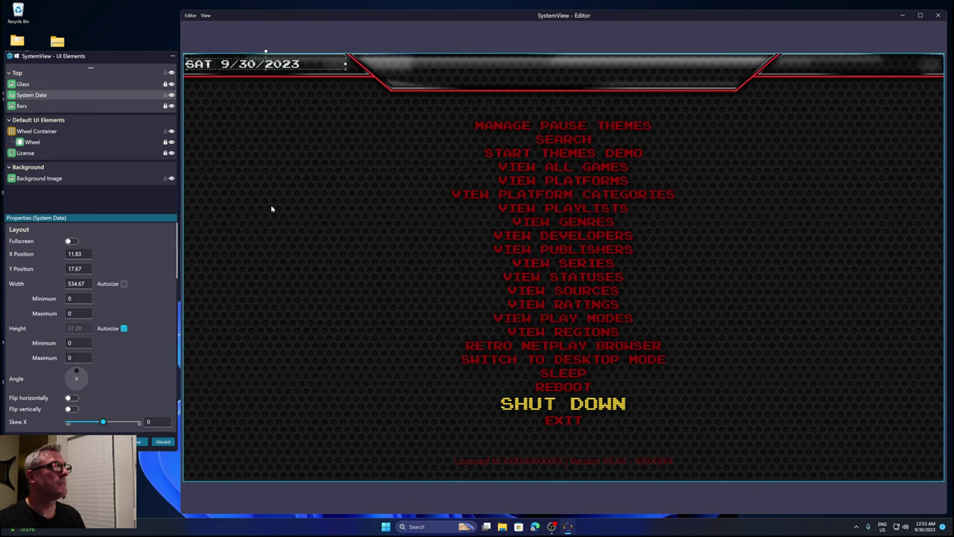
scroll(151, 344, down, 5)
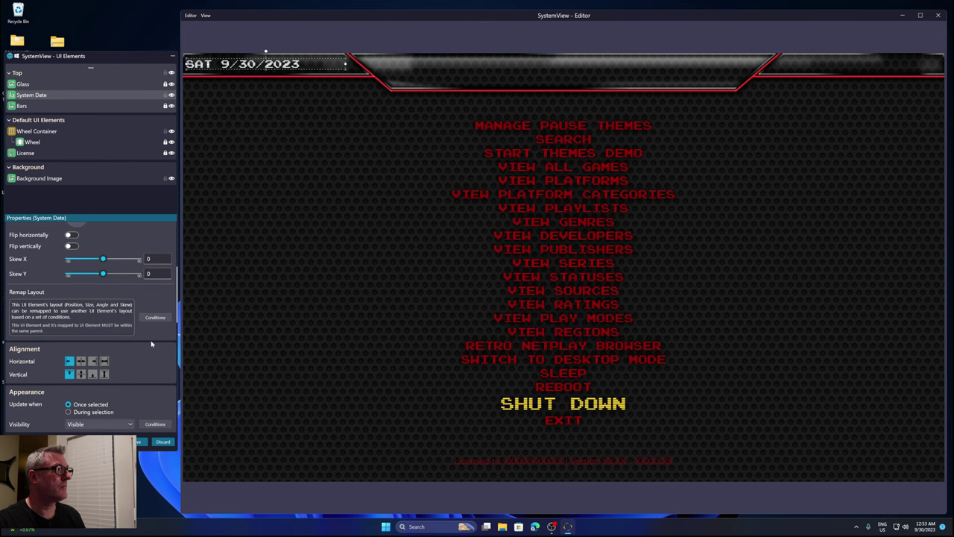
scroll(152, 343, up, 1)
click(290, 232)
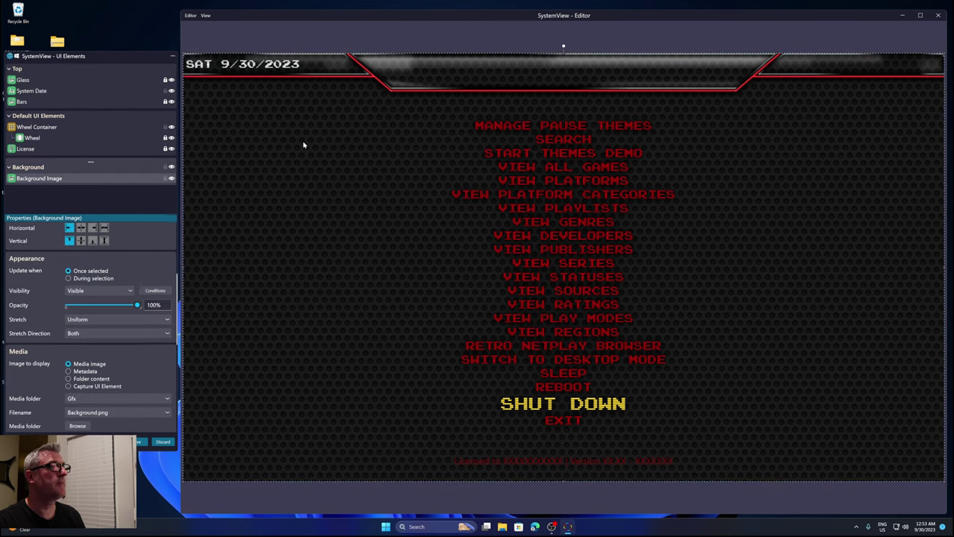
click(31, 91)
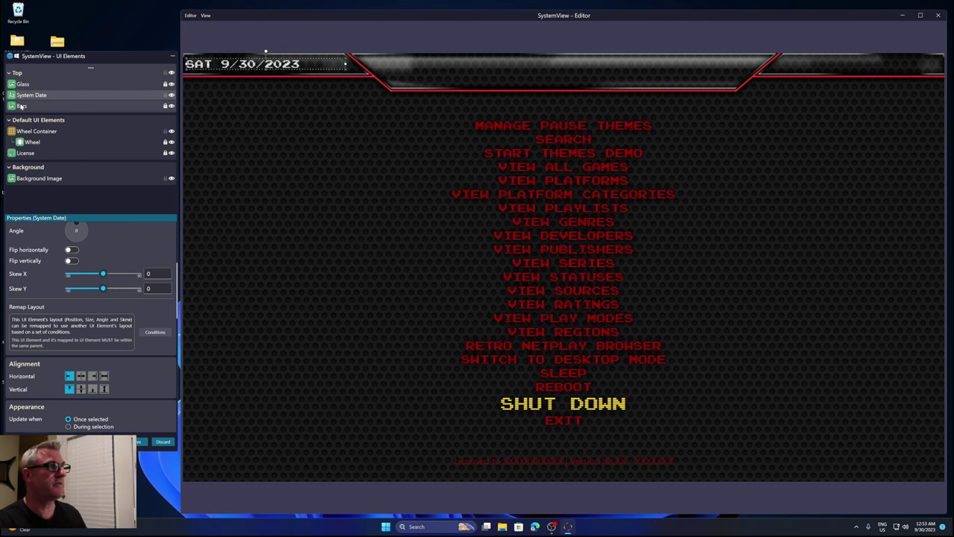
click(270, 155)
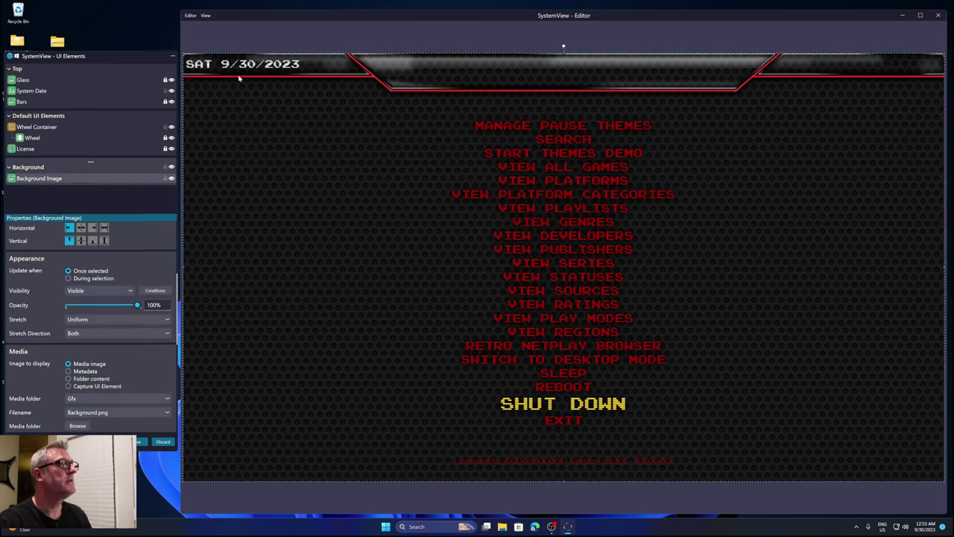
Duplicate the System Date text element in place within the Top group
right_click(36, 92)
click(30, 99)
right_click(26, 97)
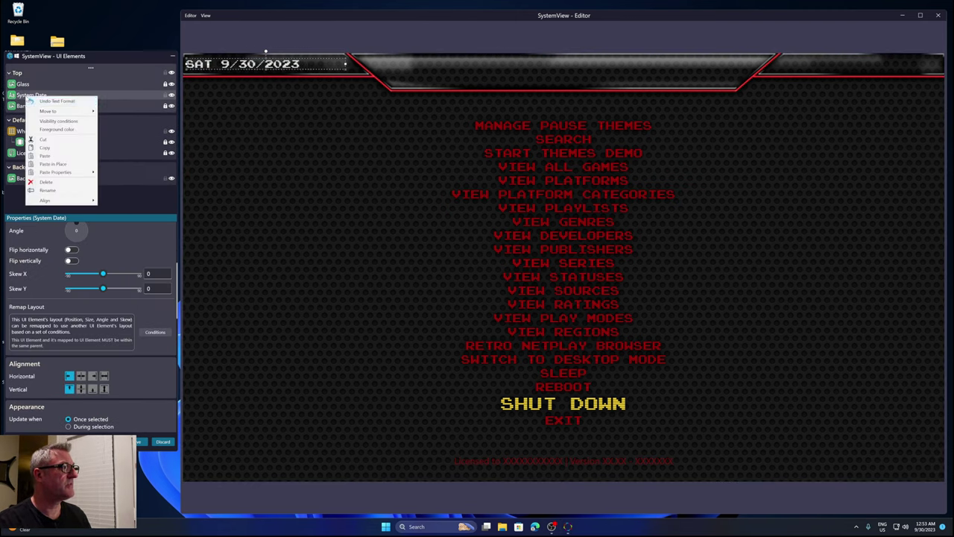
click(38, 97)
right_click(37, 95)
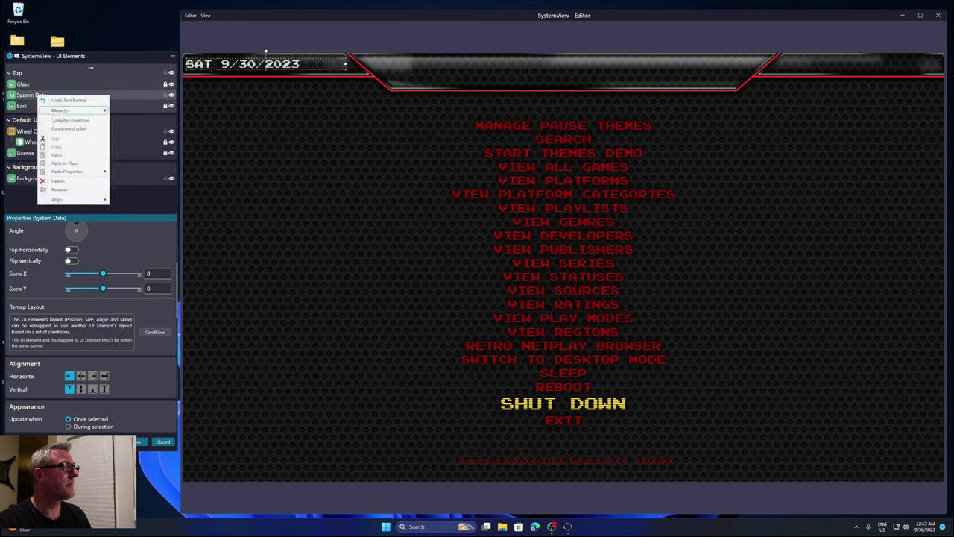
click(60, 162)
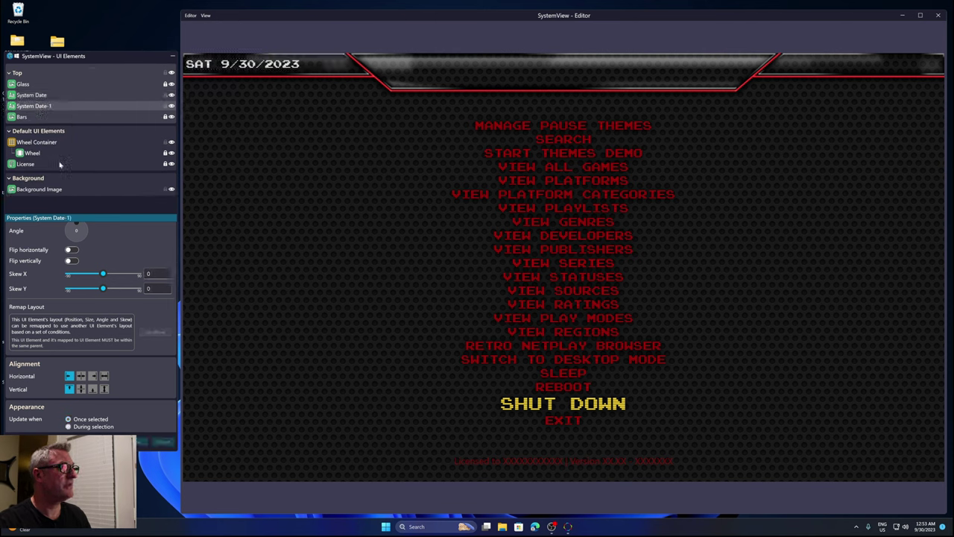
click(273, 127)
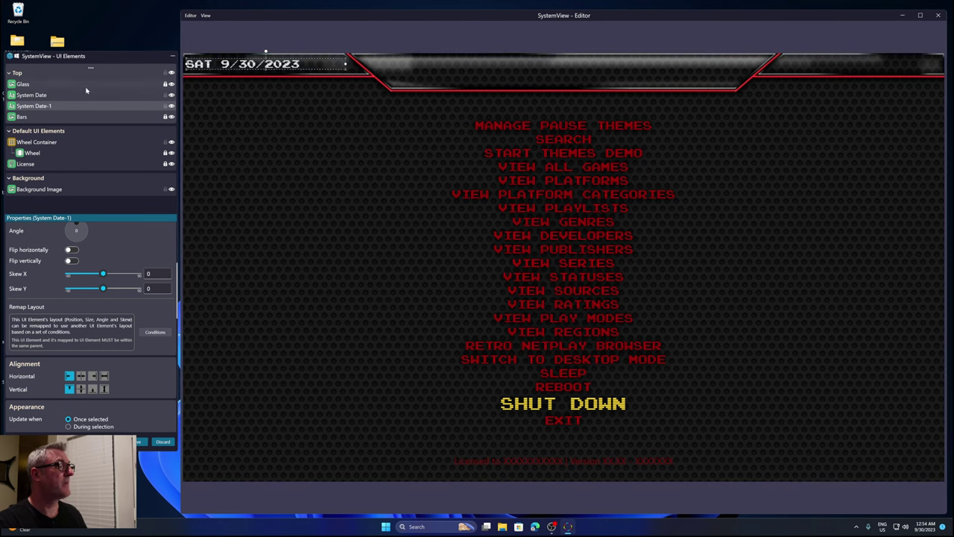
Rename the duplicated System Date element as System Time
click(35, 111)
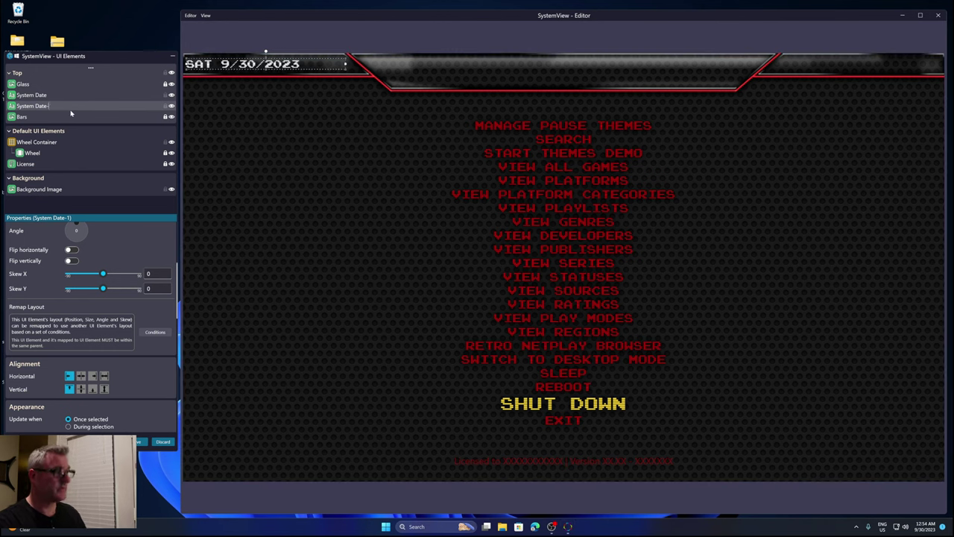
key(BackSpace)
key(BackSpace)
key(BackSpace)
key(BackSpace)
key(BackSpace)
text(T)
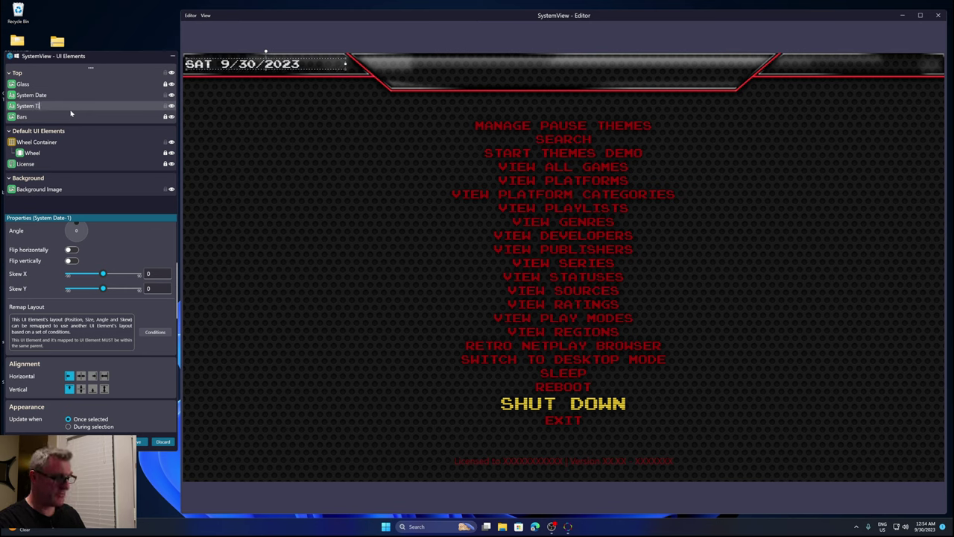
text(ime)
key(Return)
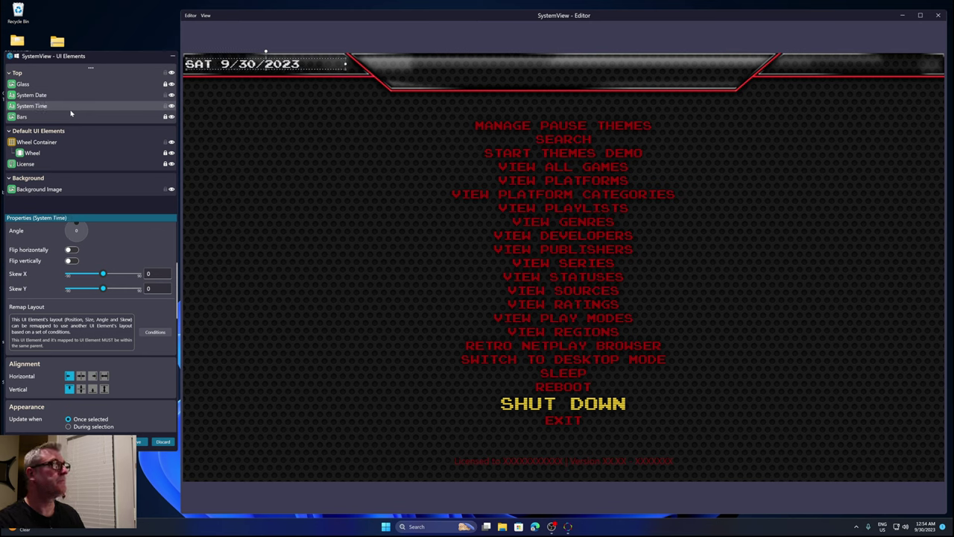
Move the System Time text onto the right section of the top bar and set its display format to h:mm tt
click(256, 89)
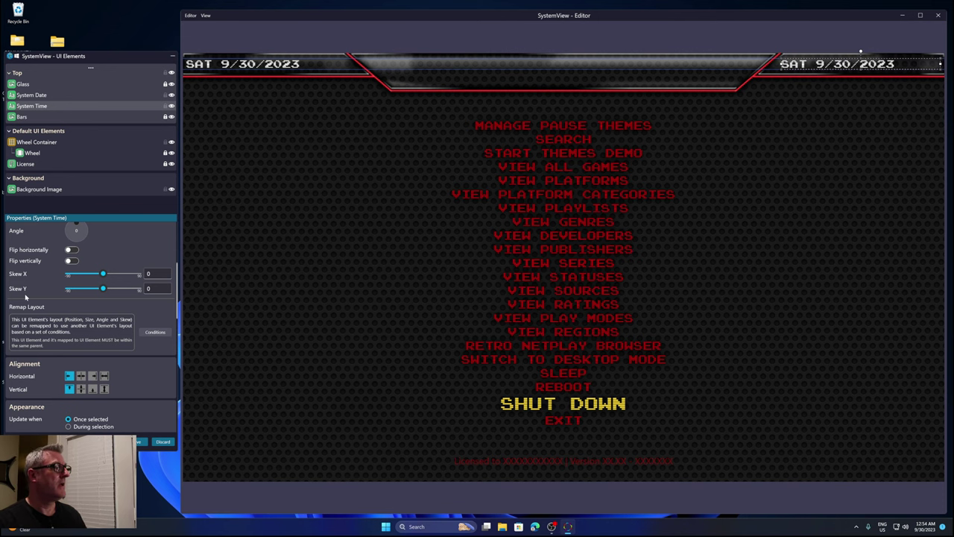
scroll(33, 289, down, 3)
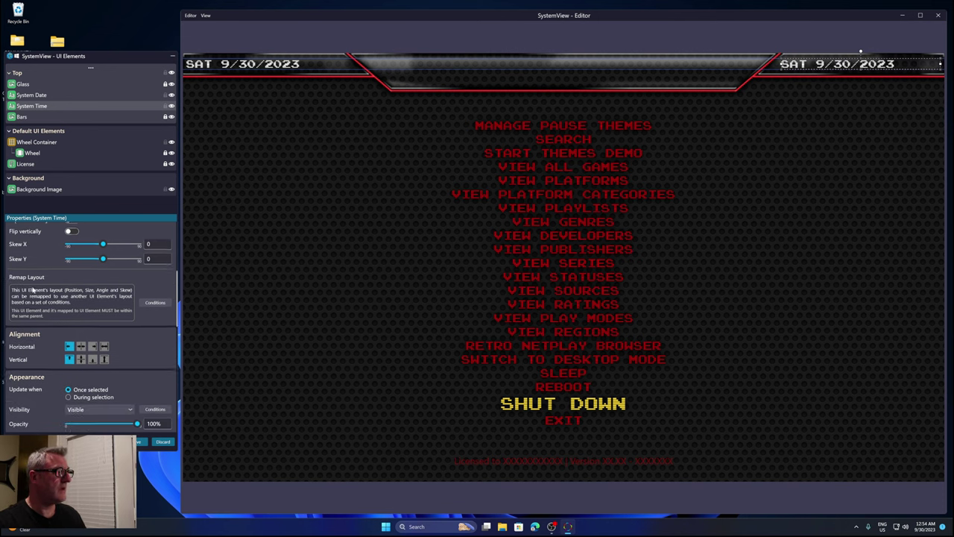
scroll(32, 289, down, 5)
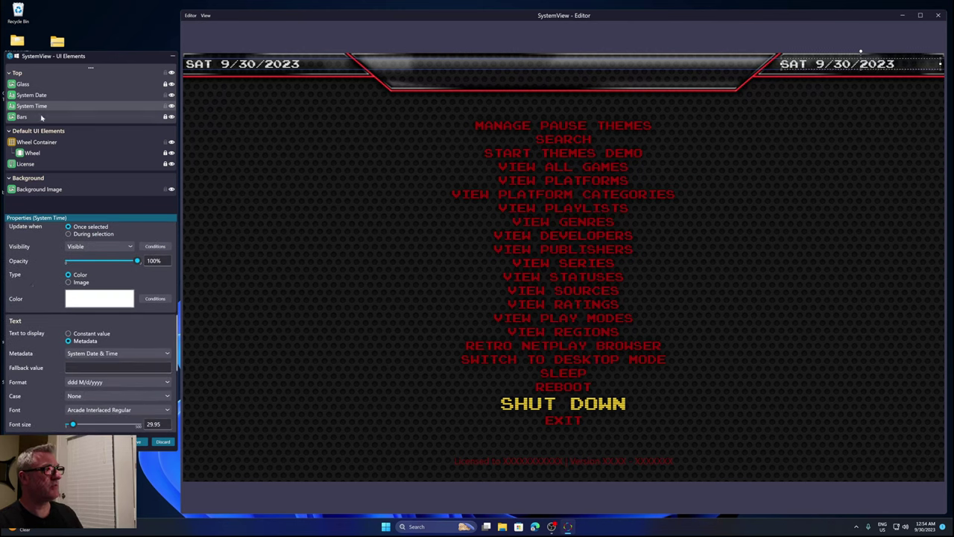
scroll(49, 346, down, 1)
click(97, 353)
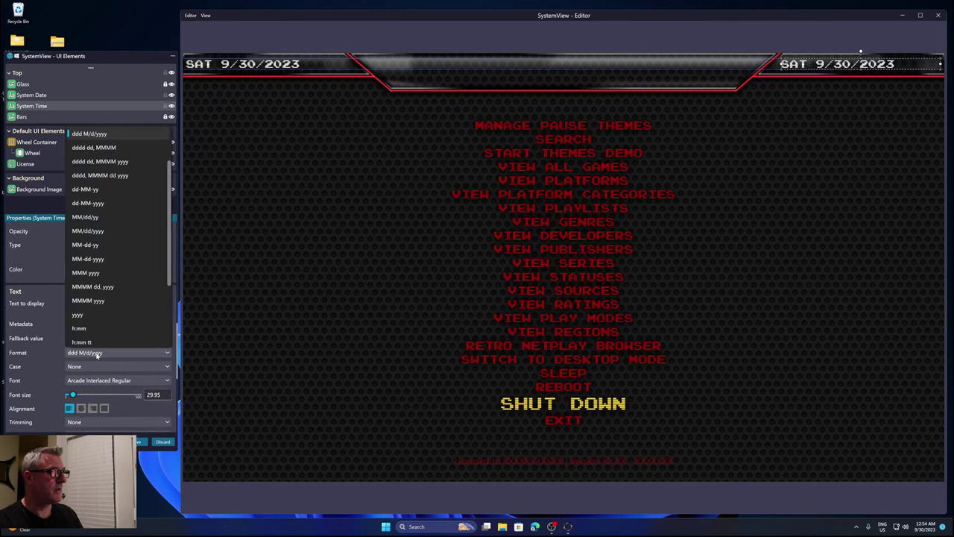
scroll(97, 350, down, 1)
click(88, 314)
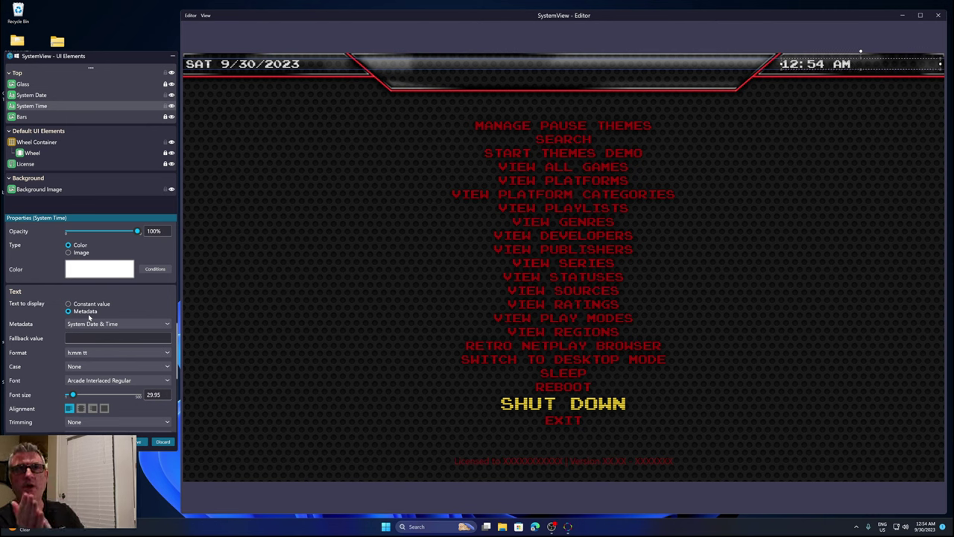
Right-align the System Time text within its box
scroll(59, 403, down, 1)
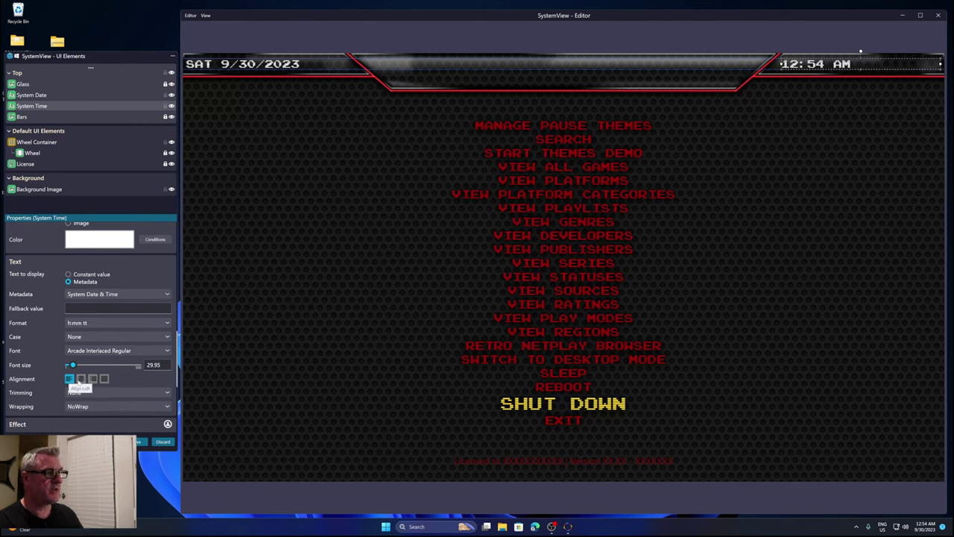
click(93, 378)
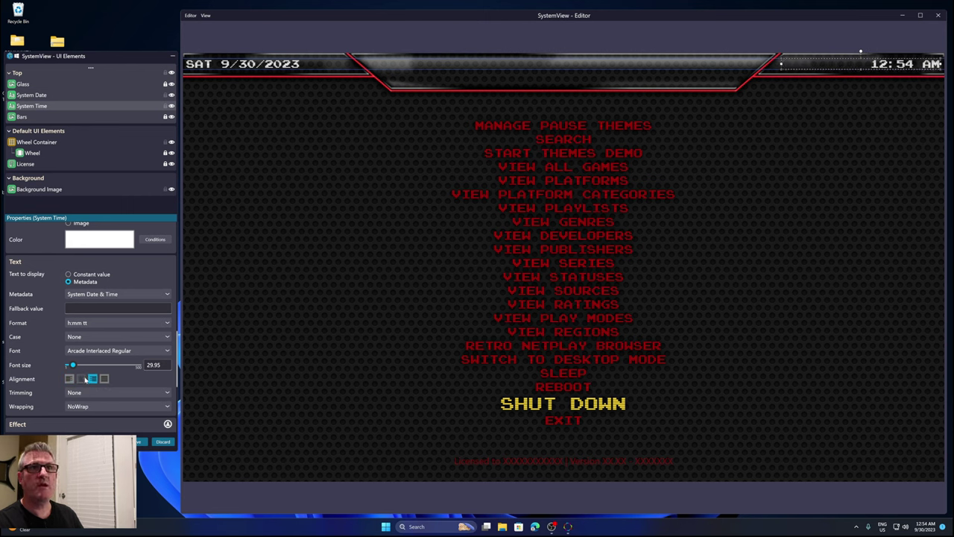
click(292, 341)
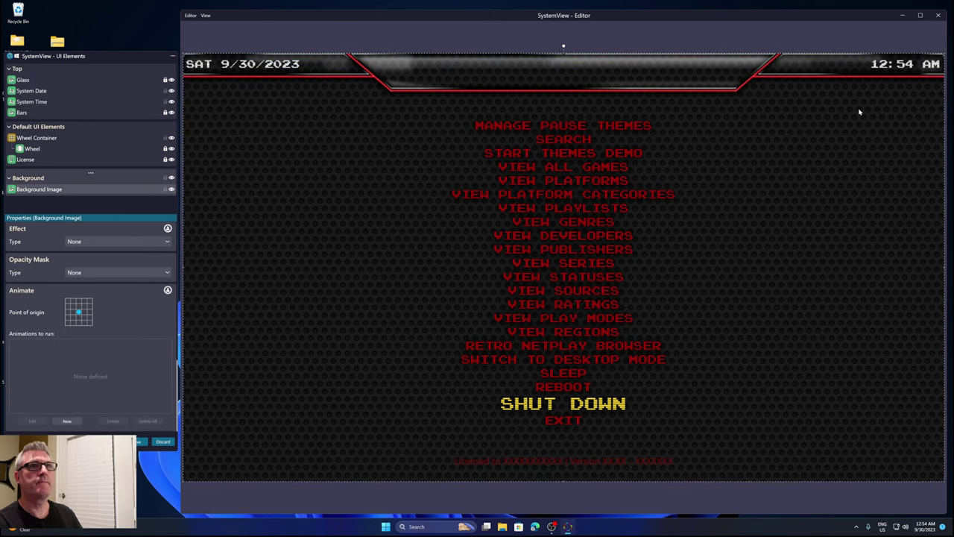
click(885, 67)
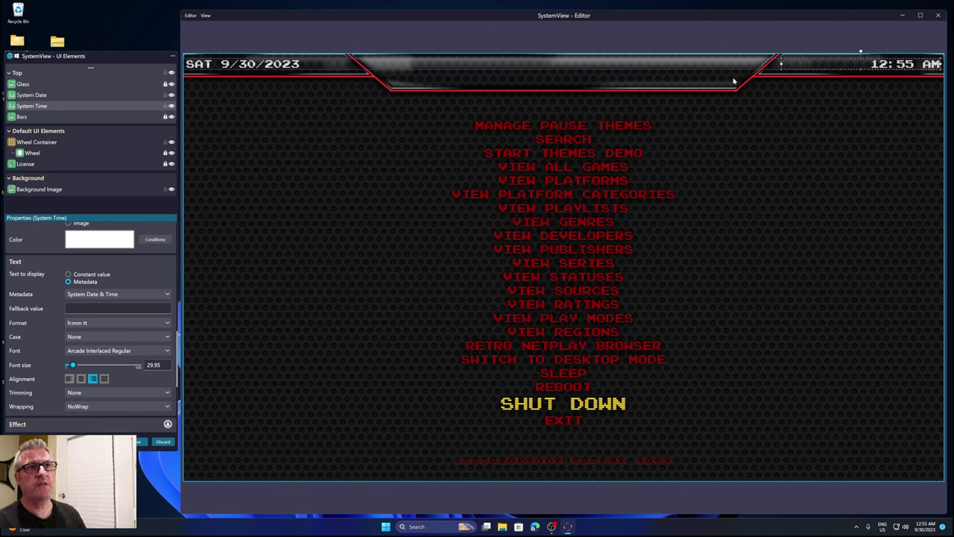
click(785, 147)
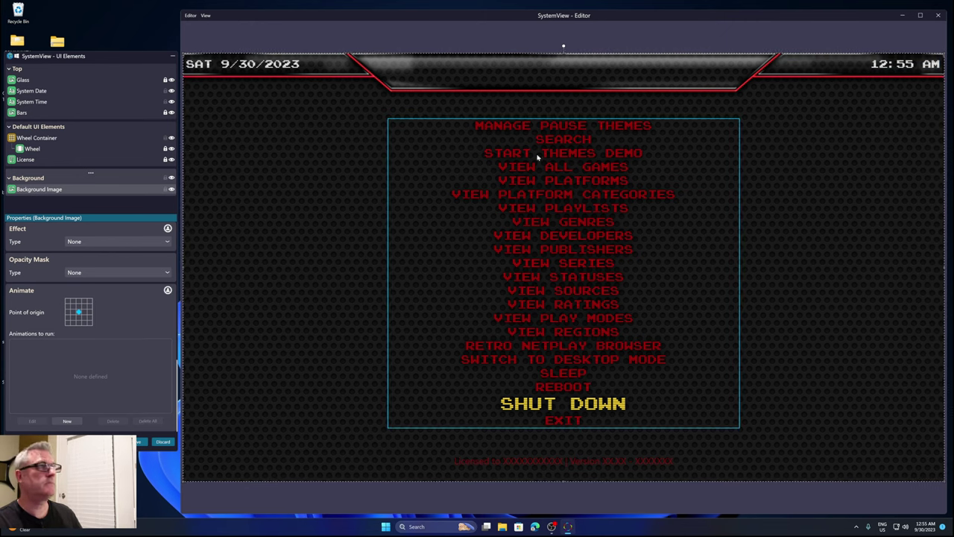
click(76, 70)
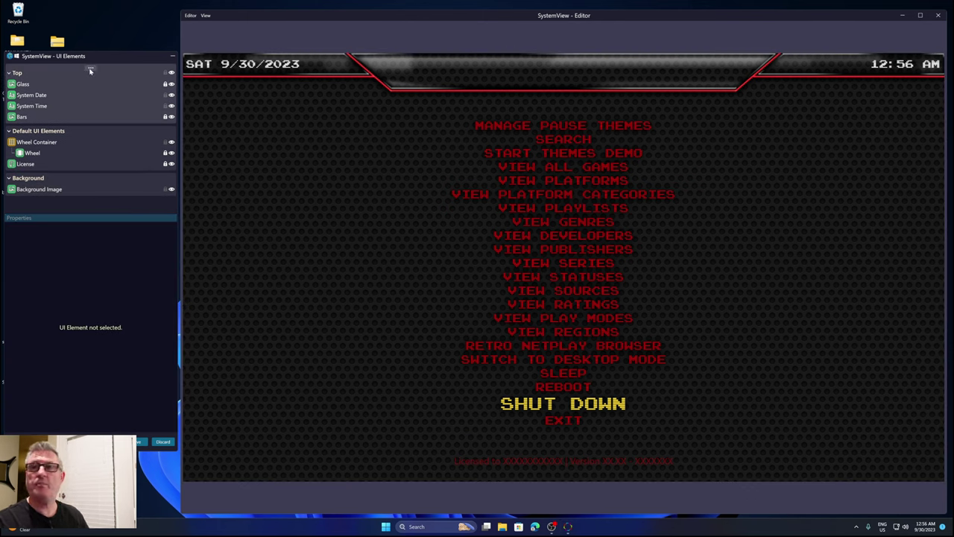
Add an image element named Battery Indicator to the Top group and order it between System Date and System Time
click(90, 69)
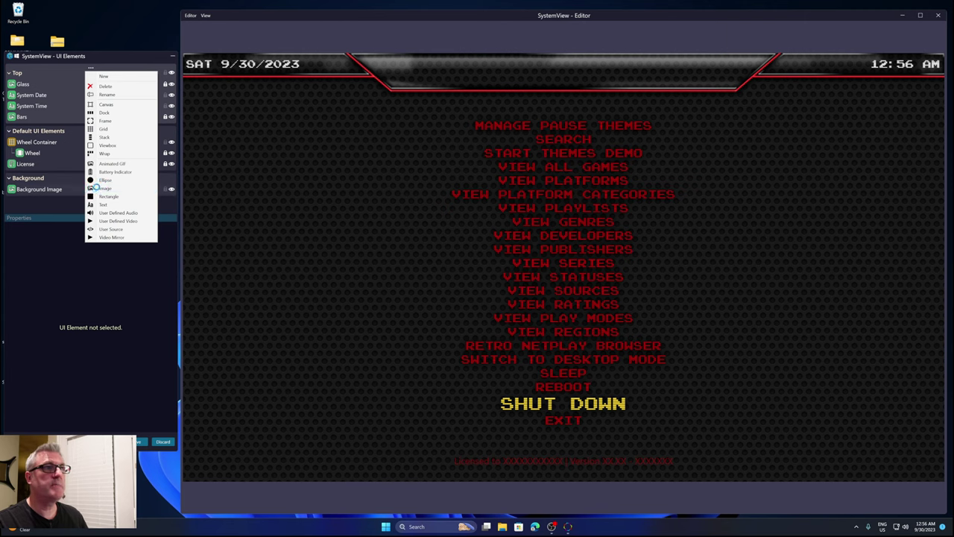
click(95, 188)
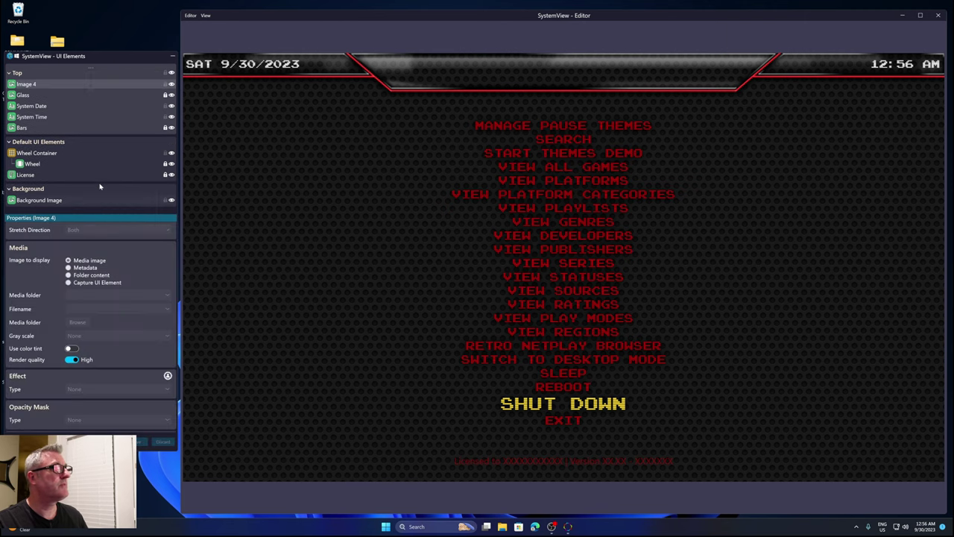
double_click(68, 86)
text(Bar)
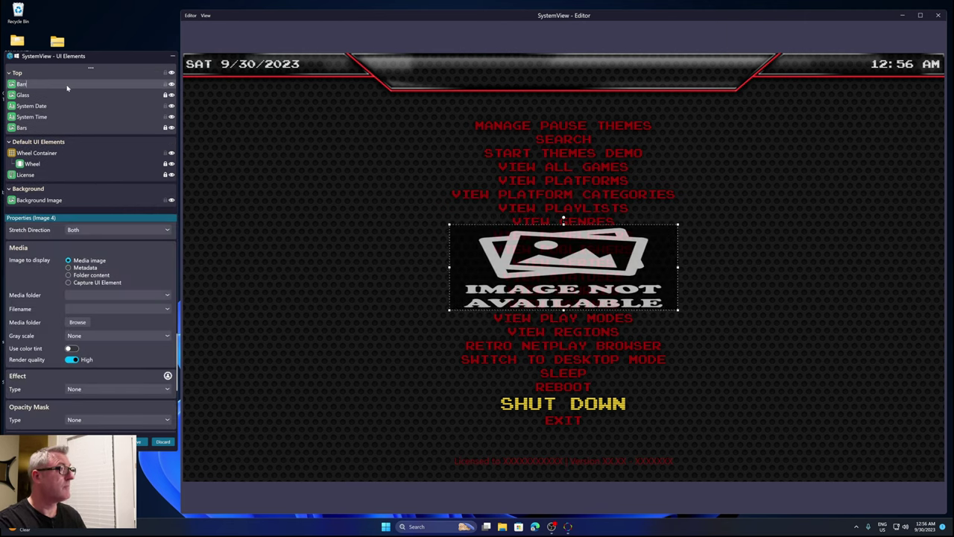
text(tte)
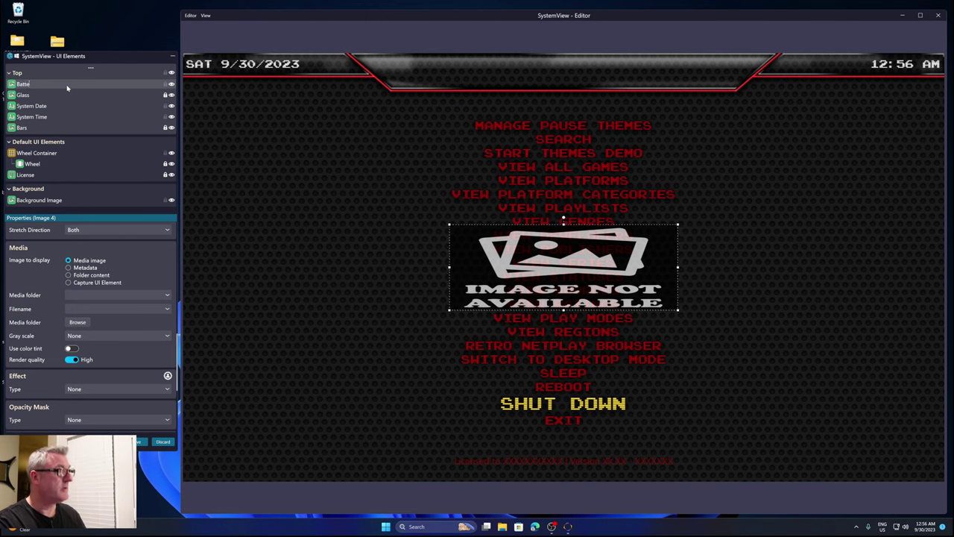
text(ry Indicator)
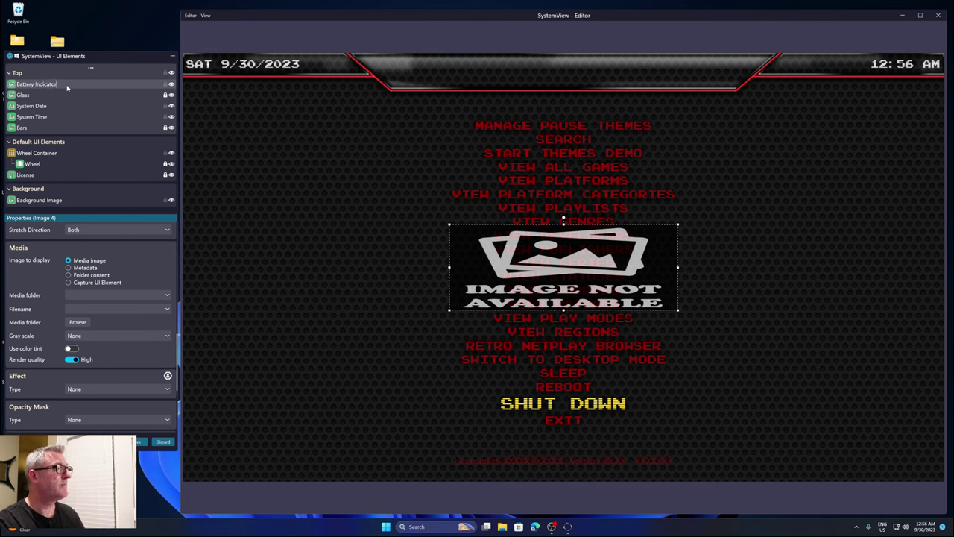
key(Return)
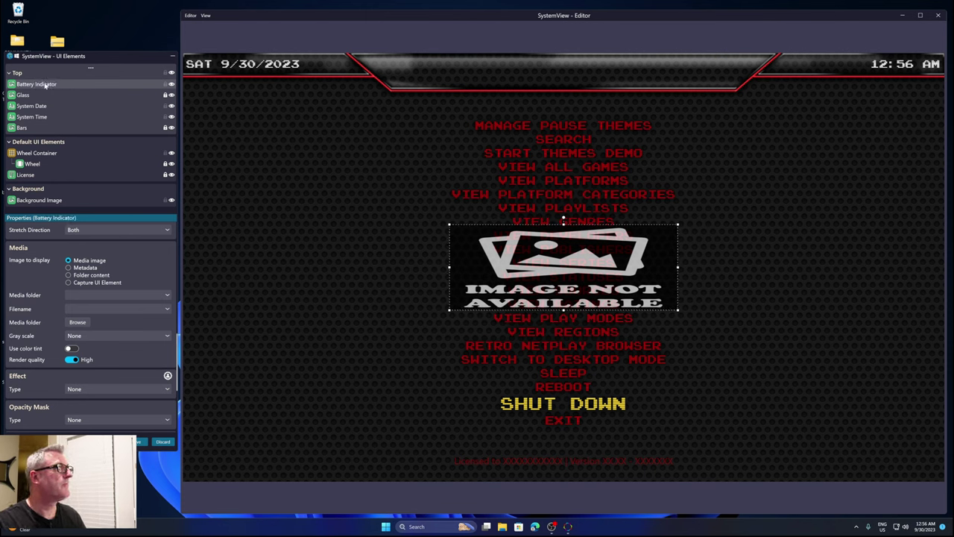
drag(45, 83, 14, 119)
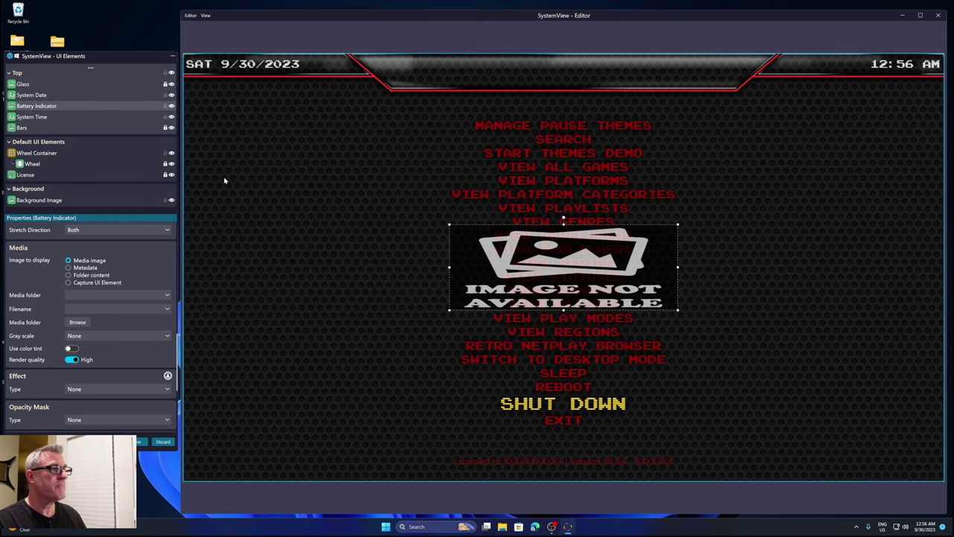
Switch the Battery Indicator image source to Metadata and look through the available metadata images
click(75, 296)
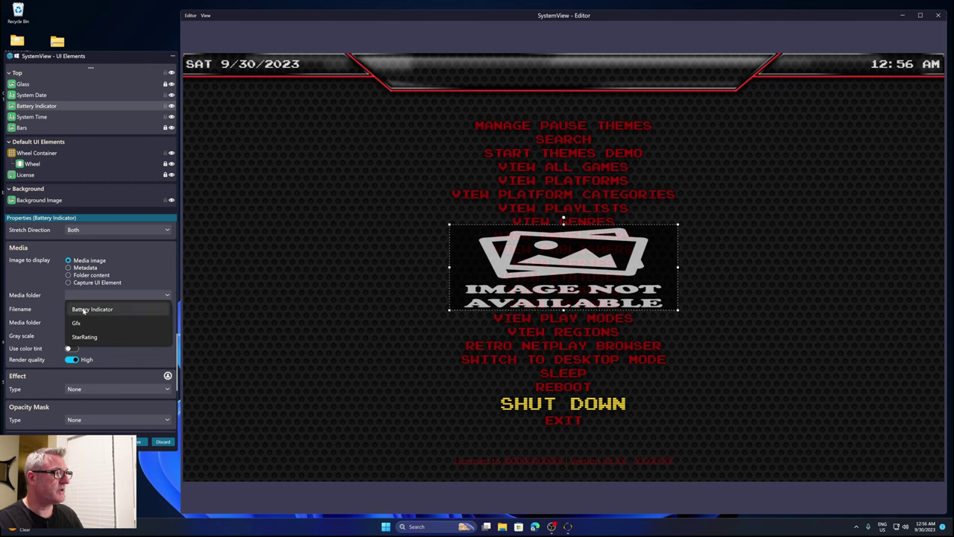
click(84, 310)
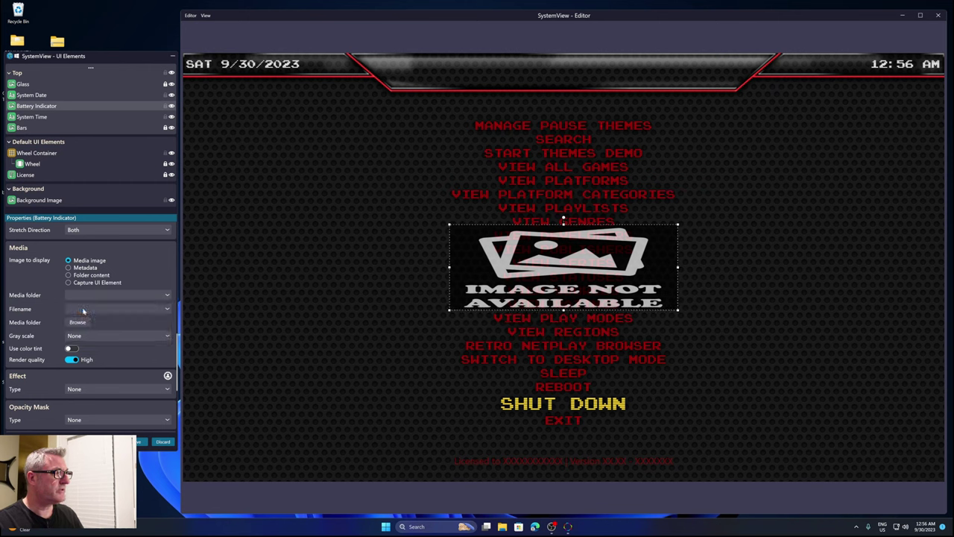
click(85, 268)
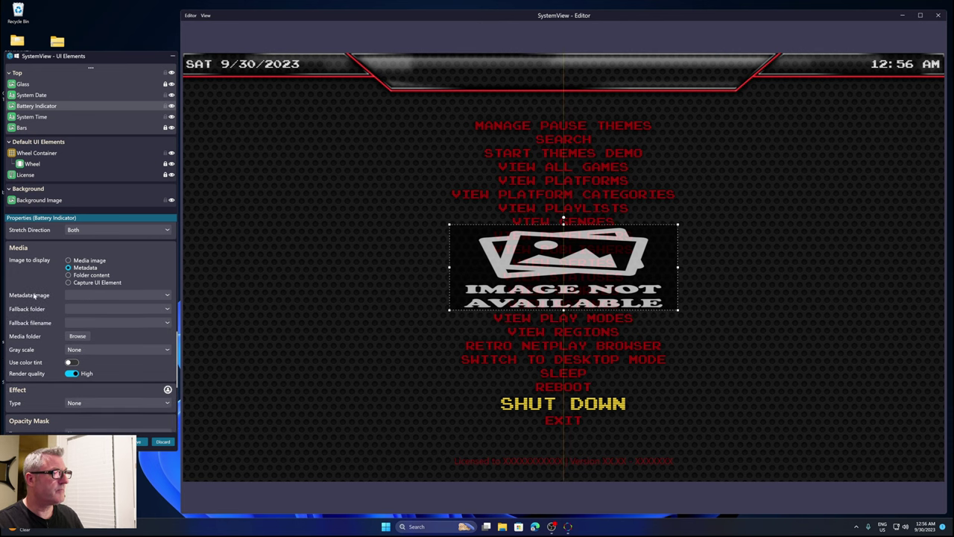
click(75, 296)
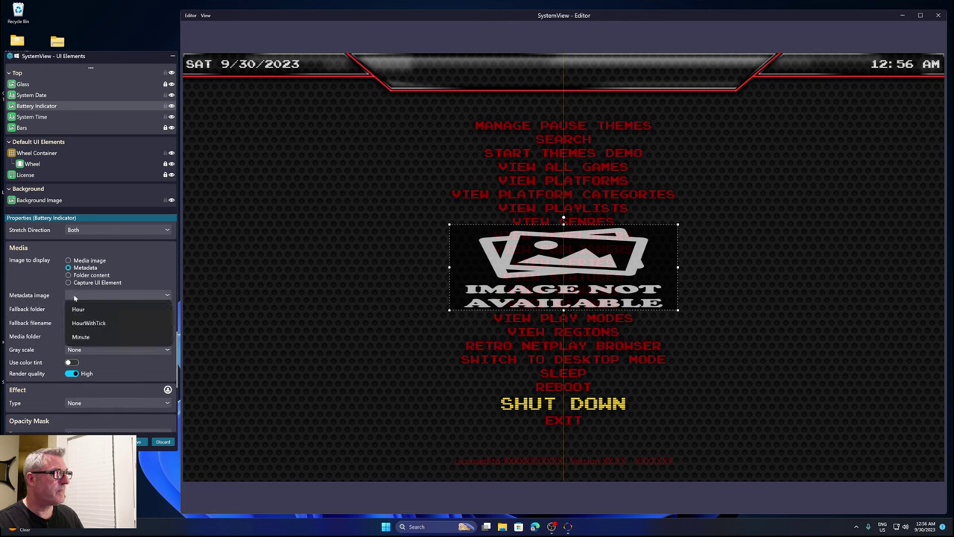
click(74, 296)
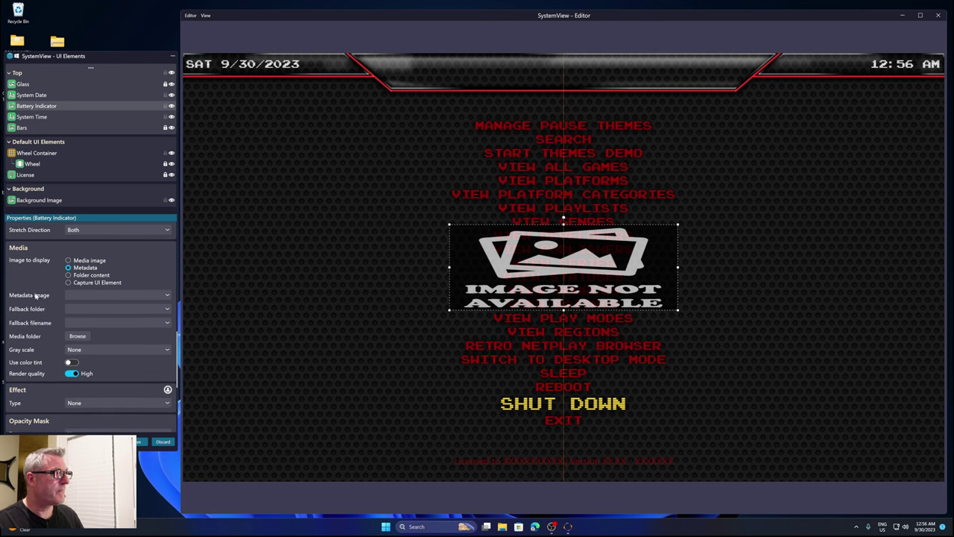
click(90, 299)
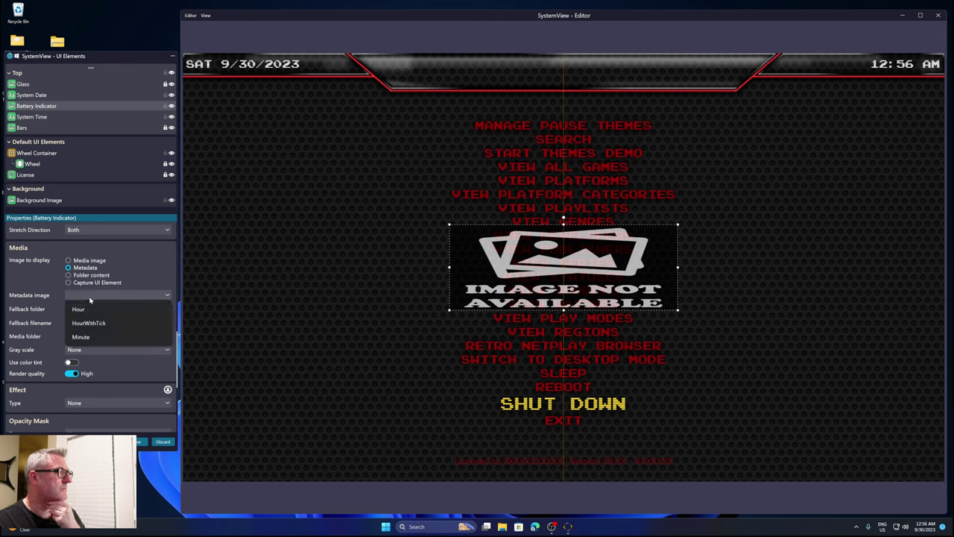
click(90, 298)
click(90, 299)
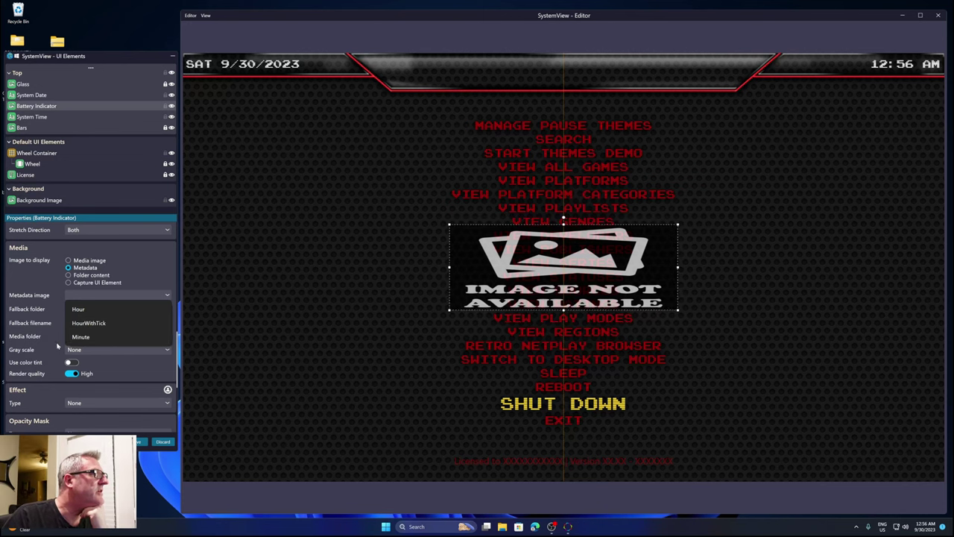
click(45, 327)
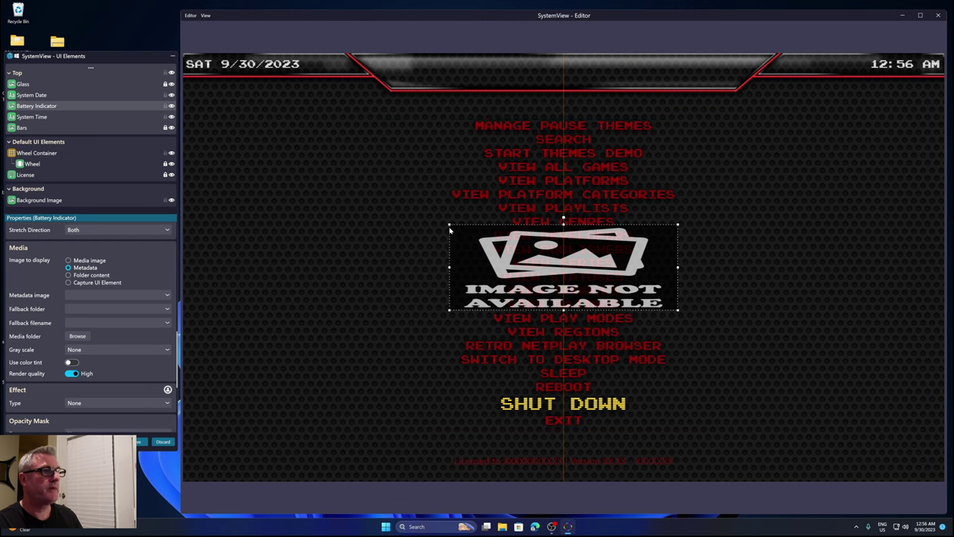
Shrink the Battery Indicator image and place it in the right section of the top bar, before the system time
drag(449, 224, 795, 63)
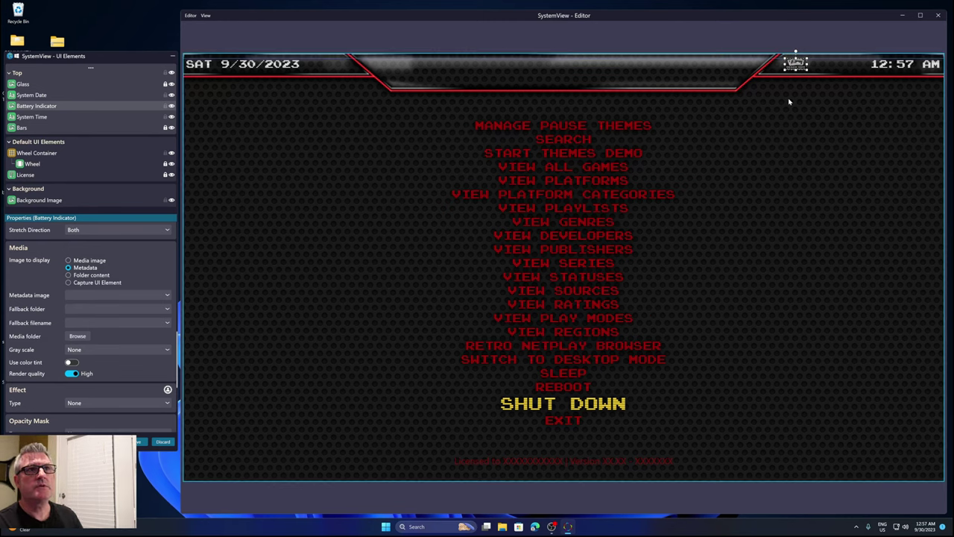
click(784, 114)
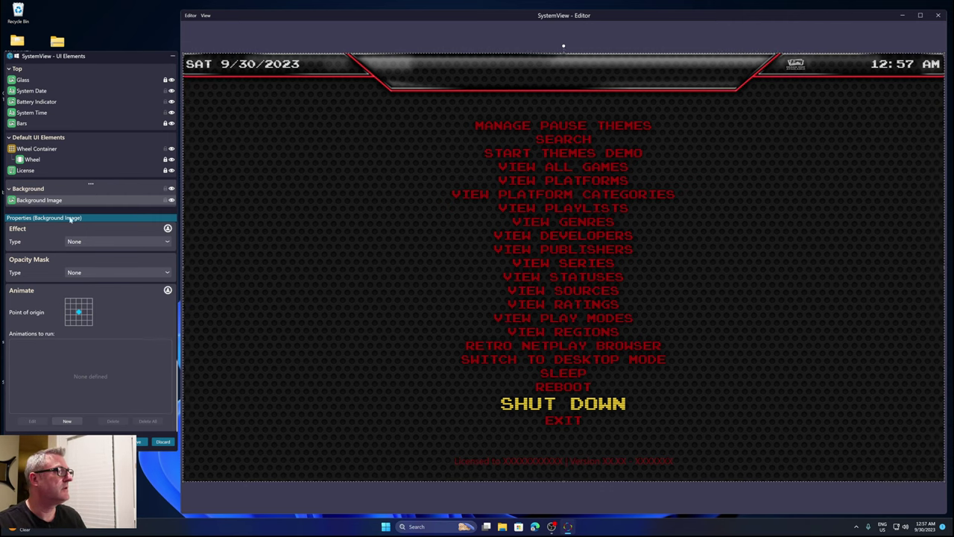
Color the System Date text with the yellow sampled from the SHUT DOWN menu entry, at 80% alpha
click(241, 65)
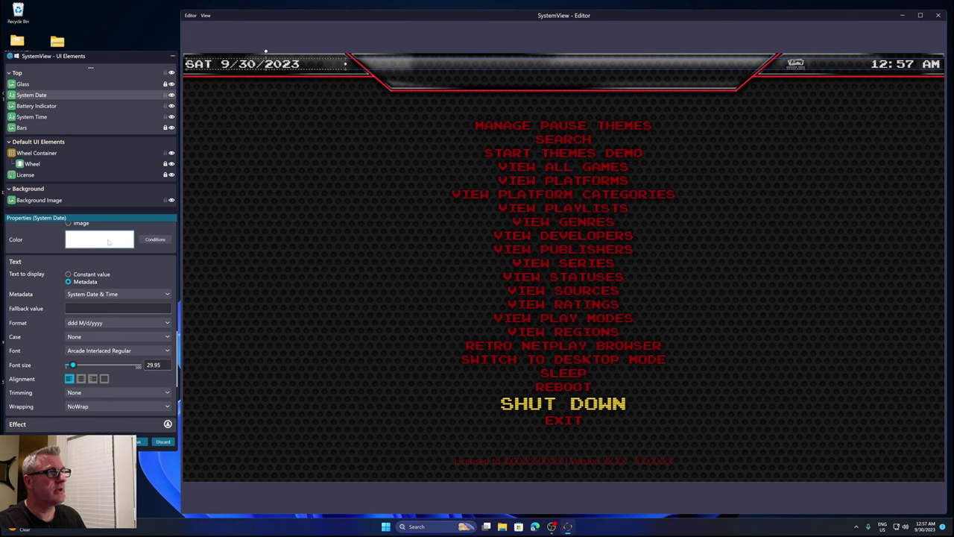
click(109, 242)
click(226, 180)
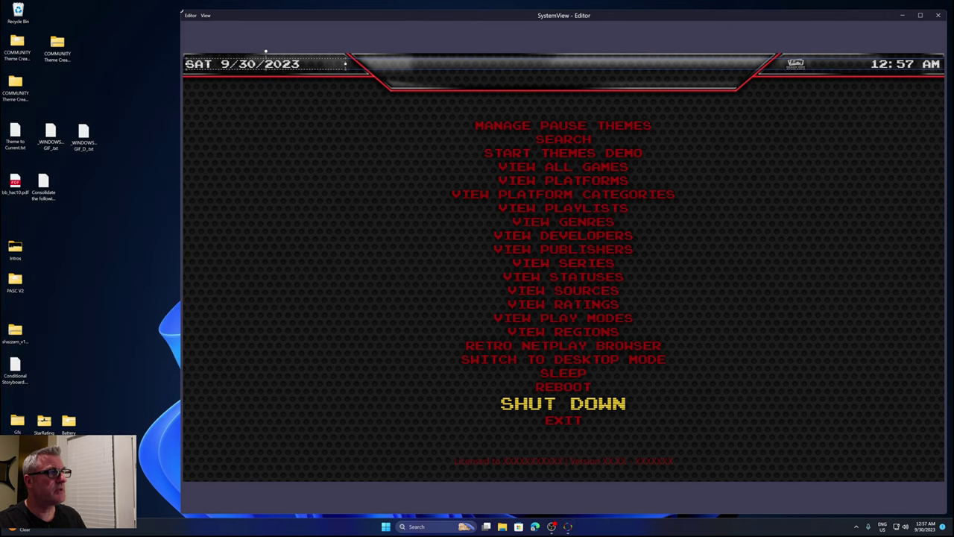
click(532, 401)
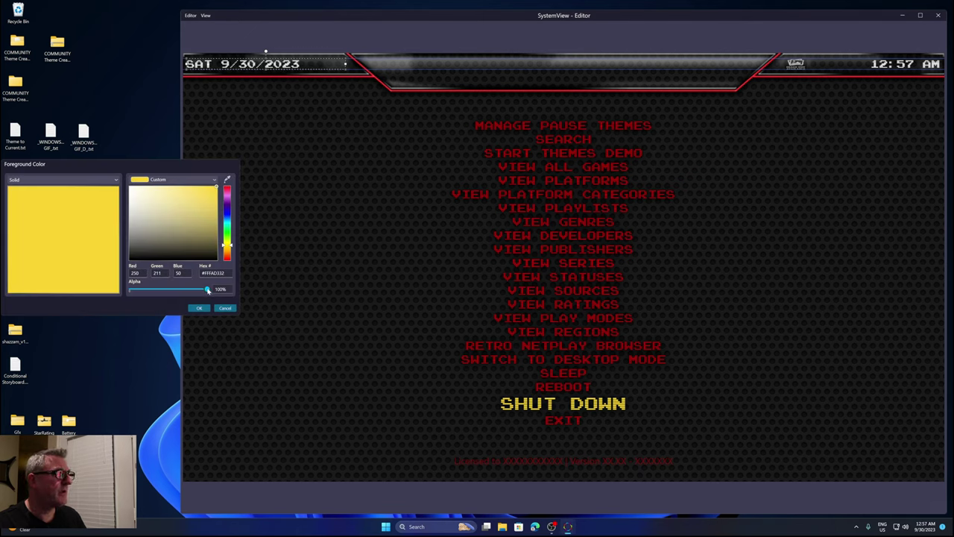
drag(208, 290, 192, 291)
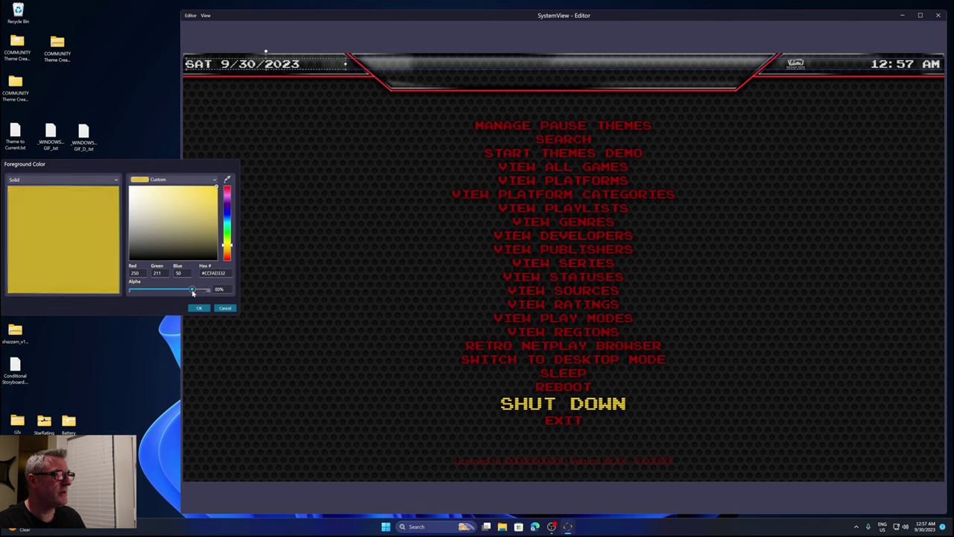
click(200, 309)
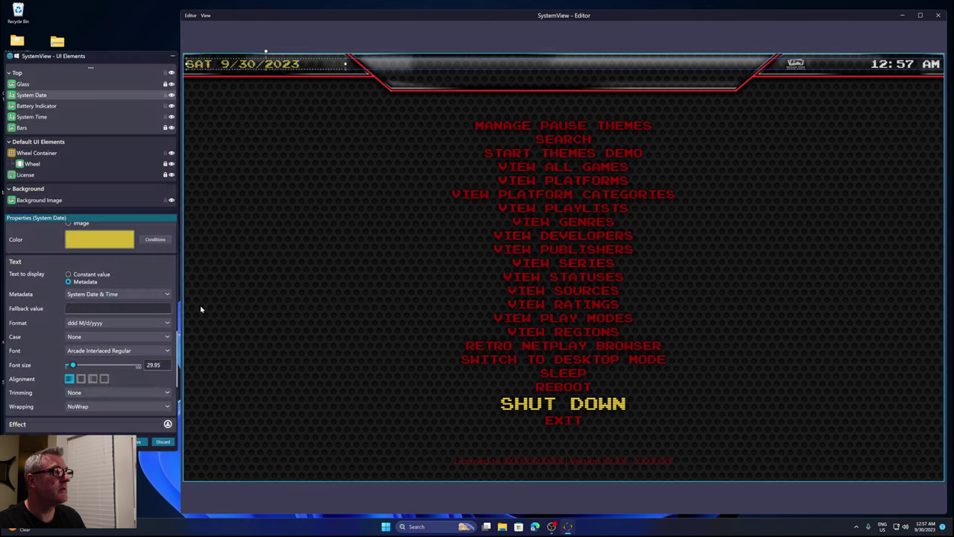
Copy the System Date text color to the System Time text
right_click(99, 236)
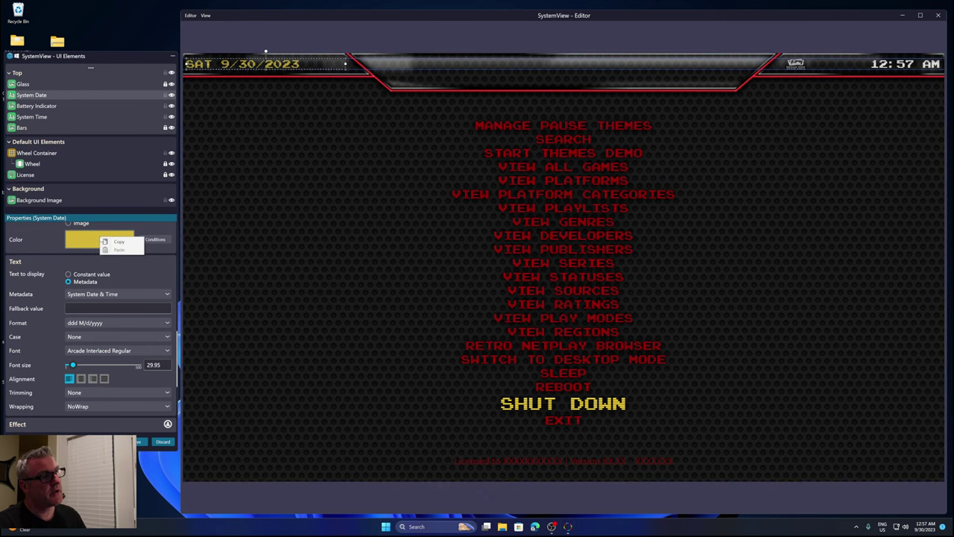
click(118, 241)
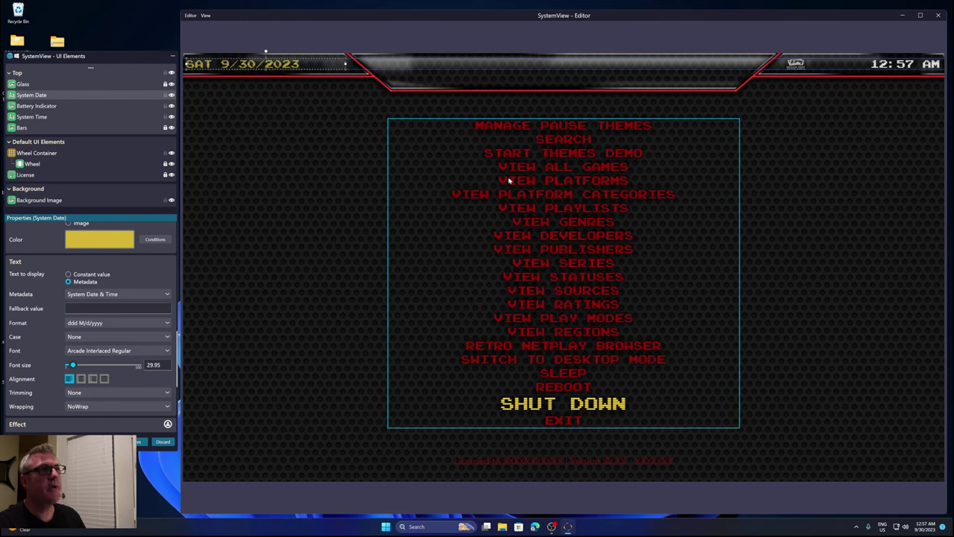
click(893, 67)
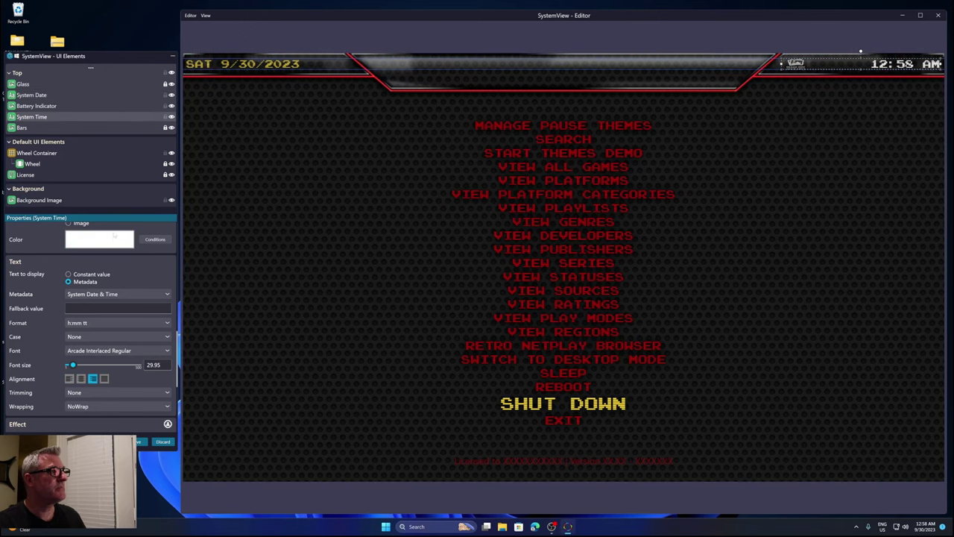
right_click(103, 237)
click(122, 250)
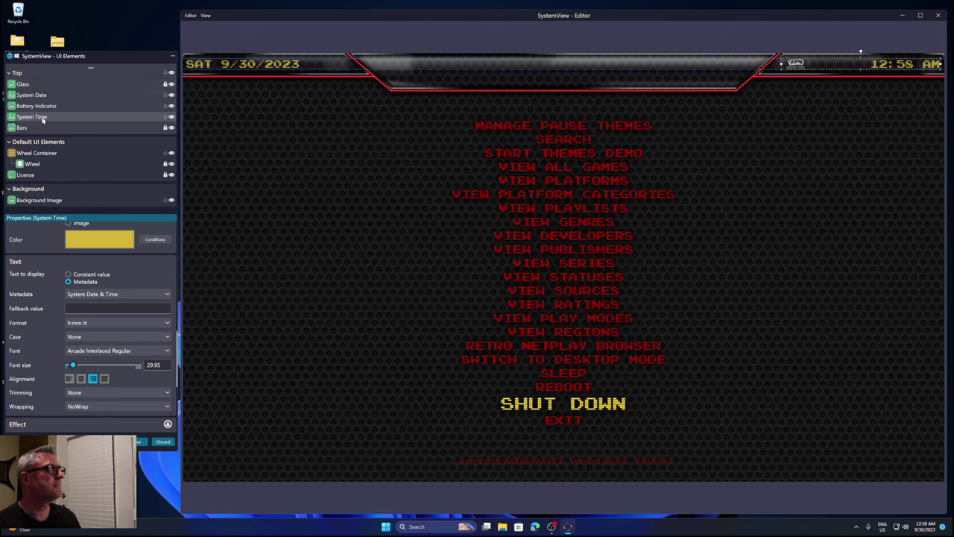
Duplicate the yellow System Date text element in place within the Top group
click(38, 97)
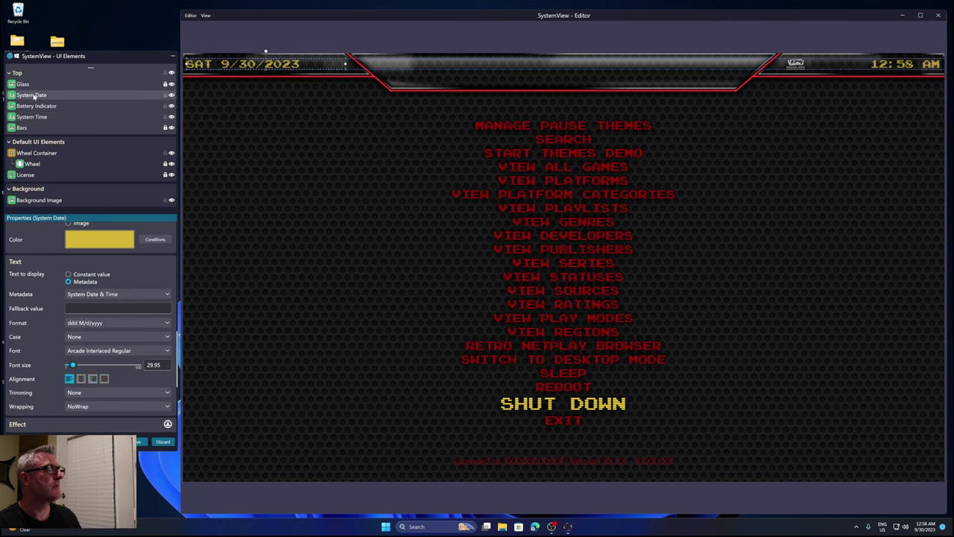
right_click(34, 97)
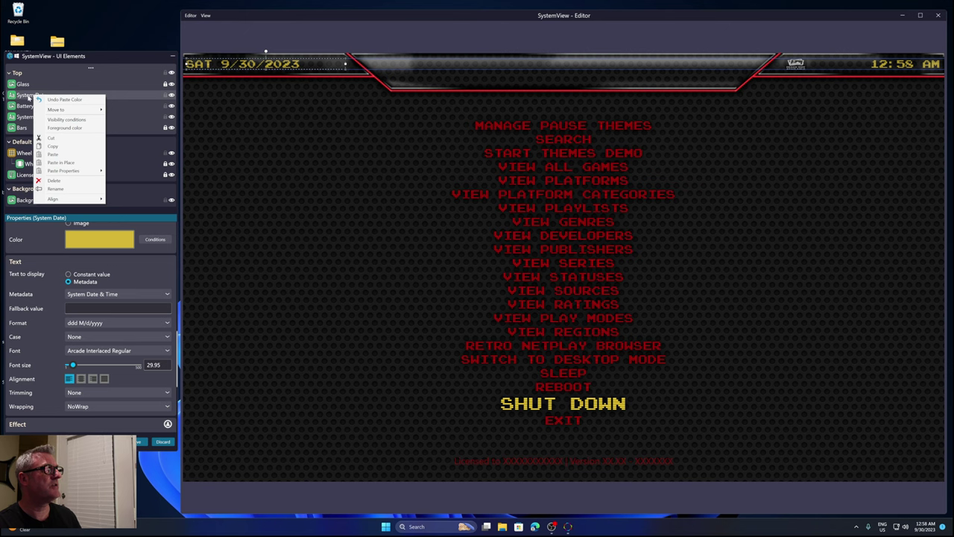
click(36, 96)
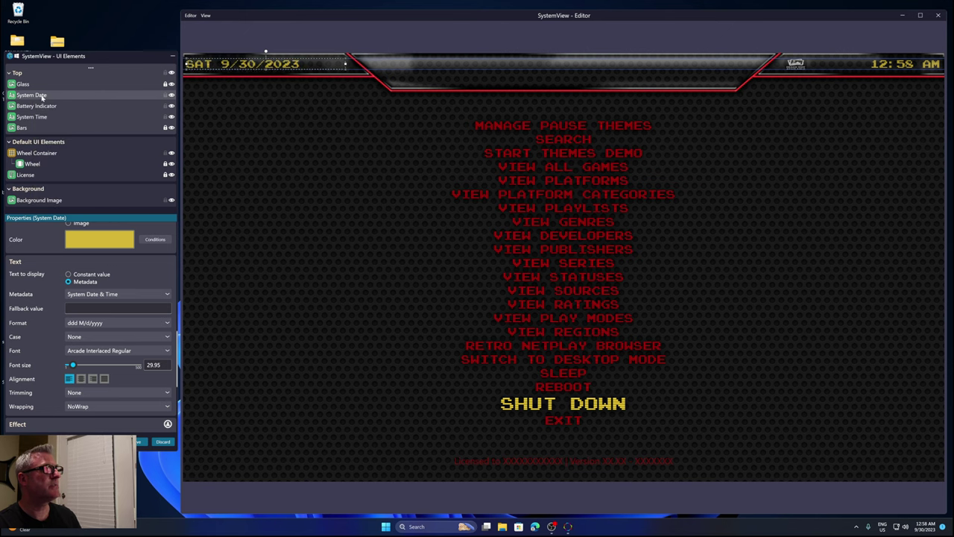
right_click(42, 96)
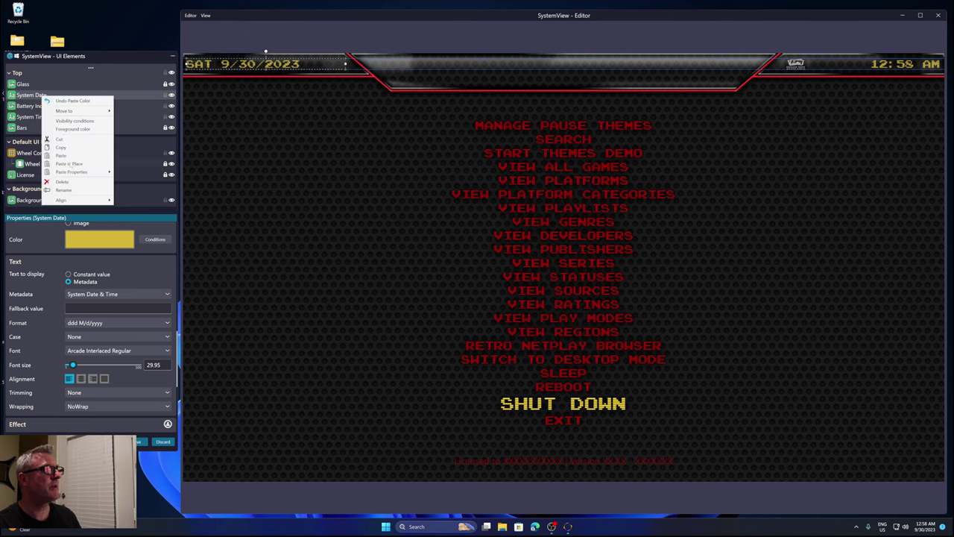
click(68, 164)
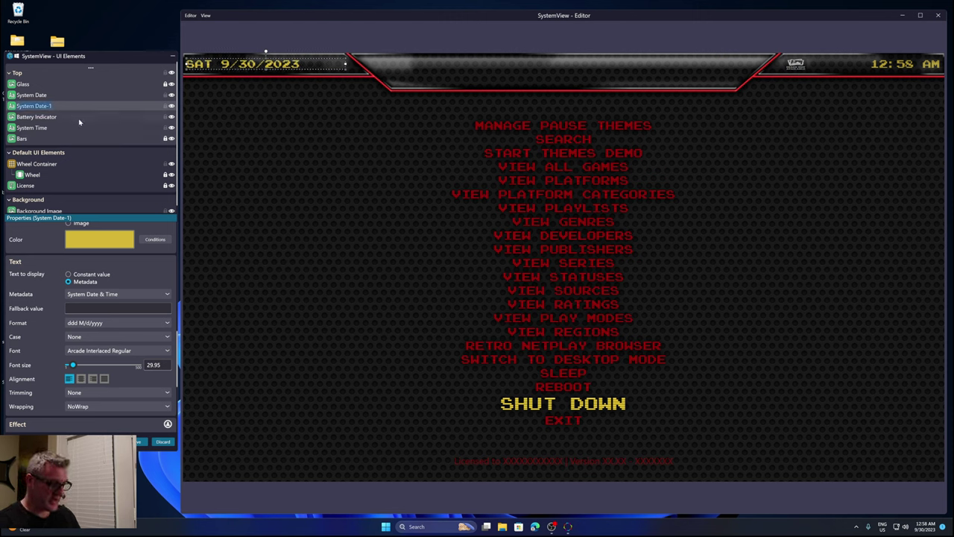
Rename the duplicated date element as OPTIONS
key(F2)
text(OPTI)
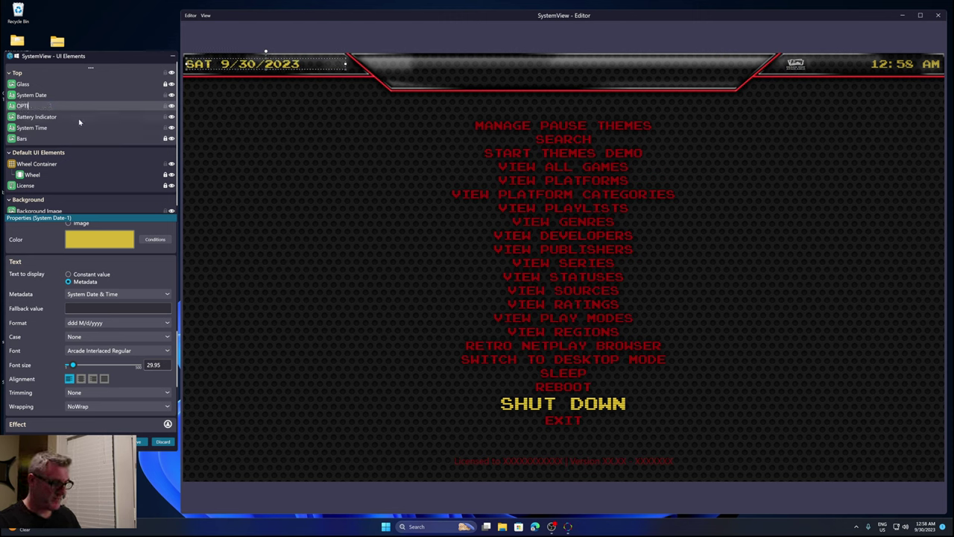
text(ONS)
key(Return)
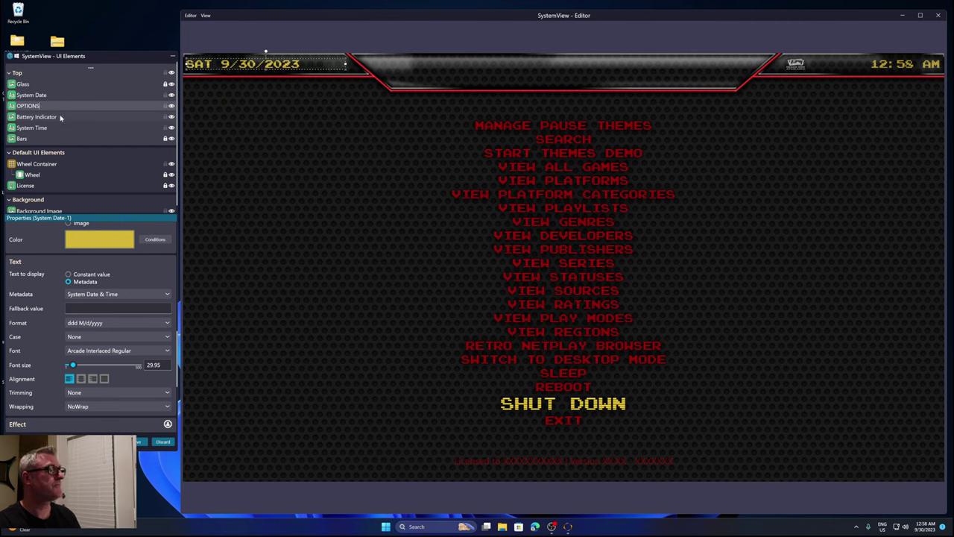
Switch the OPTIONS element from metadata to a constant value reading SYSTEM OPTIONS
click(46, 109)
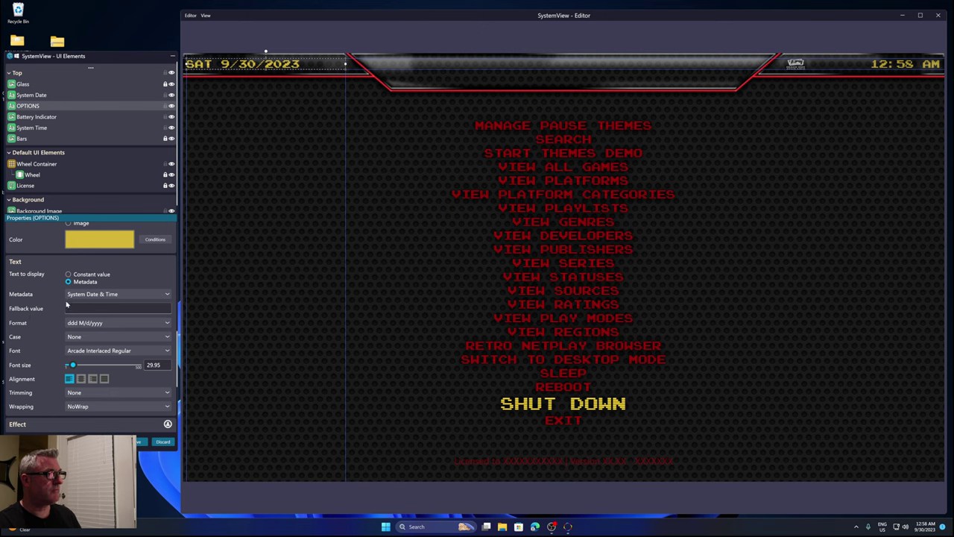
click(68, 275)
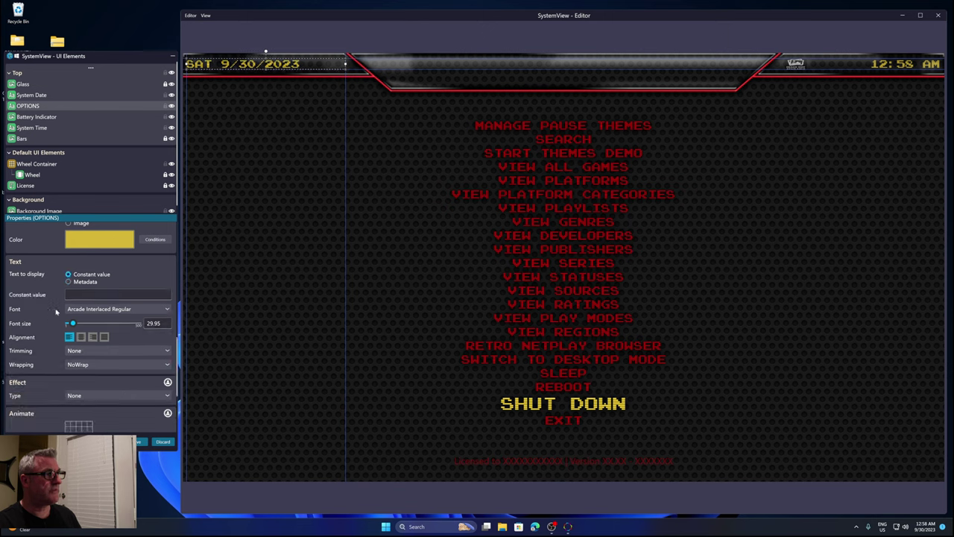
click(92, 293)
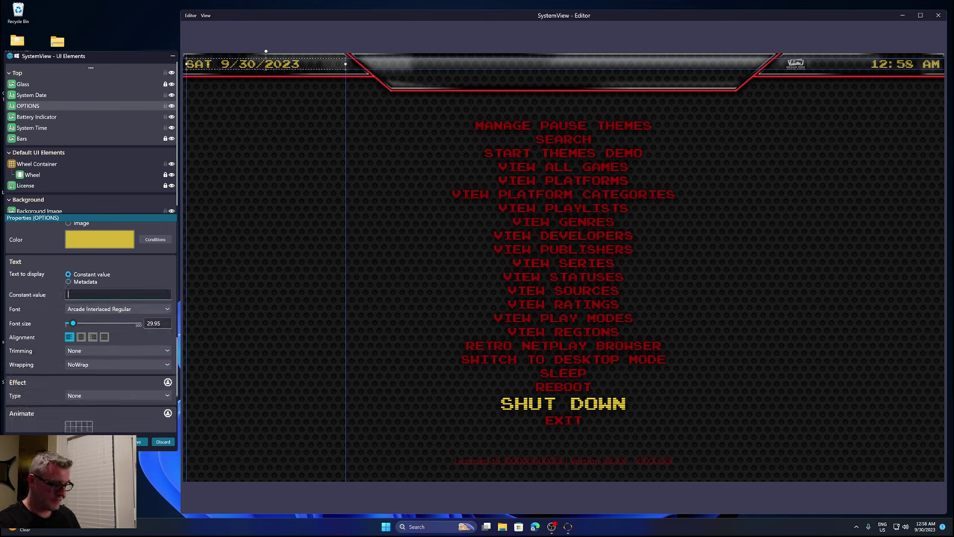
text(SYSTEM OPTIONS)
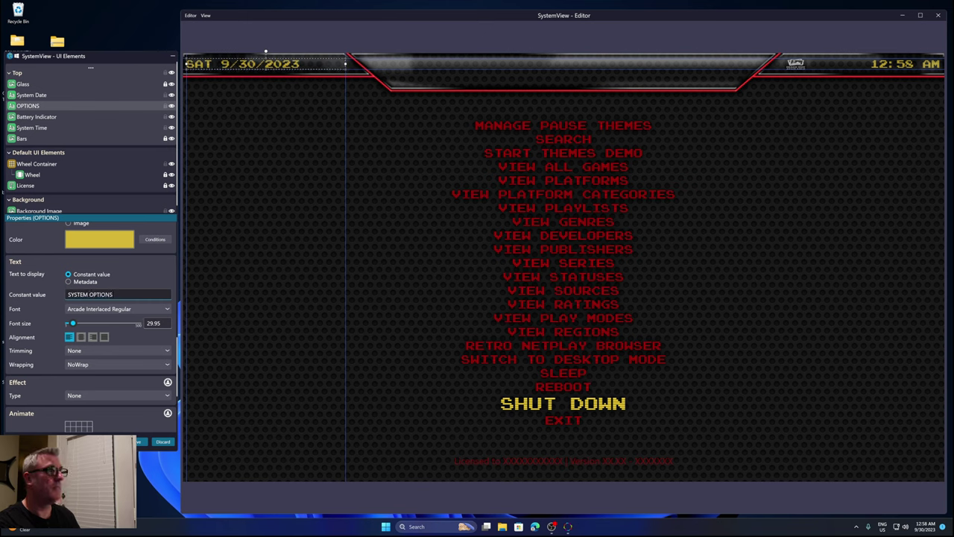
Spread the SYSTEM OPTIONS title across the central top panel with centered text, and enlarge its font to 68.03 with the height autosized
click(255, 246)
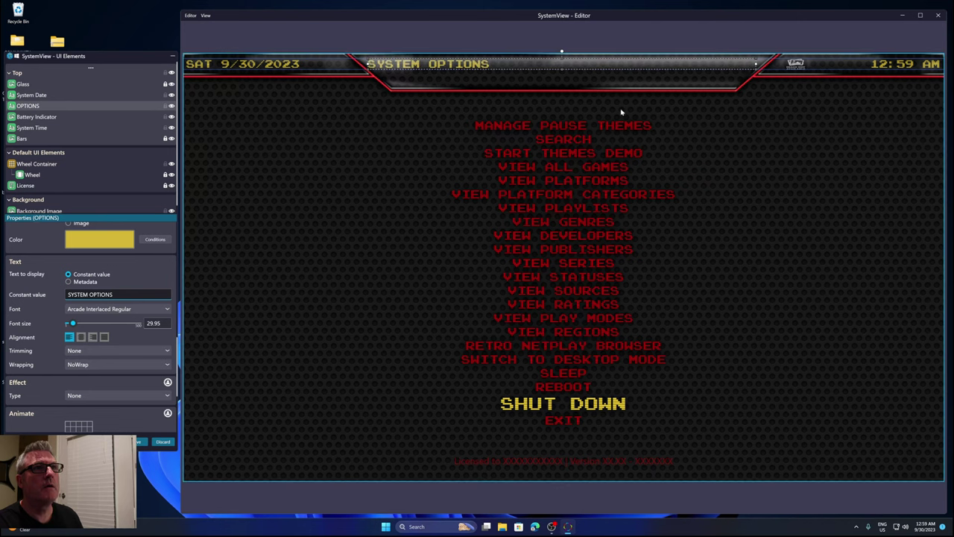
click(81, 338)
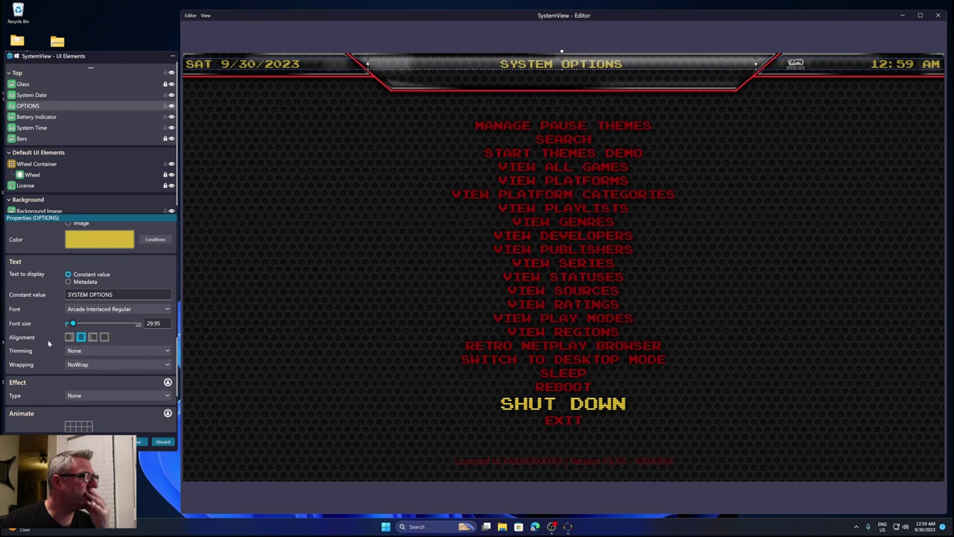
drag(72, 325, 77, 325)
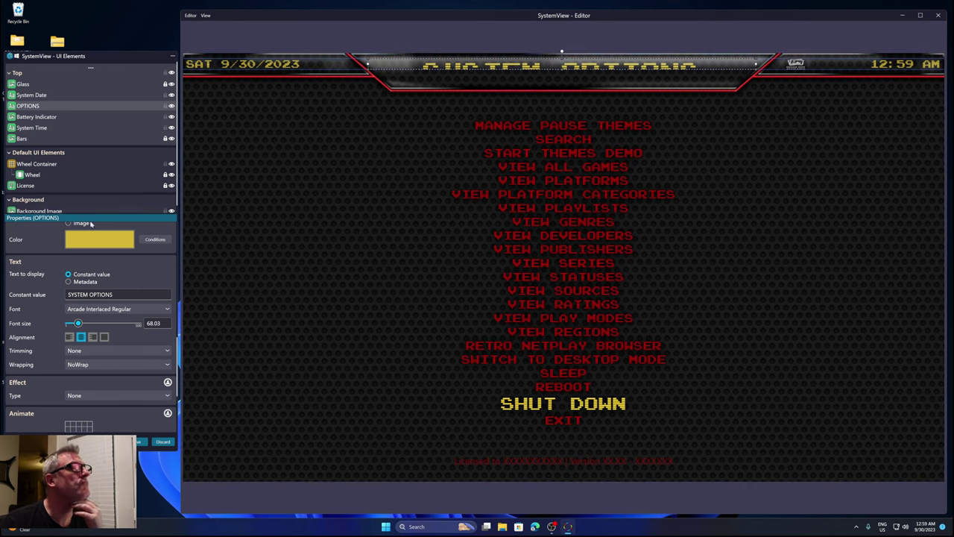
scroll(30, 287, up, 5)
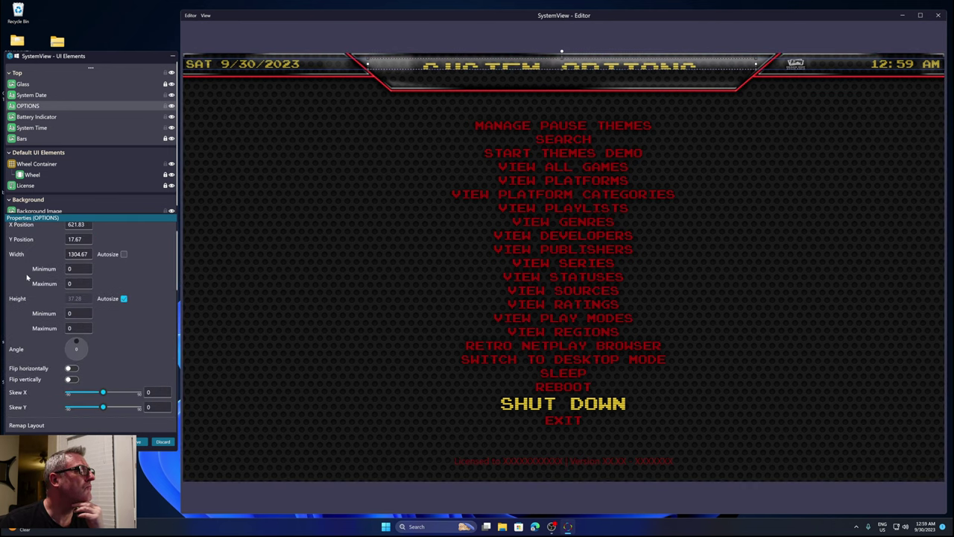
click(124, 298)
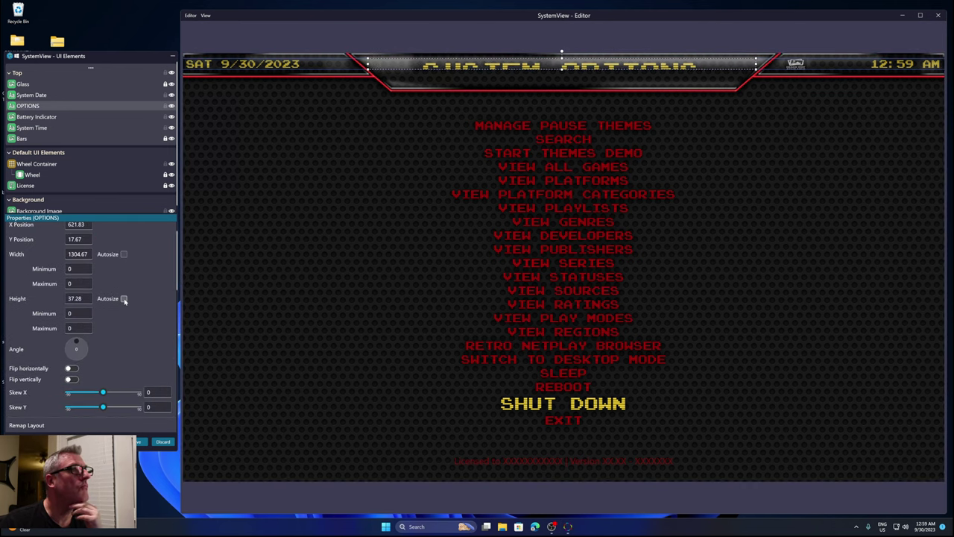
click(123, 298)
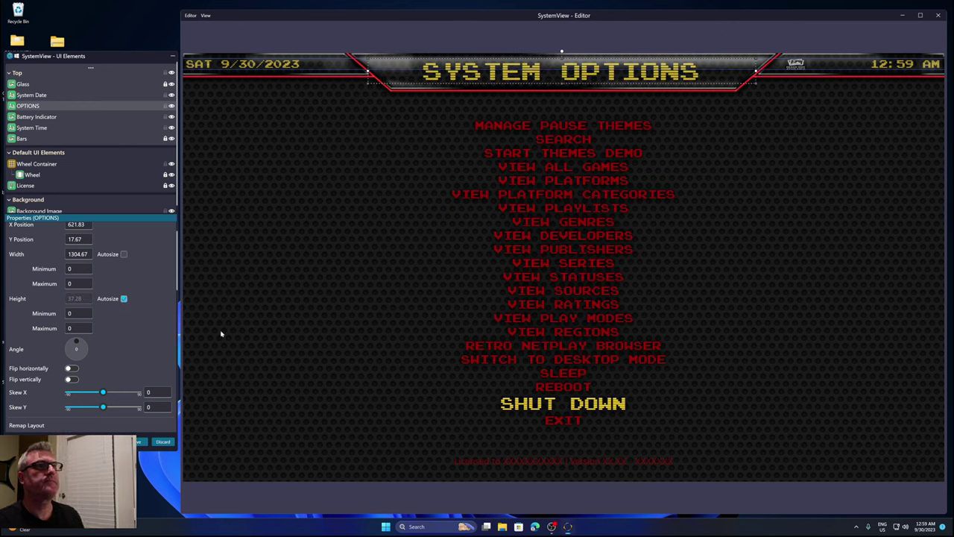
Save the SystemView layout and copy its Default configuration to TextFiltersView
click(328, 320)
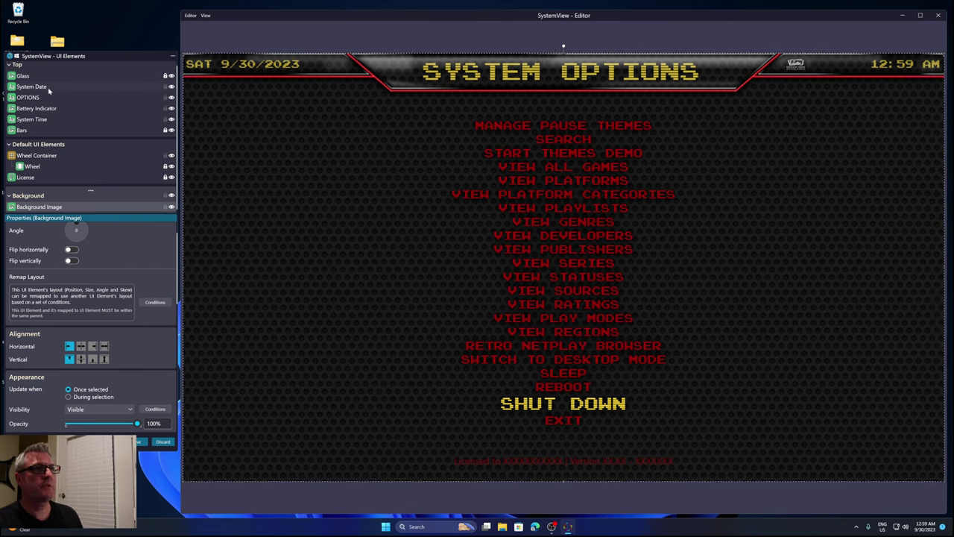
click(138, 443)
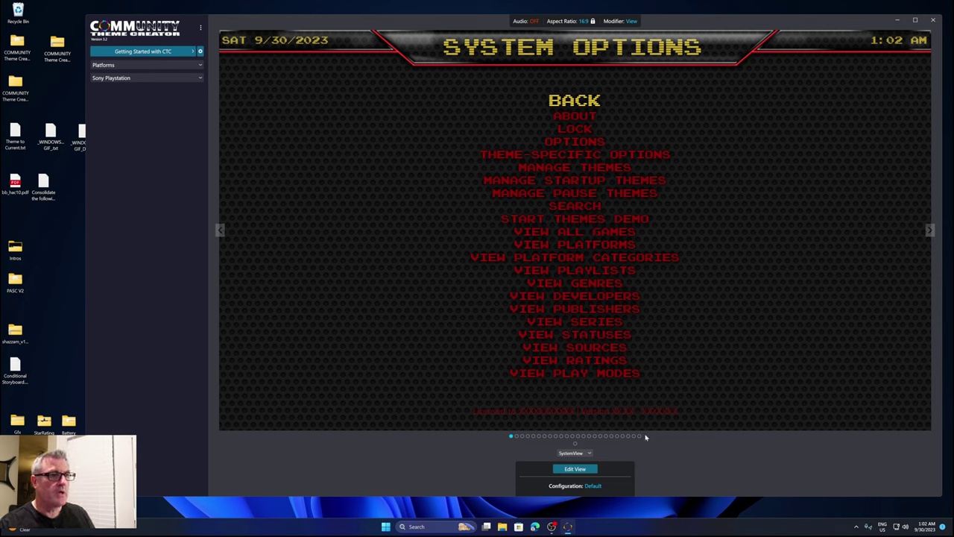
right_click(594, 487)
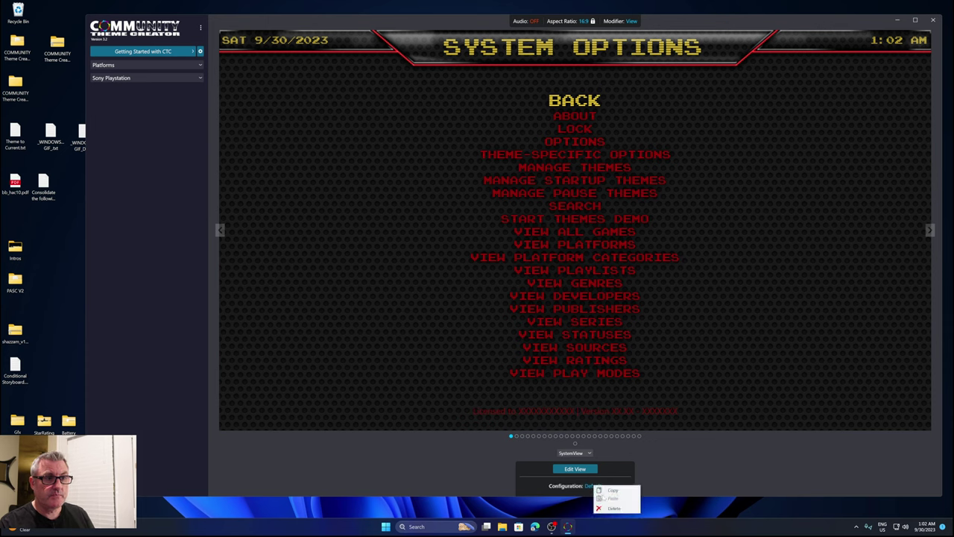
click(604, 491)
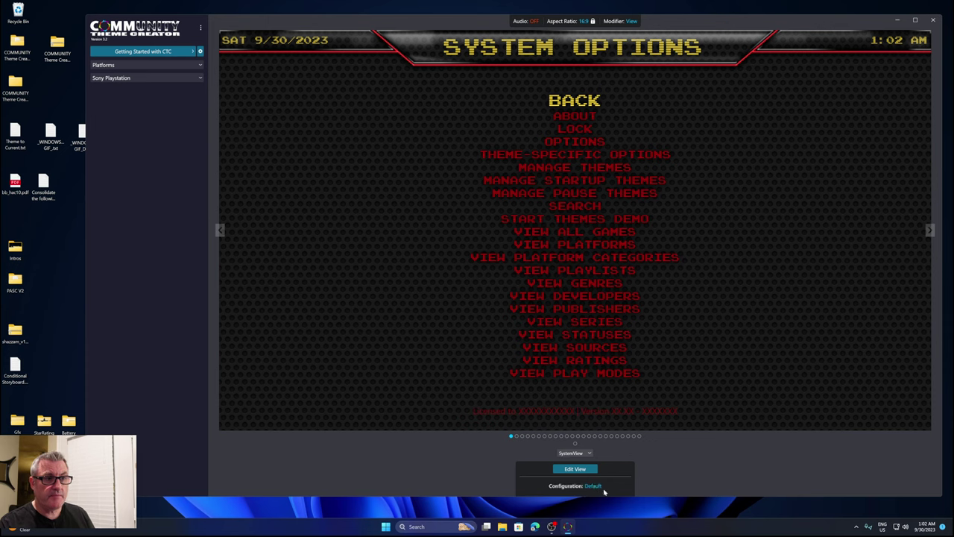
click(570, 453)
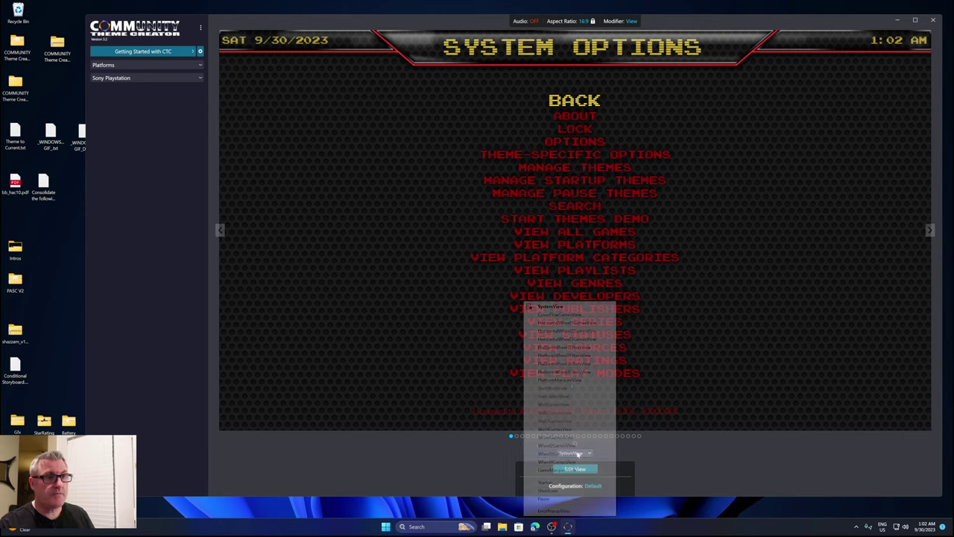
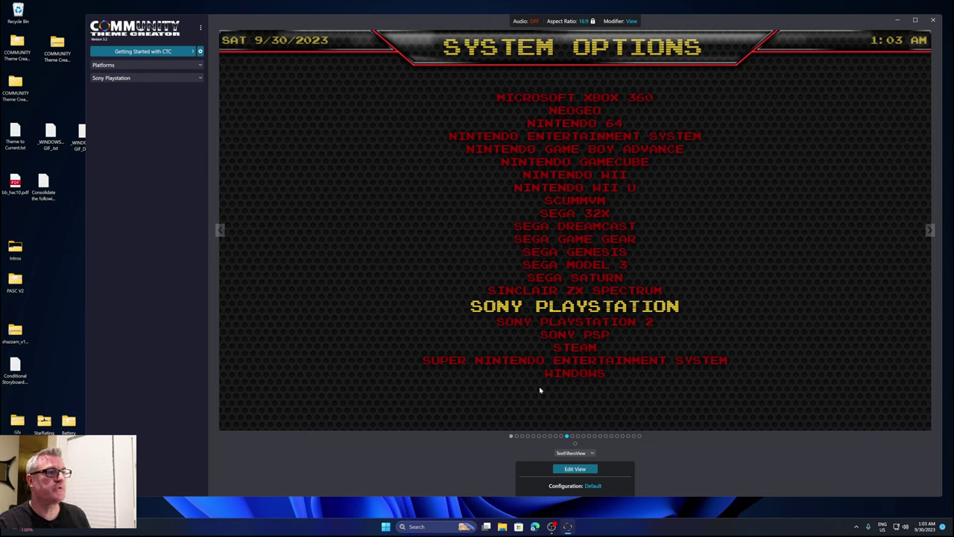
Open TextFiltersView for editing and delete the SYSTEM OPTIONS title from its Top group
click(575, 468)
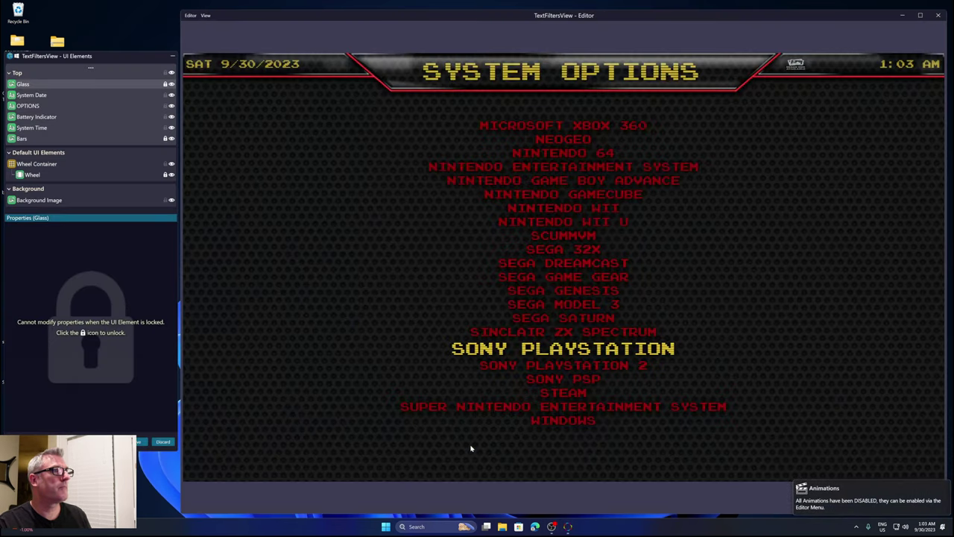
click(498, 79)
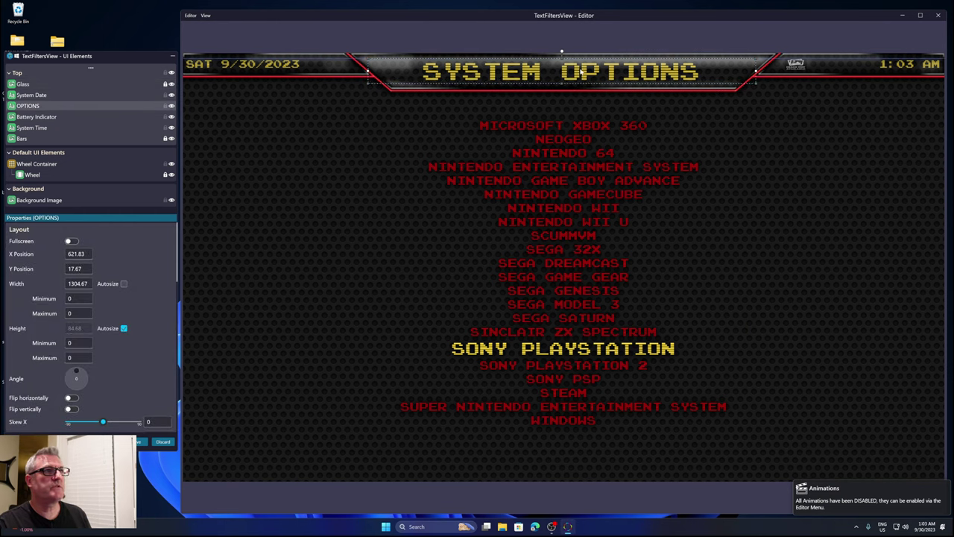
right_click(526, 75)
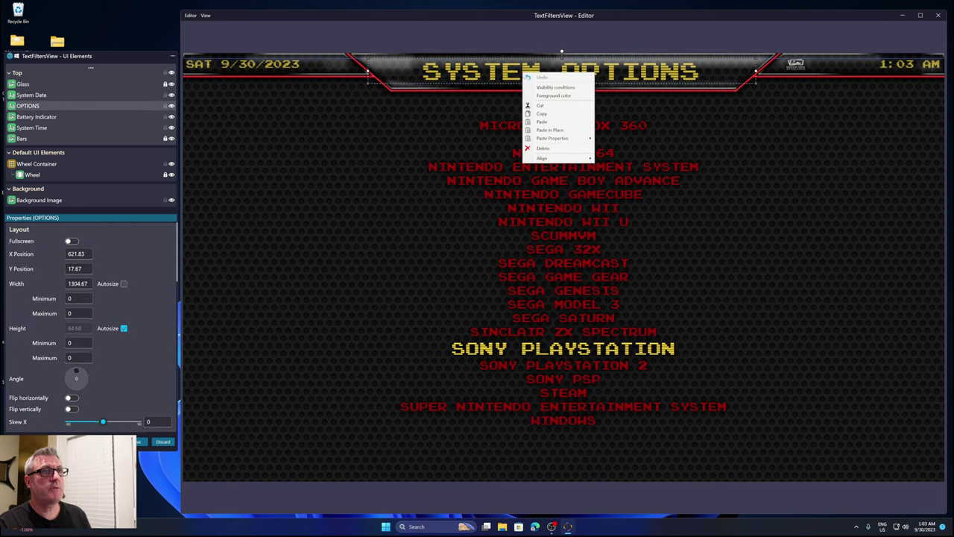
click(543, 149)
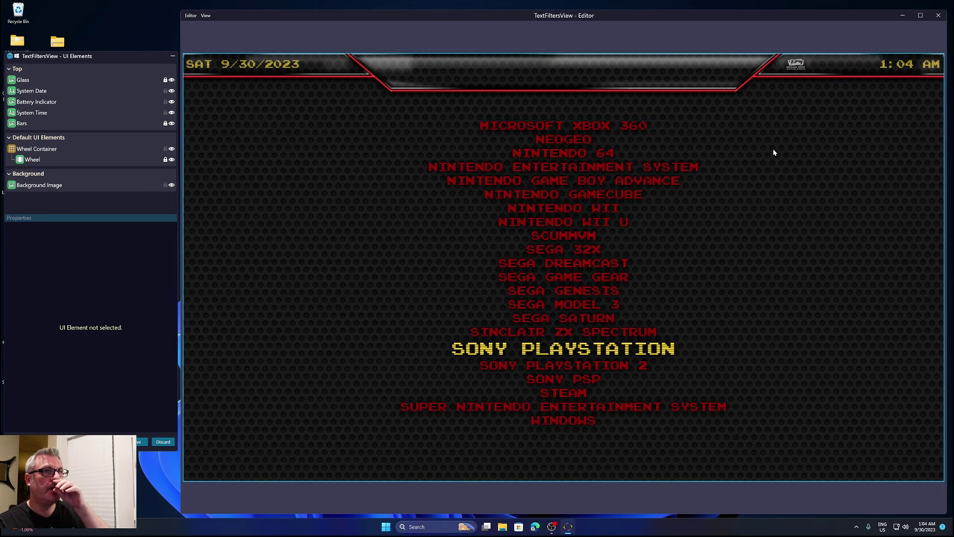
Examine the Battery Indicator's media properties and the metadata image types available for it
click(796, 67)
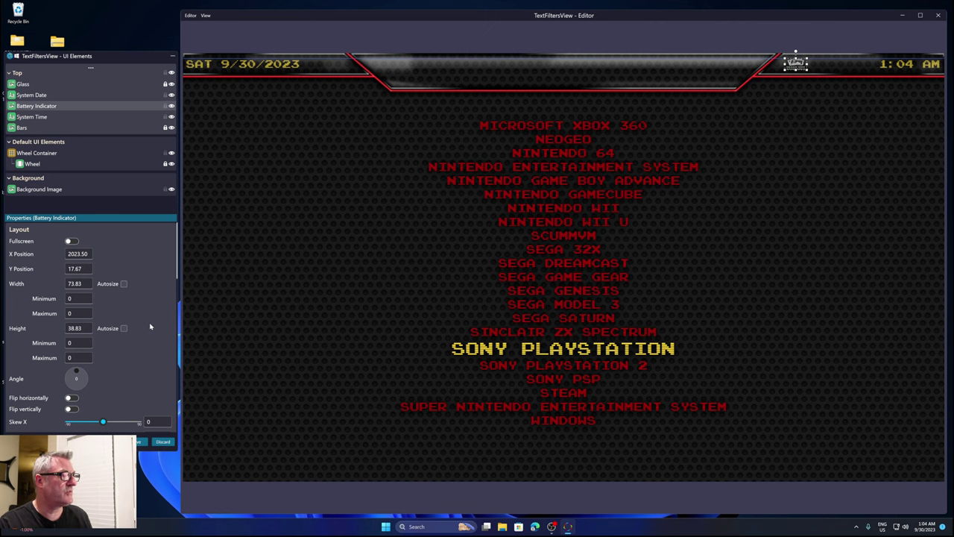
scroll(150, 327, down, 3)
scroll(149, 327, down, 6)
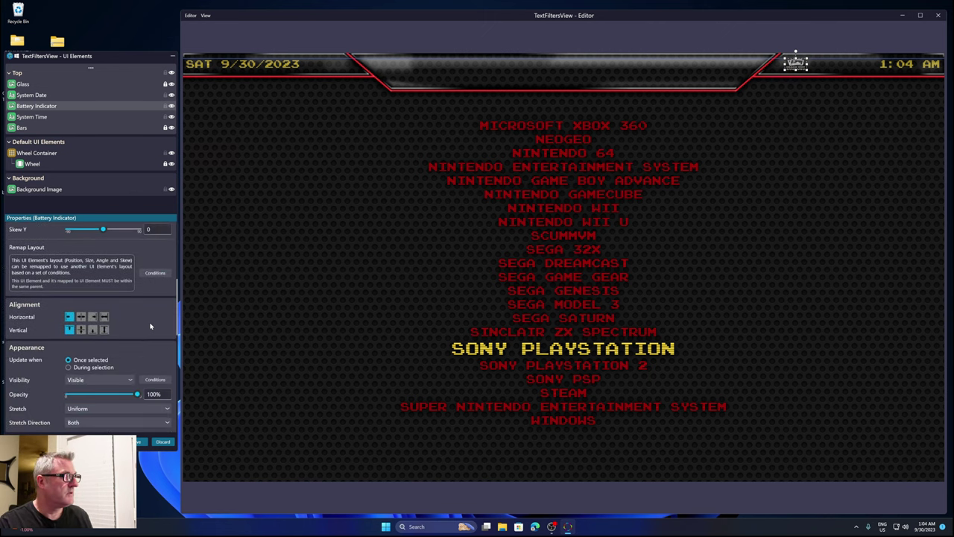
scroll(150, 327, down, 1)
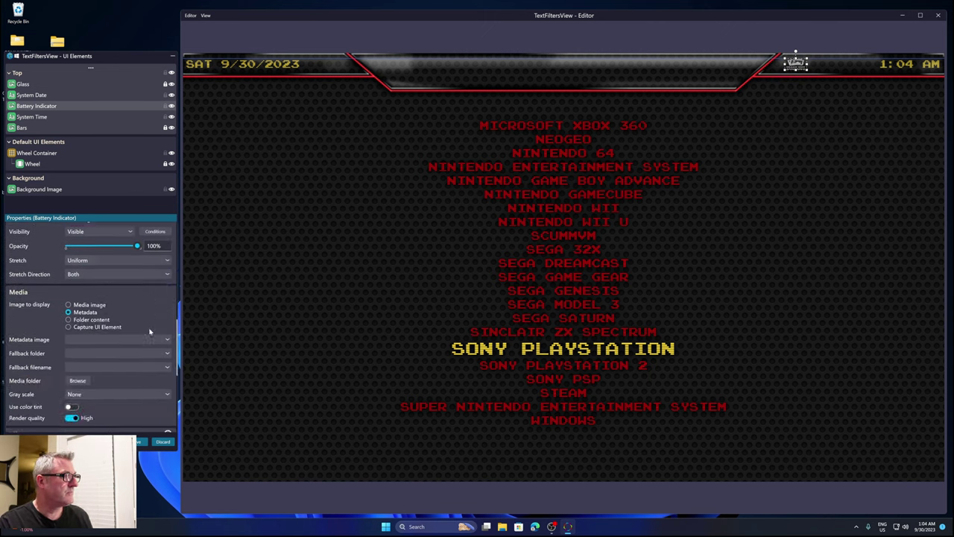
click(86, 339)
scroll(82, 298, down, 2)
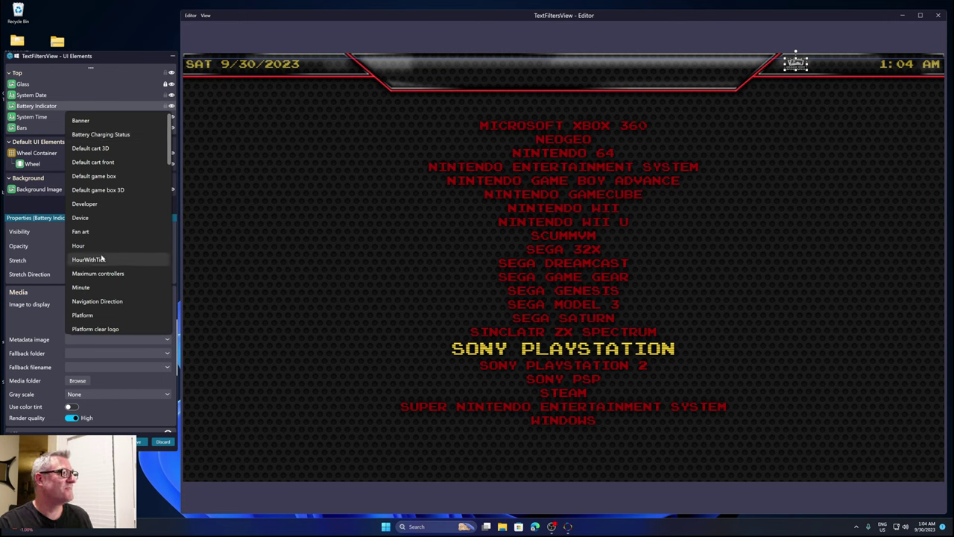
scroll(101, 258, down, 2)
scroll(103, 258, down, 8)
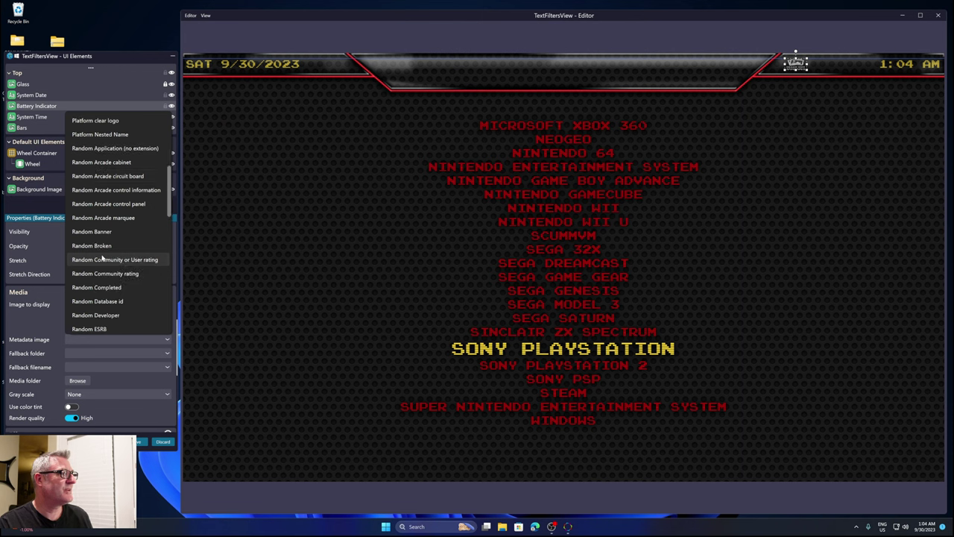
scroll(102, 258, down, 3)
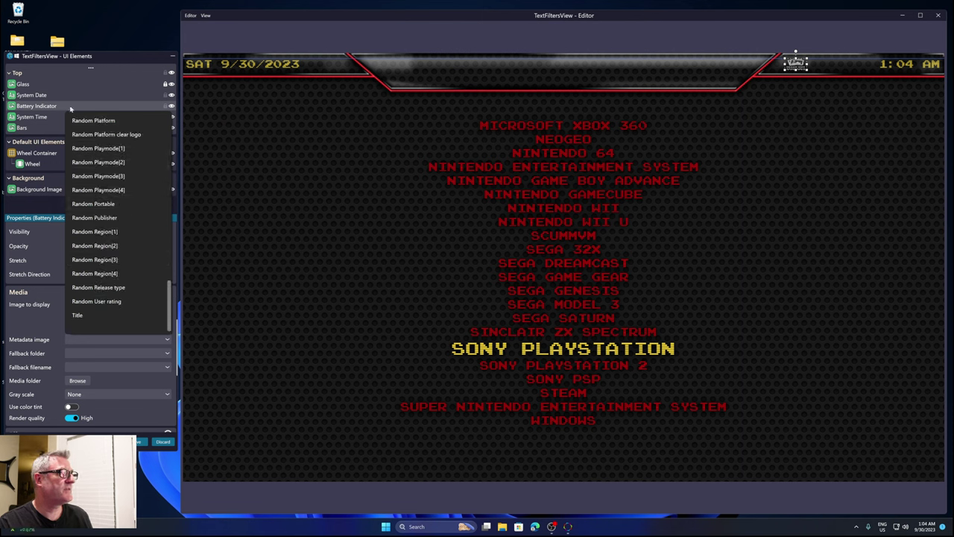
click(189, 82)
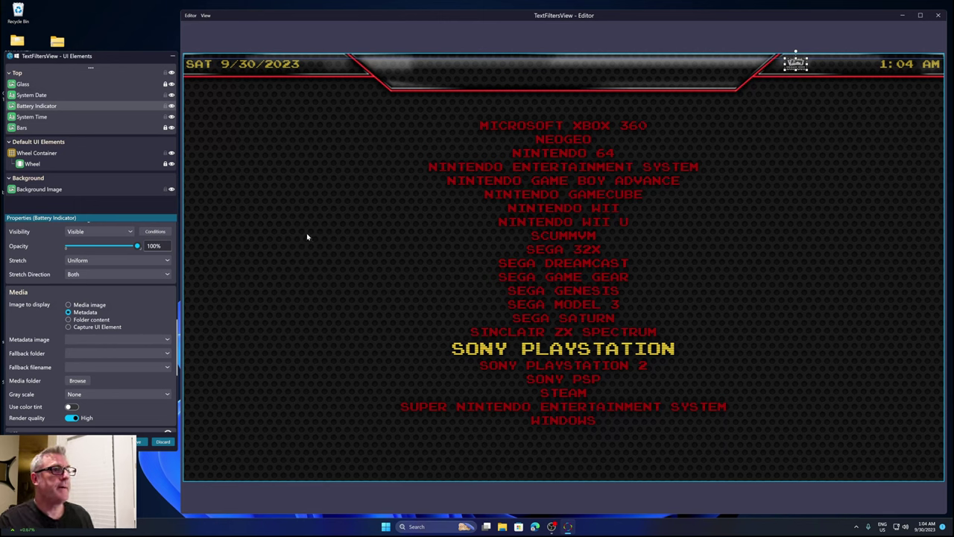
Align the Wheel Container to the right edge of the canvas, vertically centered
click(534, 237)
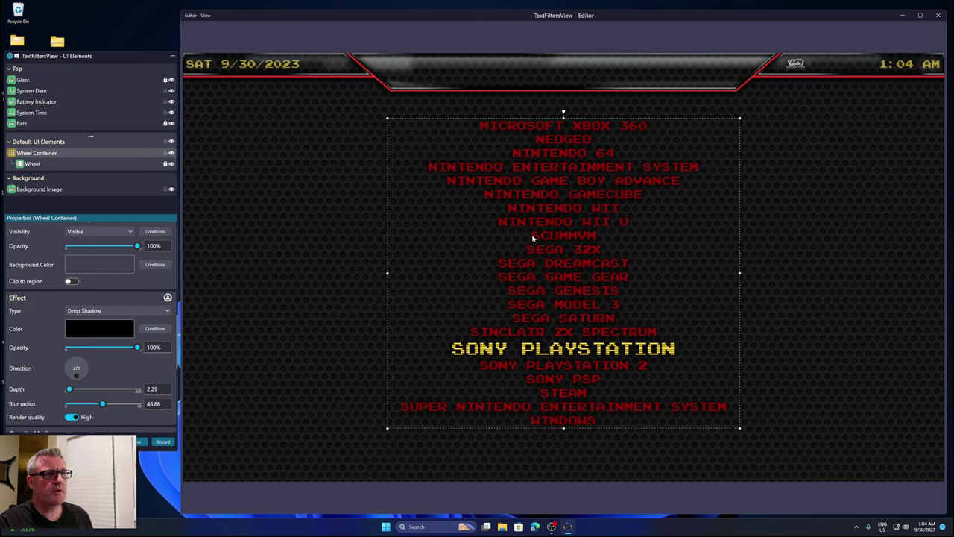
right_click(57, 153)
mouse_move(82, 265)
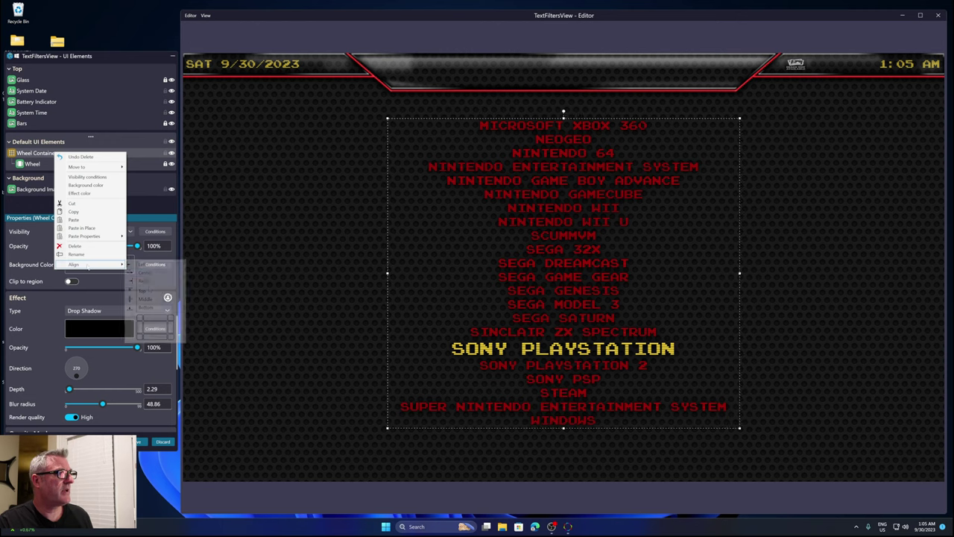
click(170, 328)
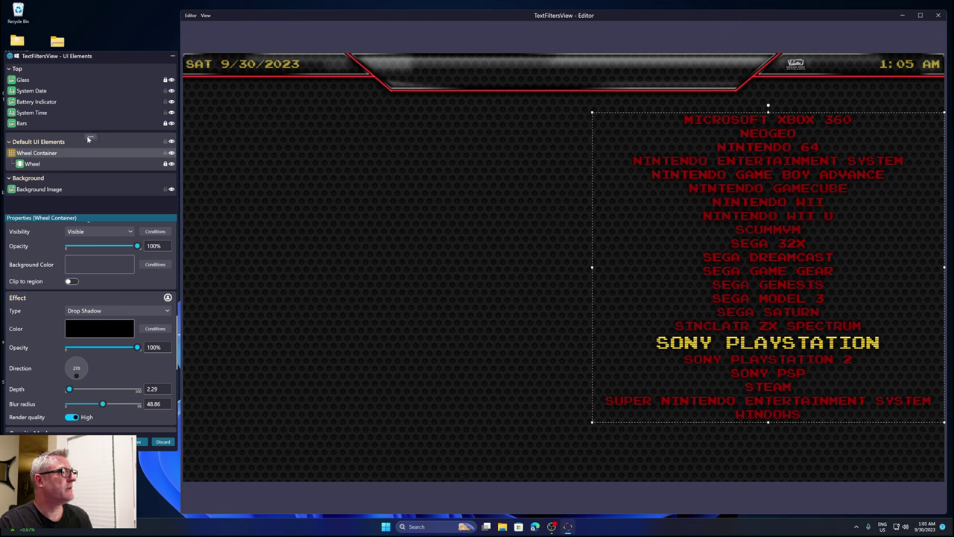
Create a new element group named Video and place it between the Top and Default UI Elements groups
right_click(90, 71)
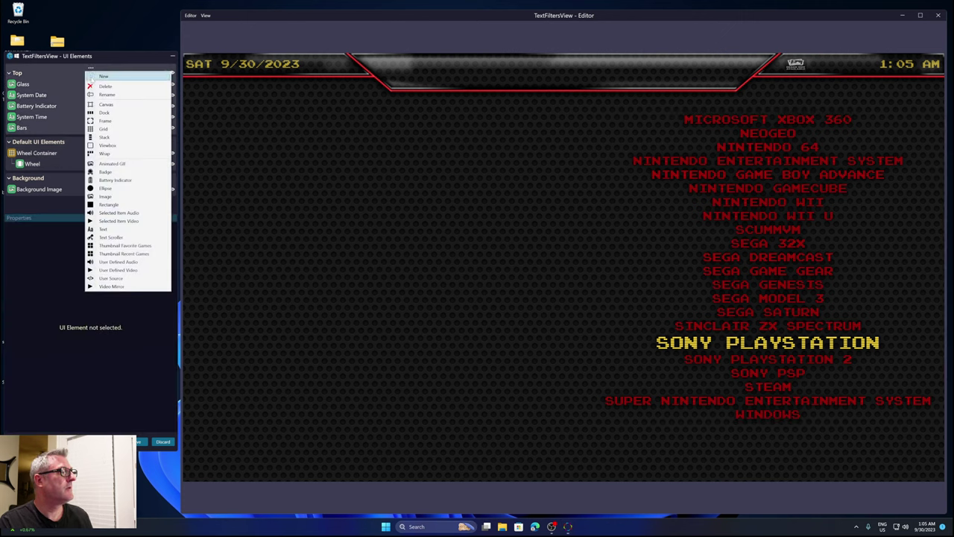
click(93, 77)
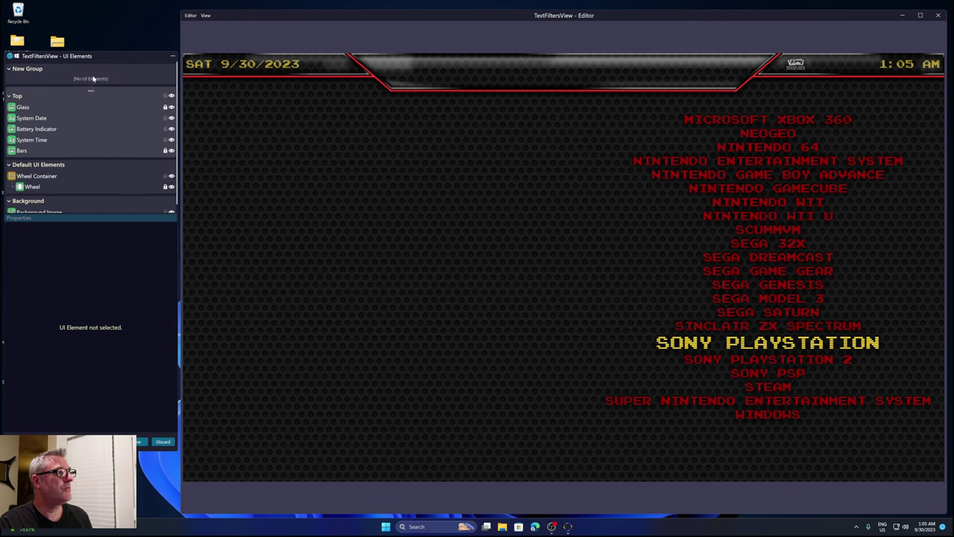
double_click(50, 85)
text(Video)
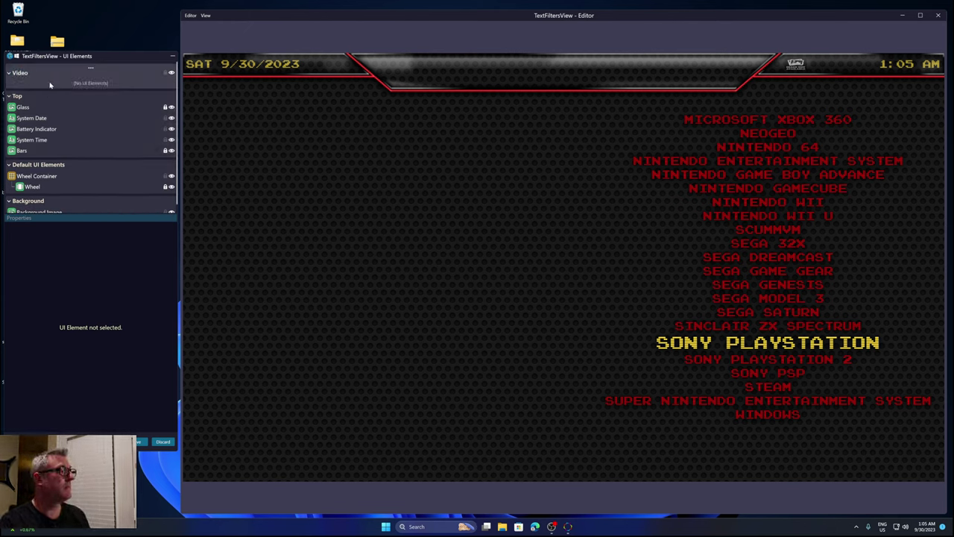
drag(29, 77, 35, 163)
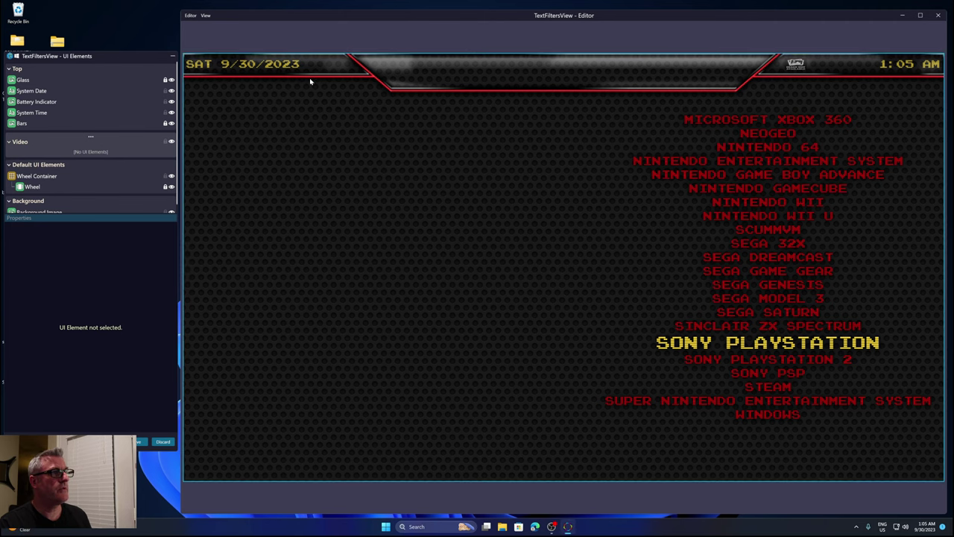
scroll(64, 202, down, 1)
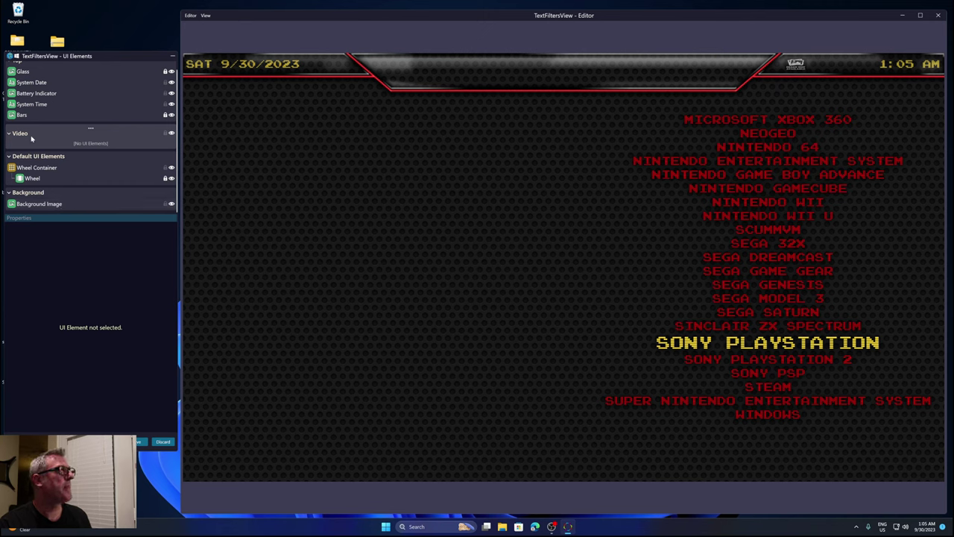
Add an image element to the Video group and name it Video Border
click(91, 130)
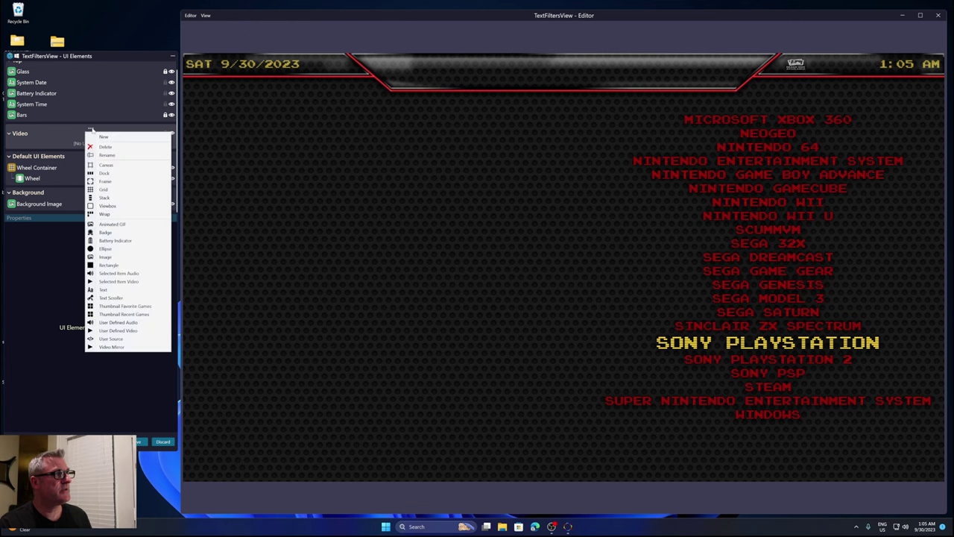
click(96, 256)
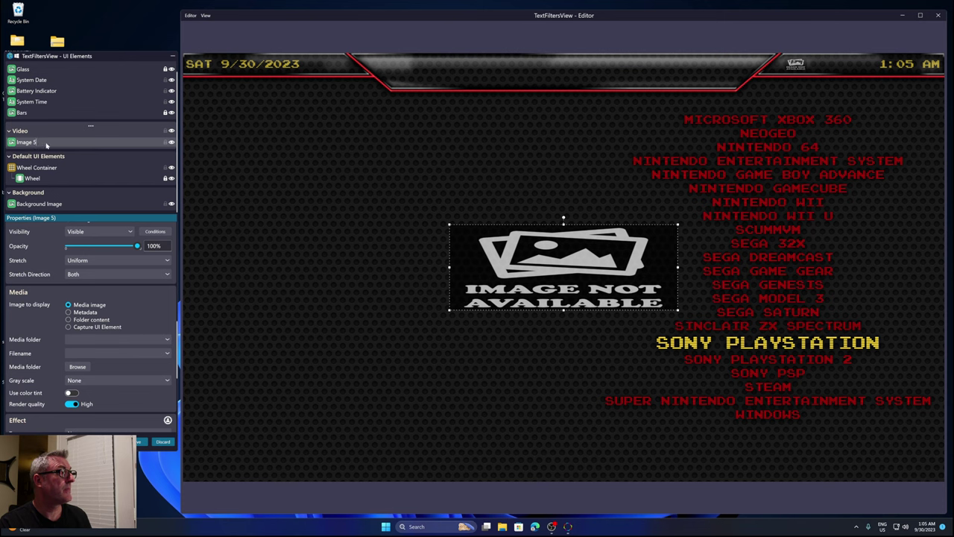
double_click(48, 144)
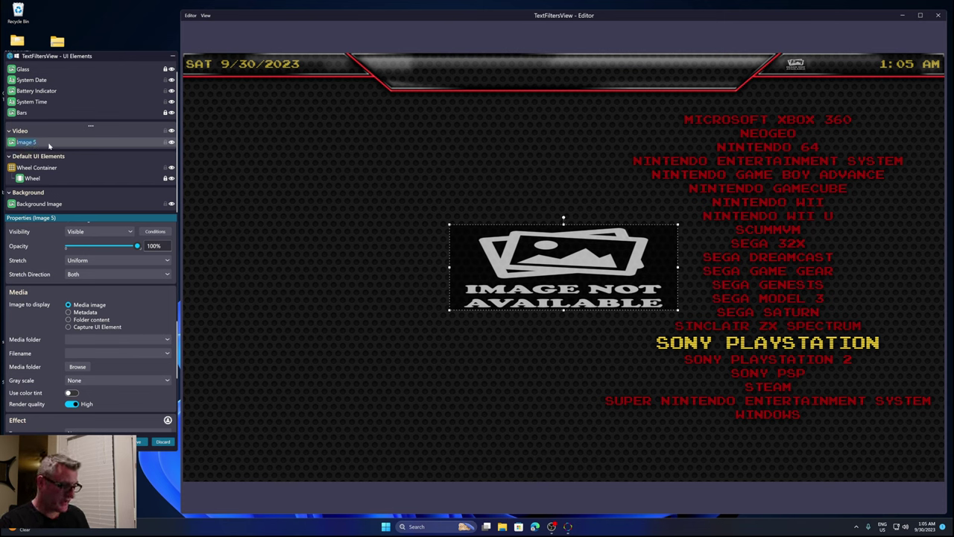
text(Vid)
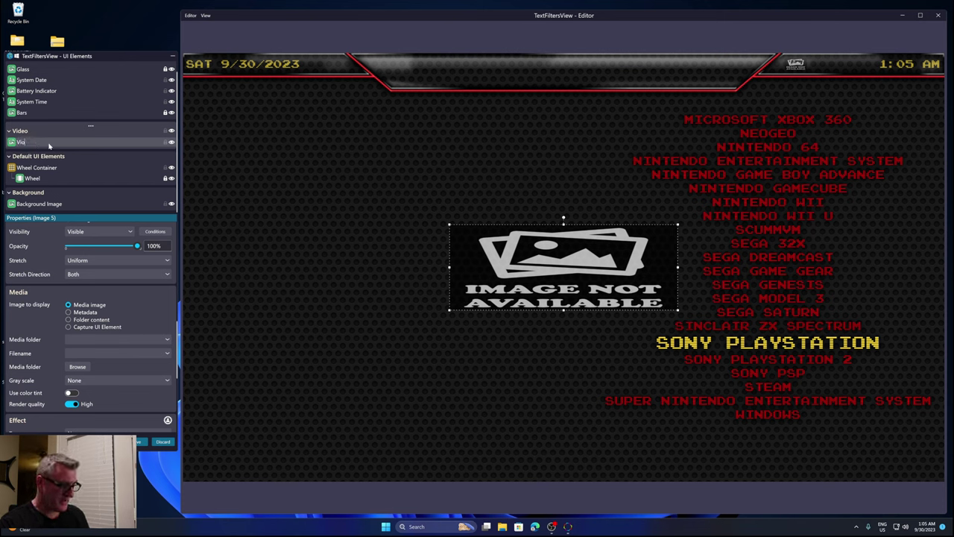
text(eo)
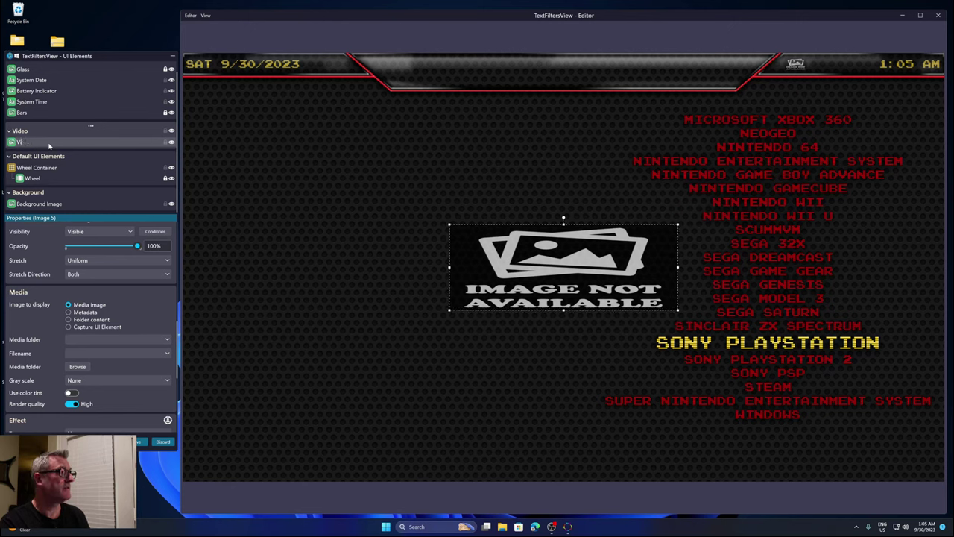
text( Border)
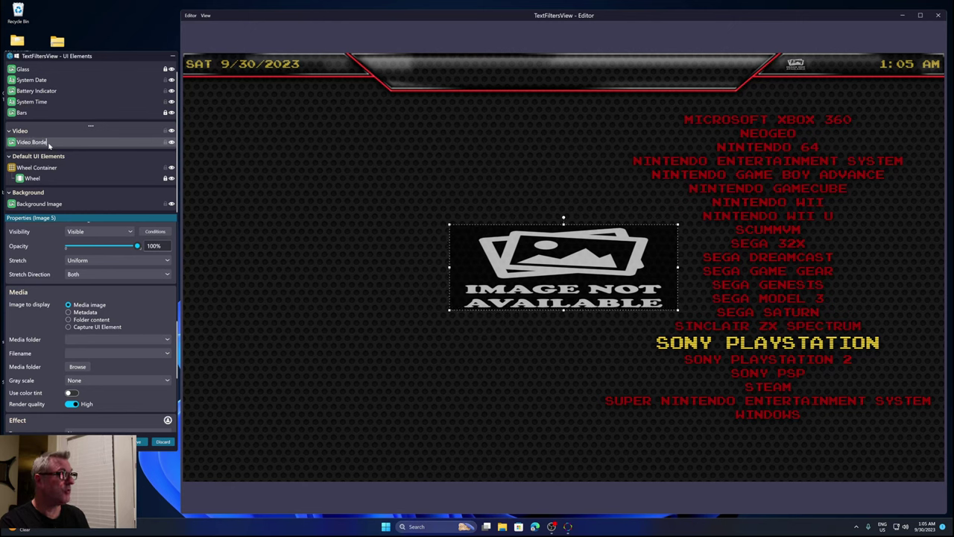
key(Return)
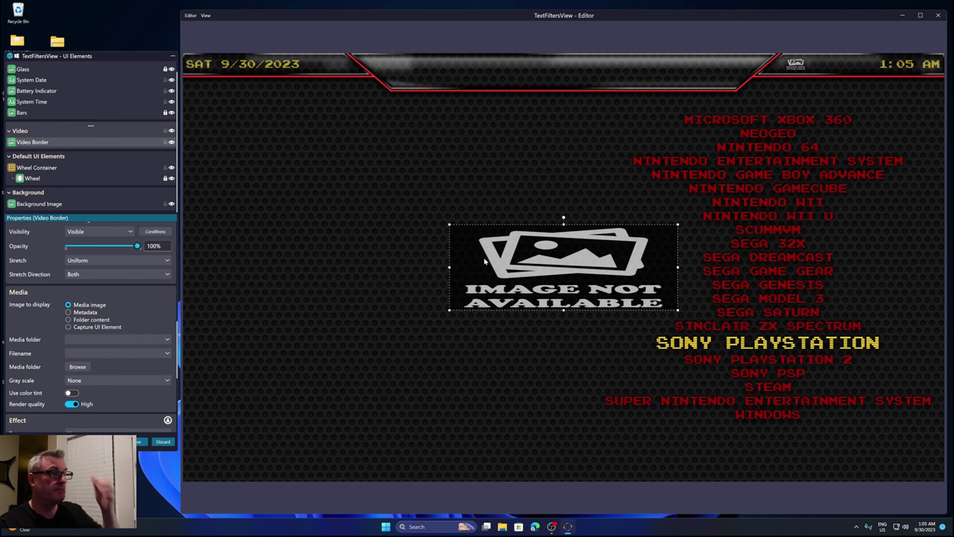
Add a grid element to the Video group and name it Video Container
drag(484, 261, 411, 191)
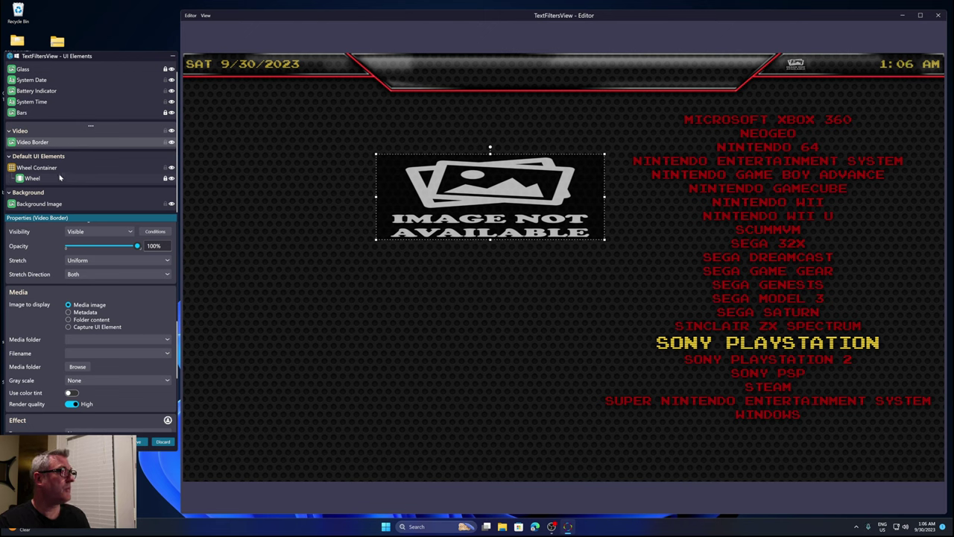
click(91, 128)
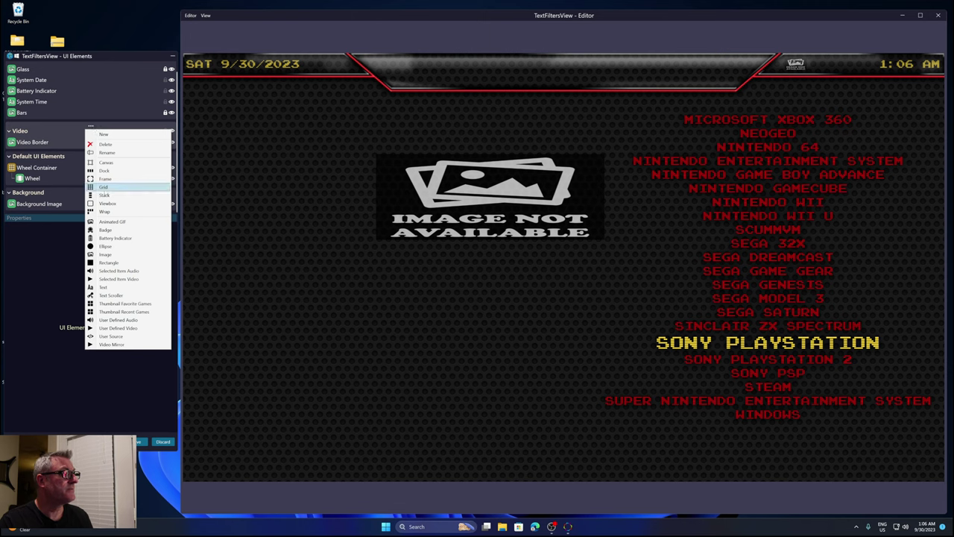
click(103, 186)
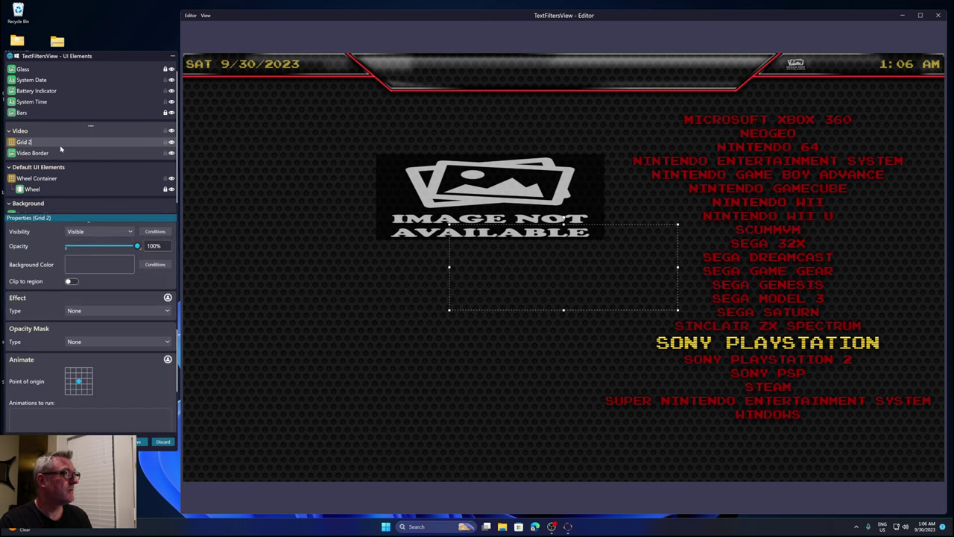
text(Video)
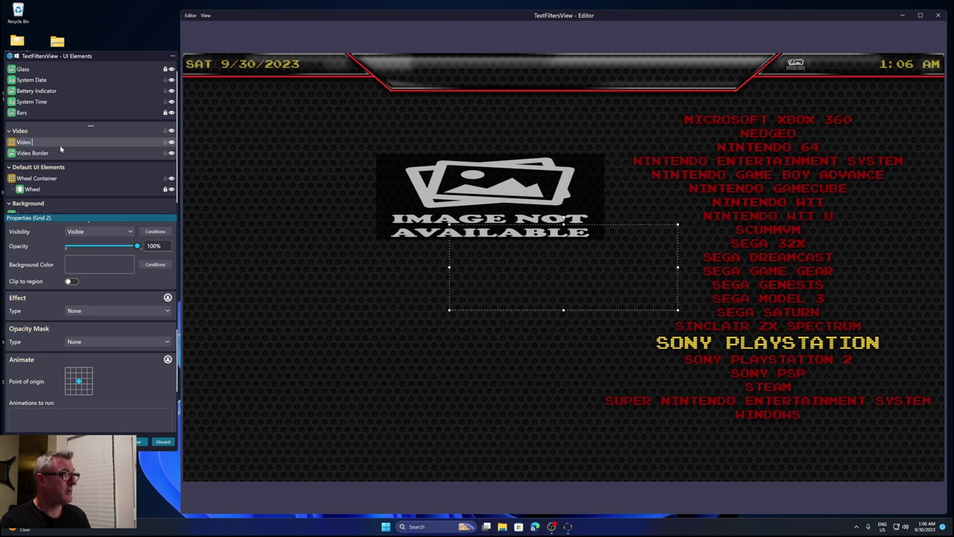
text( Cont)
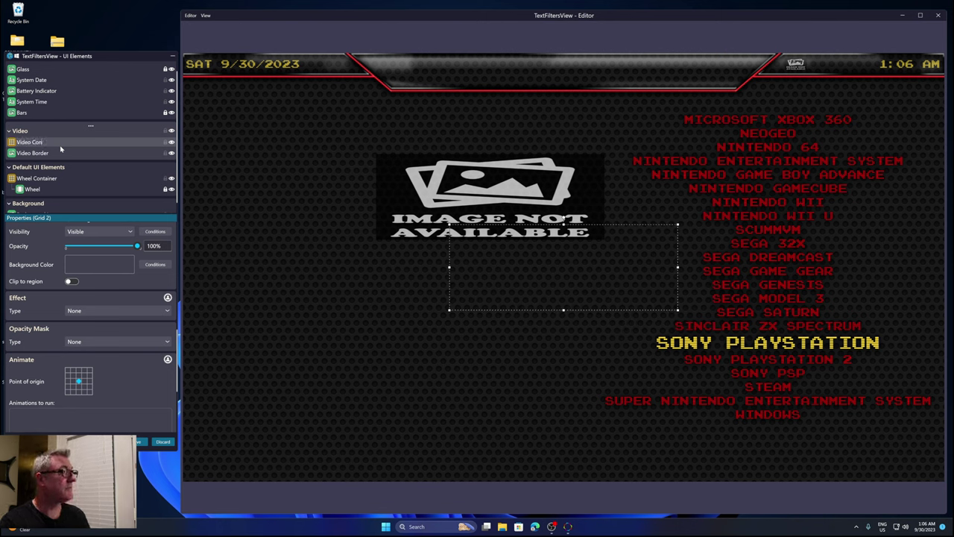
text(ainer)
key(Return)
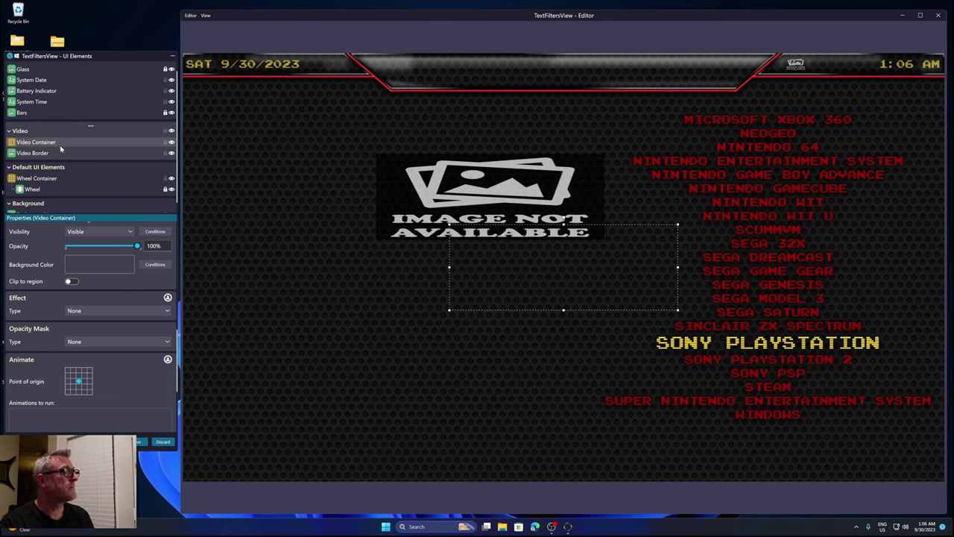
Nest the Video Border element inside the Video Container and make it fill its parent
click(42, 153)
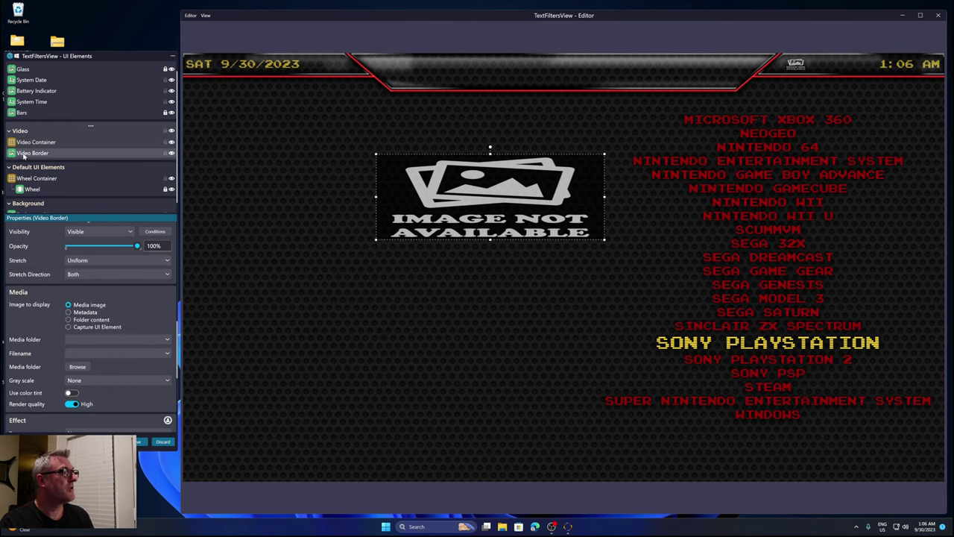
drag(45, 147, 46, 143)
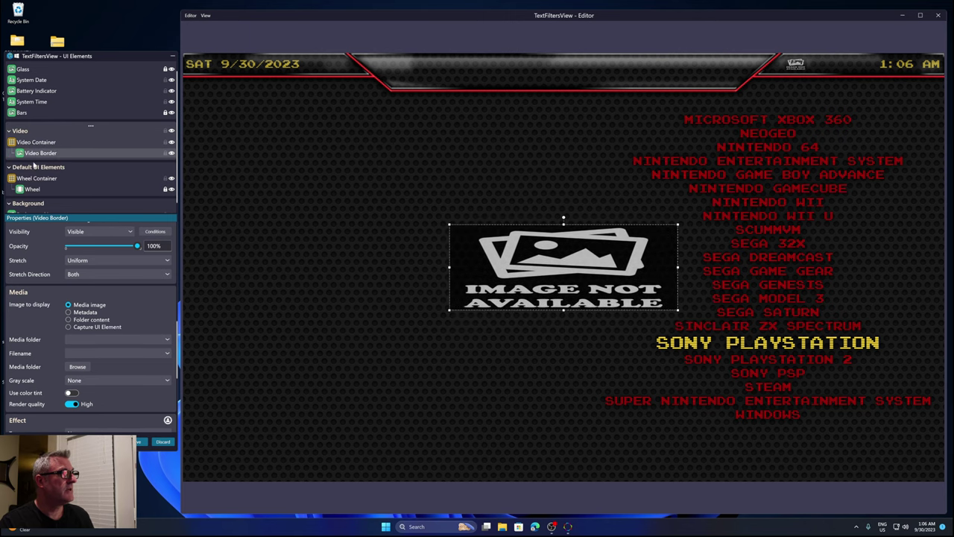
scroll(41, 255, up, 5)
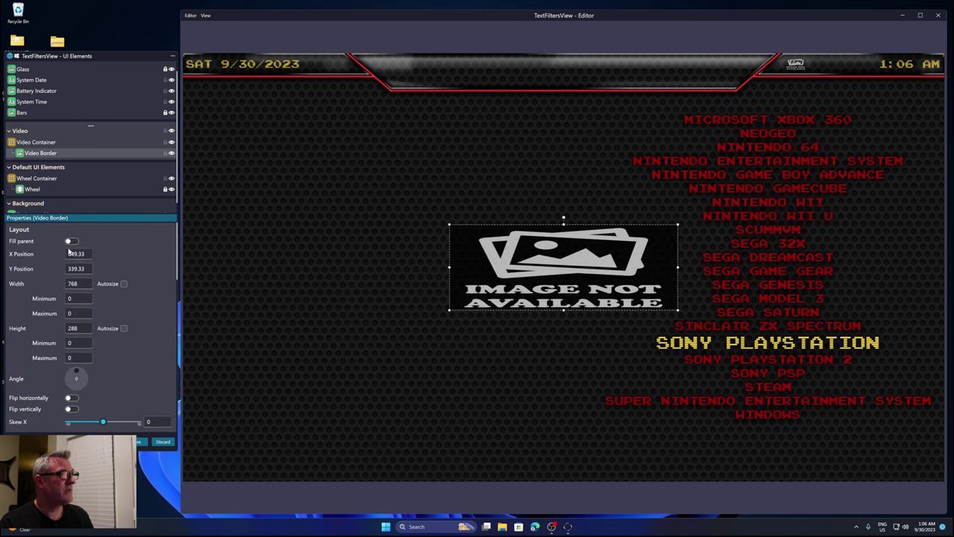
click(71, 241)
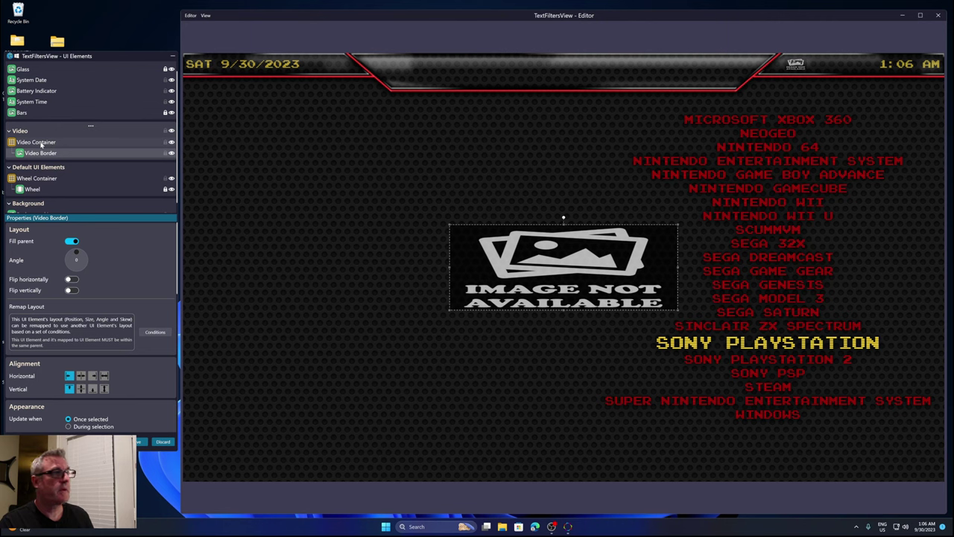
click(165, 153)
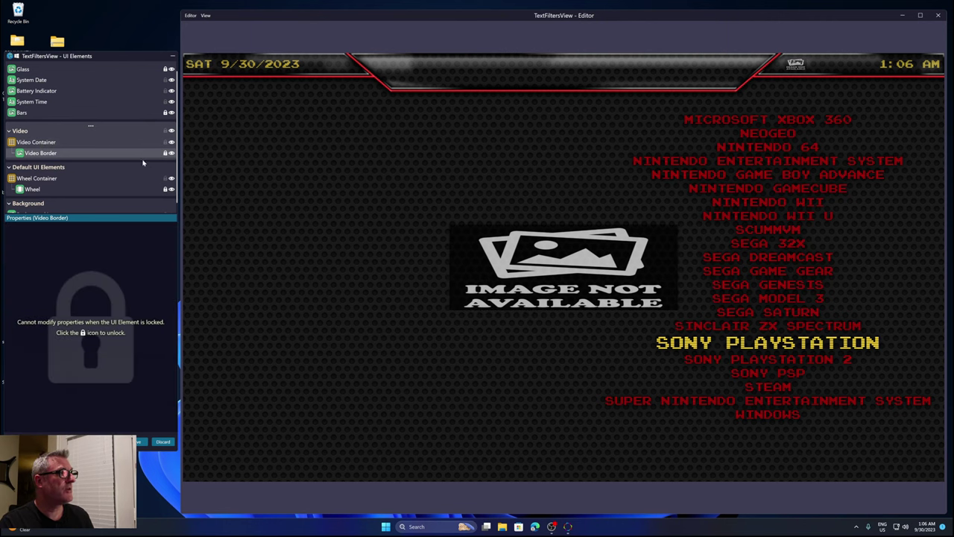
click(49, 145)
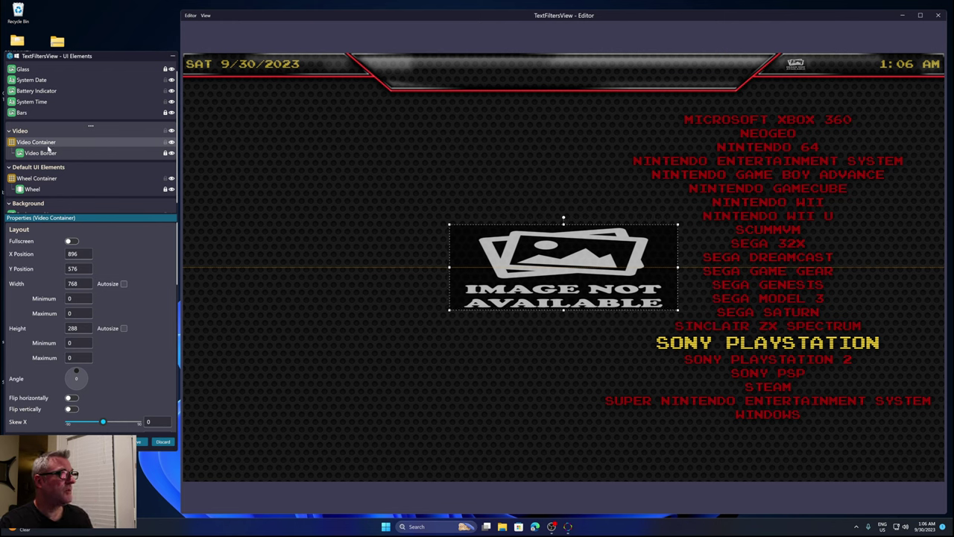
click(165, 153)
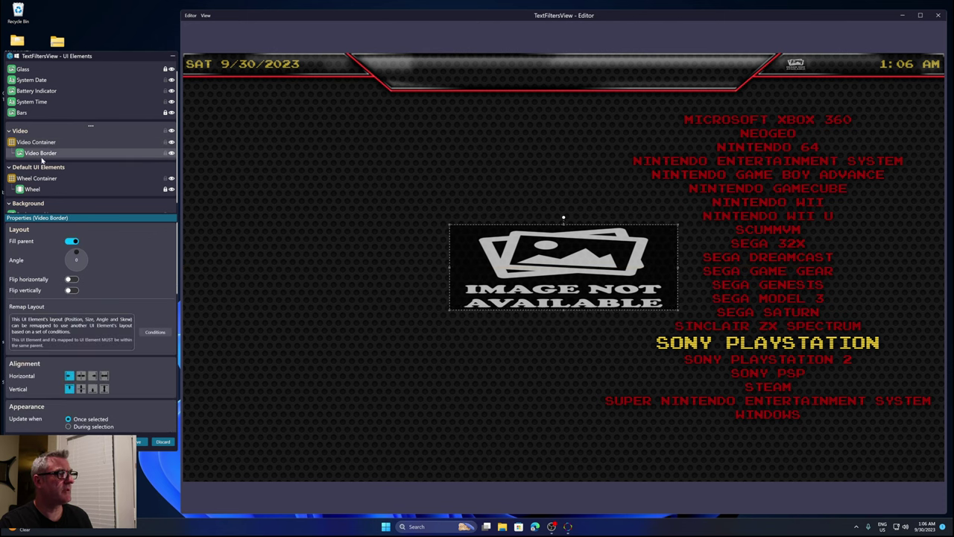
Set the Video Border's media image to Carbon Border.png from the Gfx media folder
scroll(36, 271, down, 4)
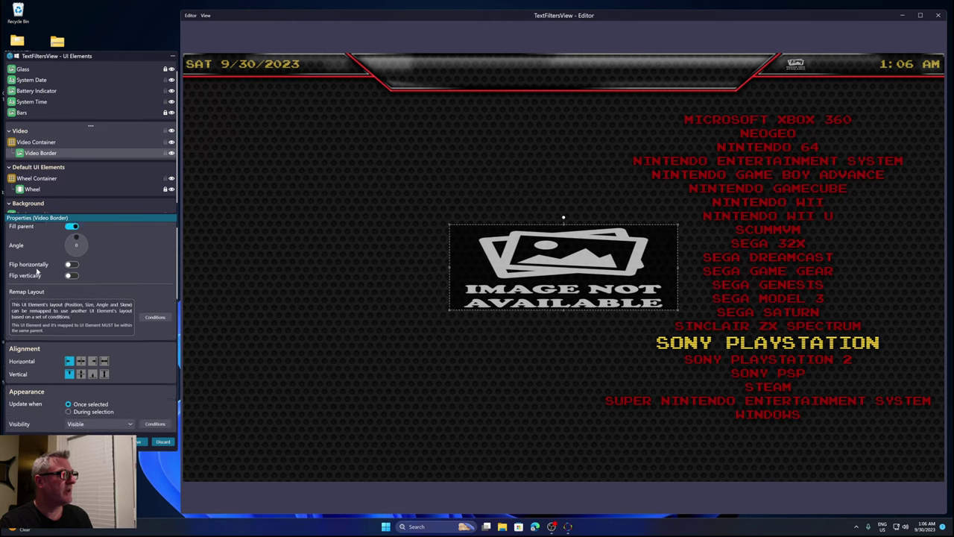
scroll(37, 271, down, 3)
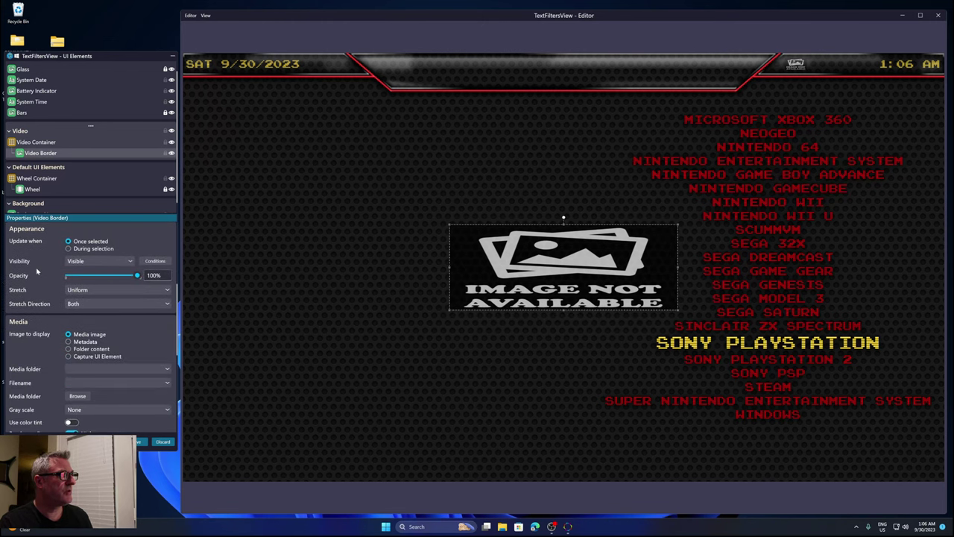
click(82, 339)
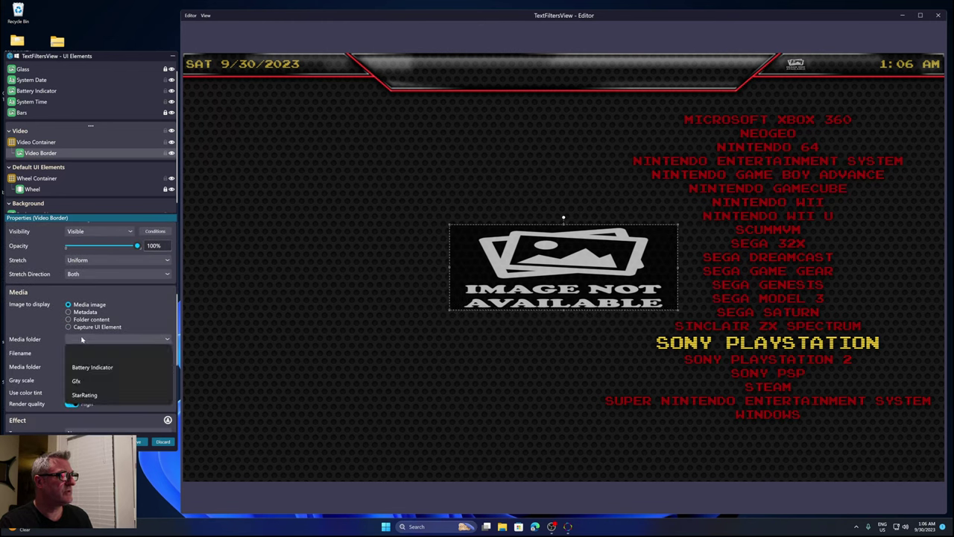
click(81, 382)
click(90, 354)
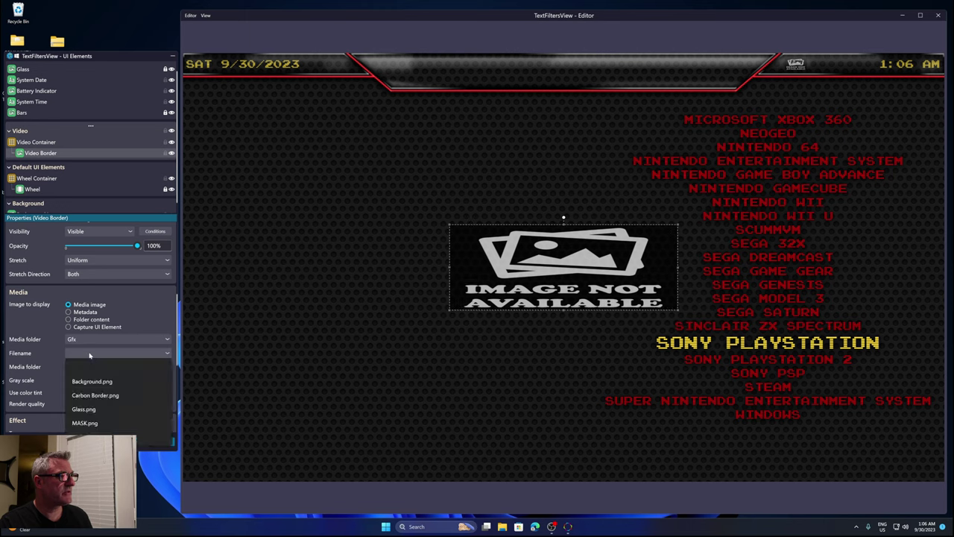
click(95, 395)
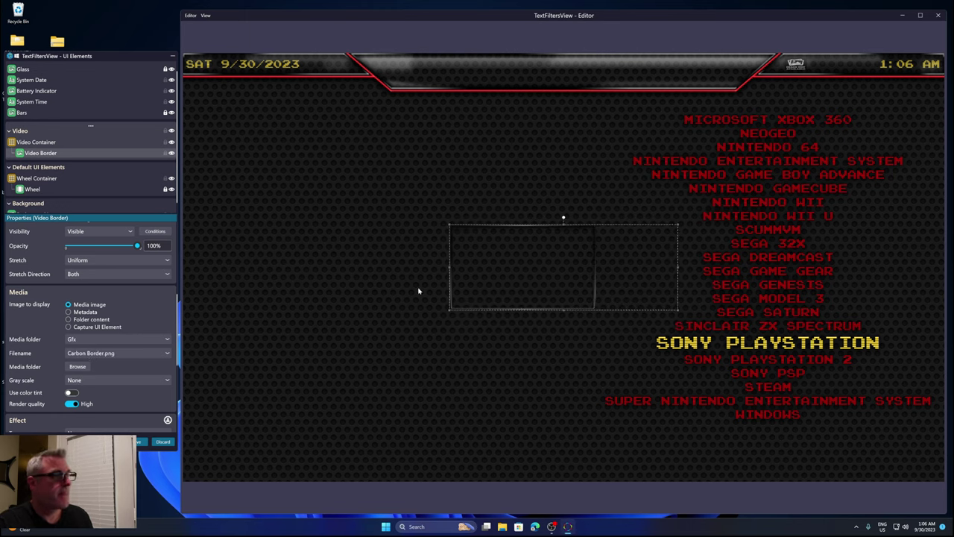
Enlarge the Video Container from its lower-right corner, mostly in height, to try how the carbon border scales
scroll(43, 375, down, 2)
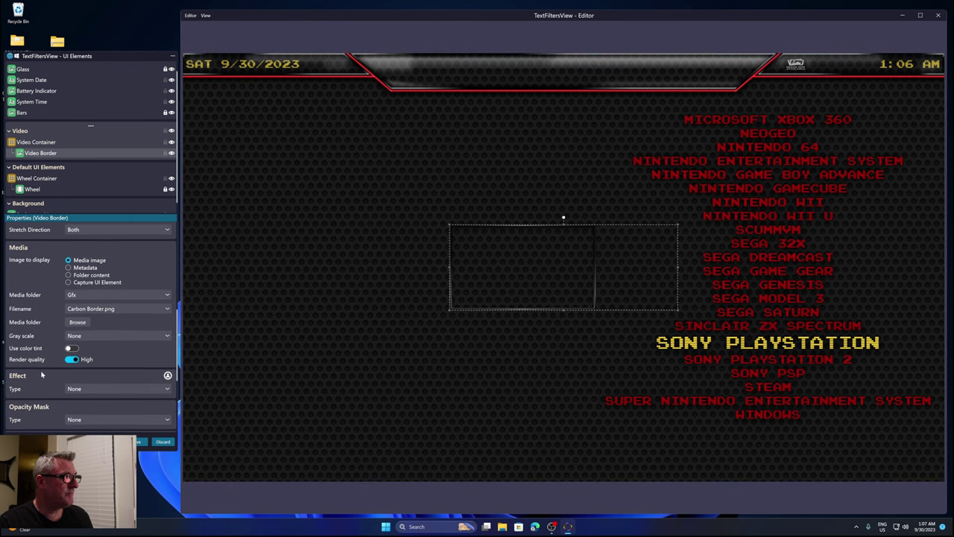
scroll(43, 375, down, 1)
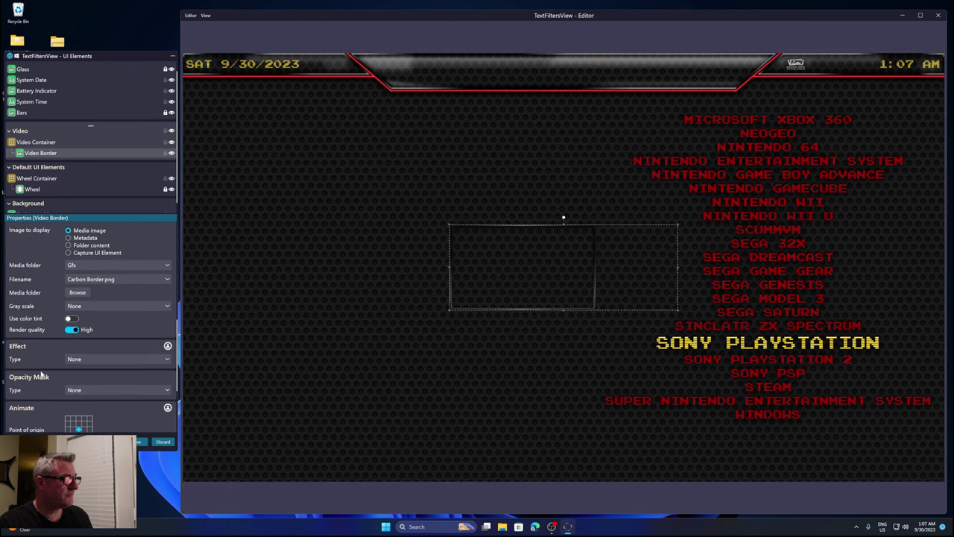
scroll(43, 375, up, 1)
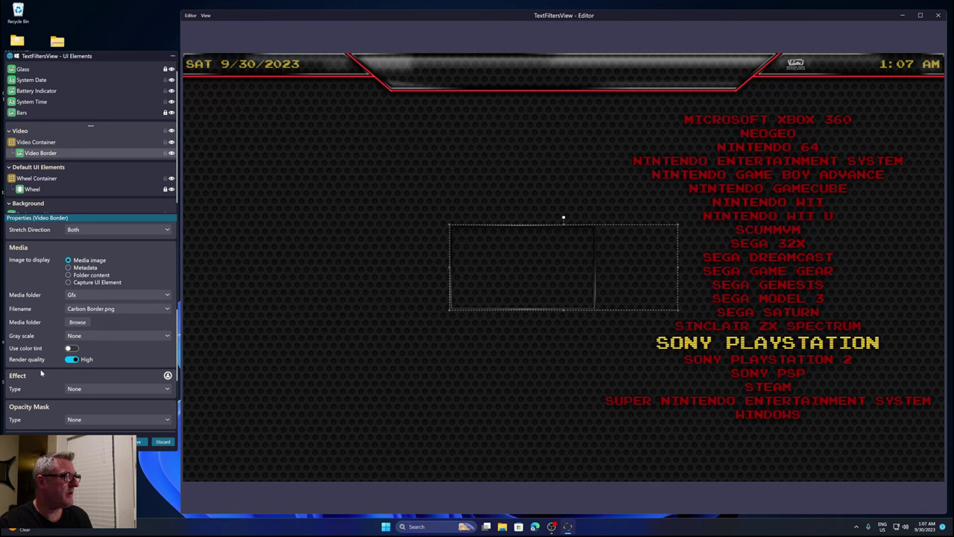
scroll(42, 373, up, 2)
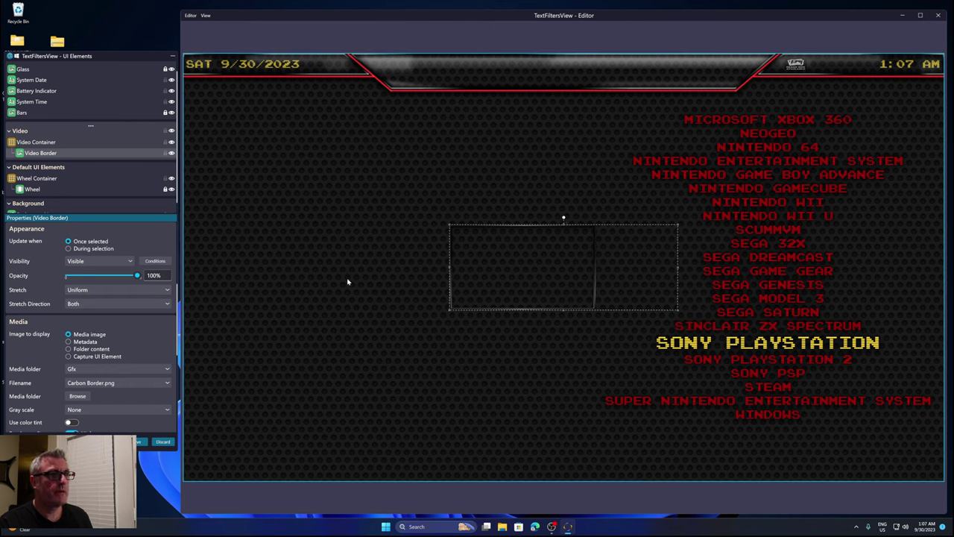
click(522, 268)
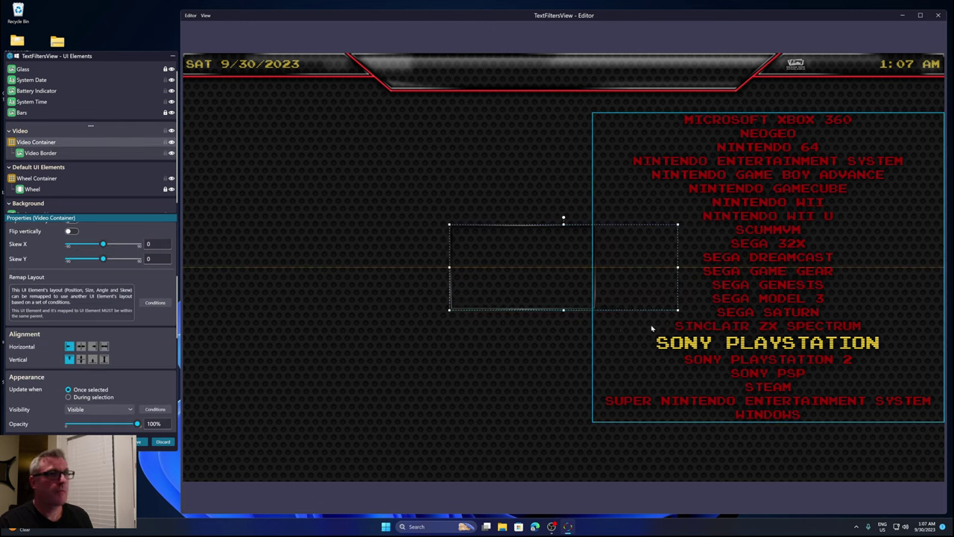
drag(676, 314, 701, 378)
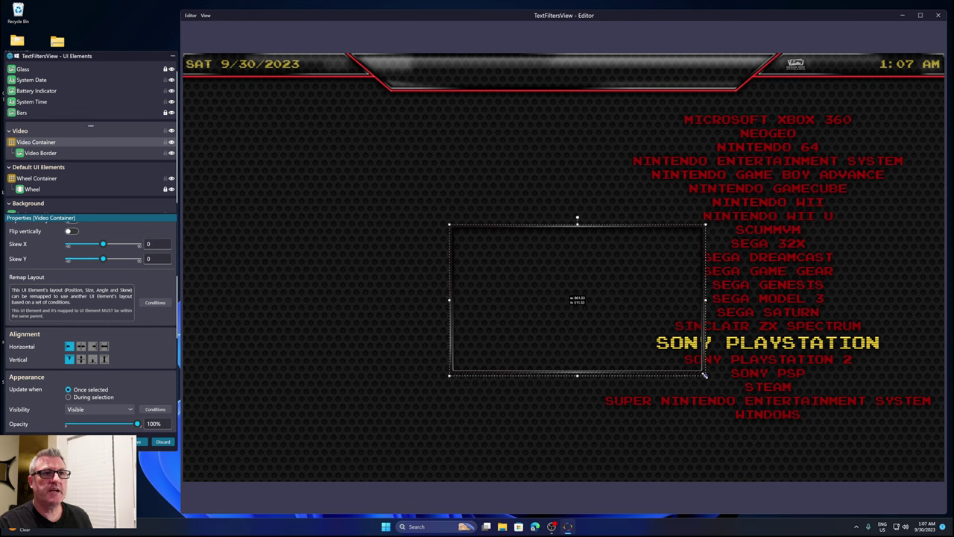
drag(710, 379, 606, 332)
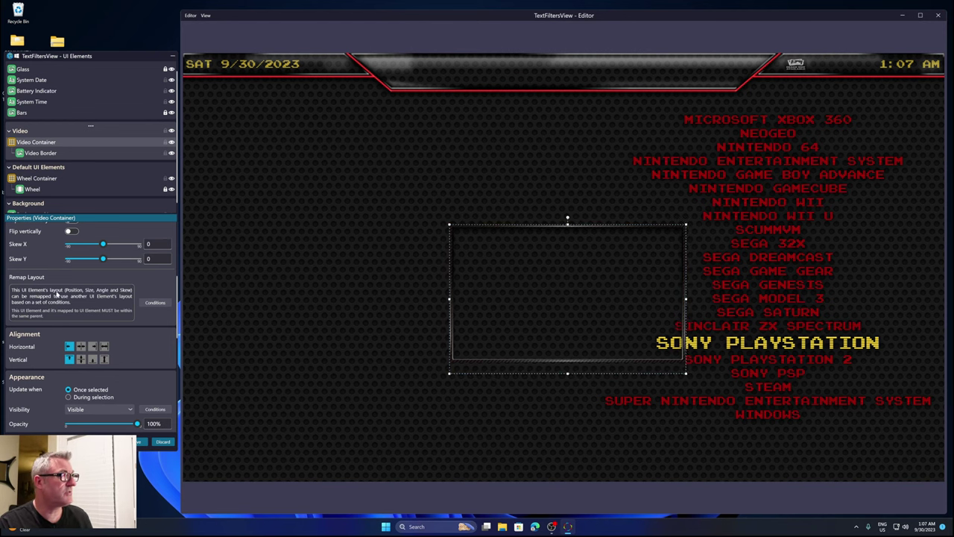
Set the Video Border's stretch mode to Fill
scroll(47, 280, up, 1)
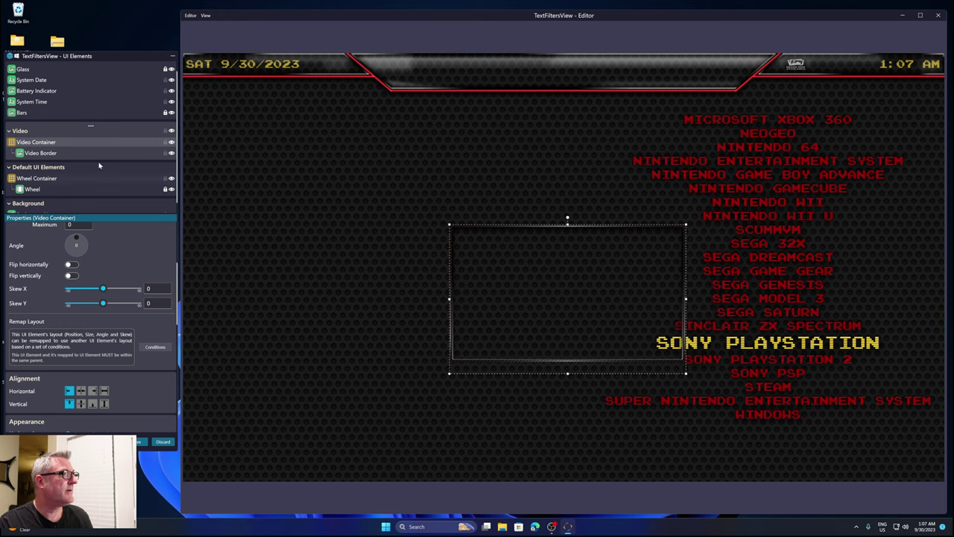
click(61, 153)
click(71, 337)
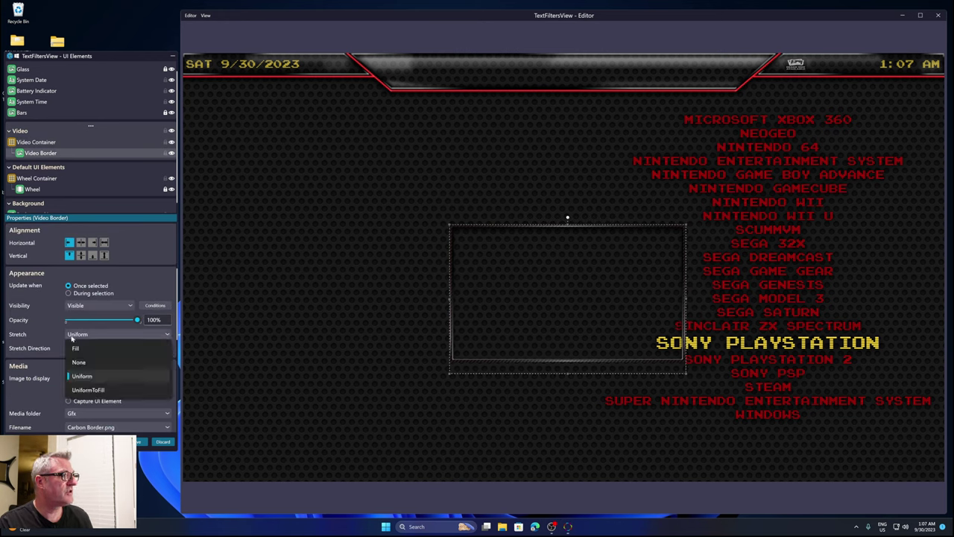
click(76, 349)
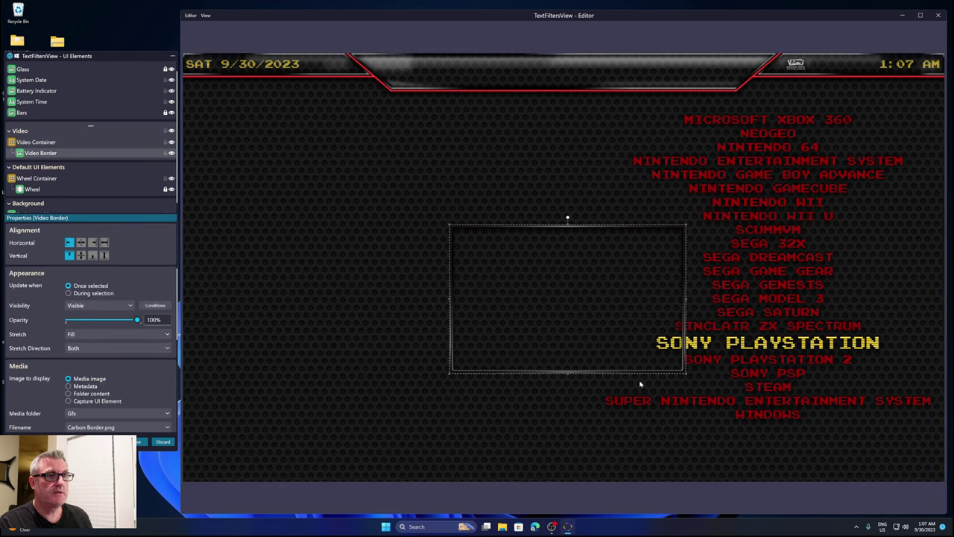
Lock the Video Border element inside the Video Container
click(125, 144)
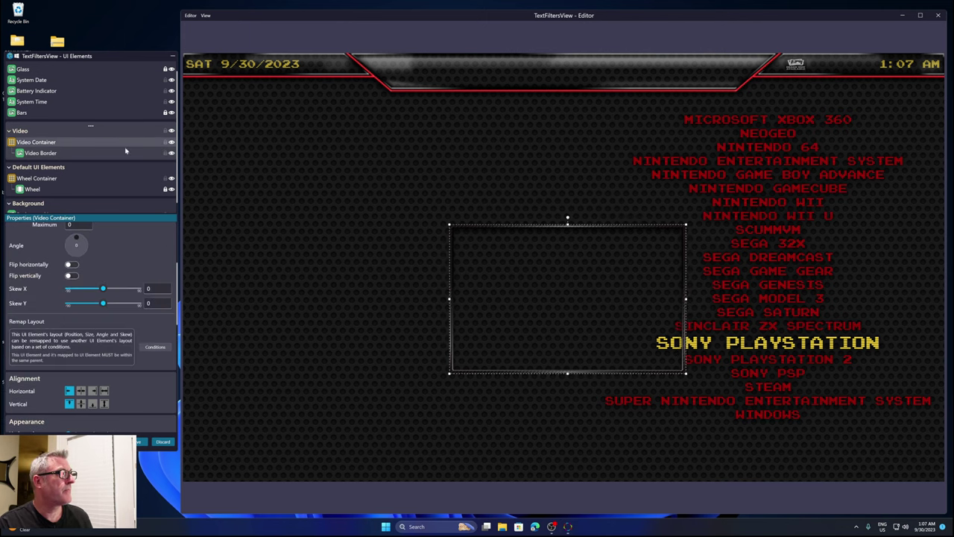
click(166, 154)
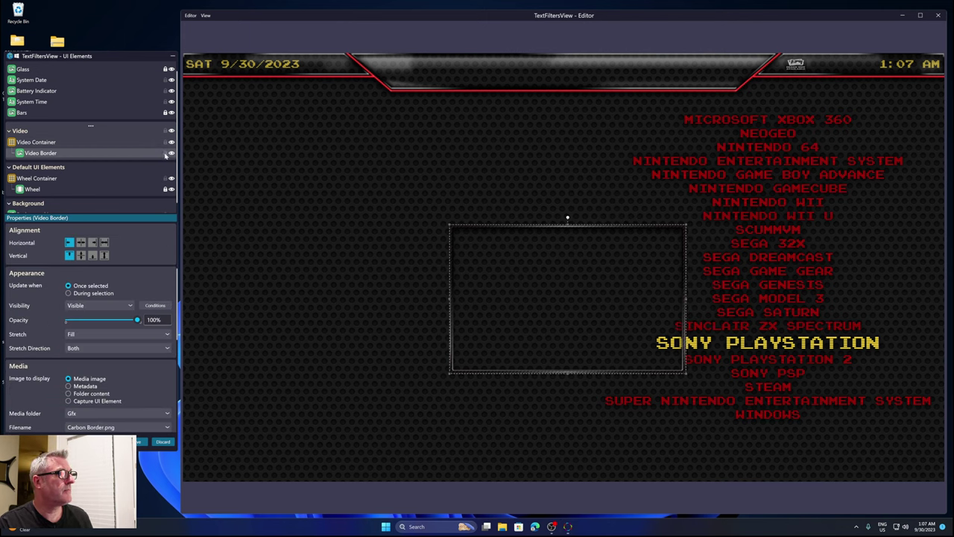
click(165, 153)
Stretch the Video Container into a wide rectangle and place it in the empty area beside the system list
click(112, 142)
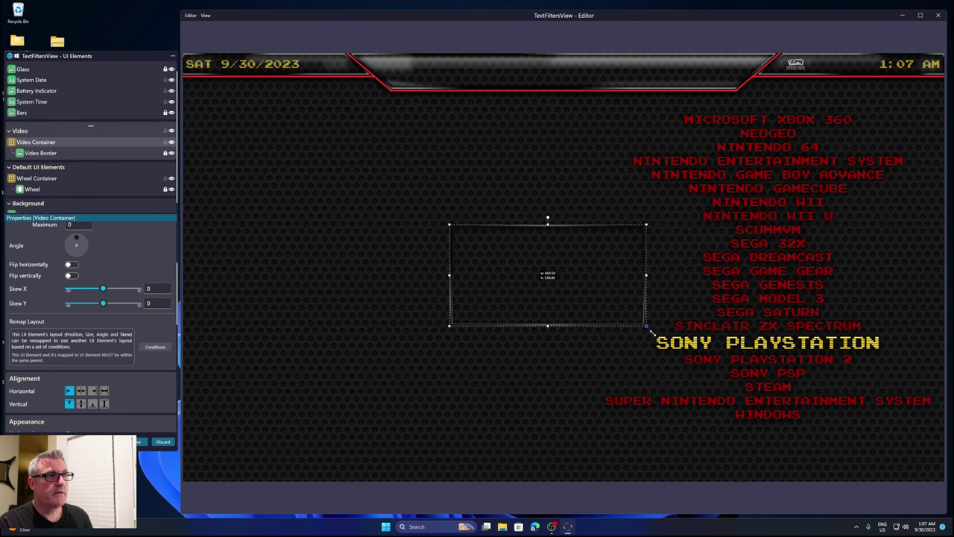
drag(690, 402, 856, 377)
drag(841, 268, 604, 215)
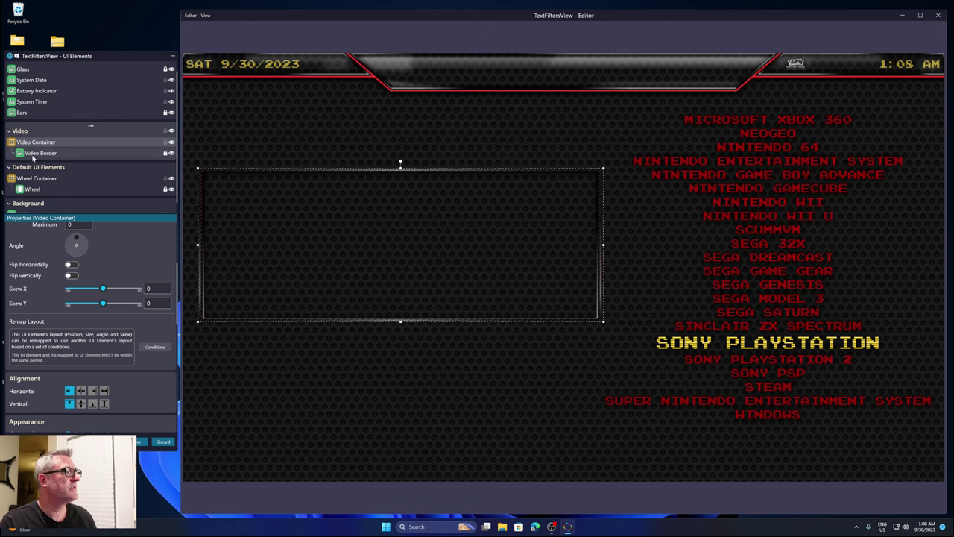
Unlock the Video Border and set its stretch mode to Uniform
click(121, 152)
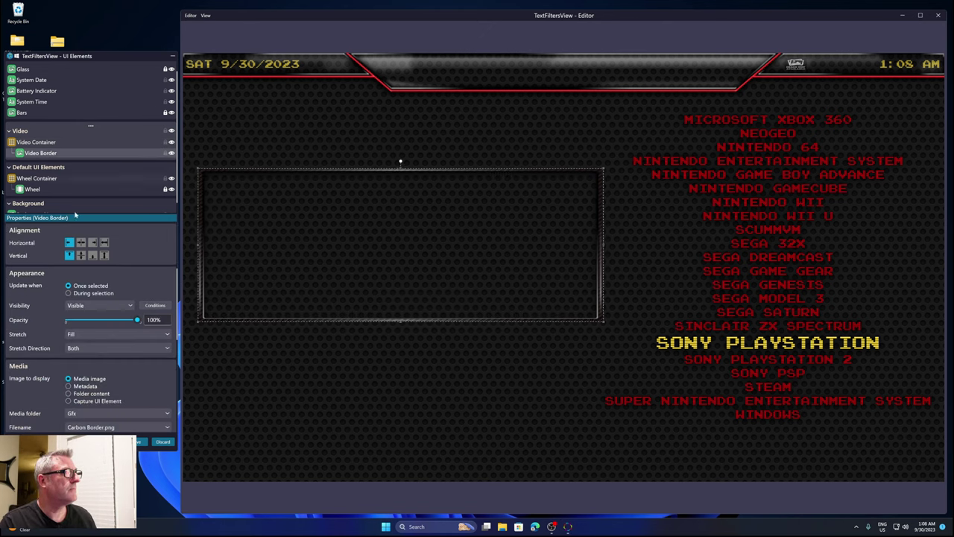
click(74, 334)
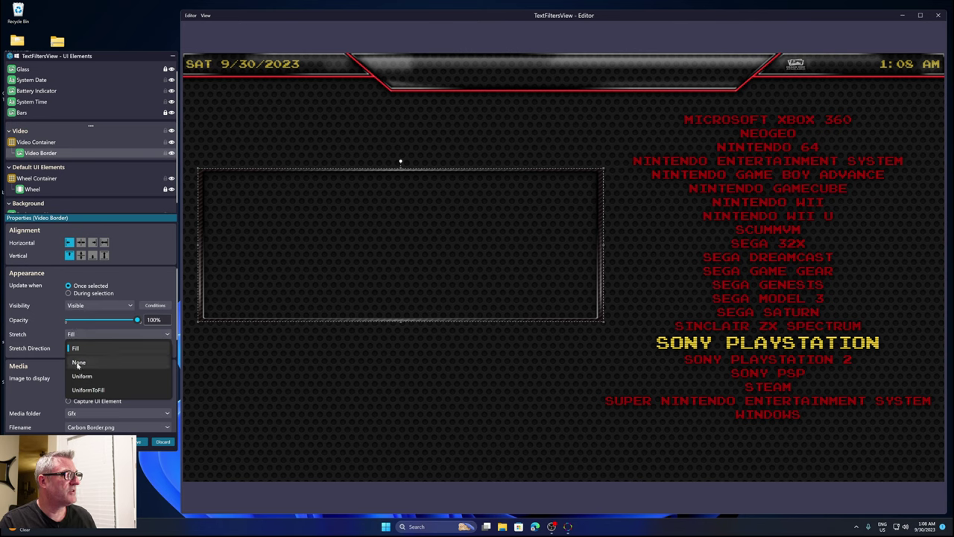
click(82, 375)
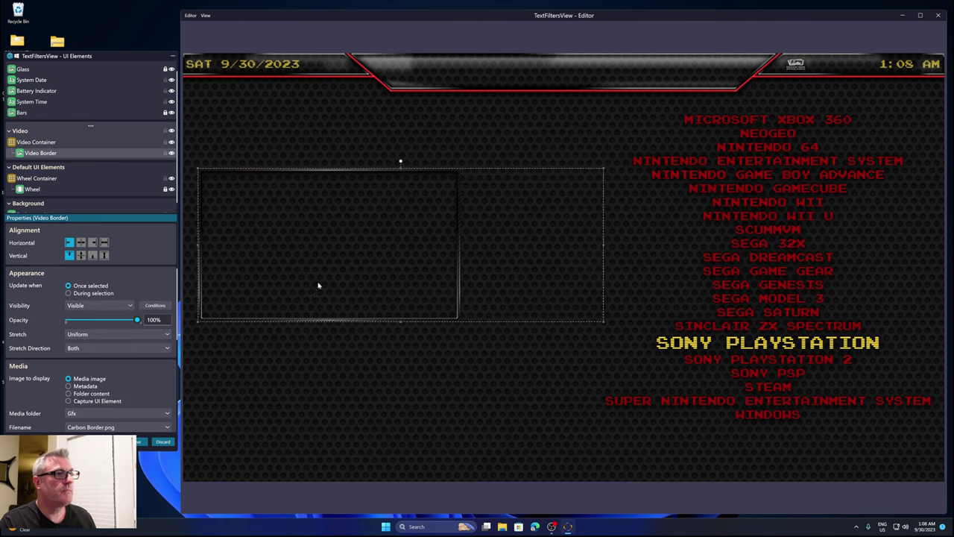
Enlarge the Video Container downward so the carbon border spans the empty area beside the system list, and nudge it upward
click(400, 161)
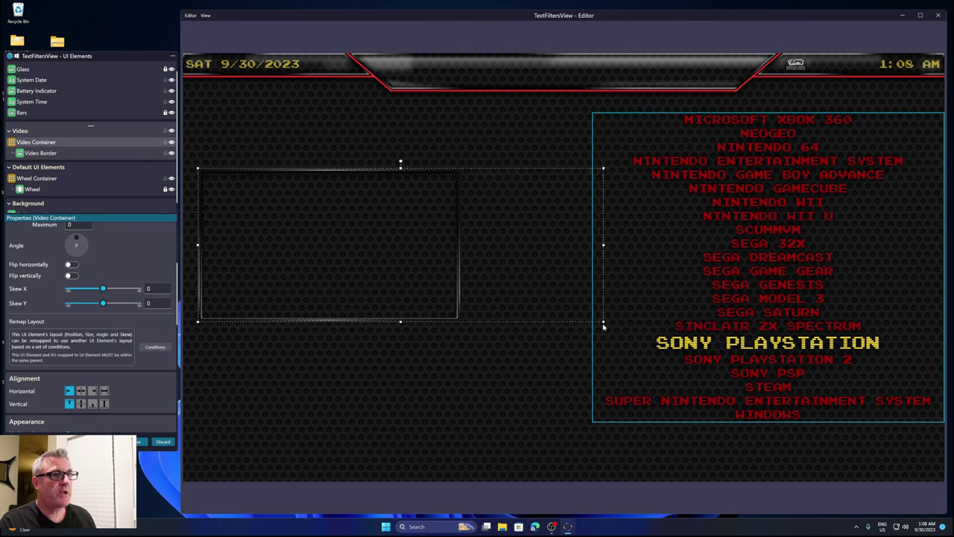
drag(604, 326, 604, 404)
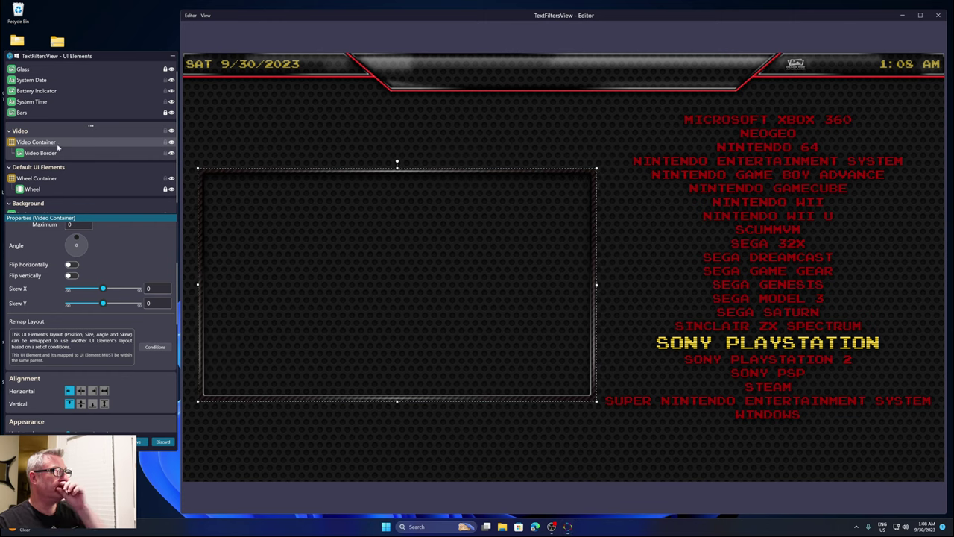
key(Up)
key(Up)
key(Up)
key(Up)
key(Up)
key(Up)
key(Up)
key(Up)
key(Up)
key(Up)
key(Up)
key(Up)
key(Up)
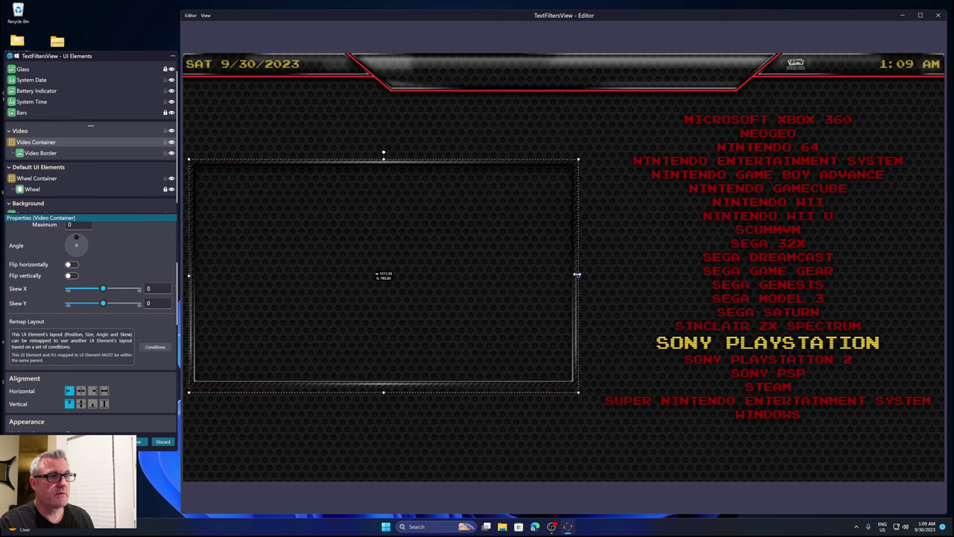
Trim the Video Container's lower edge to fit the carbon border, and nudge the container slightly right and down
drag(384, 393, 382, 388)
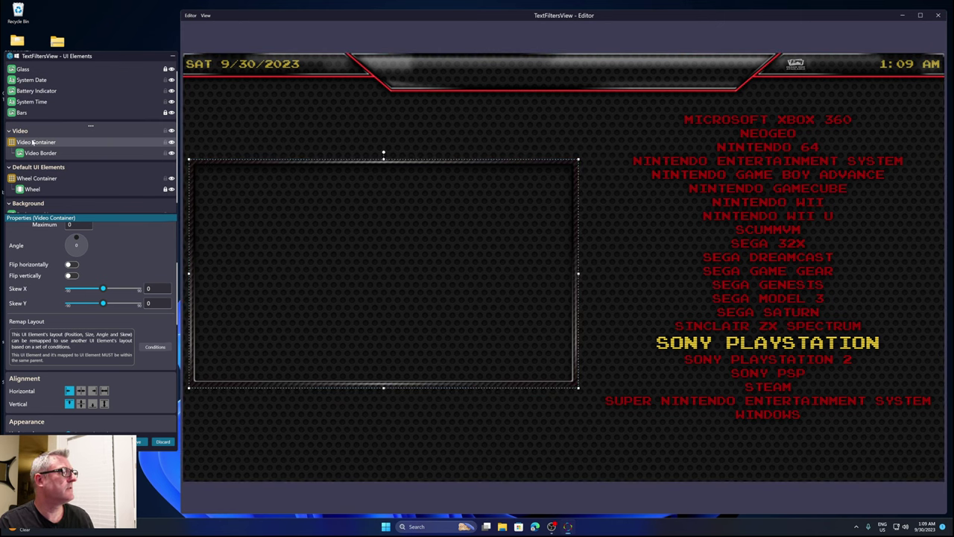
key(Right)
key(Right)
key(Right)
key(Right)
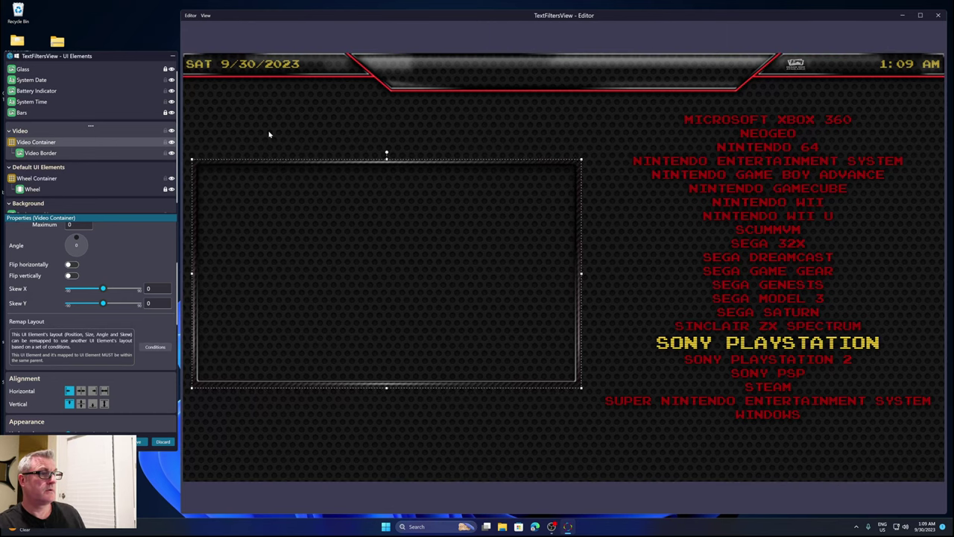
key(Down)
key(Down)
key(Down)
key(Down)
key(Down)
key(Down)
key(Down)
key(Down)
key(Down)
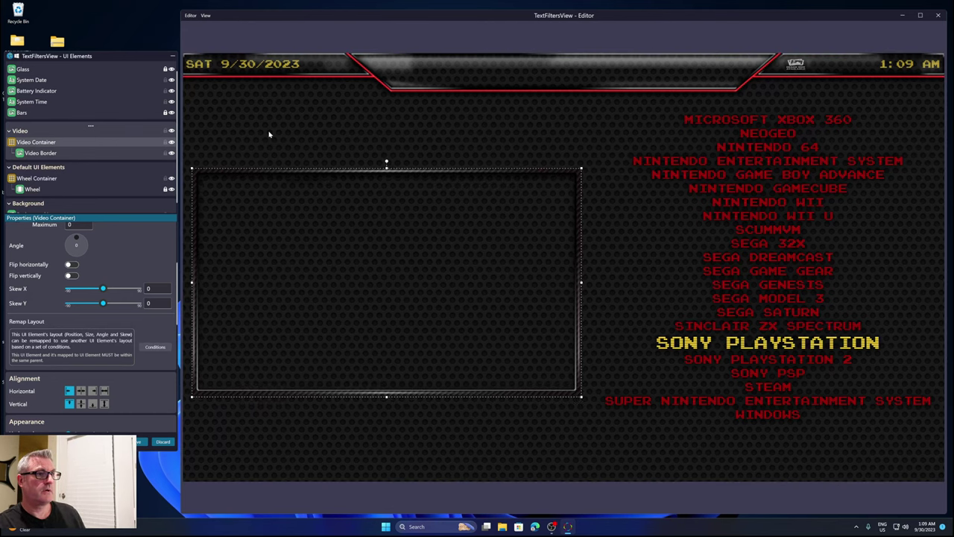
key(Down)
key(Down)
key(Down)
key(Down)
key(Down)
key(Down)
key(Down)
key(Down)
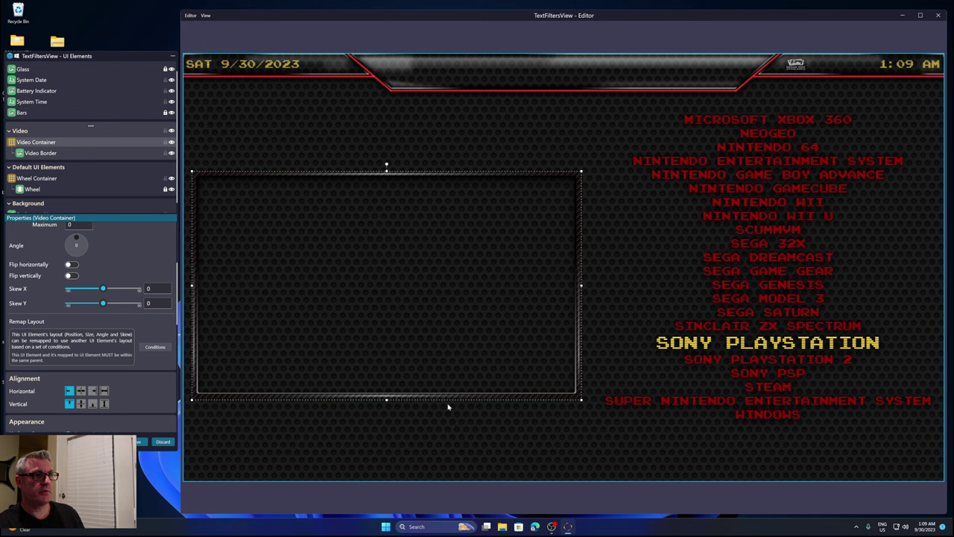
Extend the Wheel Container's lower edge down to just above the bottom of the layout
click(775, 303)
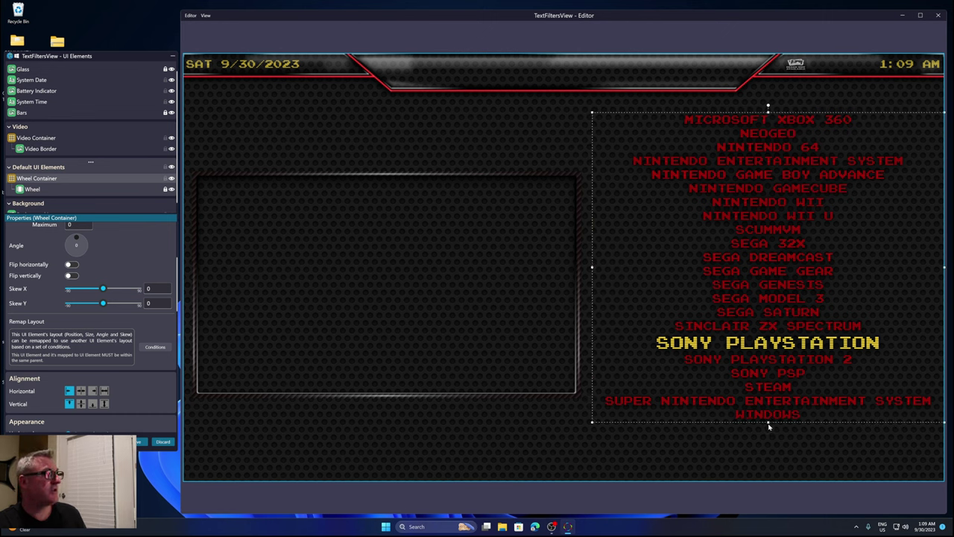
drag(768, 422, 764, 462)
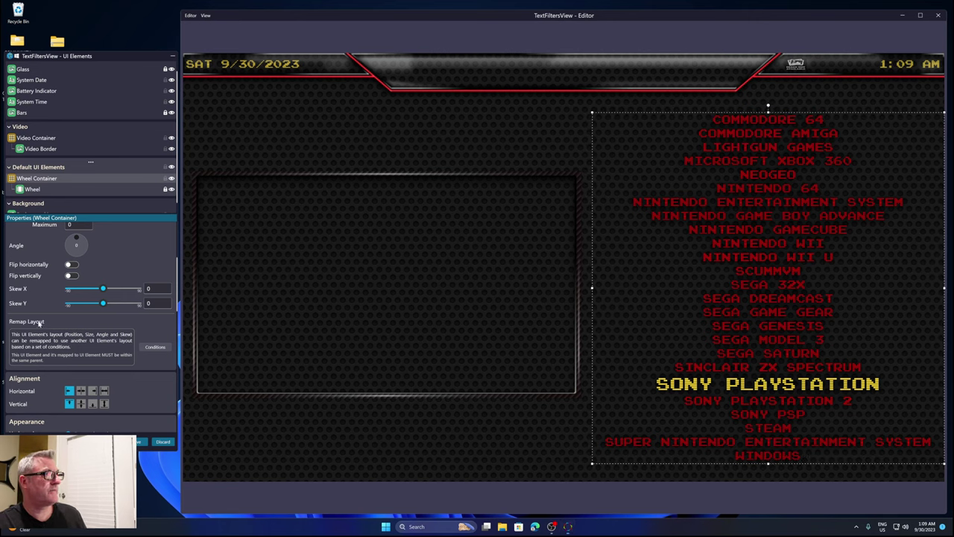
Copy the Wheel Container, which carries the Drop Shadow effect
scroll(39, 323, down, 10)
scroll(42, 273, up, 3)
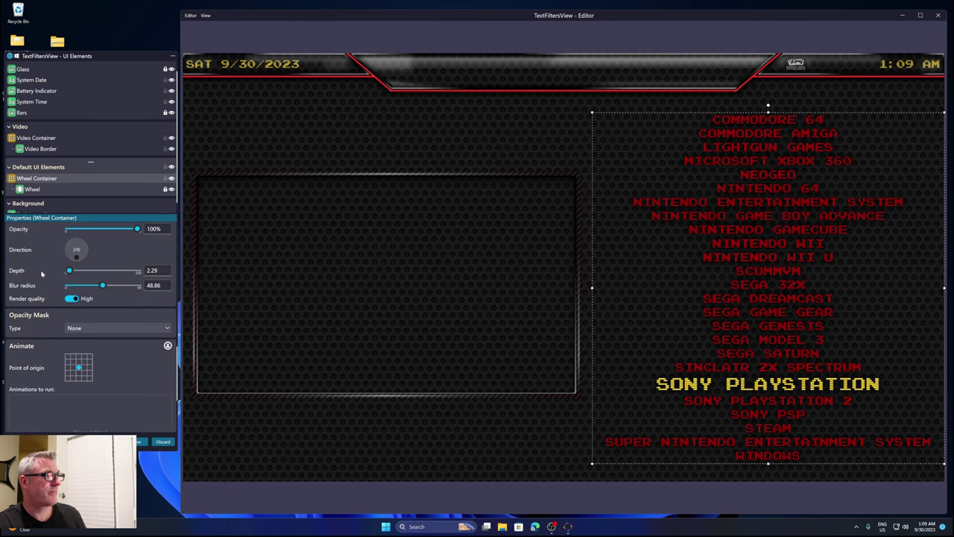
scroll(42, 273, up, 2)
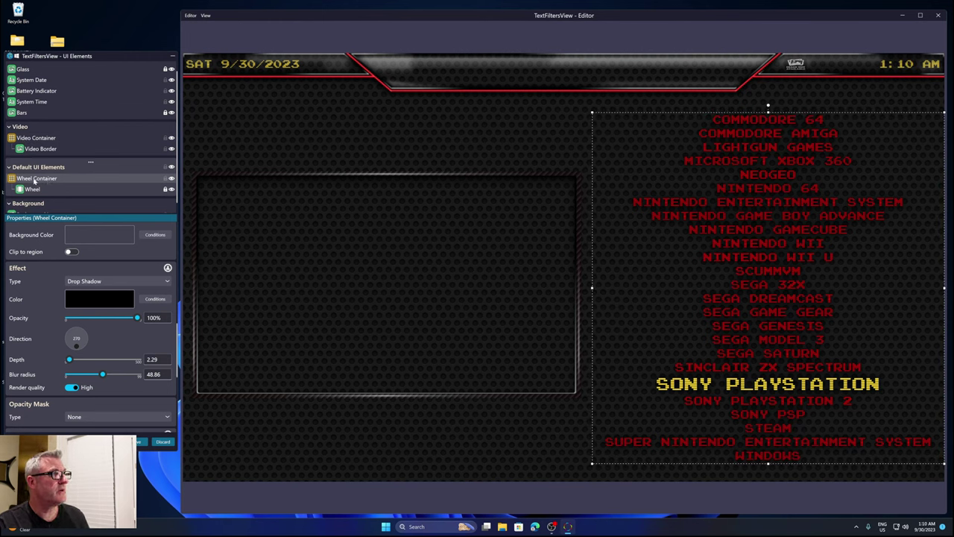
right_click(35, 180)
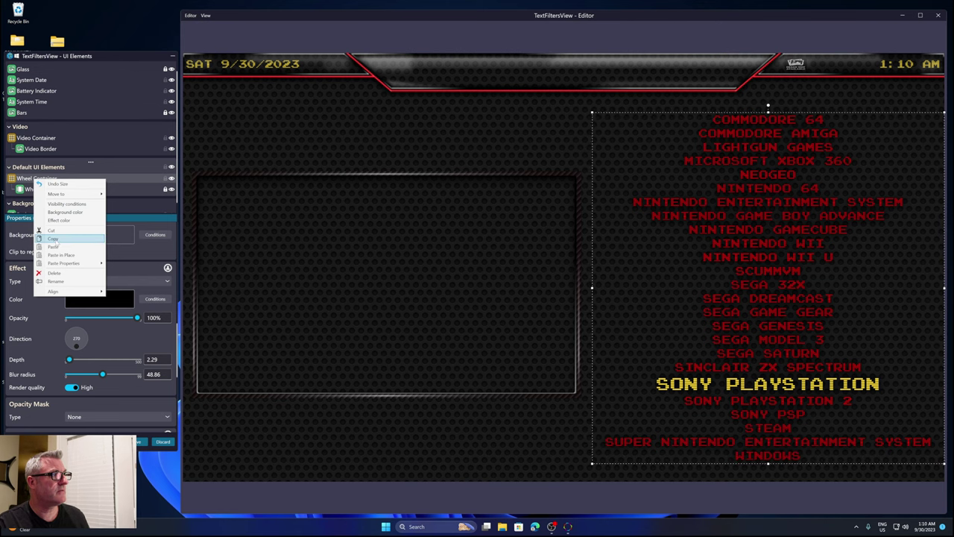
key(Escape)
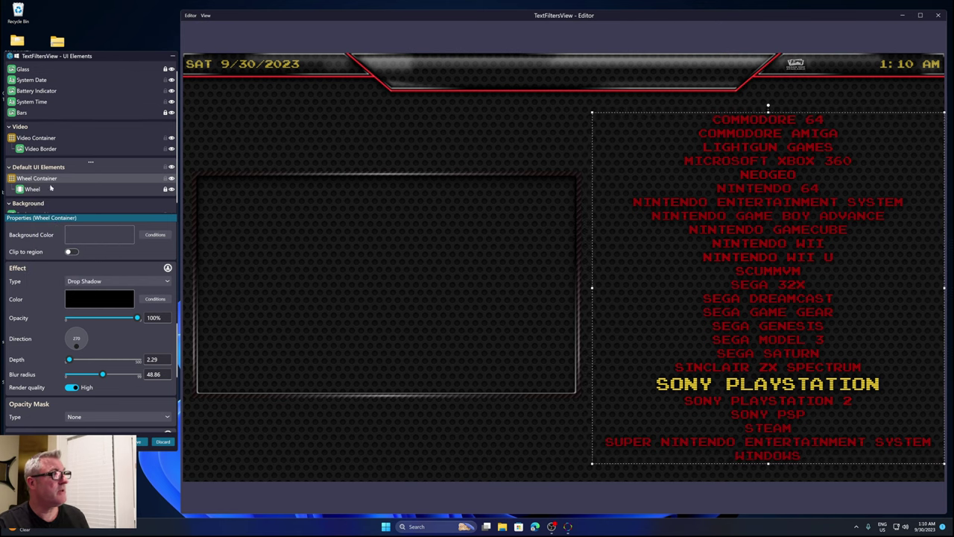
Paste only the Wheel Container's effect properties onto the Video Container and inspect the shadow around the border
click(30, 139)
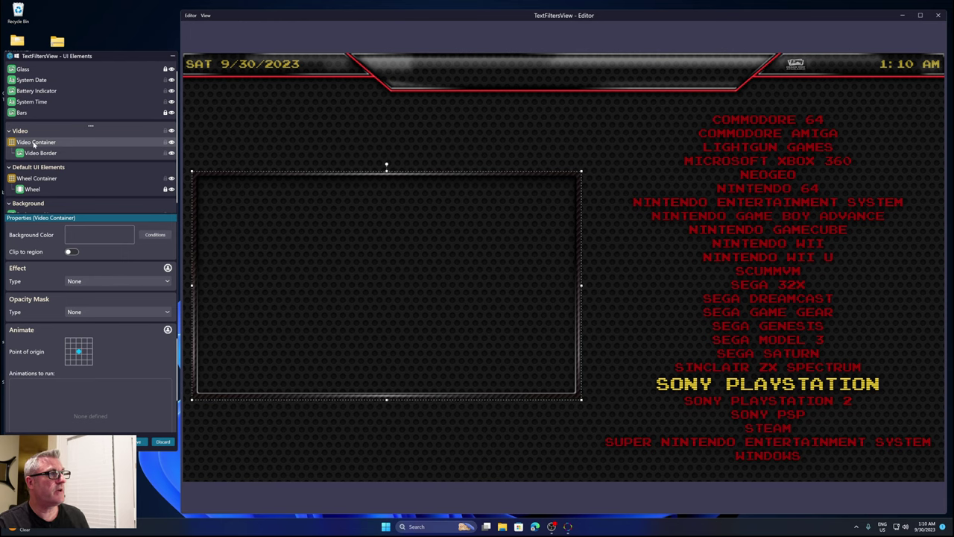
right_click(33, 141)
mouse_move(65, 218)
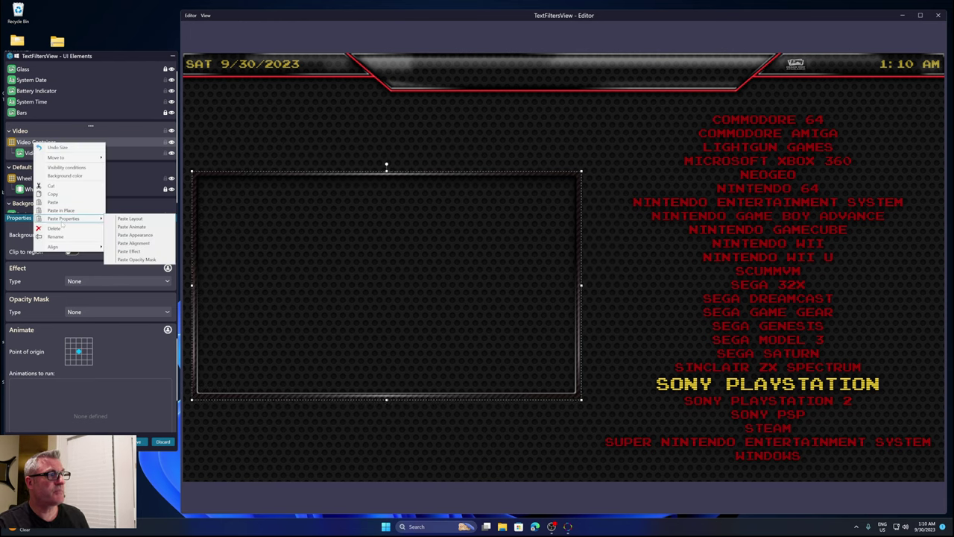
click(125, 252)
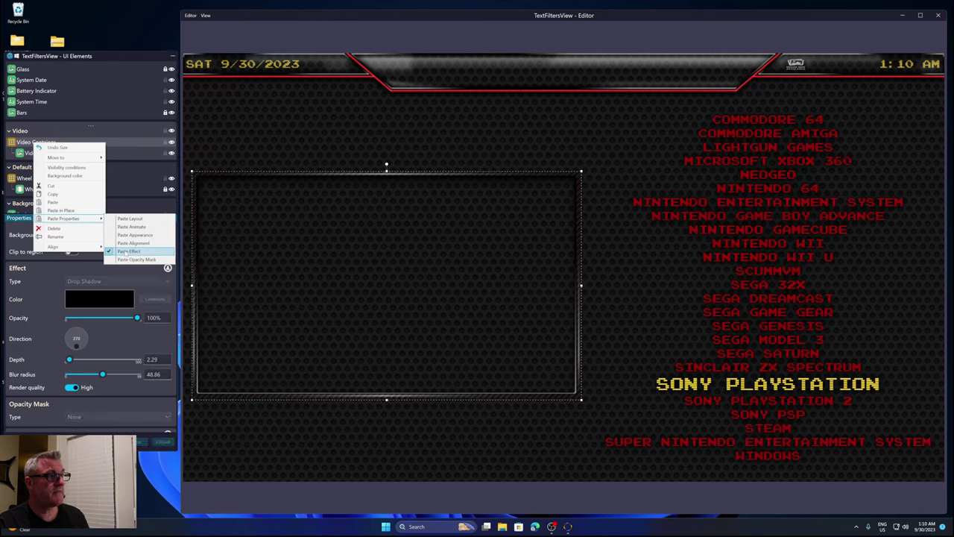
click(248, 133)
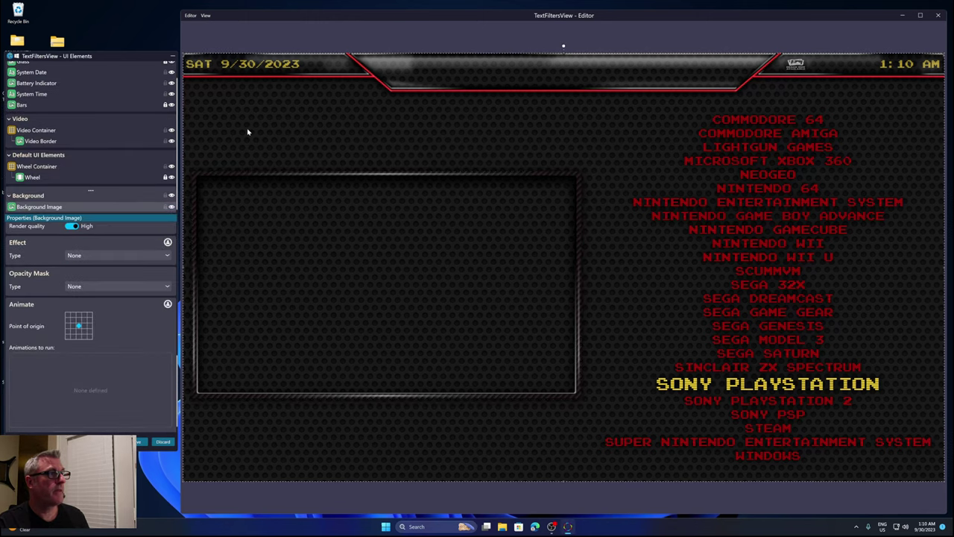
scroll(572, 353, up, 5)
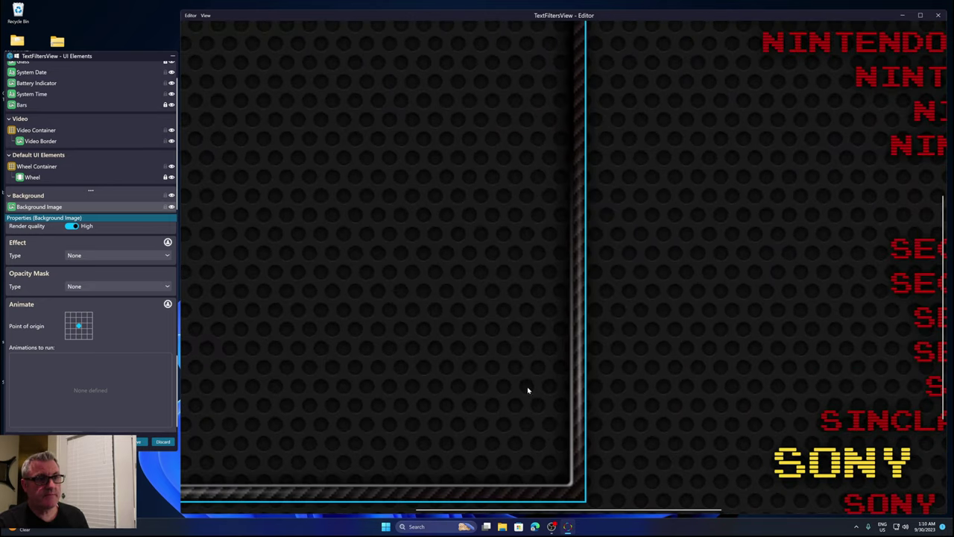
scroll(527, 389, down, 6)
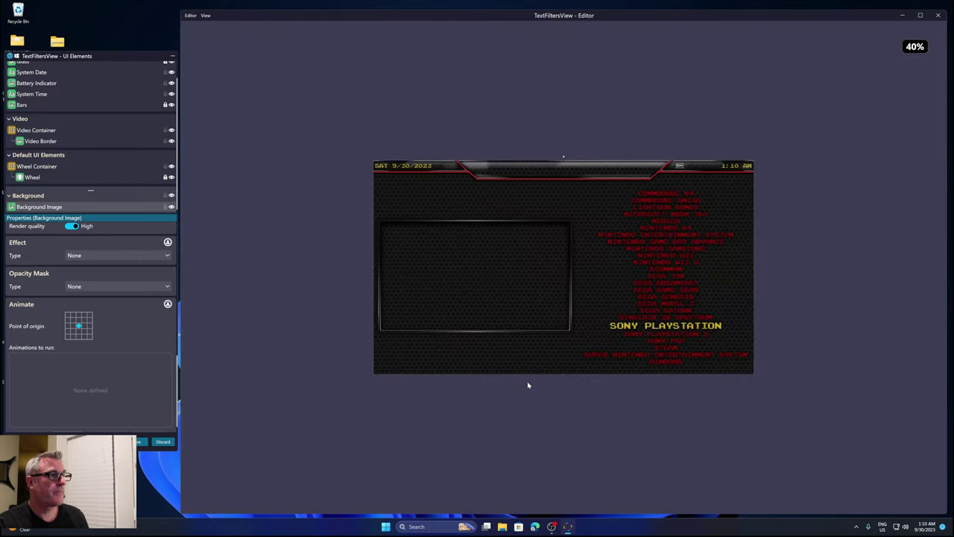
scroll(528, 385, up, 2)
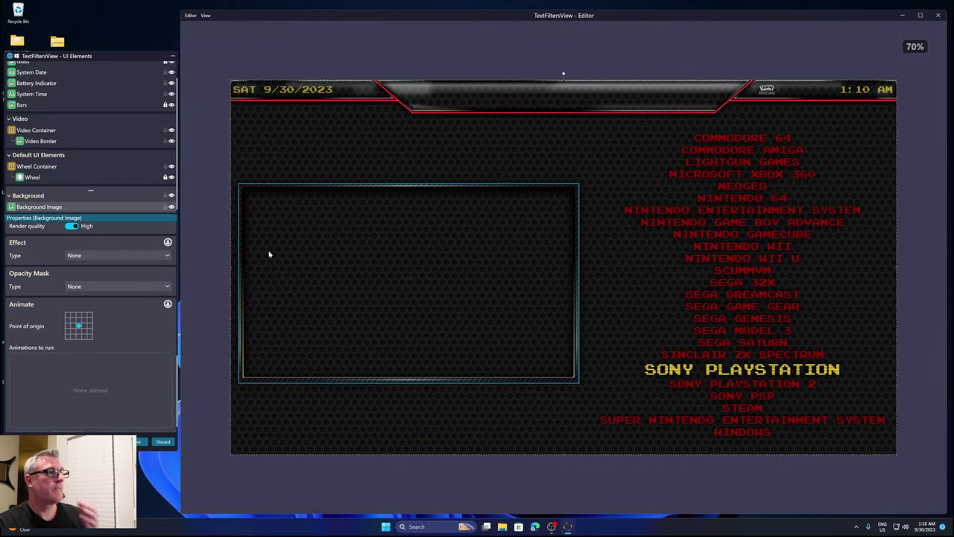
Set the Video Container's background color to solid black (#FF000000) at 100% alpha
click(52, 133)
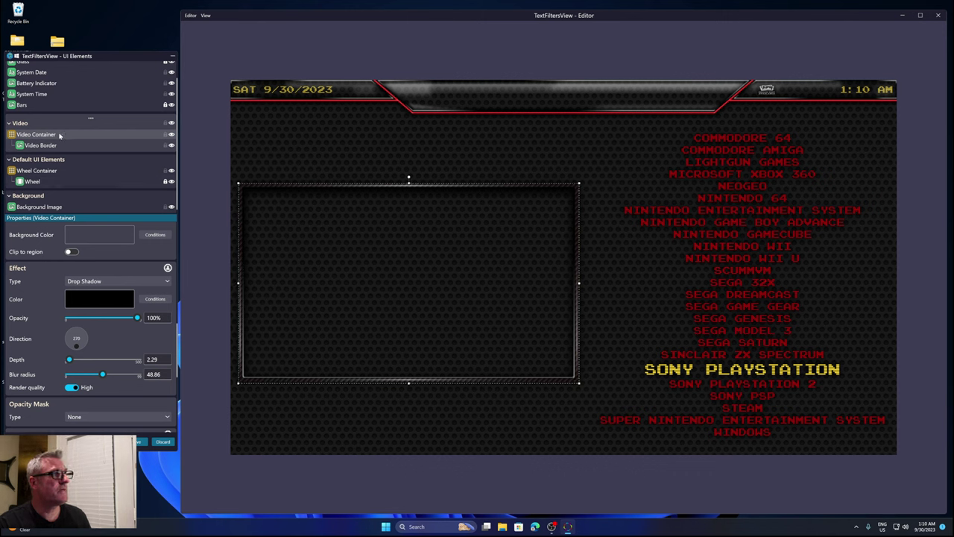
scroll(33, 298, up, 4)
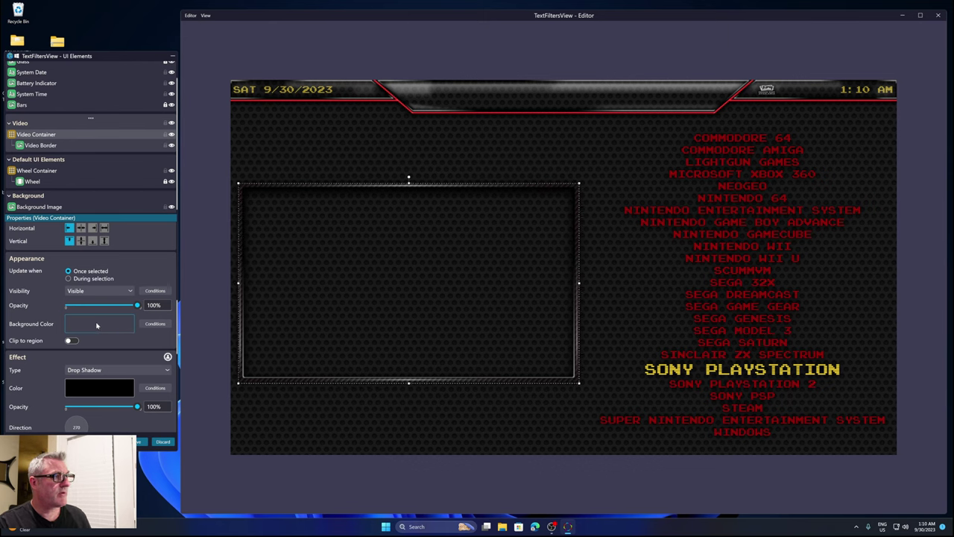
click(96, 325)
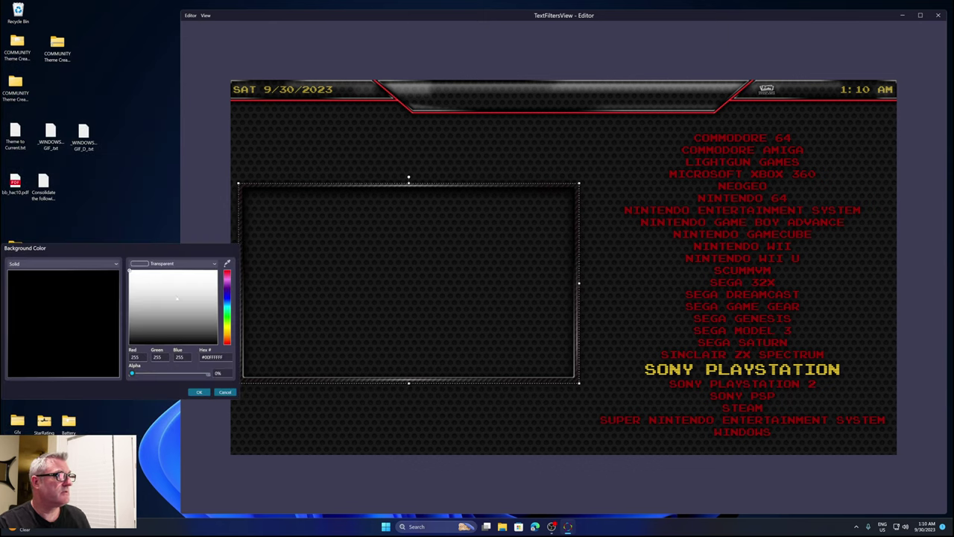
drag(178, 298, 129, 352)
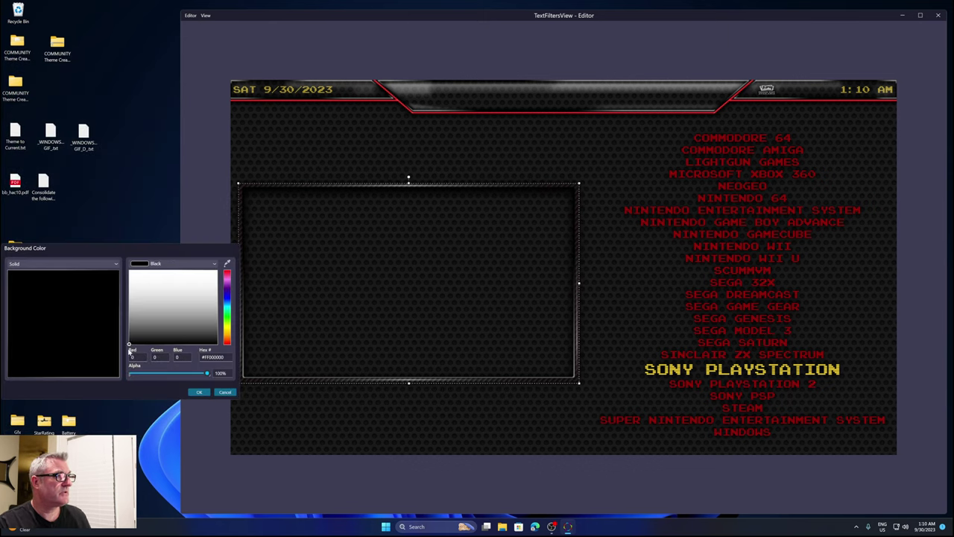
click(199, 392)
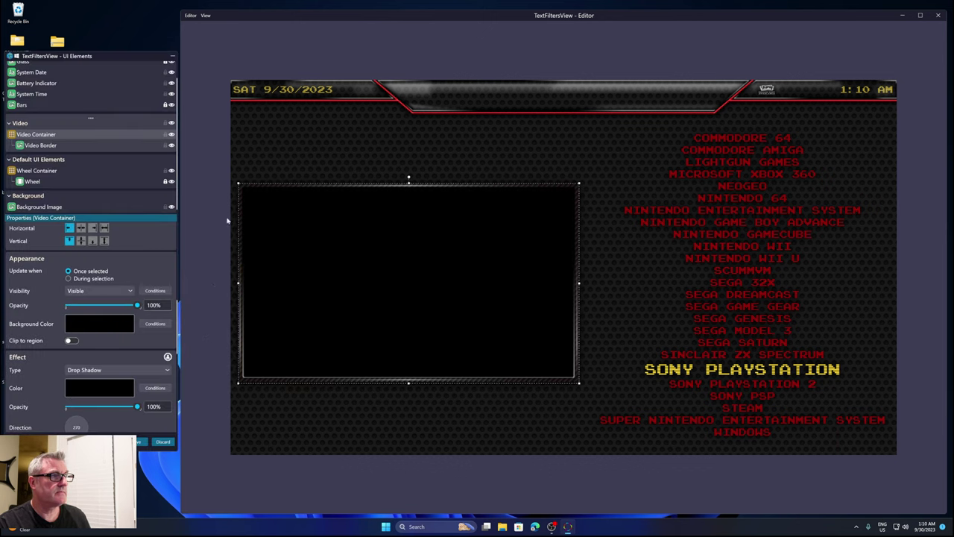
click(249, 142)
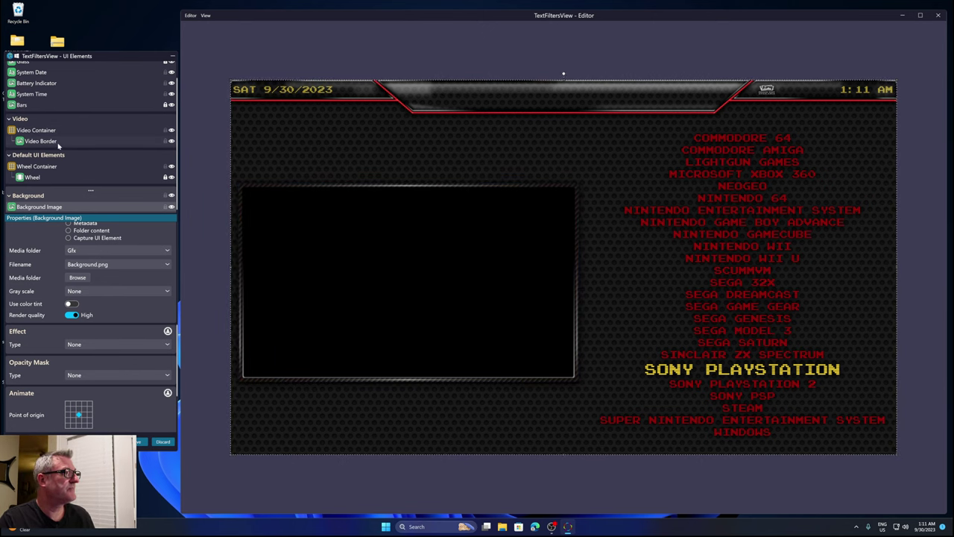
Add a Selected Item Video element to the Video group and nest it inside the Video Container above the Video Border
click(41, 130)
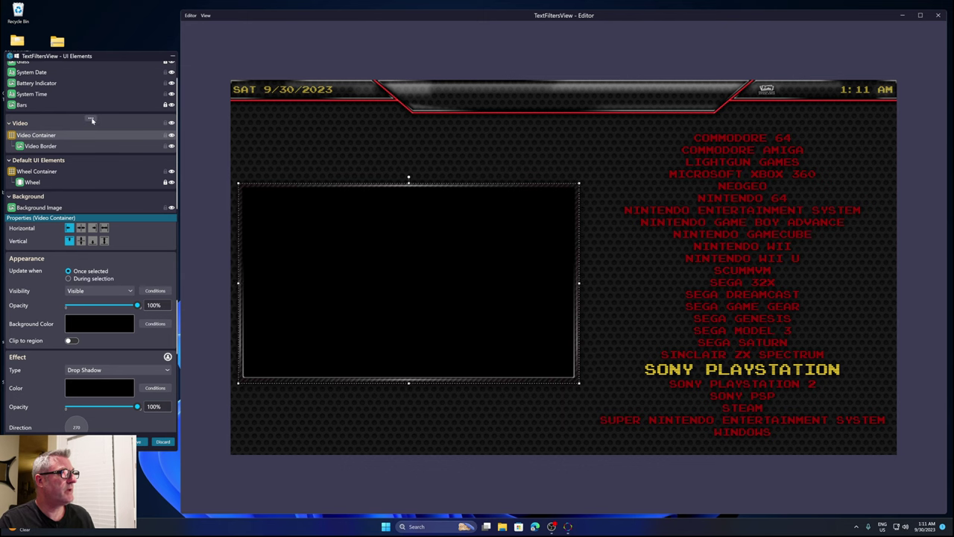
right_click(90, 121)
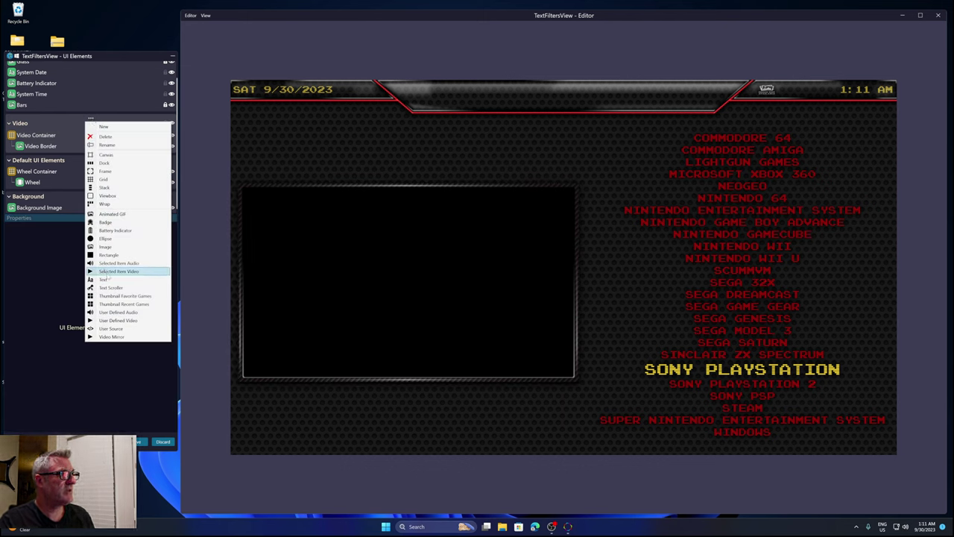
click(107, 271)
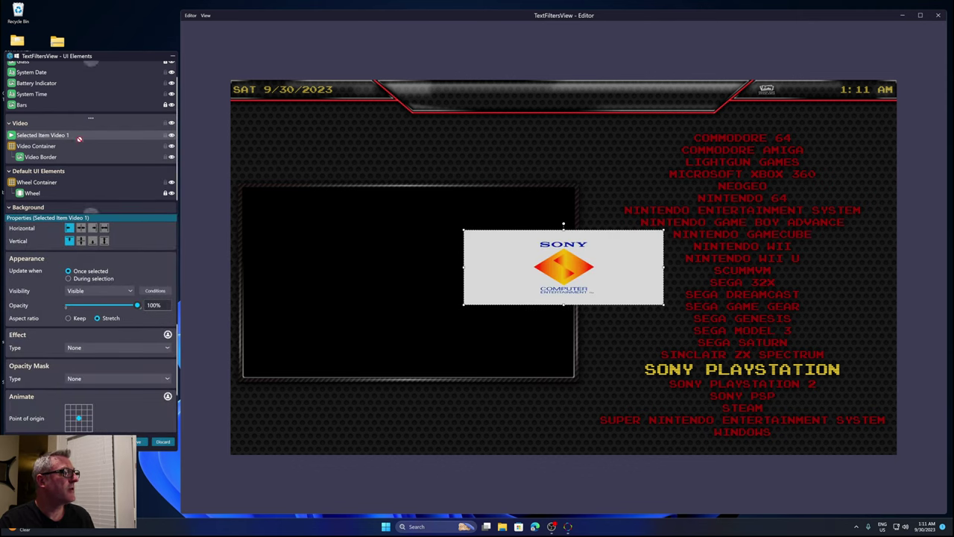
drag(44, 147, 45, 147)
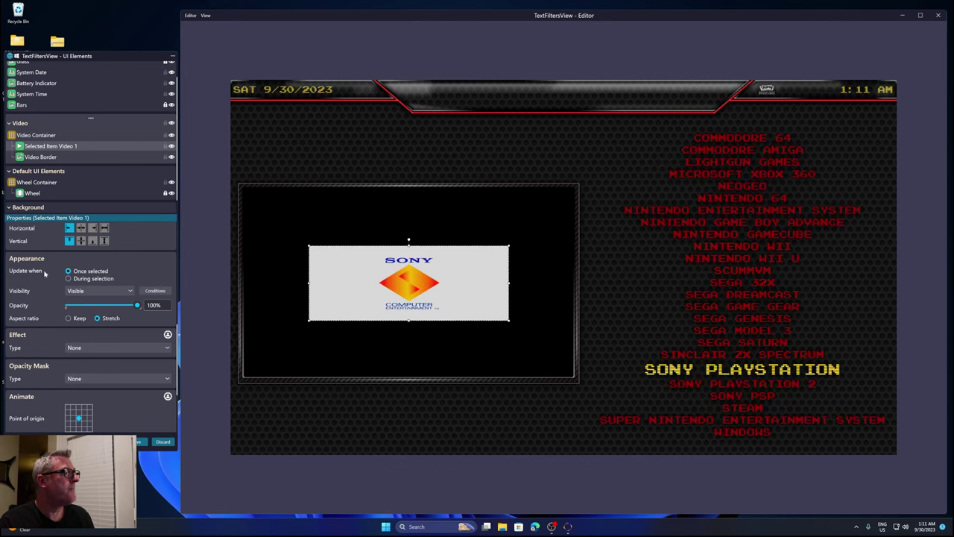
Resize the selected item video to fill the carbon border's inner frame, about 1275 by 736 at X 17.19, Y 11.90
scroll(44, 274, up, 10)
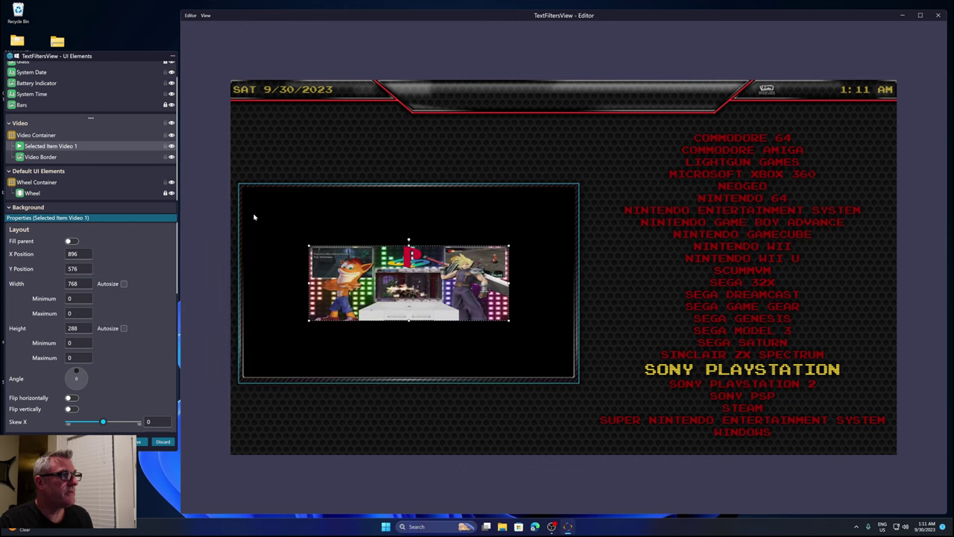
scroll(254, 218, up, 4)
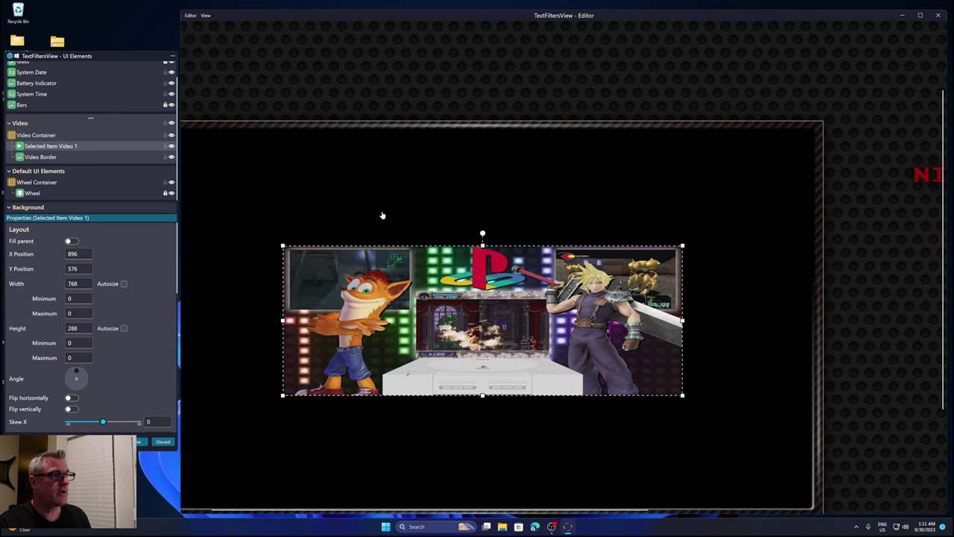
drag(383, 213, 480, 147)
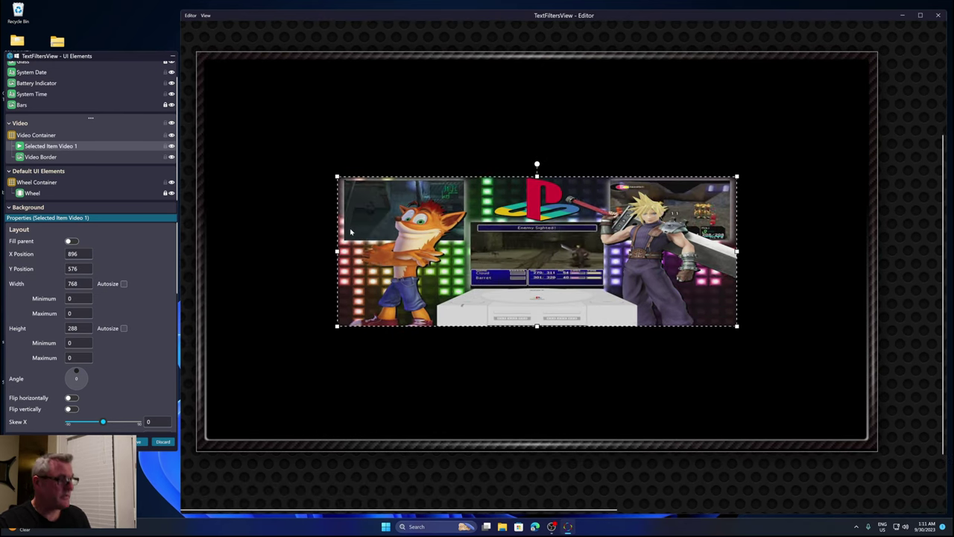
drag(338, 178, 206, 57)
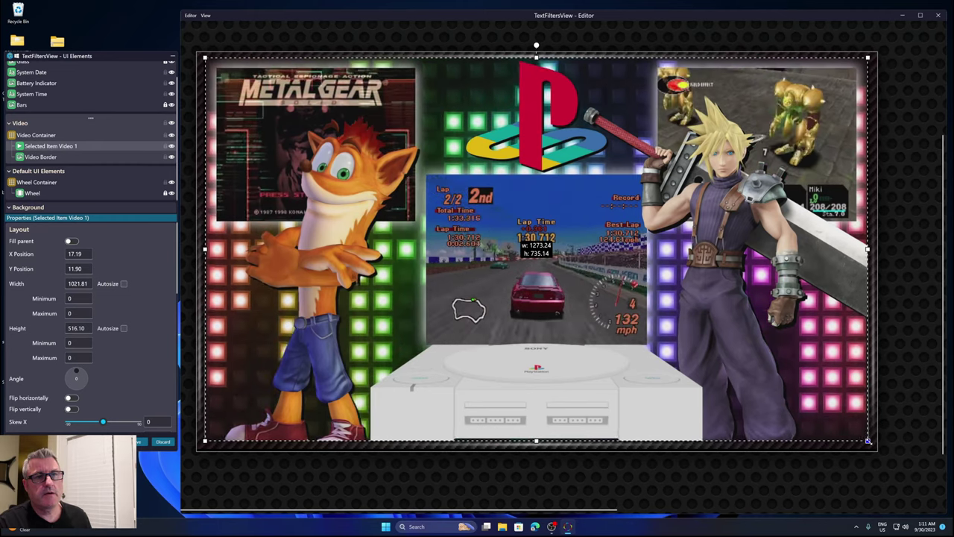
drag(869, 441, 870, 441)
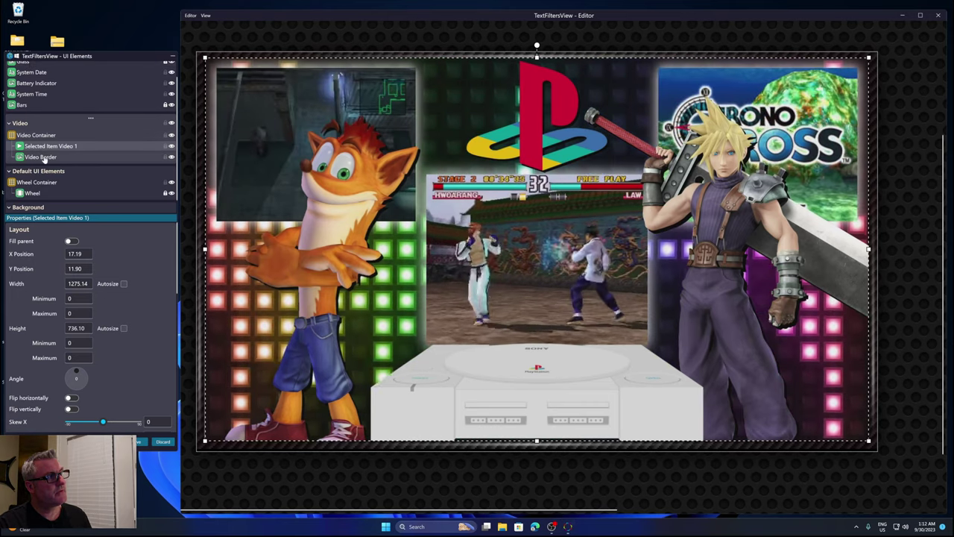
Move the Video Border above Selected Item Video 1 inside the Video Container so the border overlays the video
click(43, 157)
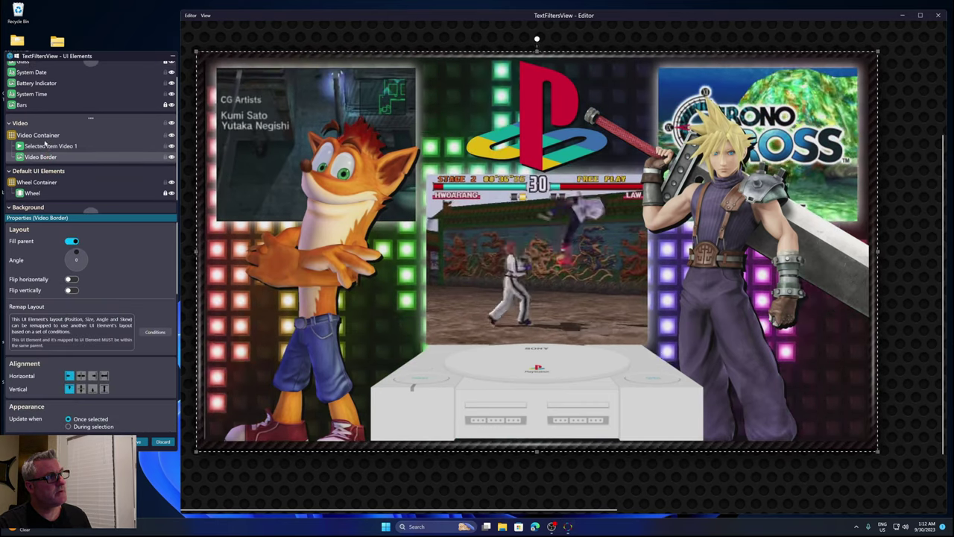
drag(44, 144, 21, 142)
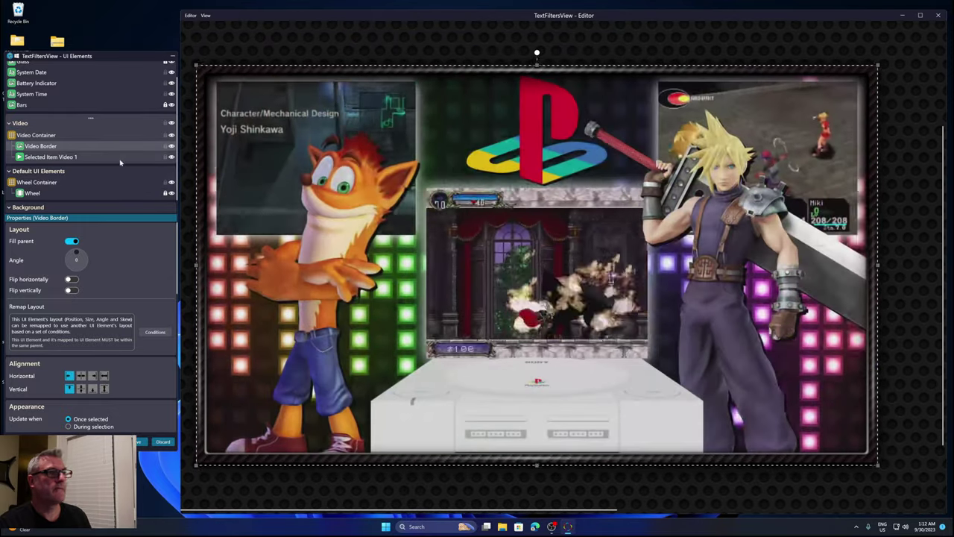
click(220, 38)
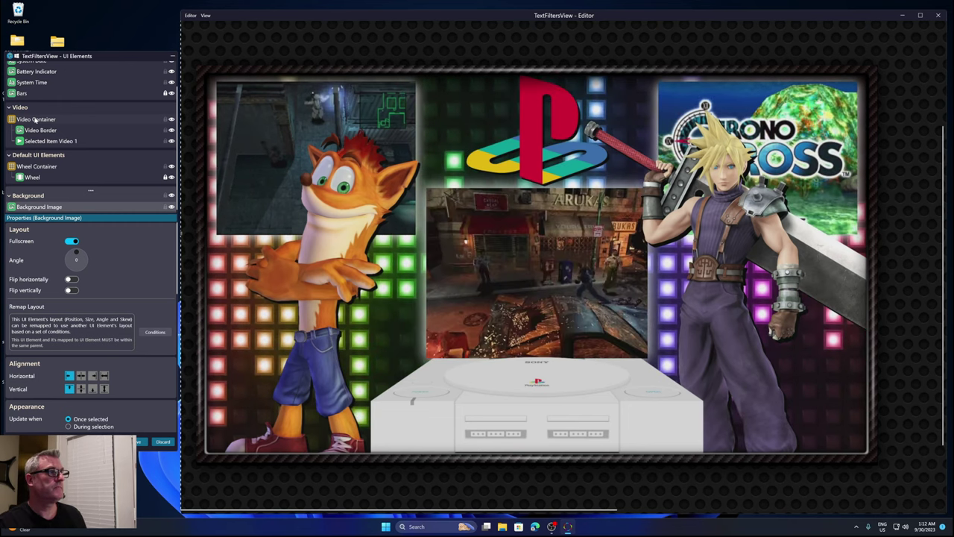
Preview the system videos inside the bordered frame, going down the wheel from Sony PlayStation to Super Nintendo Entertainment System
click(36, 119)
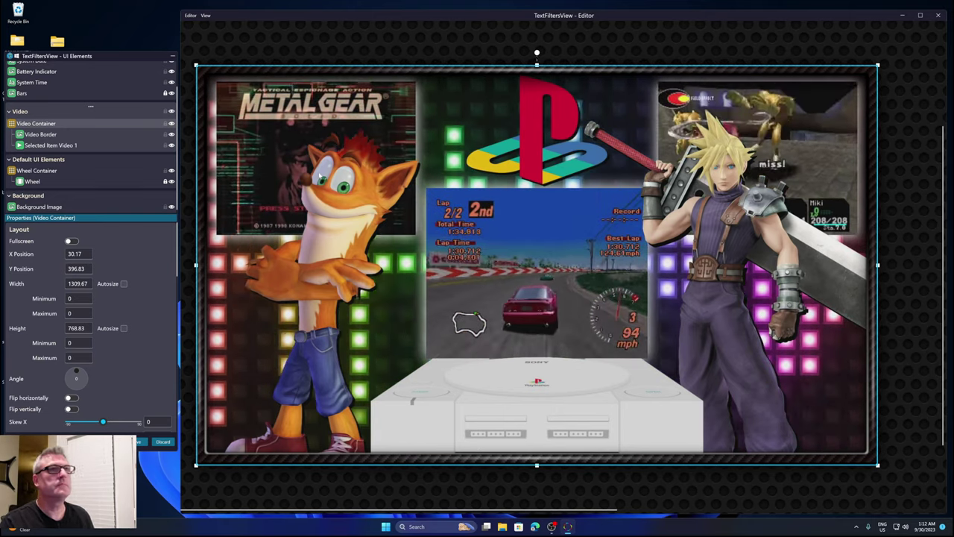
scroll(462, 209, down, 2)
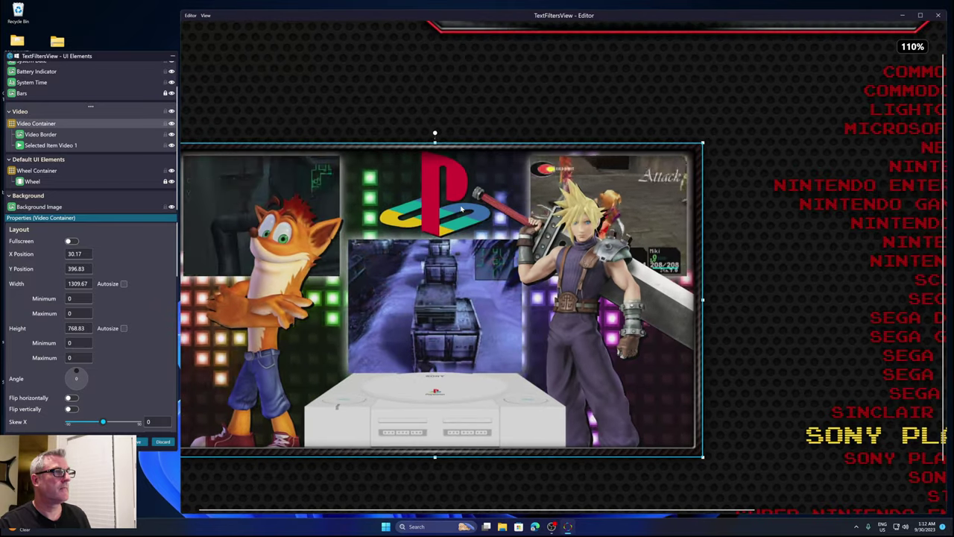
scroll(462, 209, down, 2)
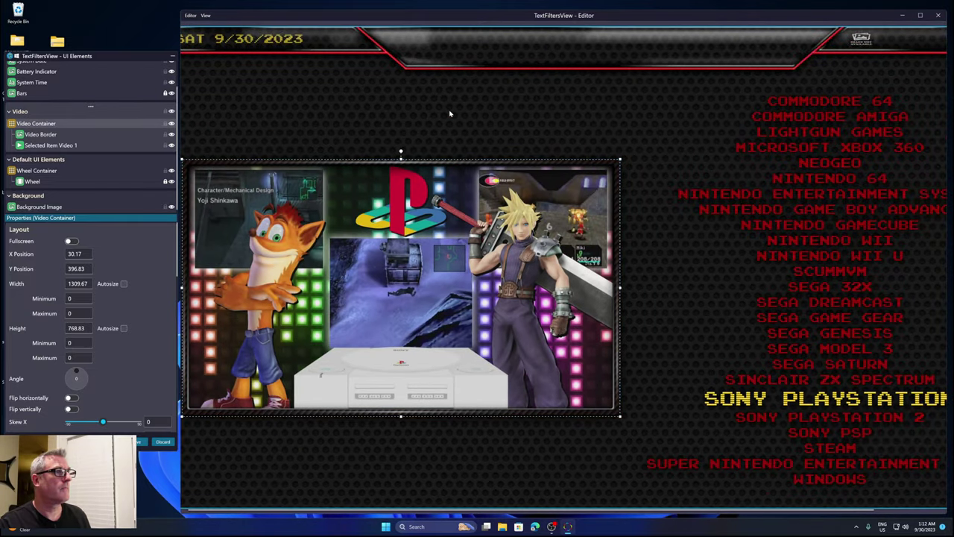
click(450, 114)
scroll(445, 132, down, 2)
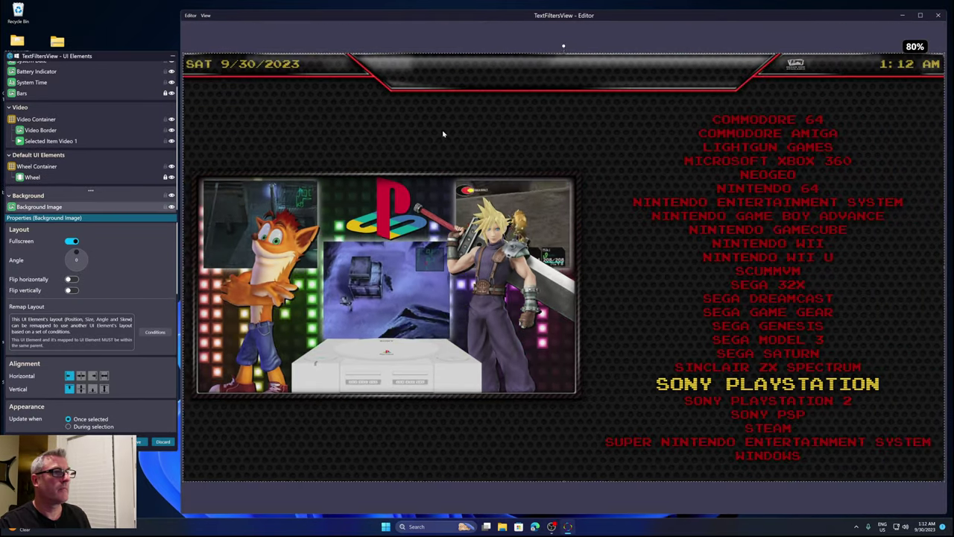
scroll(443, 135, down, 1)
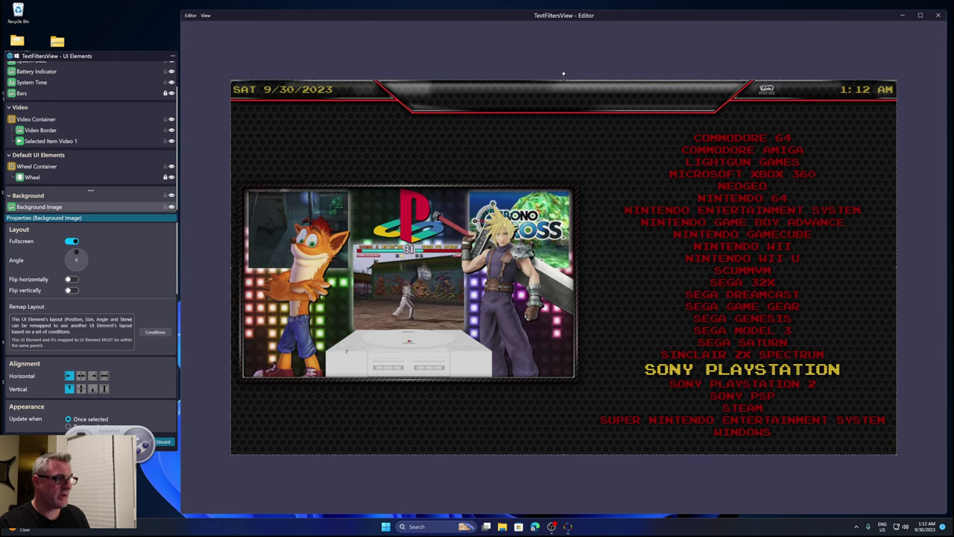
key(Down)
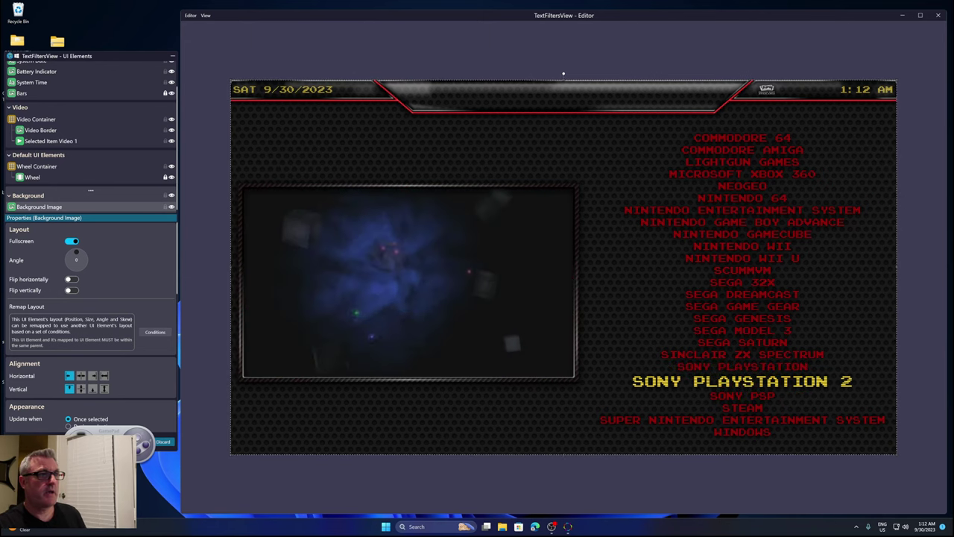
key(Down)
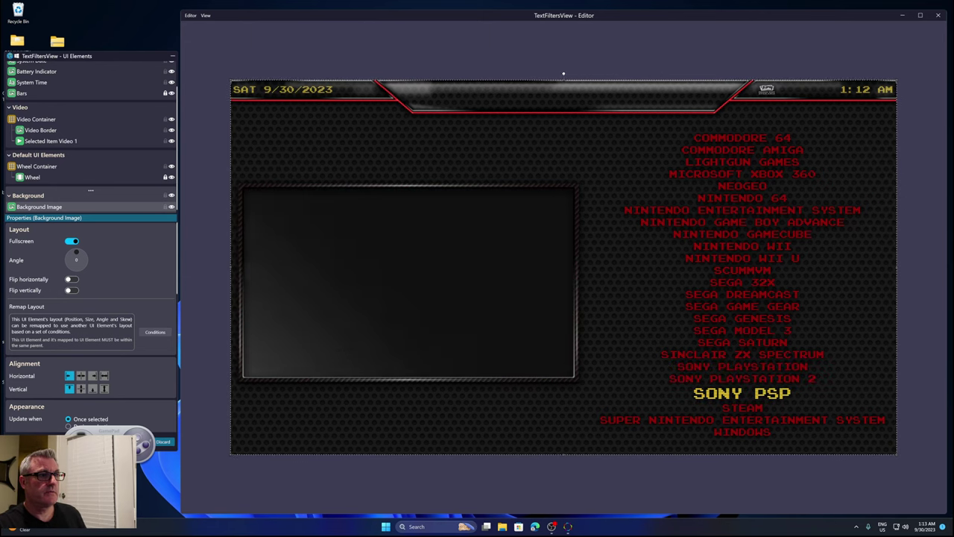
key(Down)
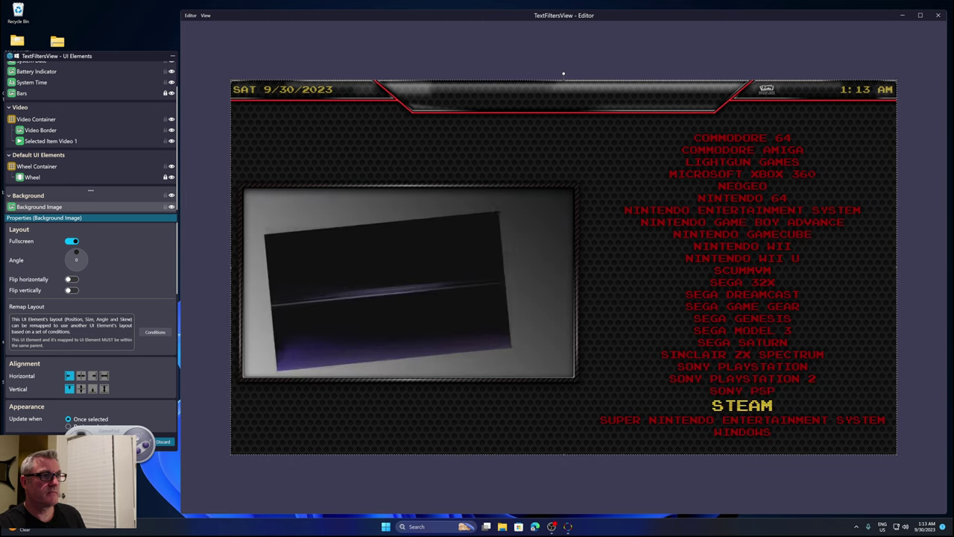
key(Down)
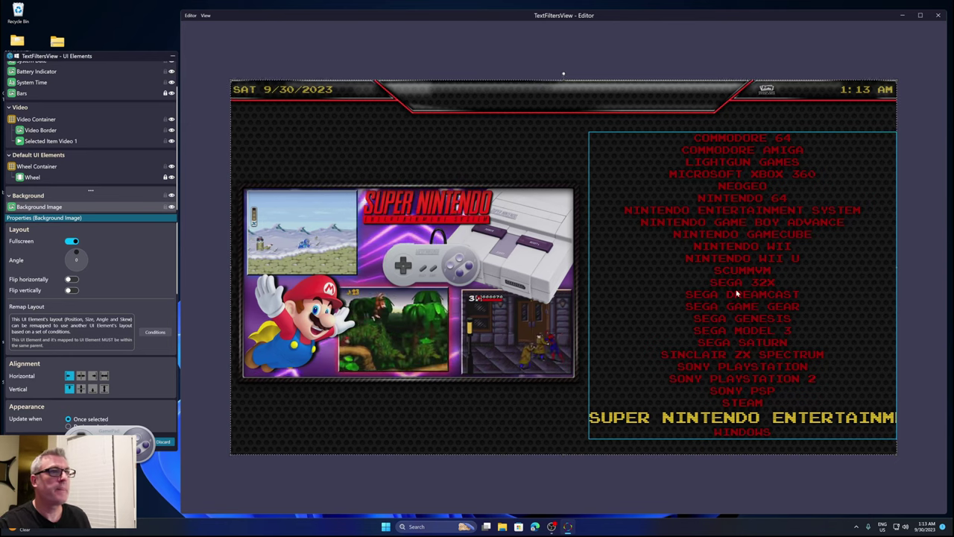
Unlock the Wheel element and set its text wrapping to Wrap
click(45, 169)
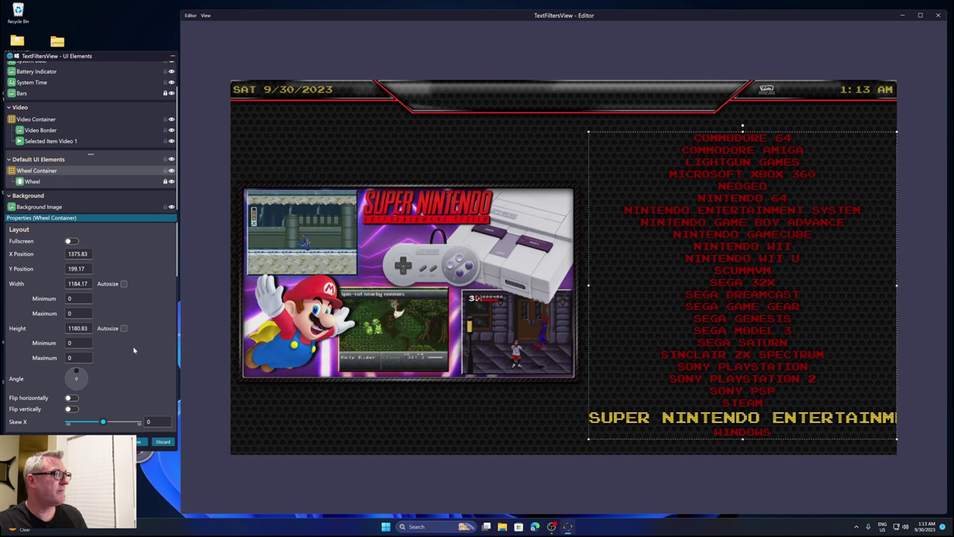
scroll(16, 330, down, 8)
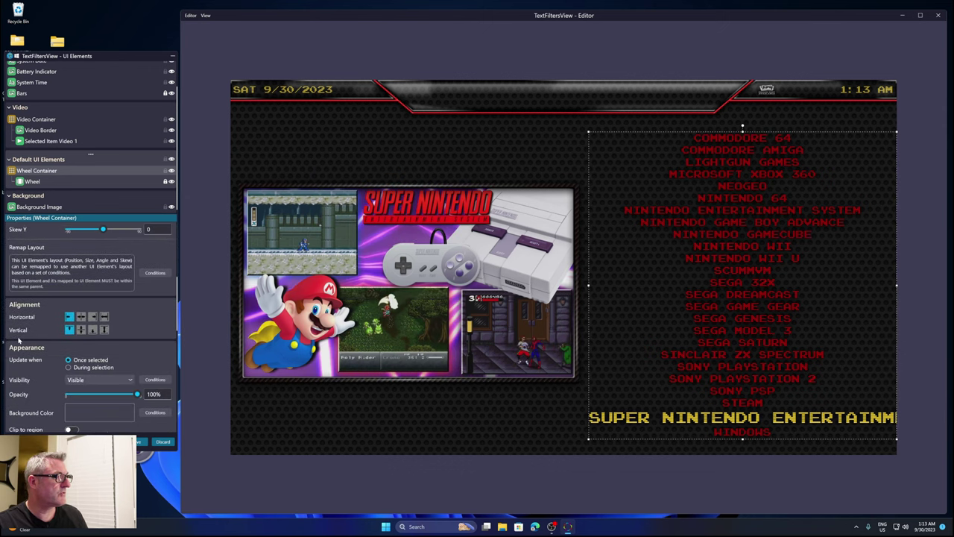
click(171, 182)
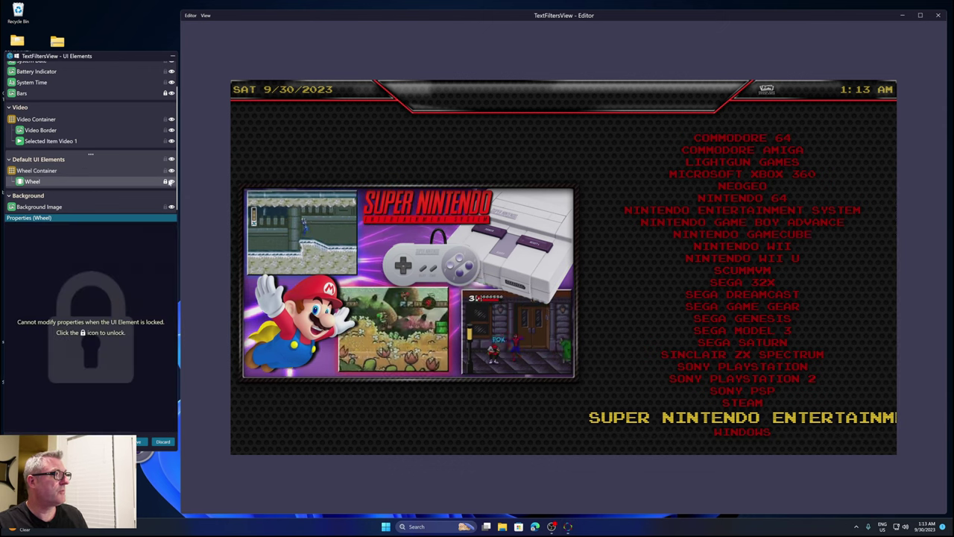
click(166, 183)
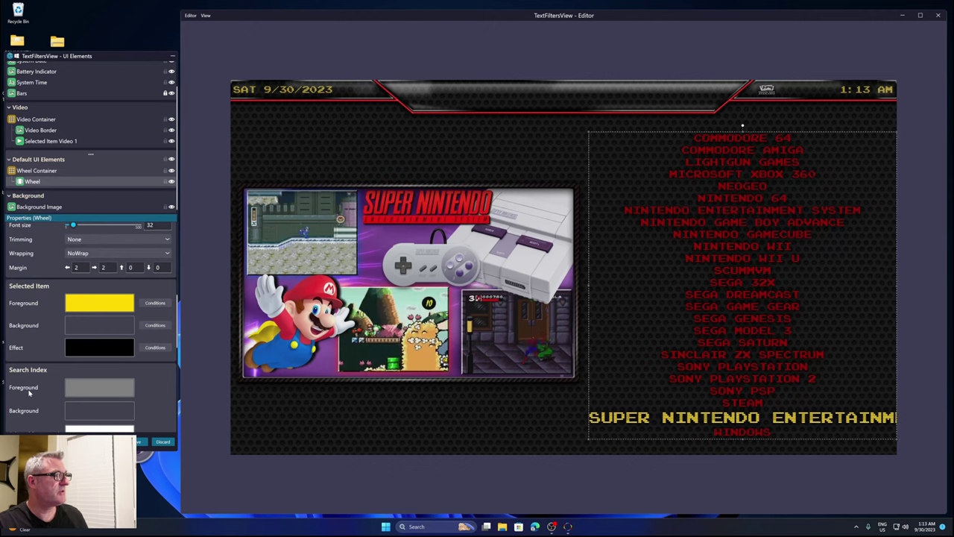
scroll(44, 368, down, 10)
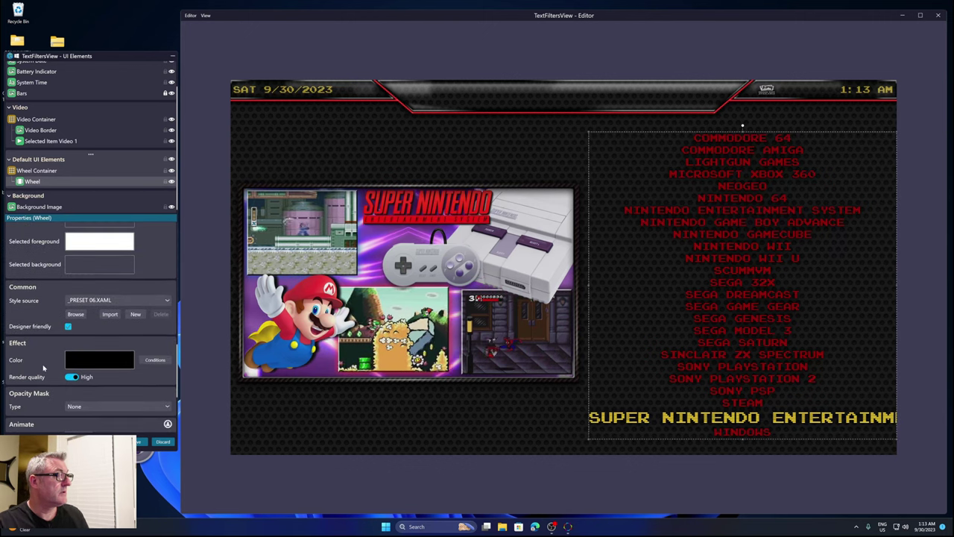
scroll(44, 364, up, 5)
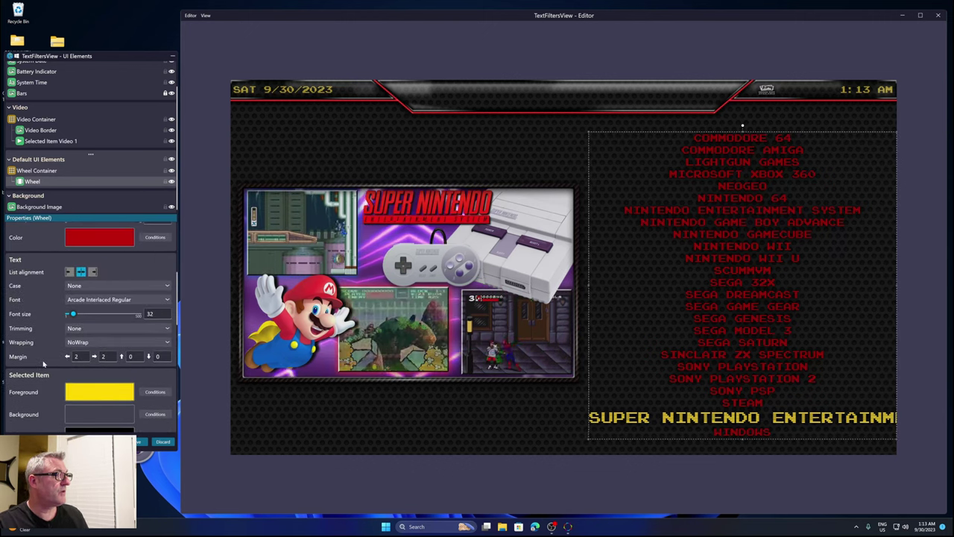
click(83, 358)
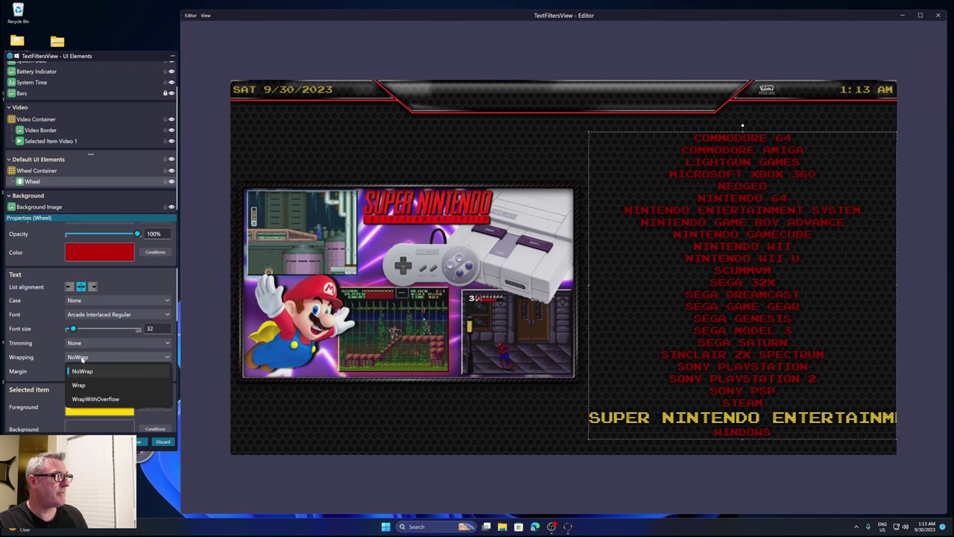
click(85, 389)
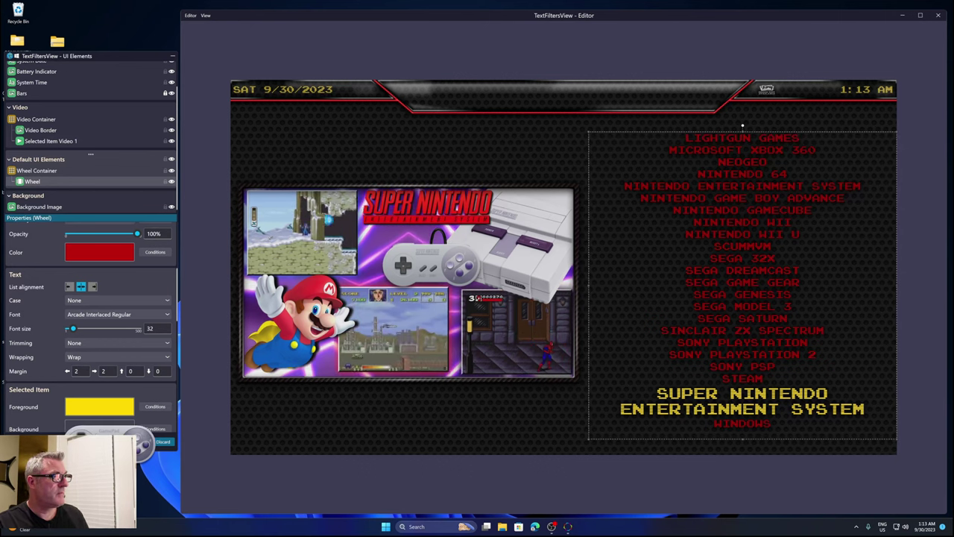
Browse the wheel through its last and first entries to check how long system names such as 3DO Interactive Multiplayer wrap when selected
key(Down)
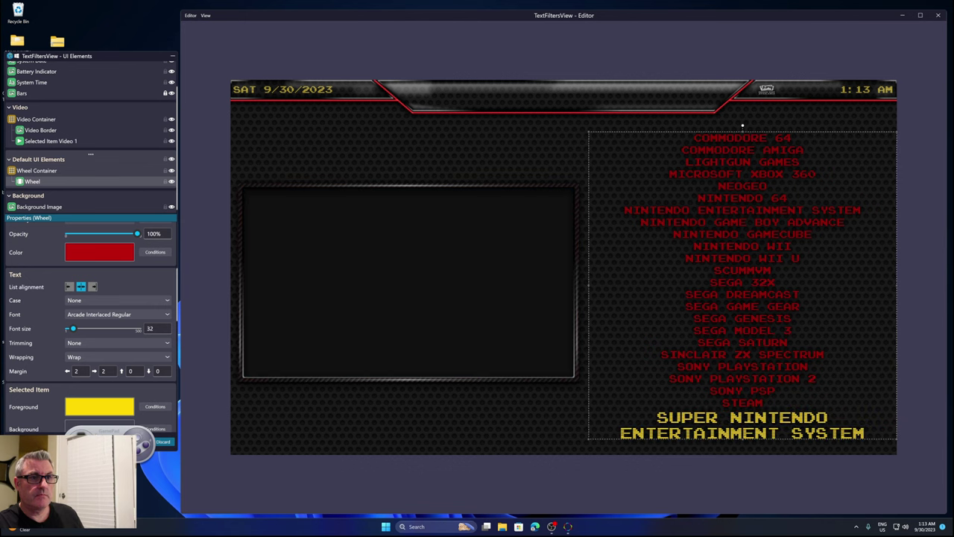
key(Up)
key(Up)
key(Up)
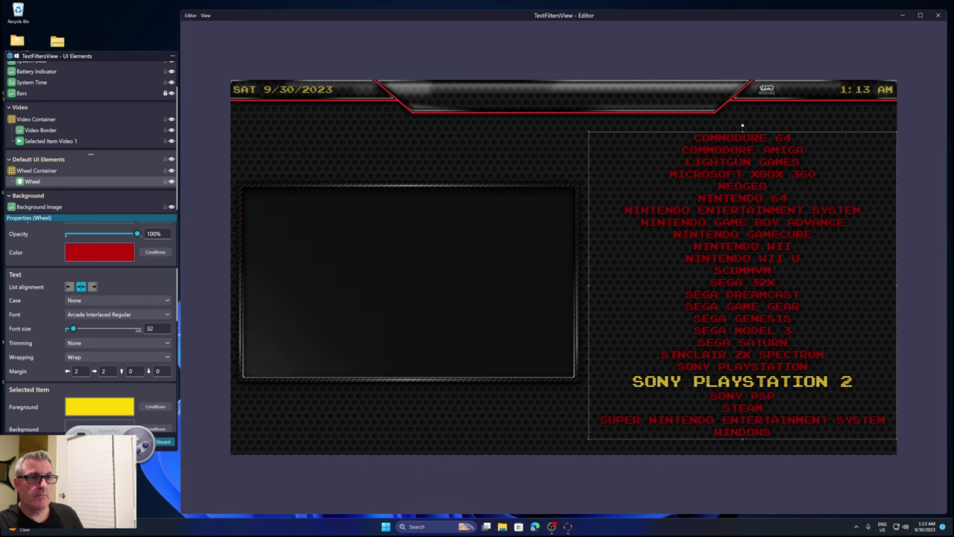
key(Up)
key(Up)
key(Up)
key(Up)
key(Up)
key(Up)
key(Up)
key(Up)
key(Up)
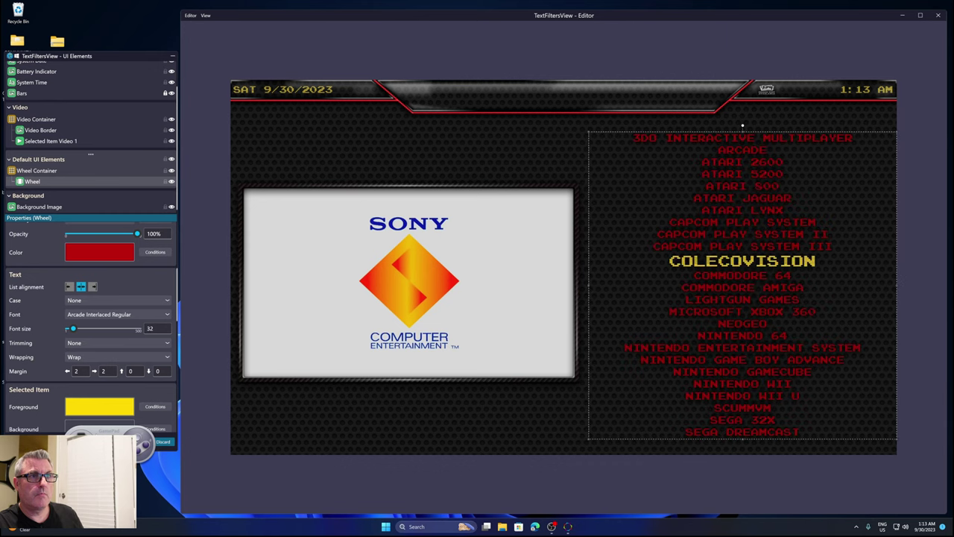
key(Up)
key(Up)
key(Up)
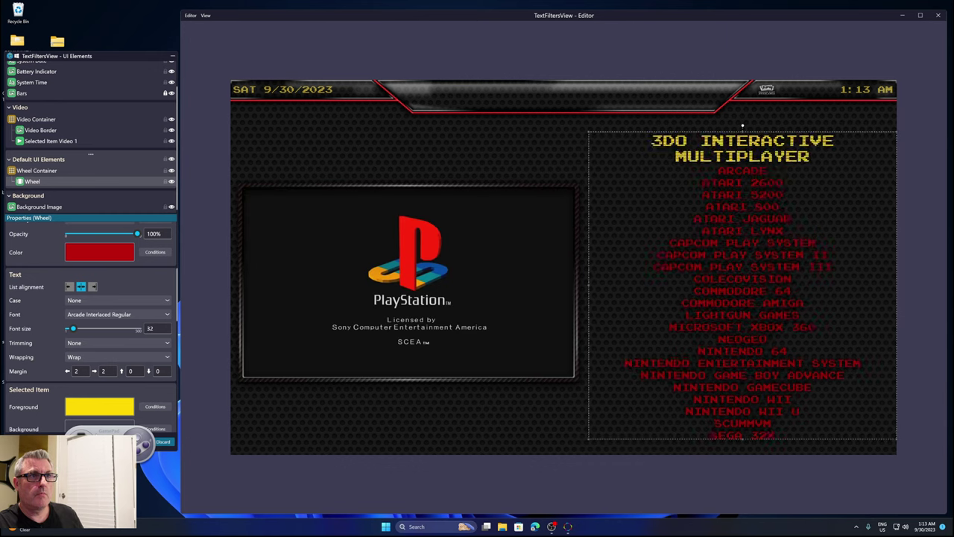
key(Up)
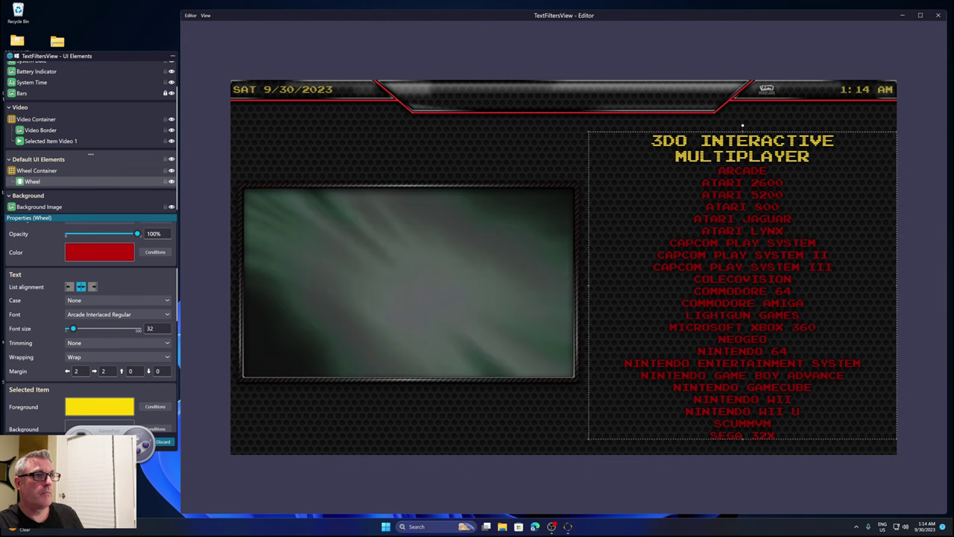
key(Down)
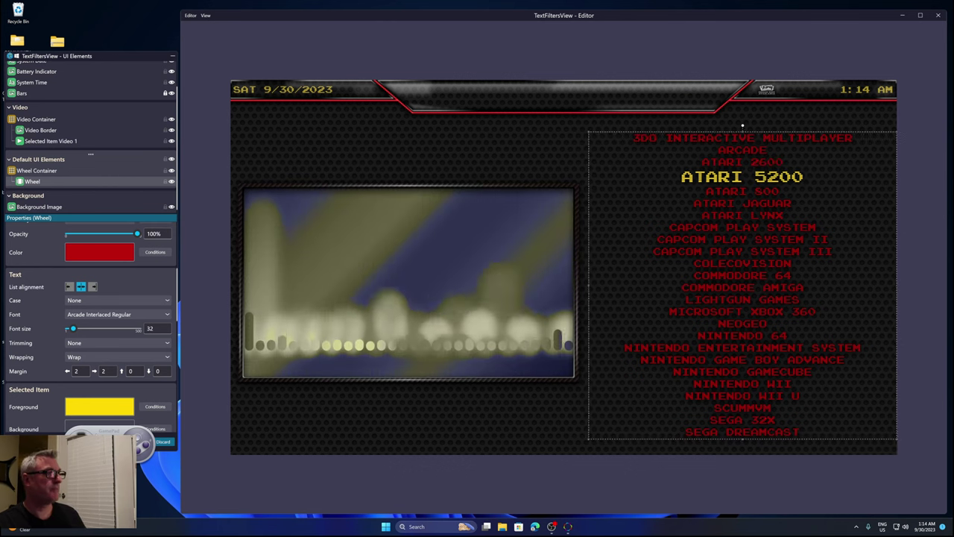
click(88, 431)
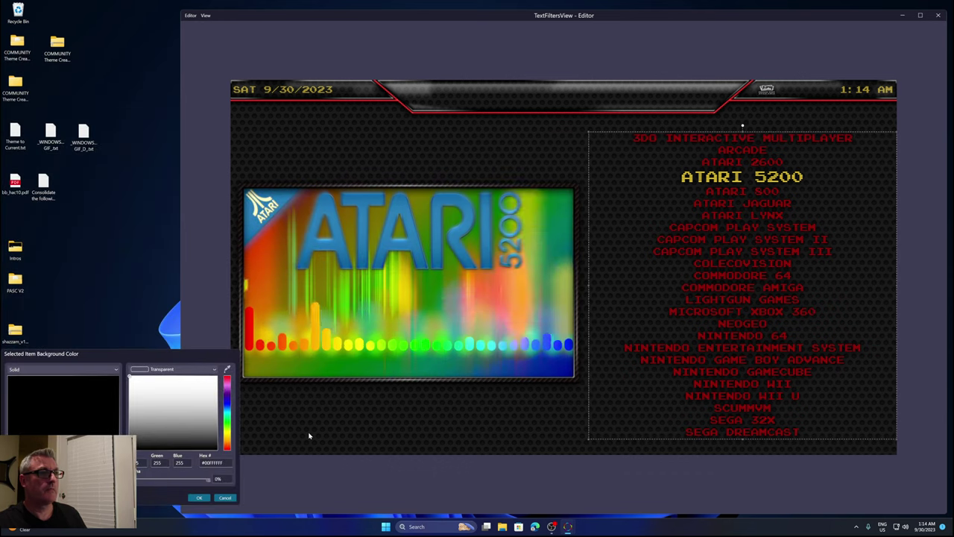
click(200, 498)
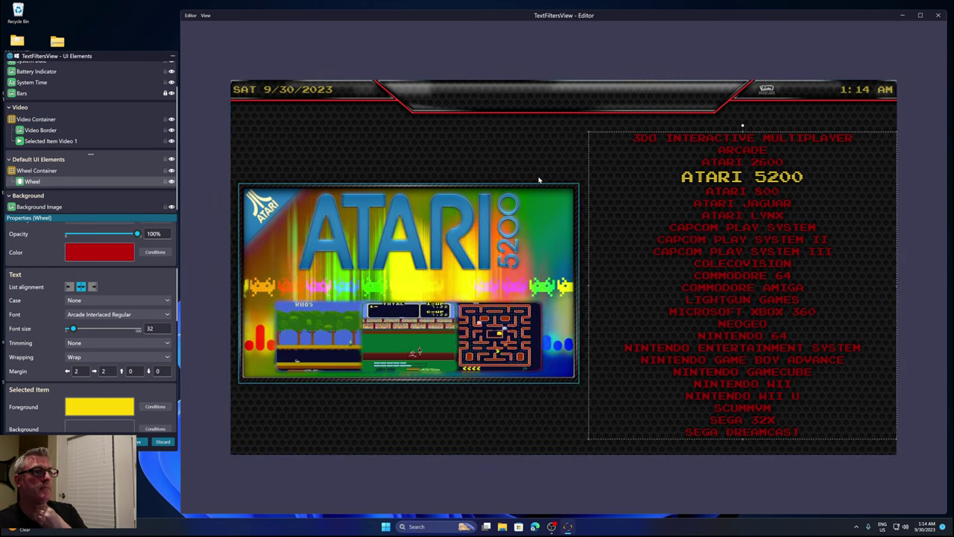
Set the editor's AutoSave interval to every 5 minutes
click(191, 16)
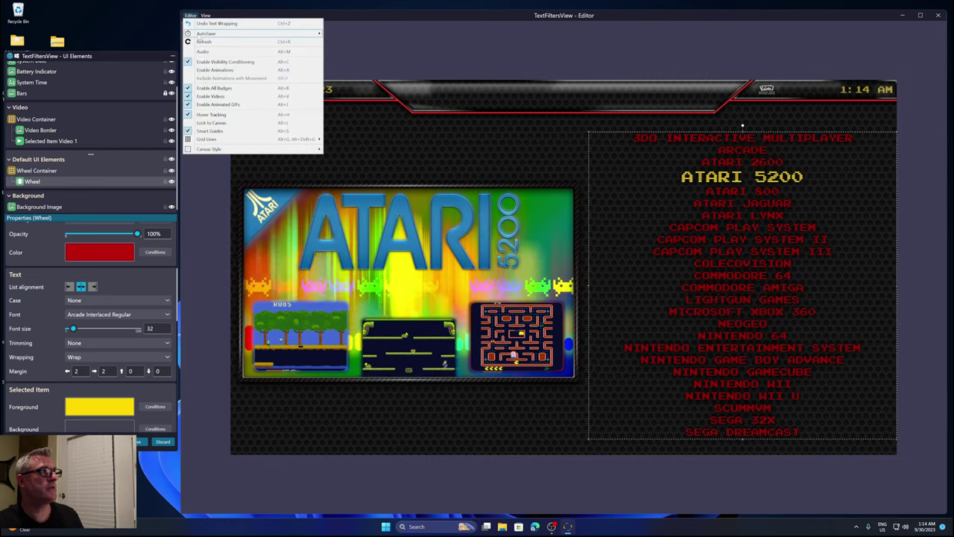
mouse_move(200, 34)
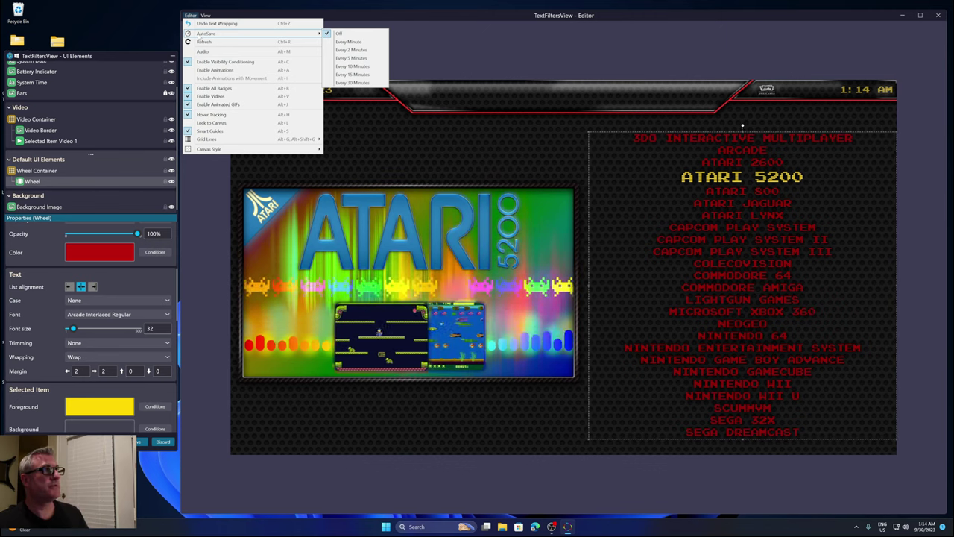
click(196, 198)
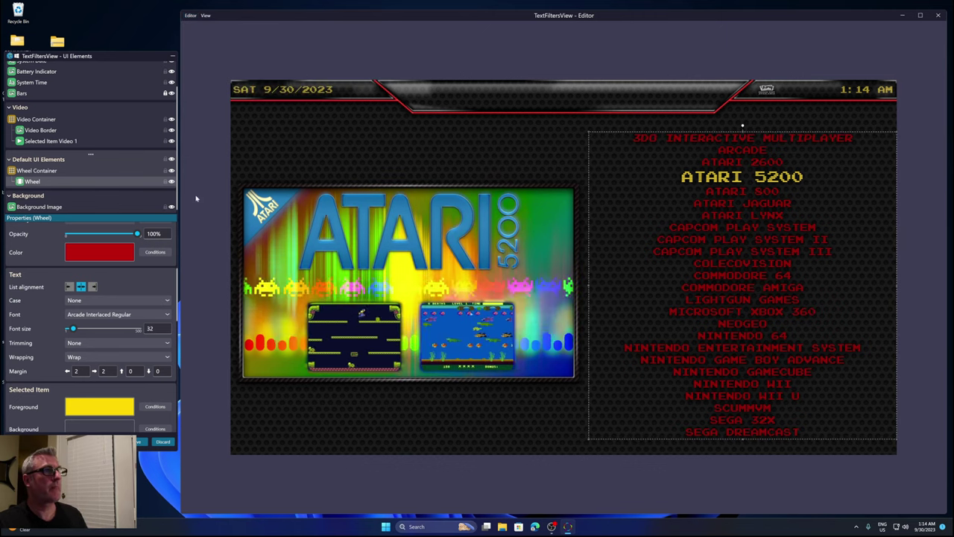
click(191, 16)
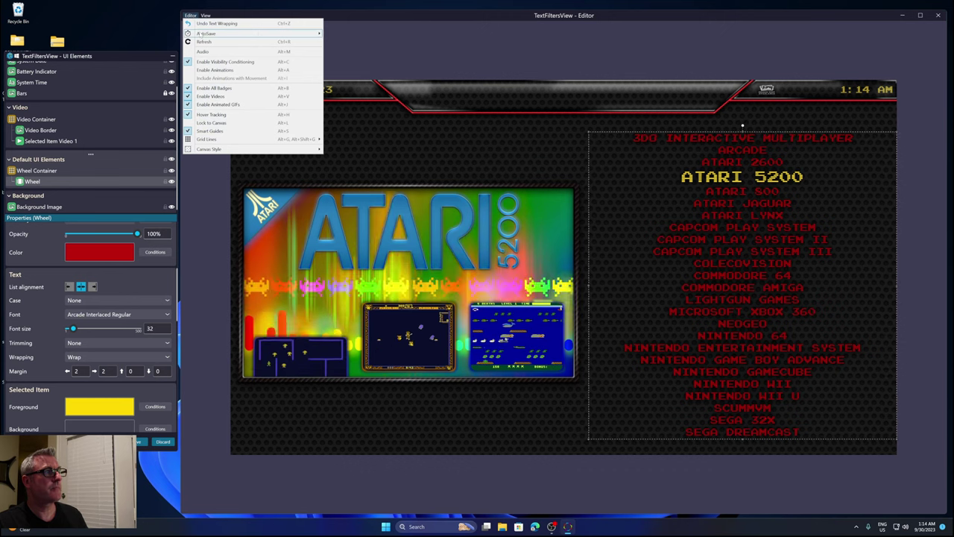
mouse_move(201, 34)
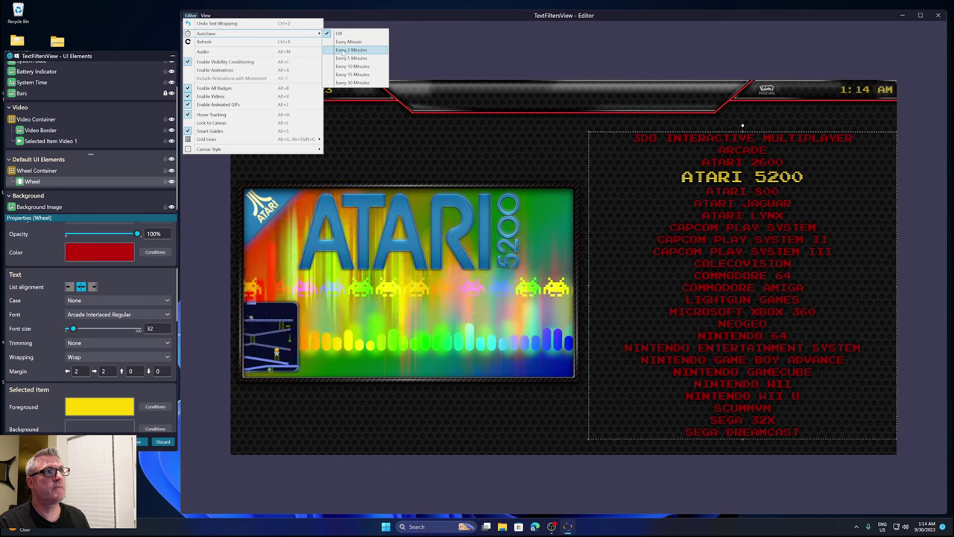
click(352, 58)
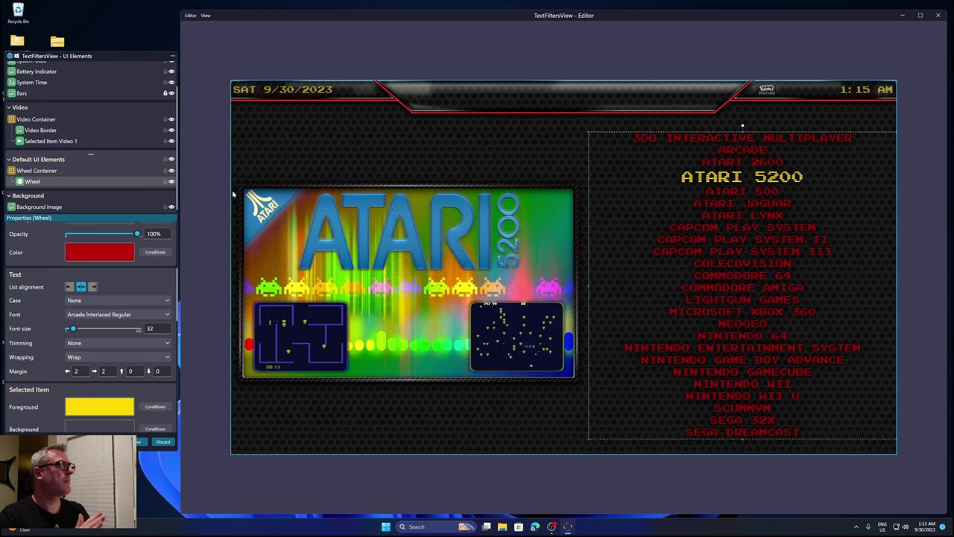
scroll(112, 163, up, 1)
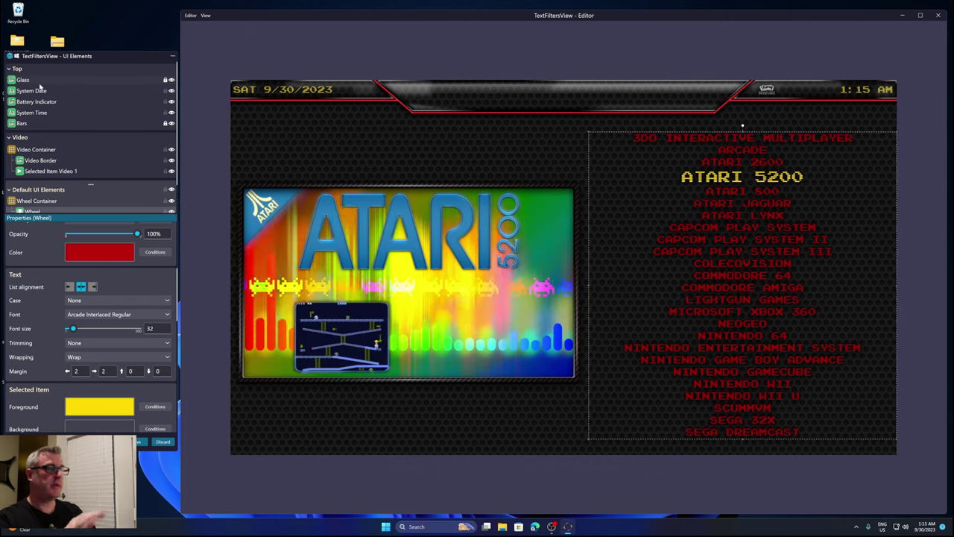
Add a Grid to the Top group and place it directly beneath the Glass element
click(88, 70)
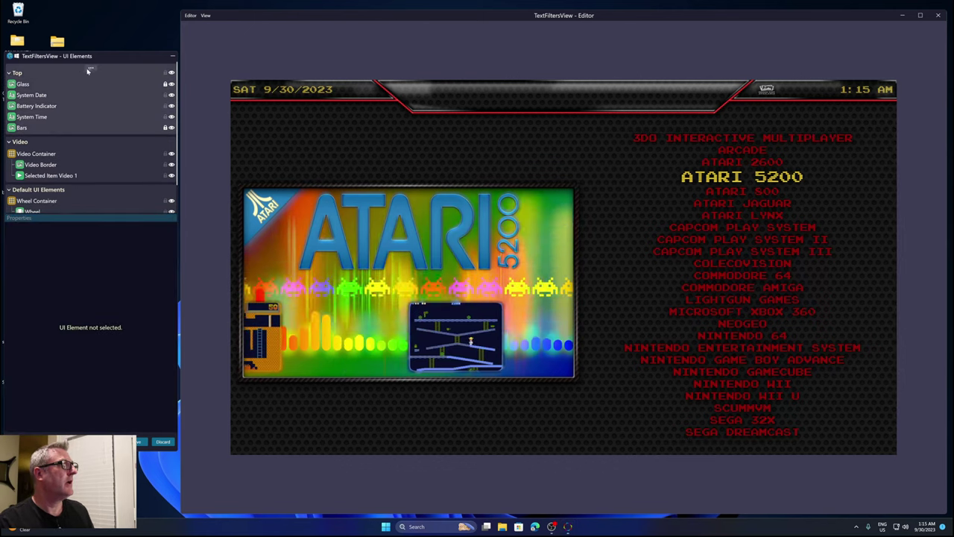
right_click(90, 70)
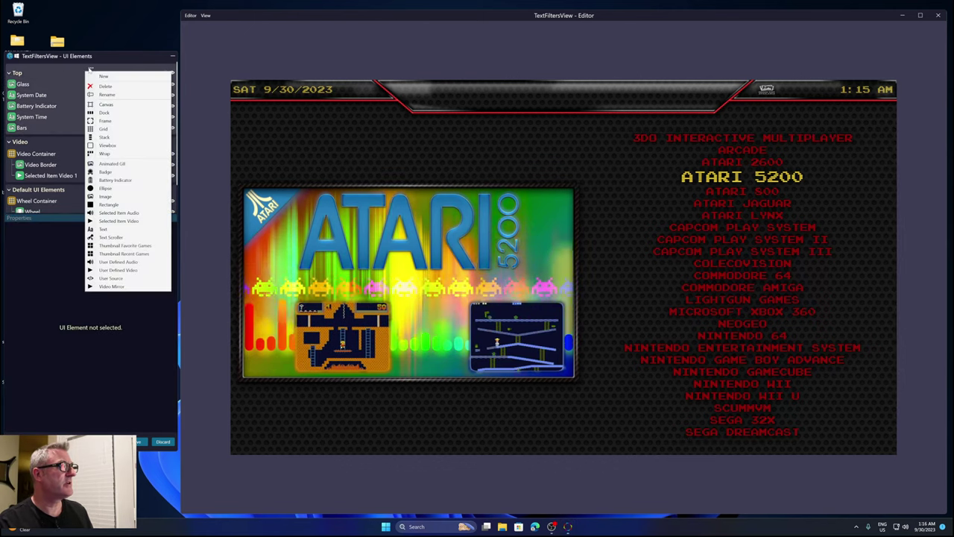
click(108, 129)
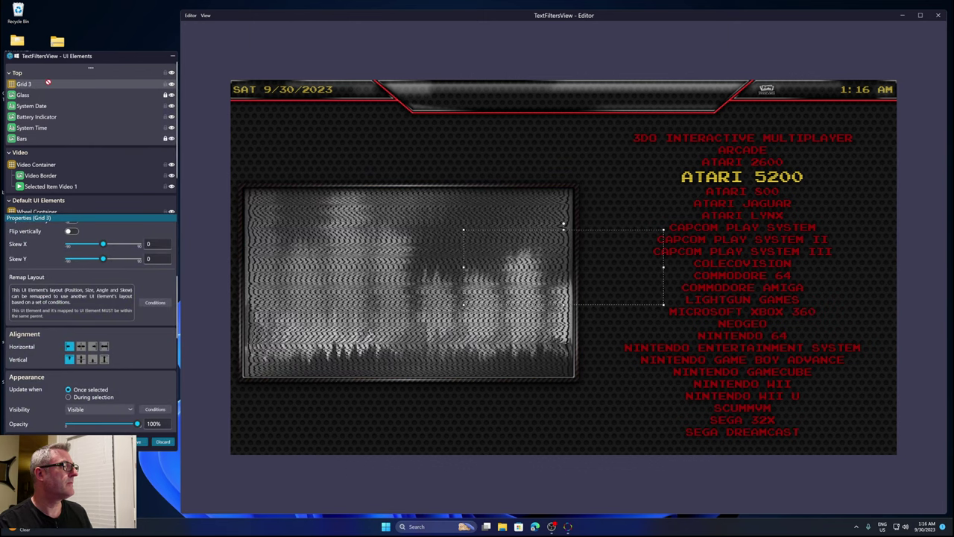
drag(47, 82, 11, 107)
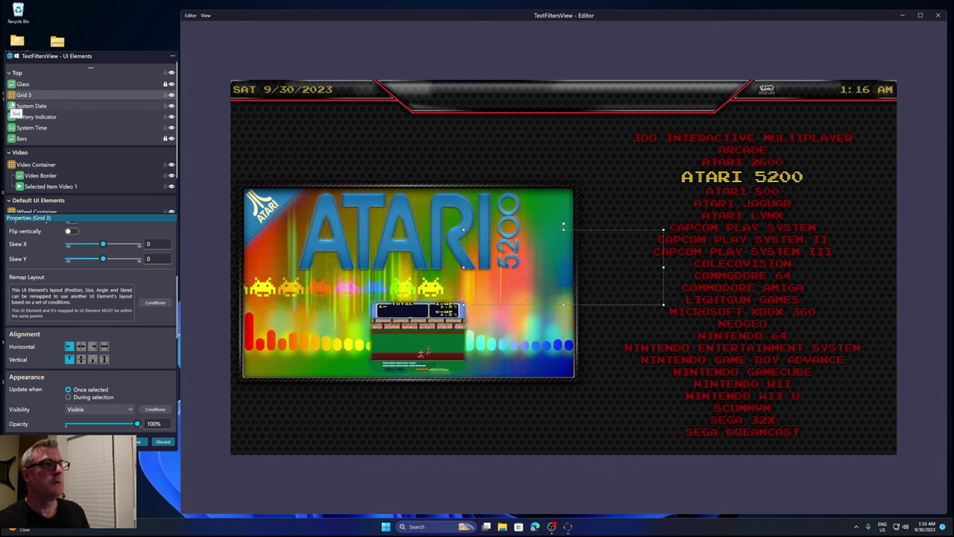
Move and resize the new grid to cover the central panel of the top bar, about 1433 wide by 119 high
drag(592, 258, 505, 107)
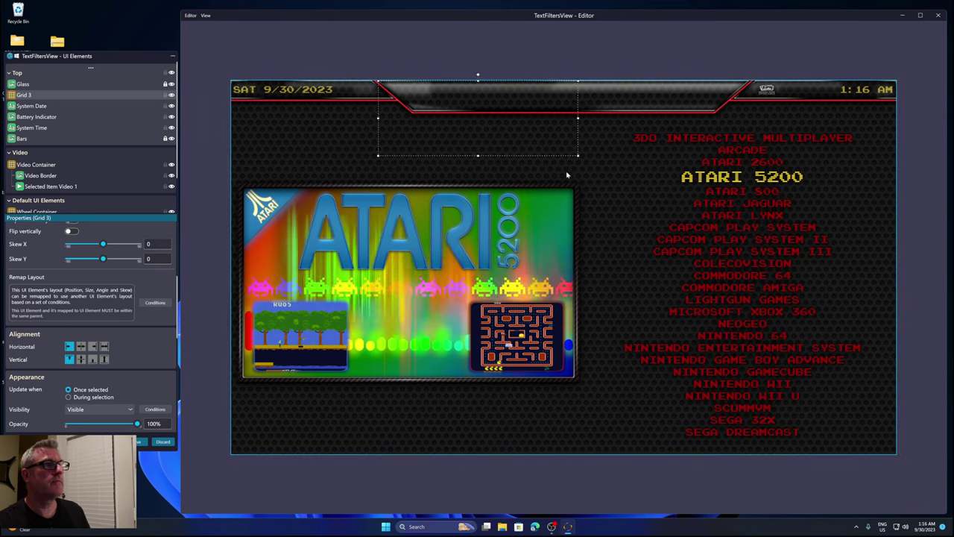
drag(578, 155, 748, 111)
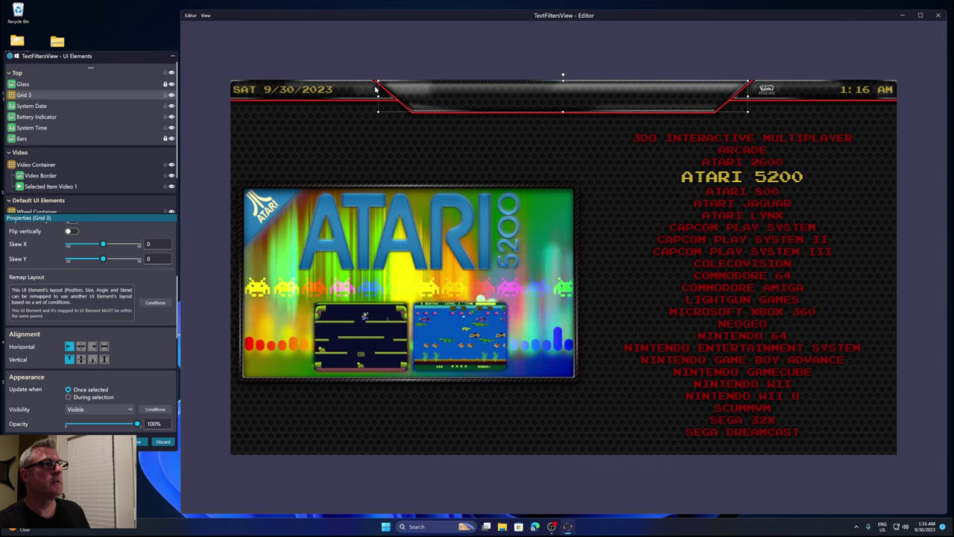
scroll(389, 110, up, 3)
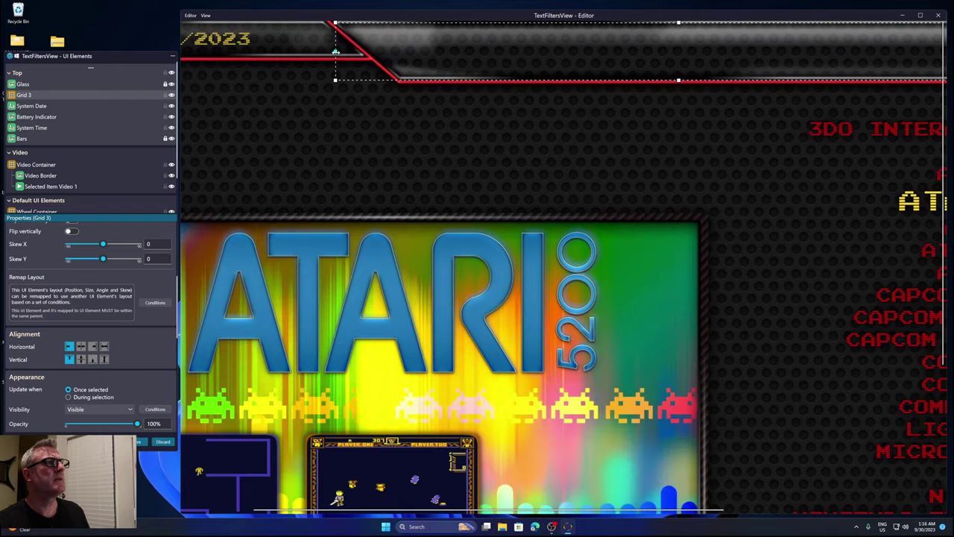
drag(337, 52, 333, 51)
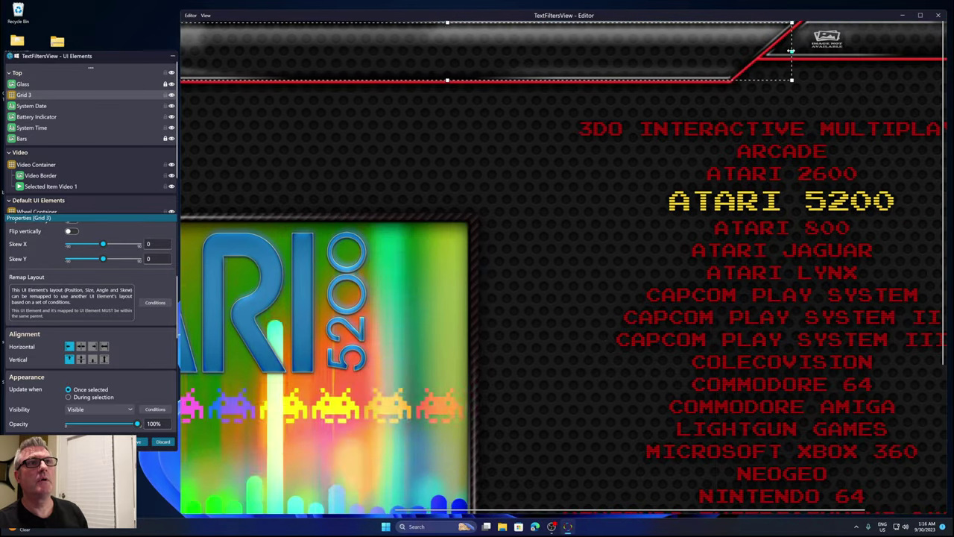
drag(793, 51, 797, 50)
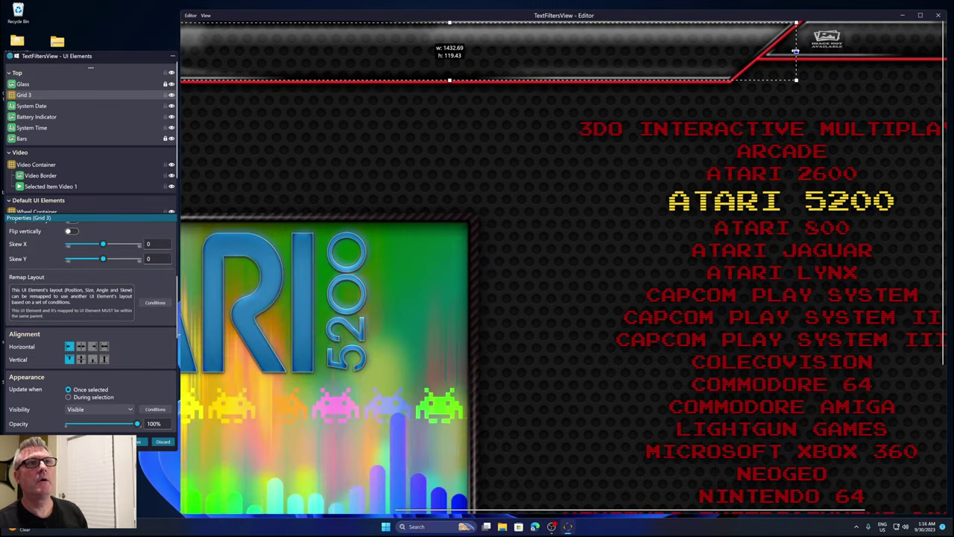
Rename the grid as Selected Content Container
scroll(604, 185, up, 1)
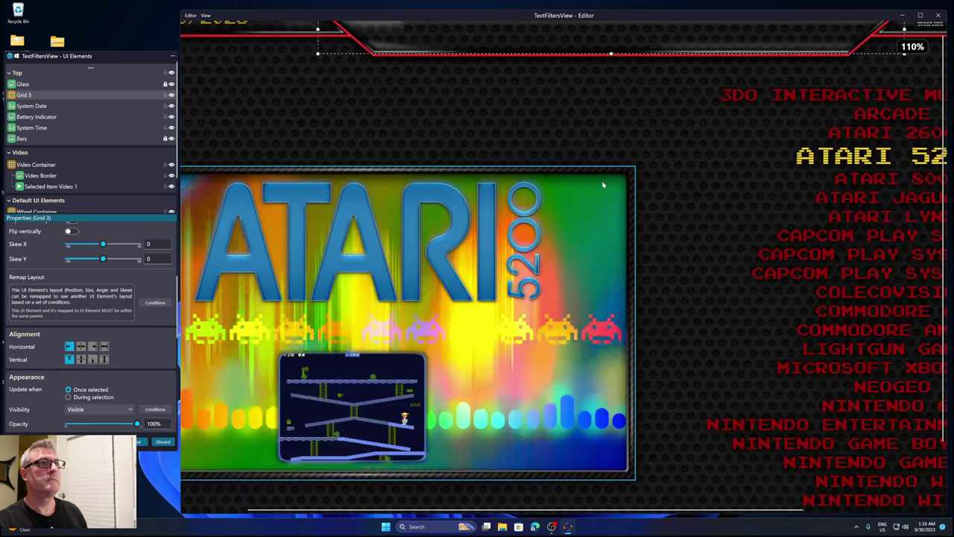
scroll(604, 185, down, 2)
scroll(604, 185, down, 1)
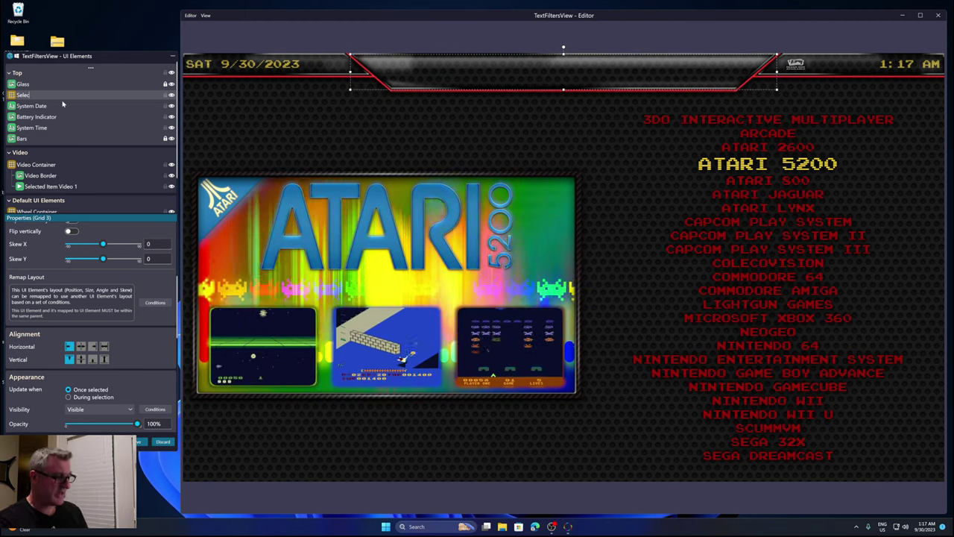
text(ted Cont)
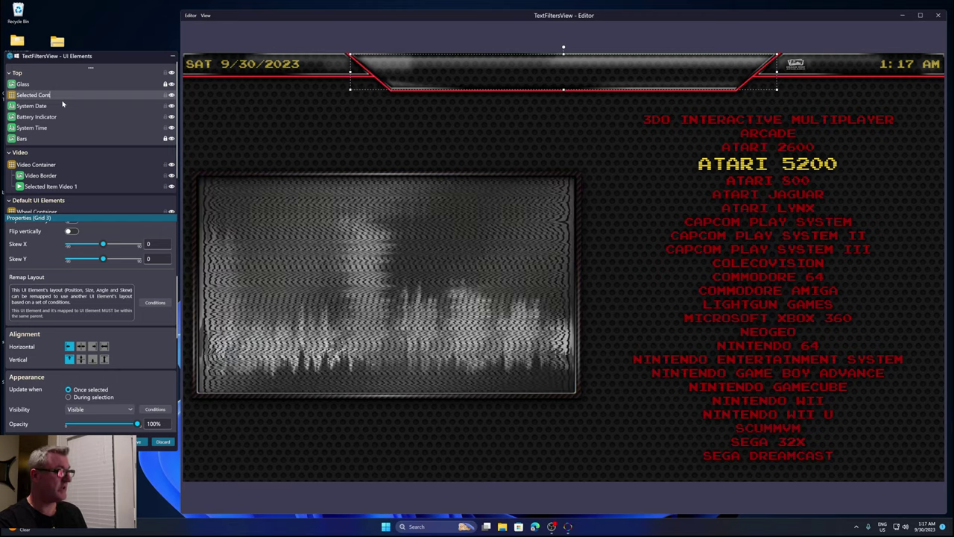
text(ent Cont)
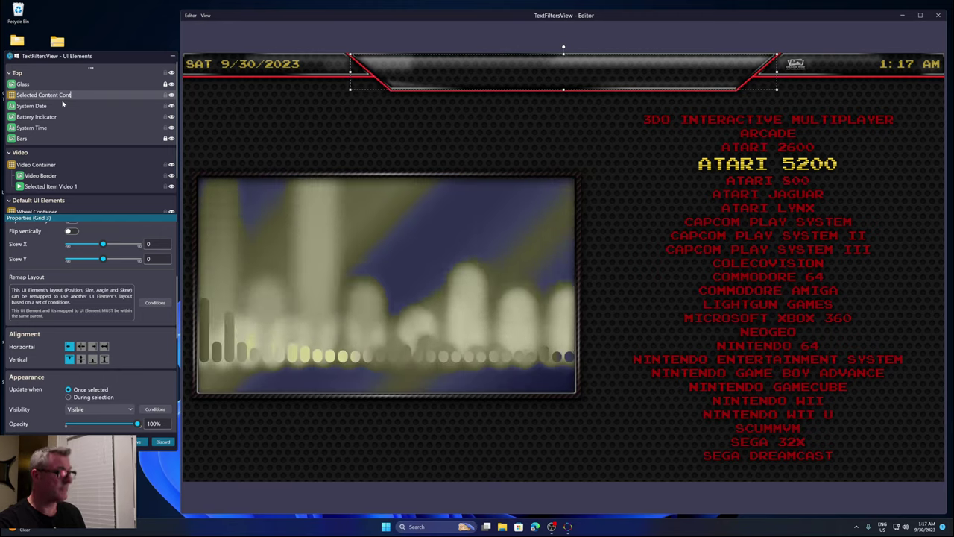
text(ainer)
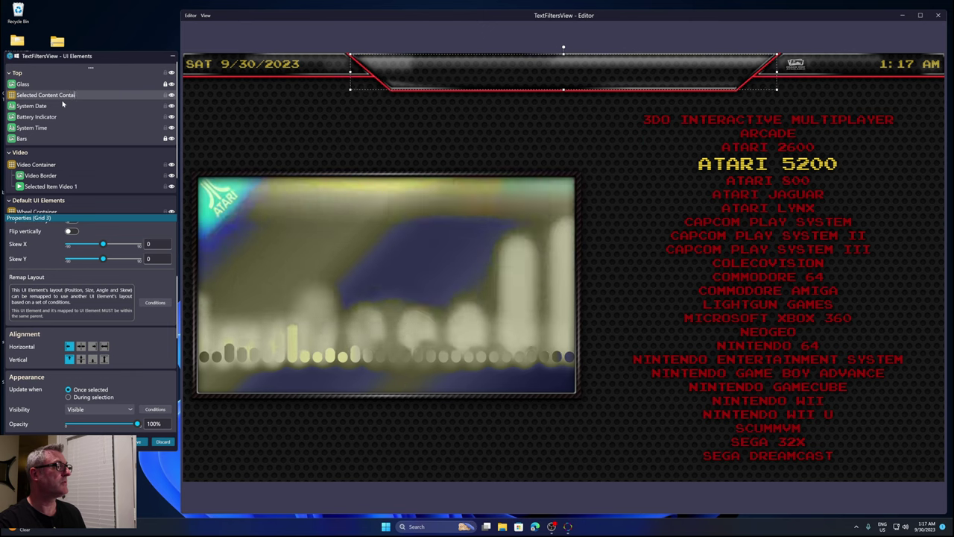
key(Return)
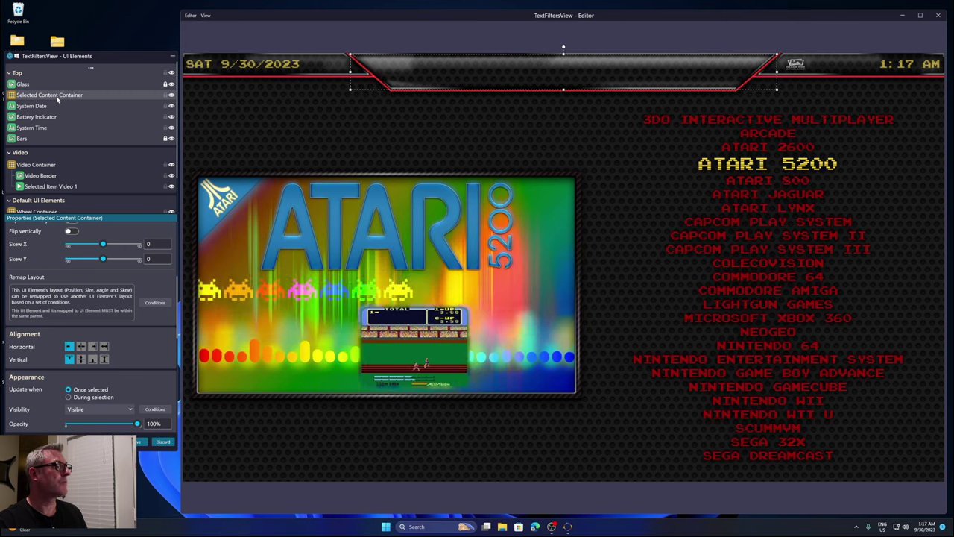
Add an Image, nest it inside Selected Content Container and make it fill its parent
right_click(91, 68)
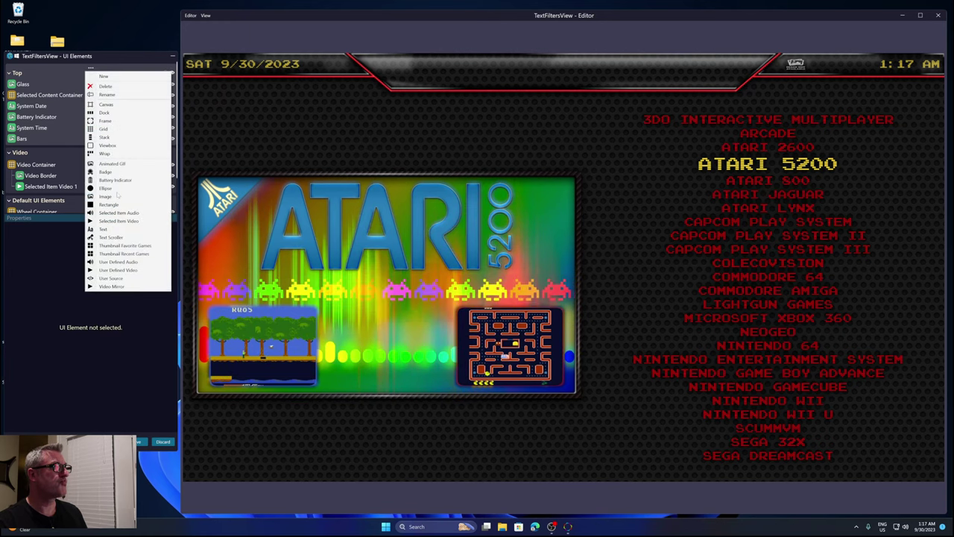
click(112, 196)
drag(44, 86, 58, 107)
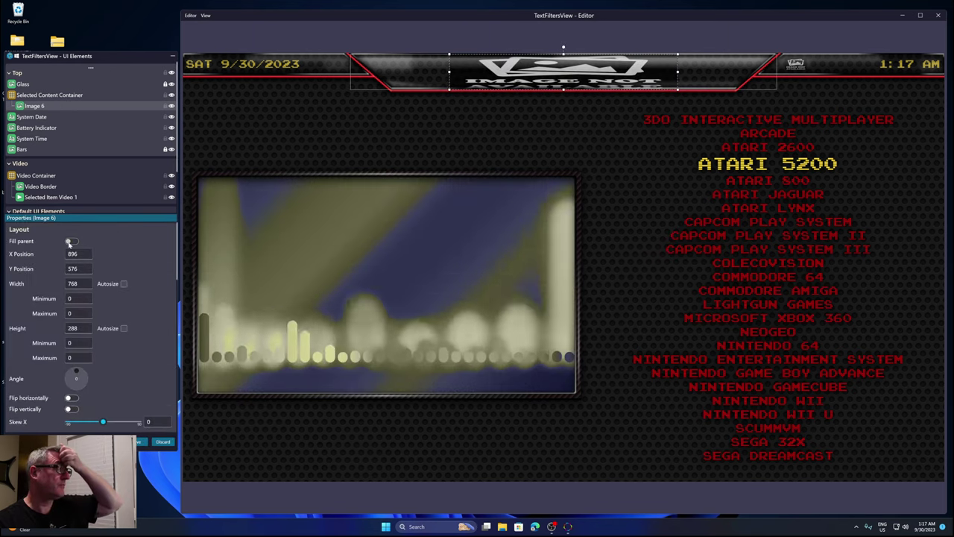
click(71, 241)
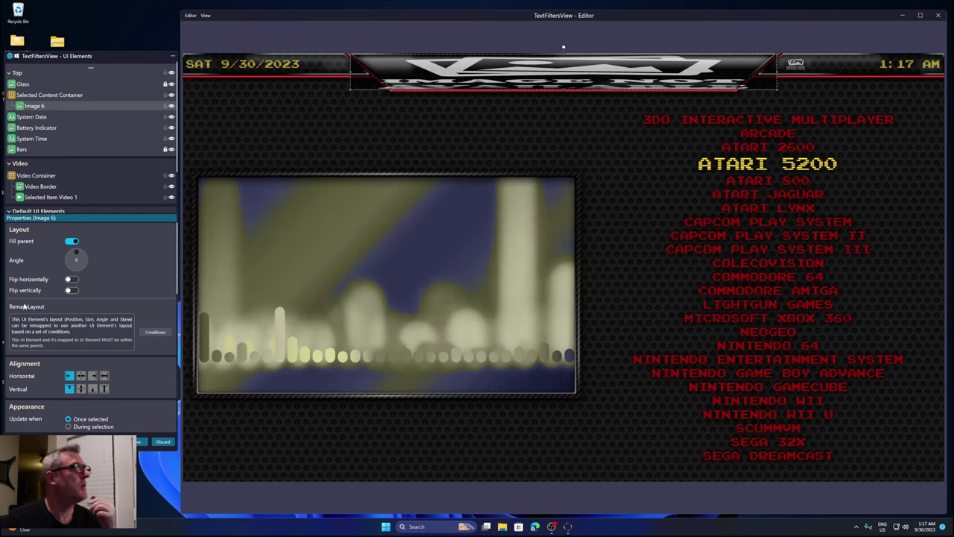
Make the nested image display the Random Fan art metadata image with its stretch set to UniformToFill
scroll(24, 306, down, 5)
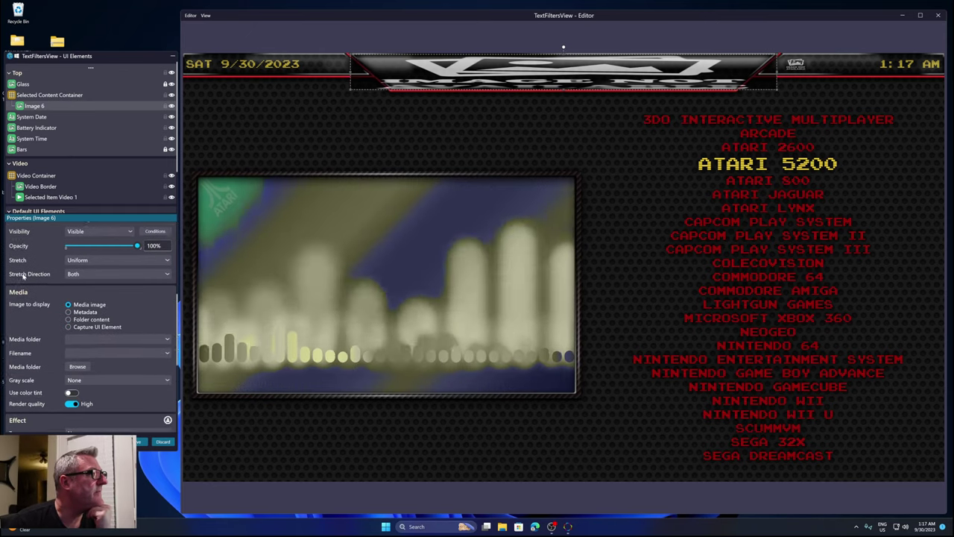
scroll(23, 275, down, 1)
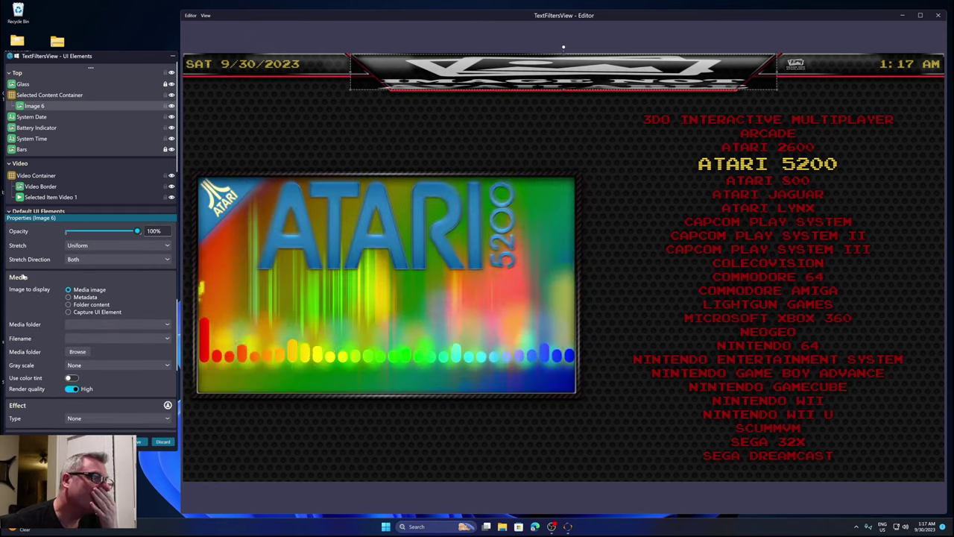
click(68, 297)
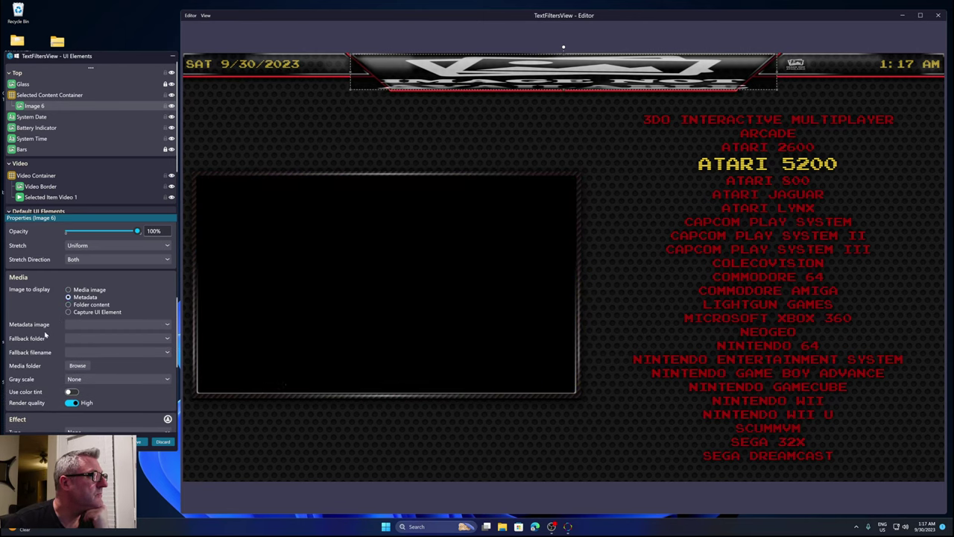
click(69, 327)
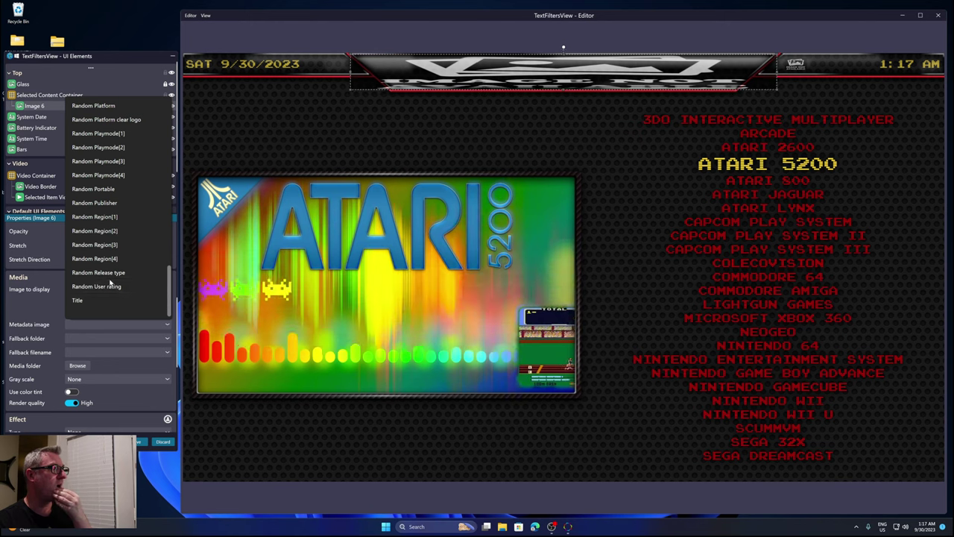
scroll(108, 287, up, 2)
scroll(111, 282, up, 1)
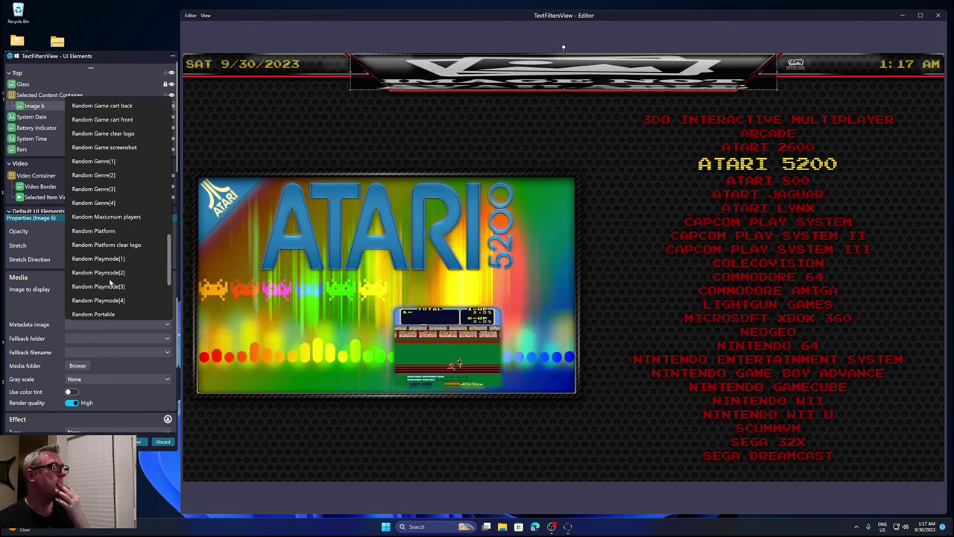
scroll(110, 282, up, 1)
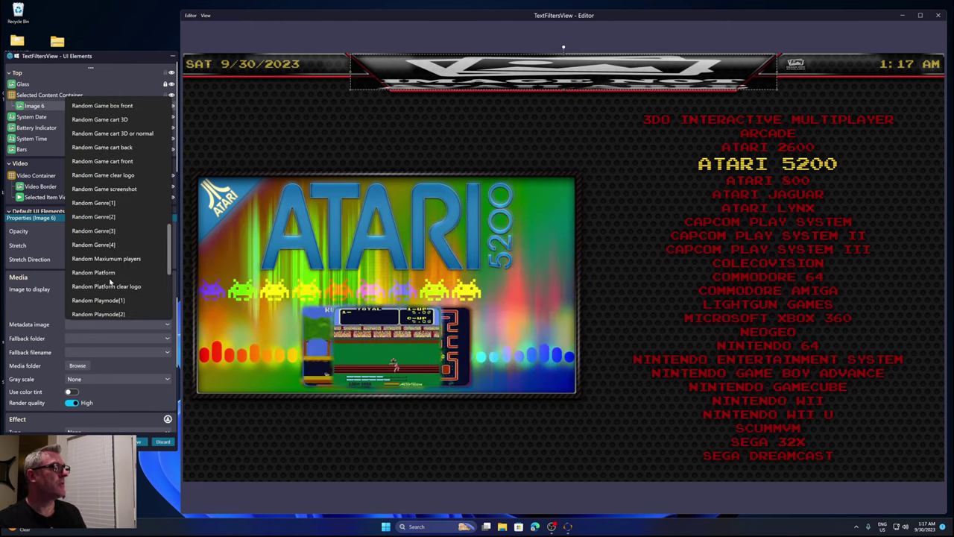
scroll(110, 282, up, 1)
scroll(110, 282, up, 2)
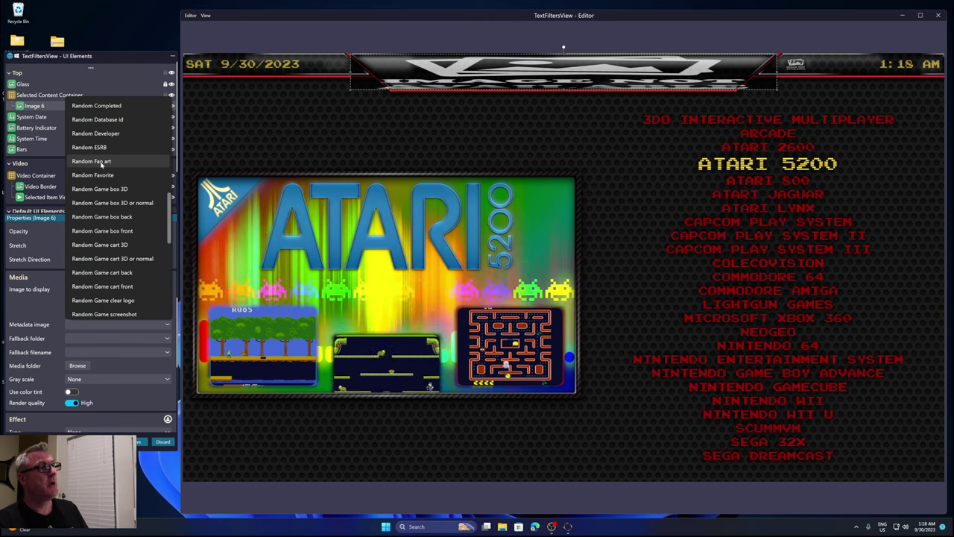
click(101, 162)
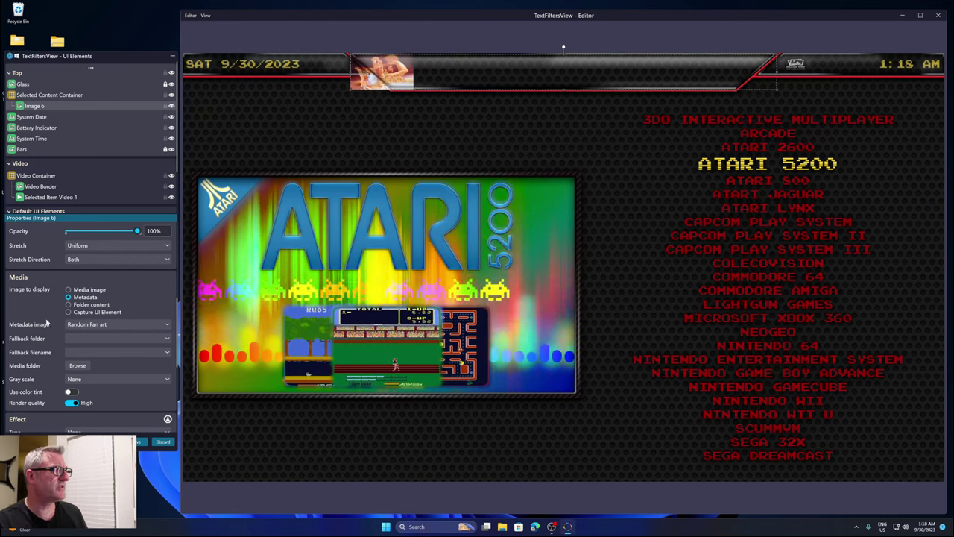
click(91, 246)
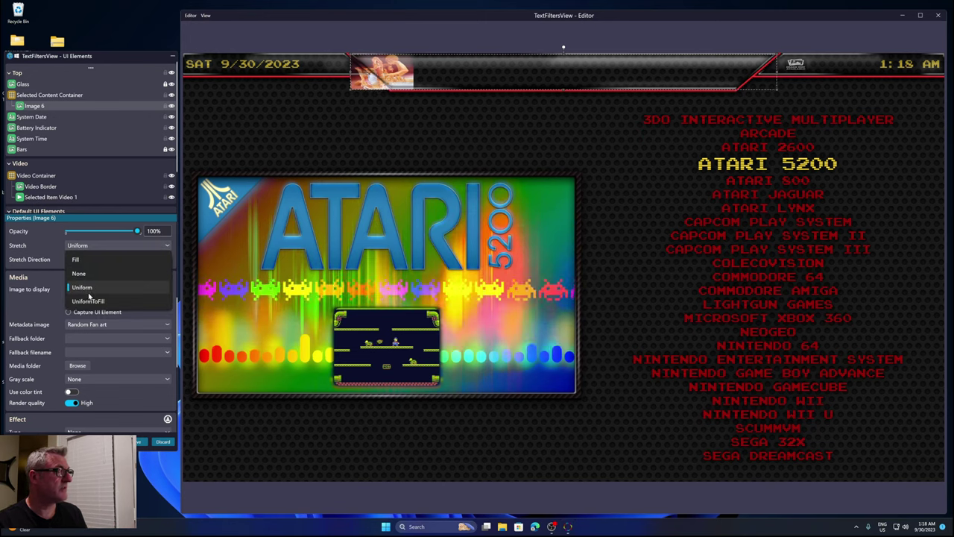
click(88, 302)
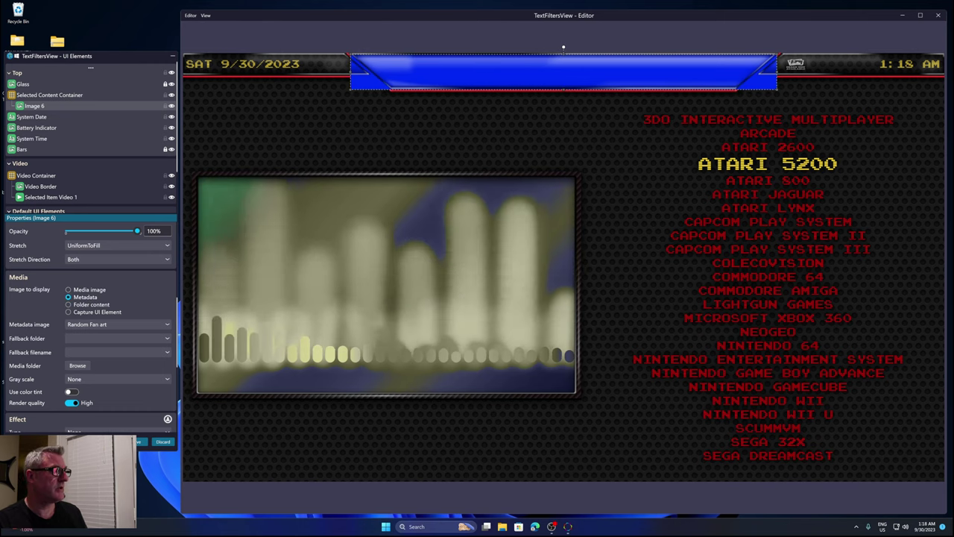
Preview the fan art in the top bar for each system down the wheel from Atari 800 to ColecoVision
key(Down)
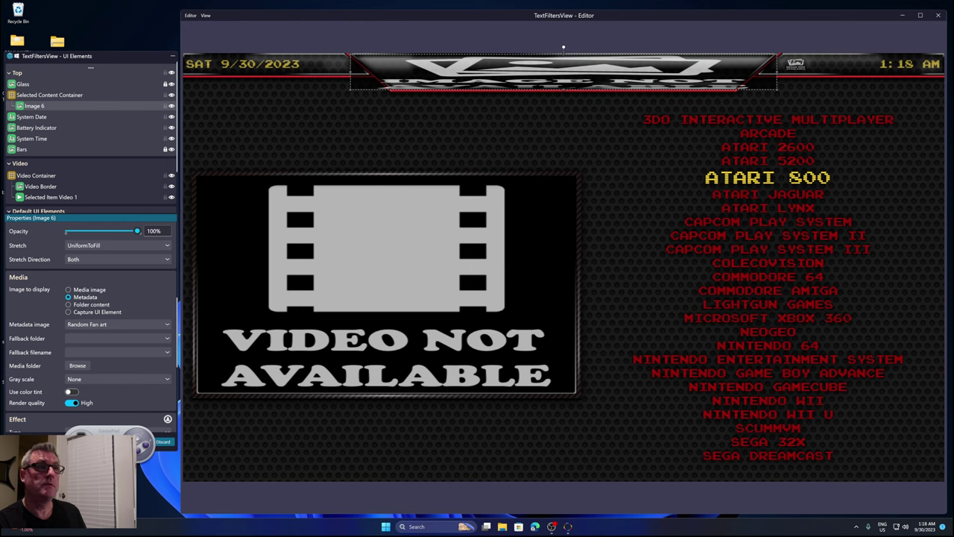
key(Down)
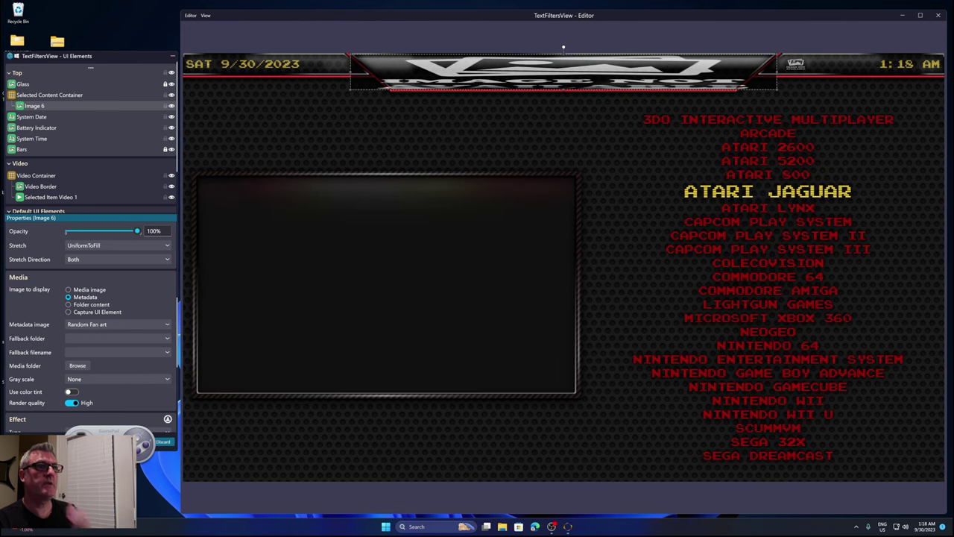
key(Down)
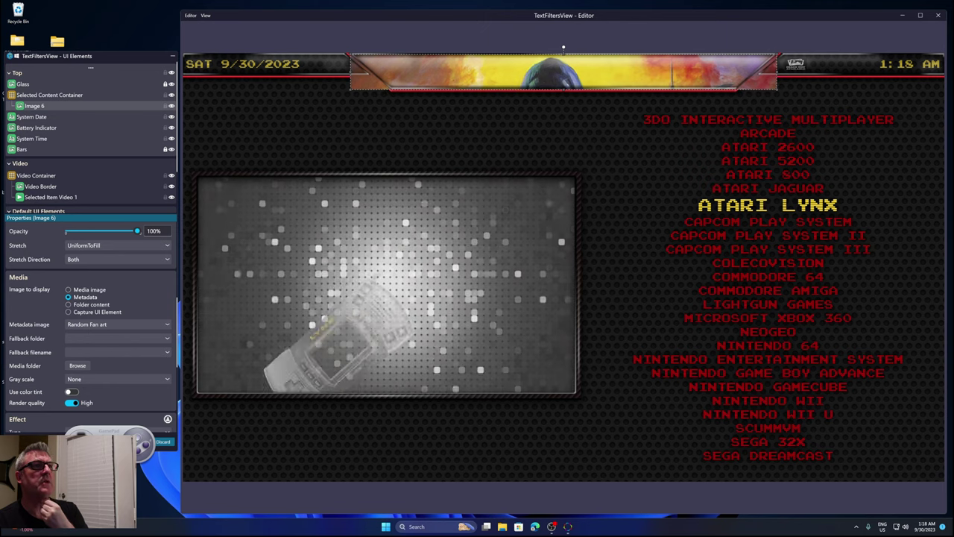
key(Down)
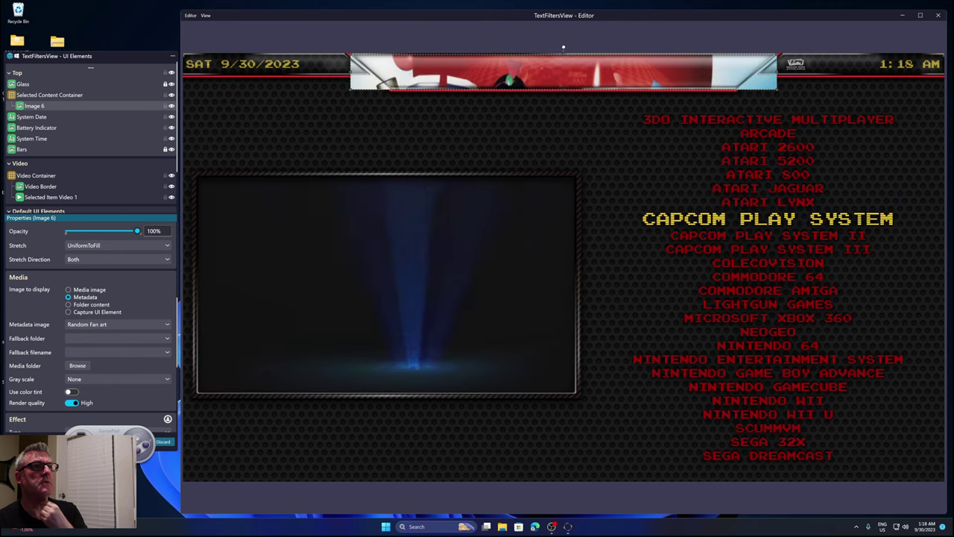
key(Down)
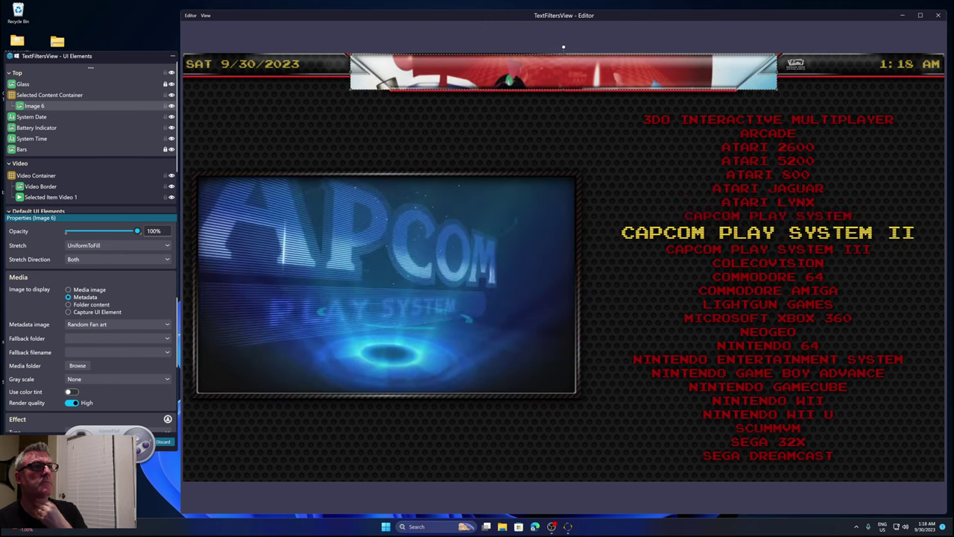
key(Down)
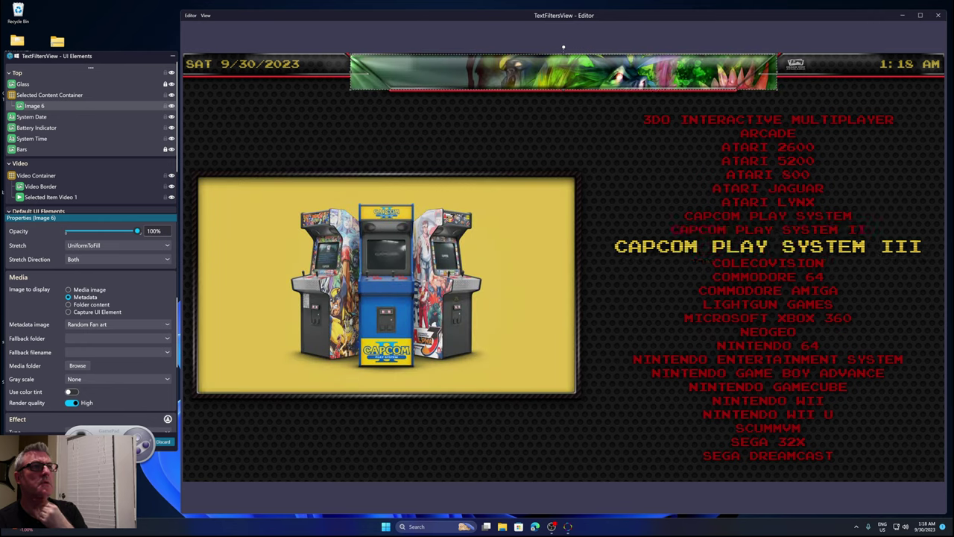
key(Down)
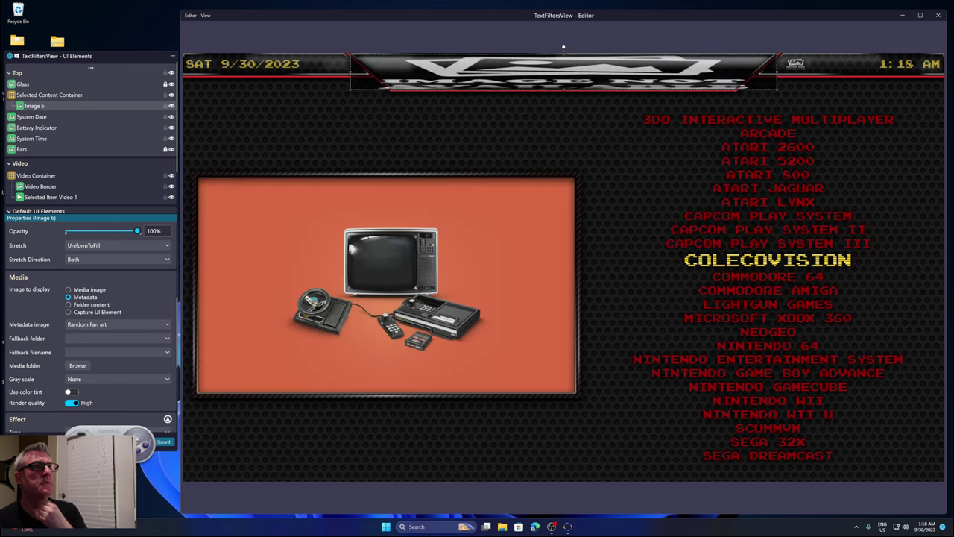
Preview the top bar's fan art for each system down the wheel from Commodore 64 to Nintendo Entertainment System
key(Down)
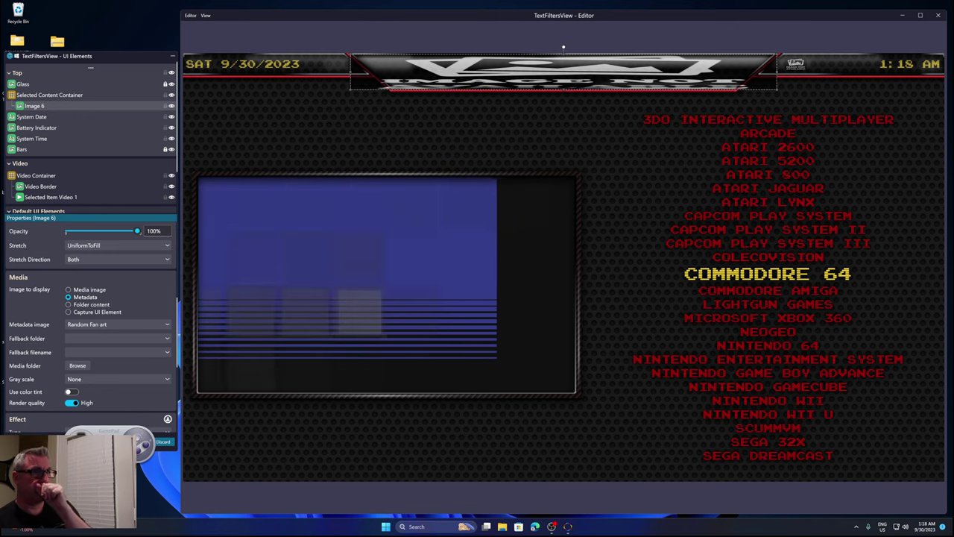
key(Up)
key(Down)
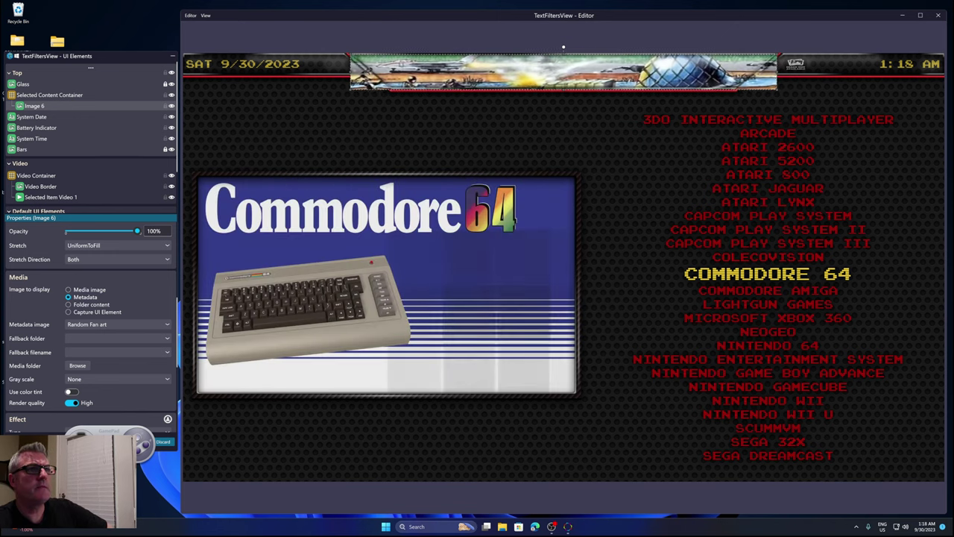
key(Down)
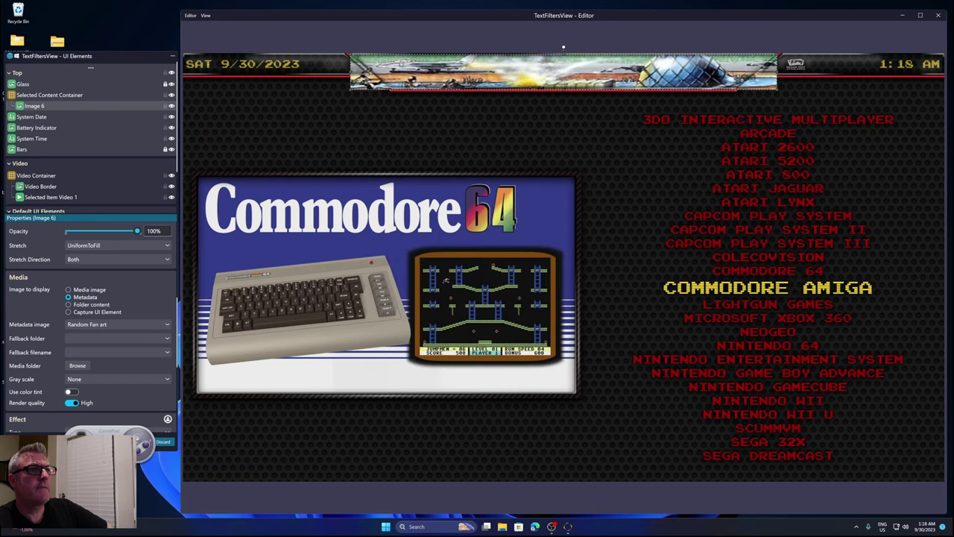
key(Up)
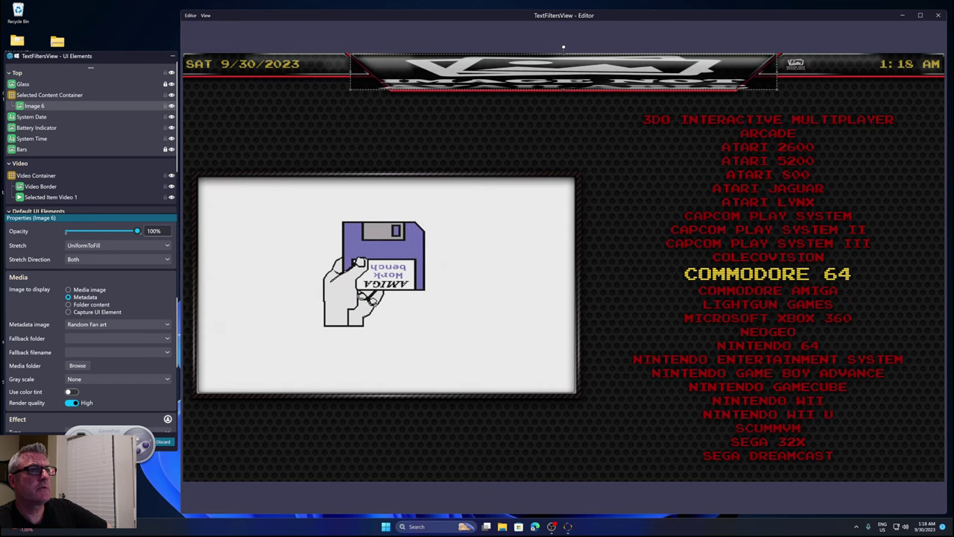
key(Down)
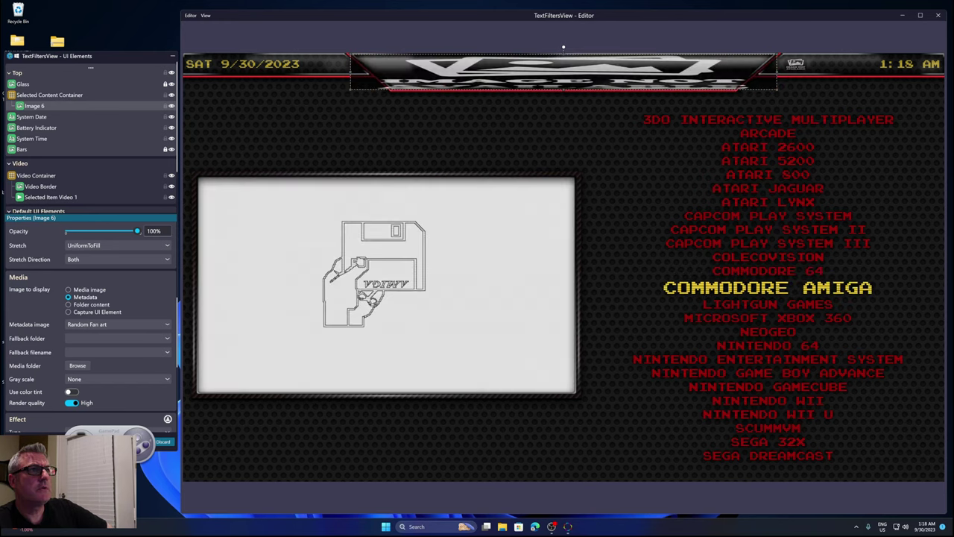
key(Down)
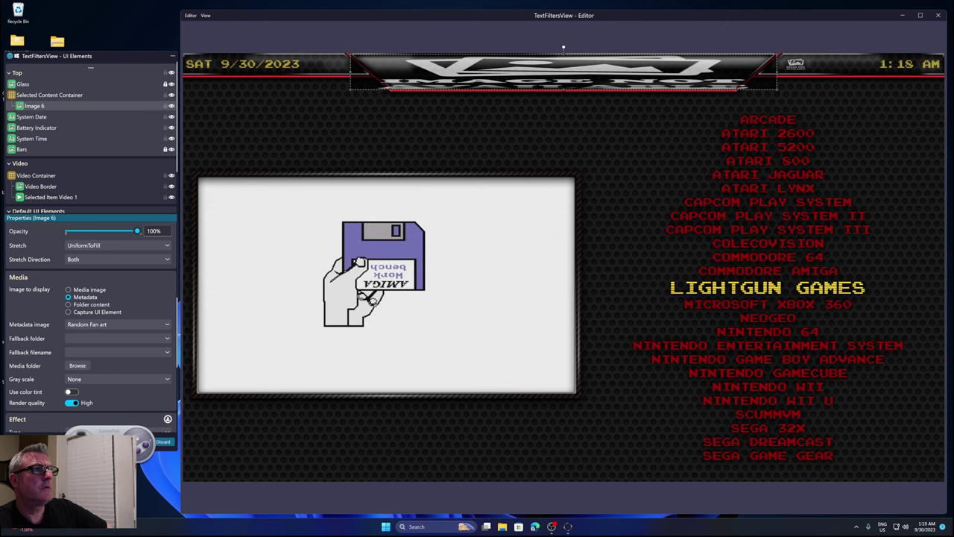
key(Up)
key(Down)
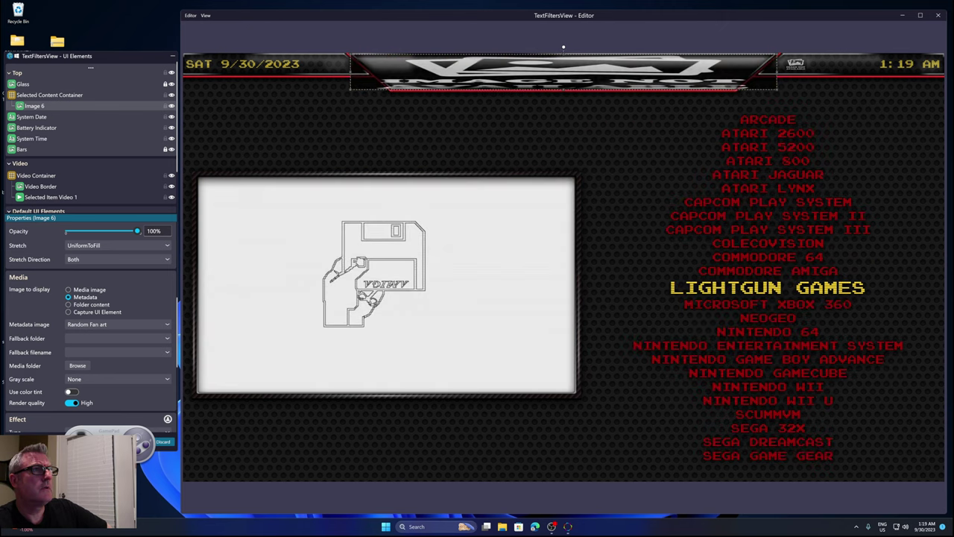
key(Down)
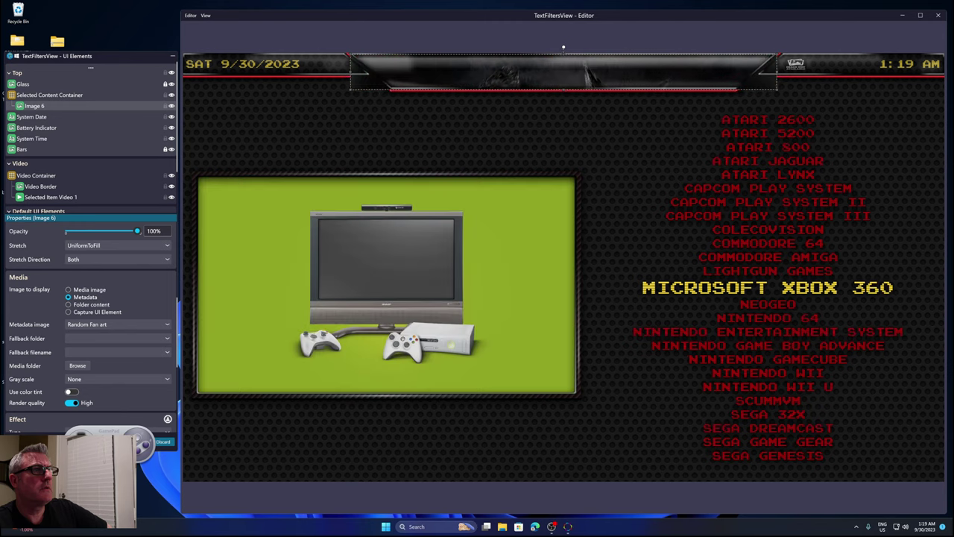
key(Down)
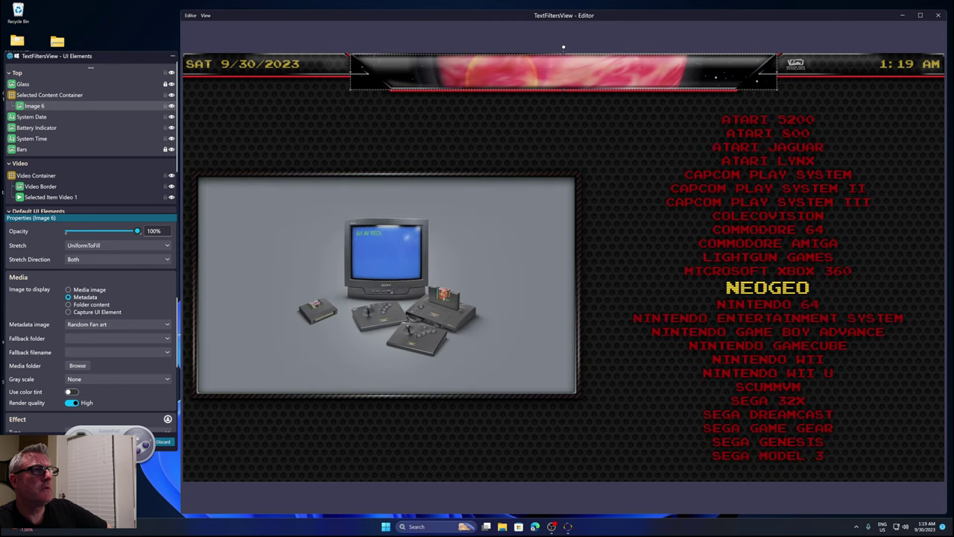
key(Down)
key(Down)
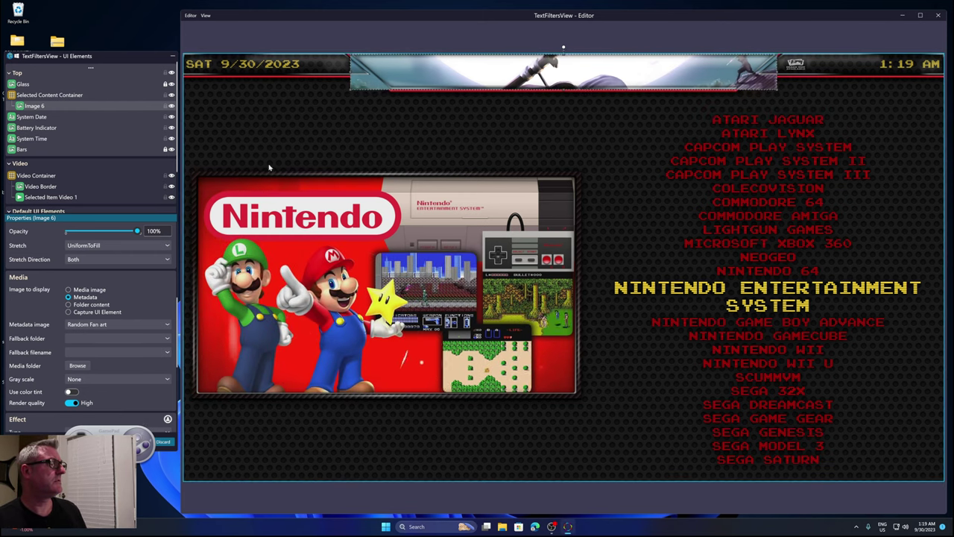
Move Selected Content Container beneath Bars in the Top group and rename its nested image as Random Game Fan Art
click(42, 95)
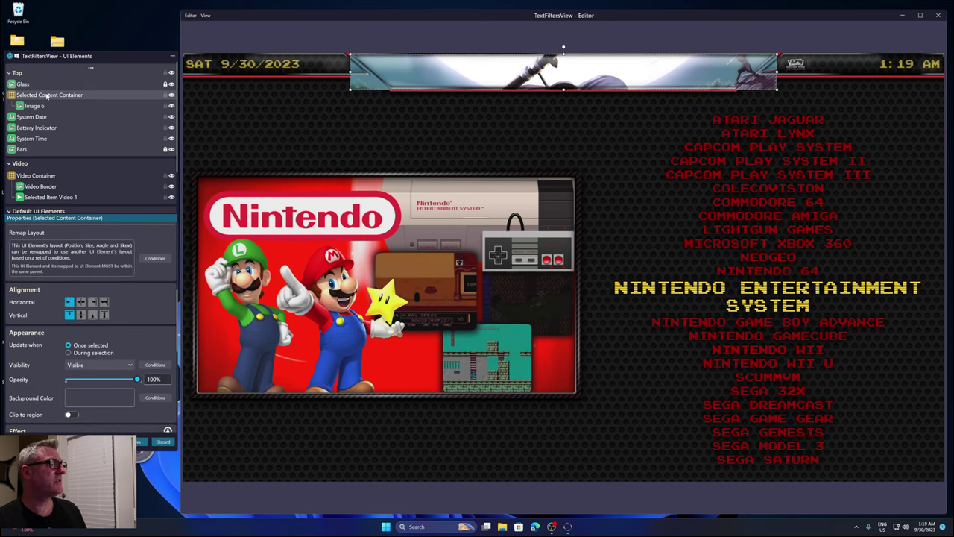
drag(50, 97, 13, 160)
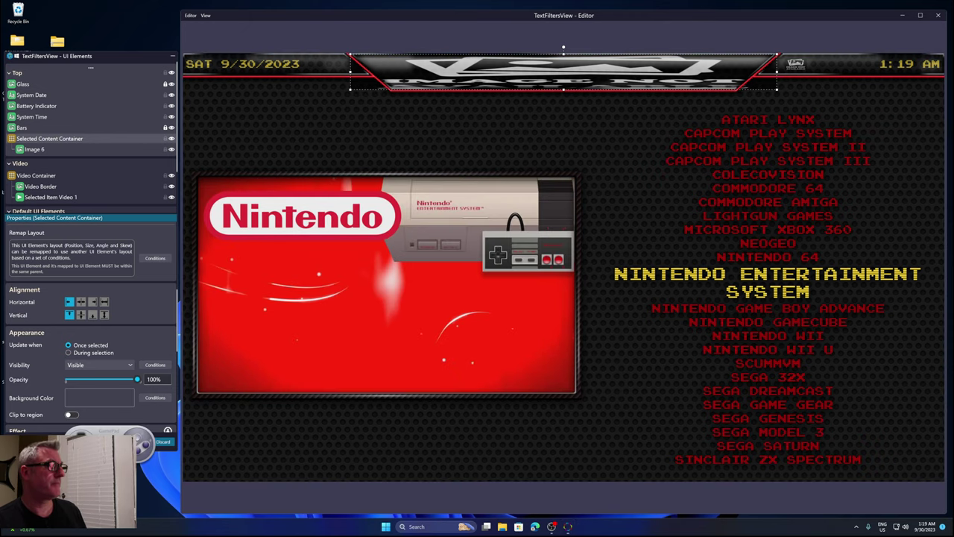
key(Down)
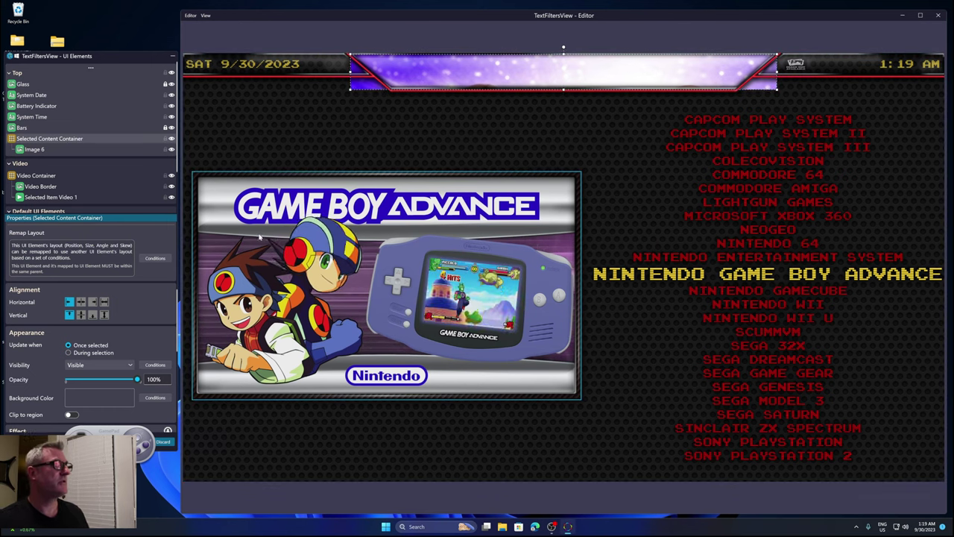
click(37, 151)
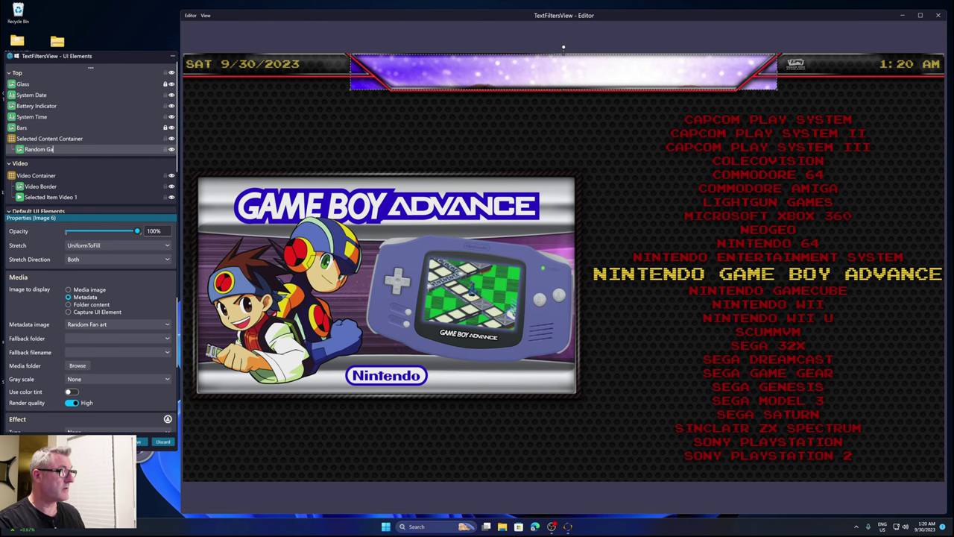
text(Art)
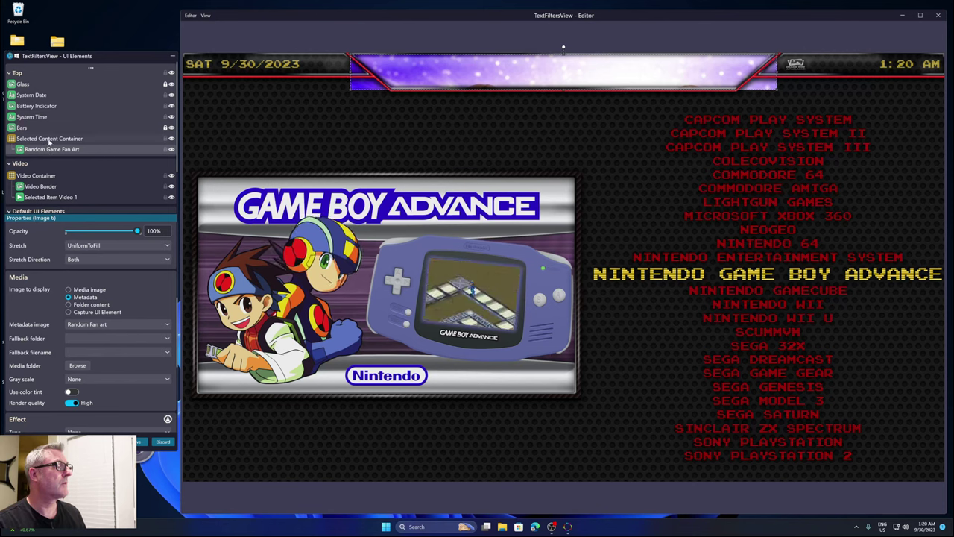
Give Selected Content Container an Image opacity mask using MASK.png from the Gfx folder, and check it on Nintendo GameCube
click(49, 140)
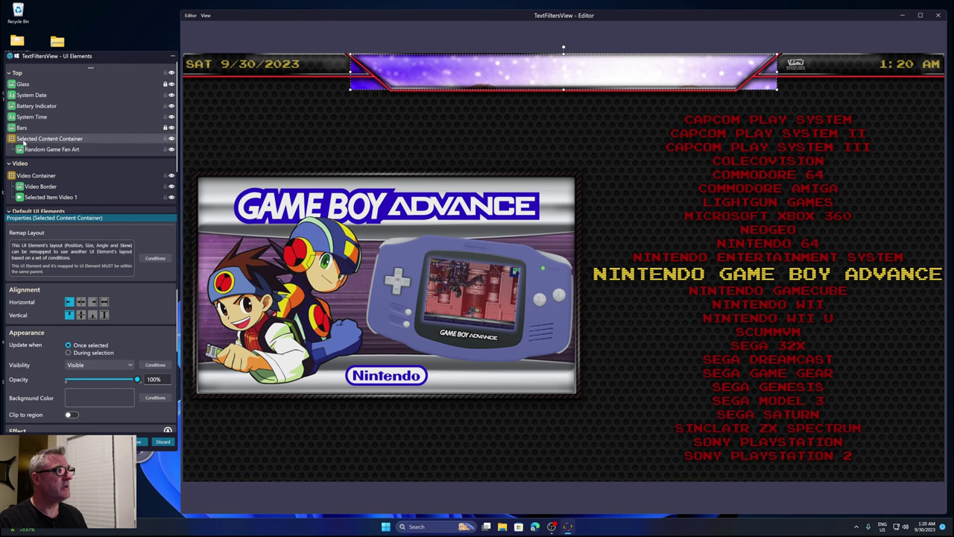
scroll(32, 377, down, 5)
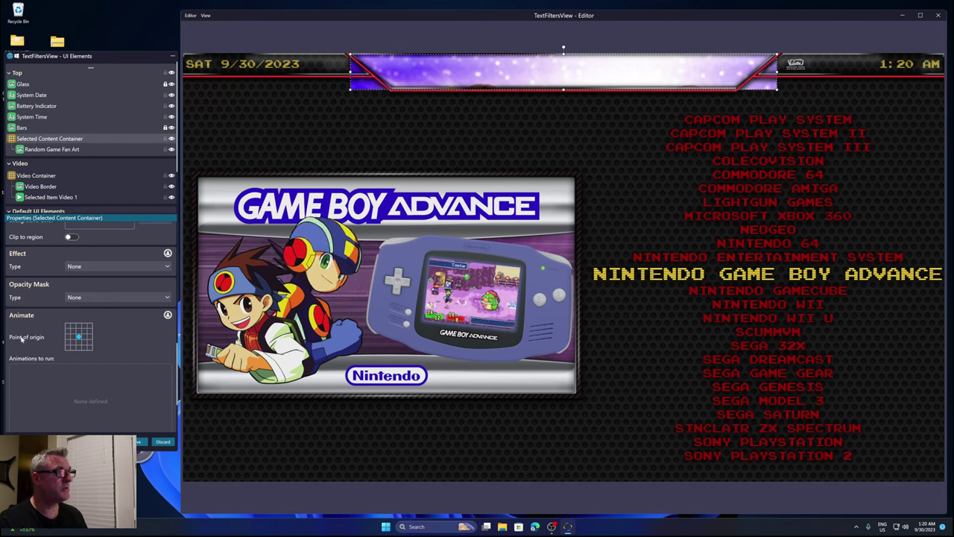
click(83, 299)
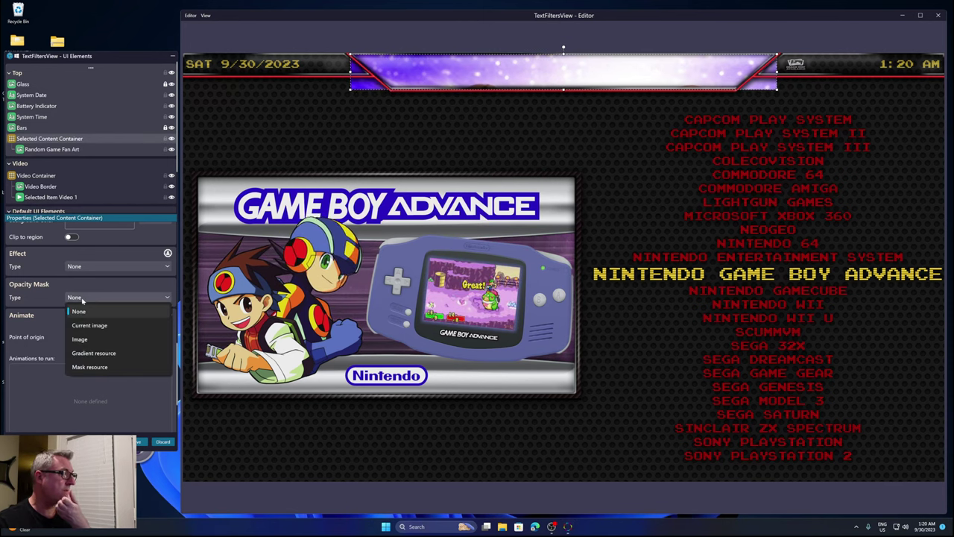
click(82, 340)
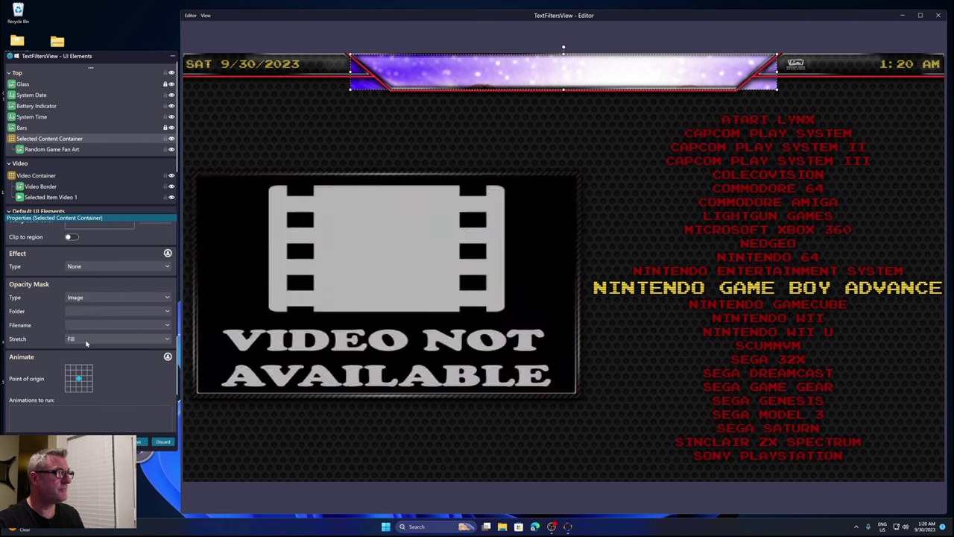
click(94, 311)
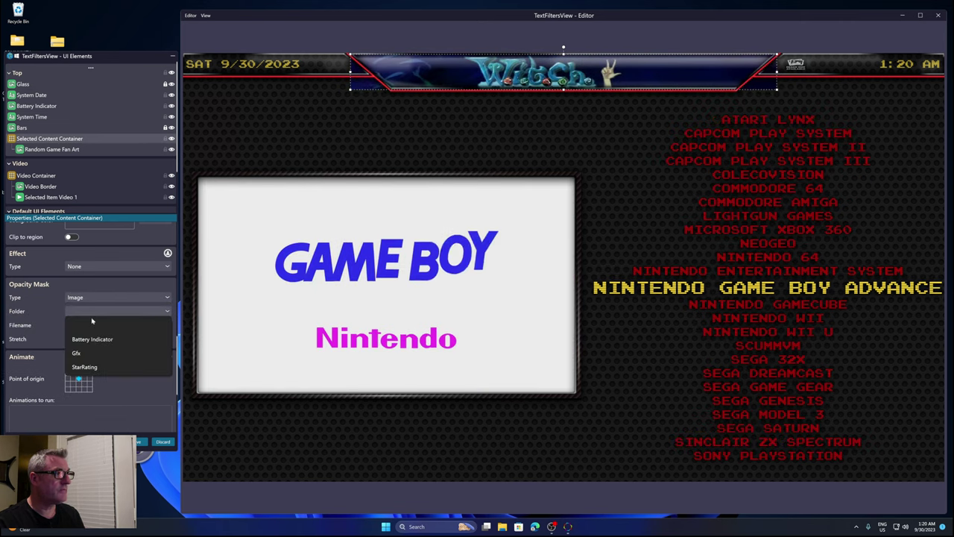
click(82, 353)
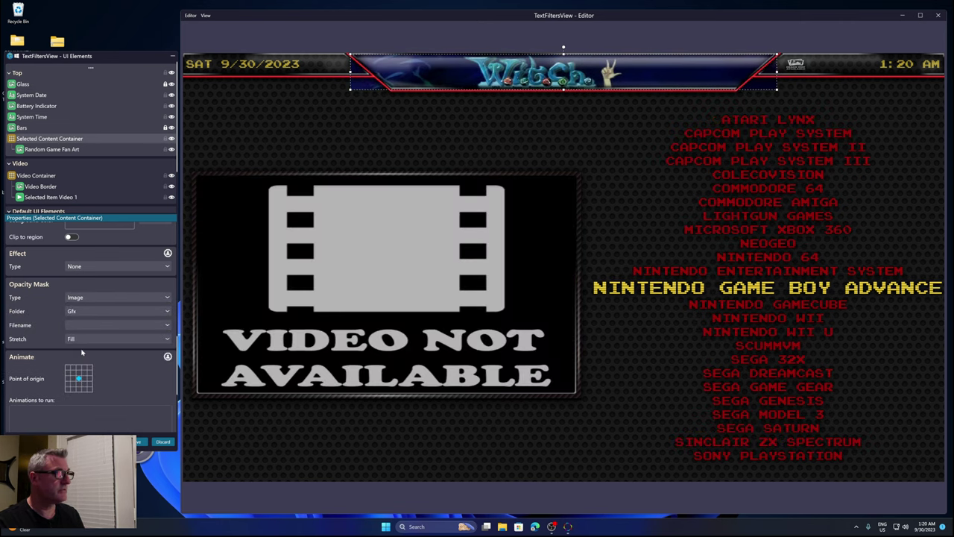
click(82, 325)
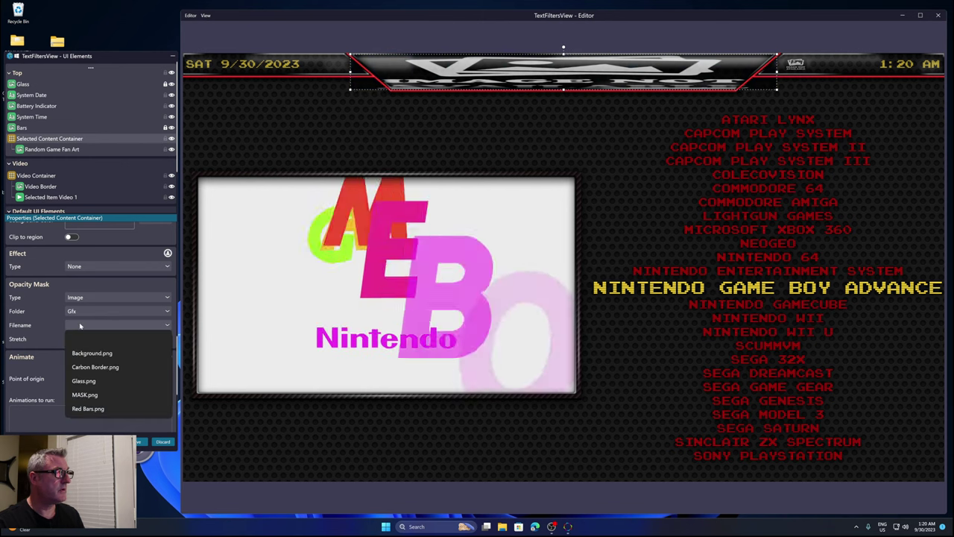
click(84, 395)
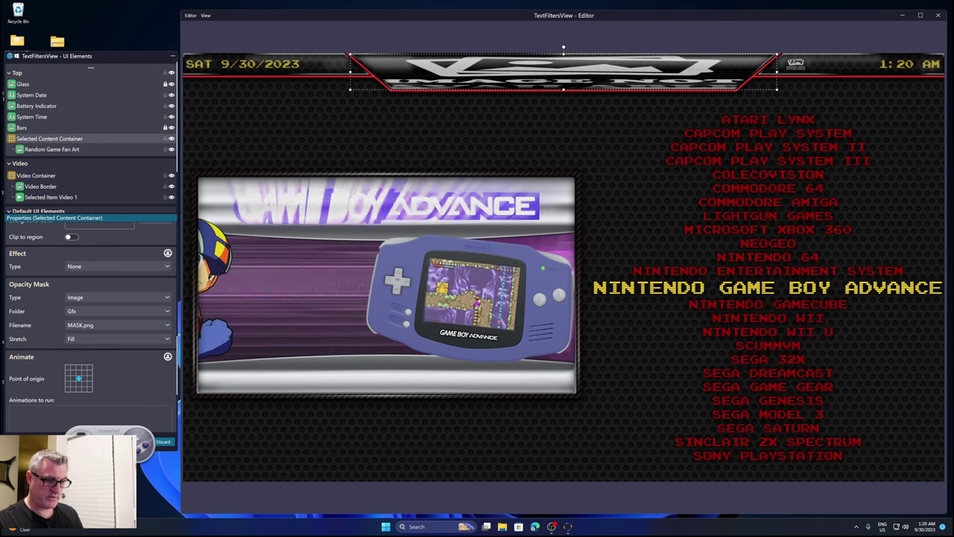
key(Down)
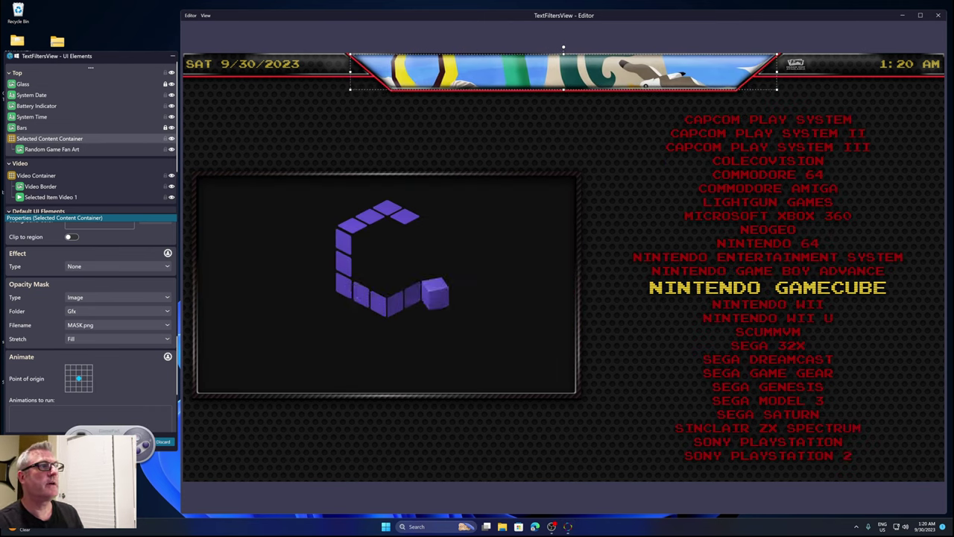
Try the Uniform stretch on the container's opacity mask, return it to Fill, and check it on Nintendo Wii
click(76, 339)
click(89, 383)
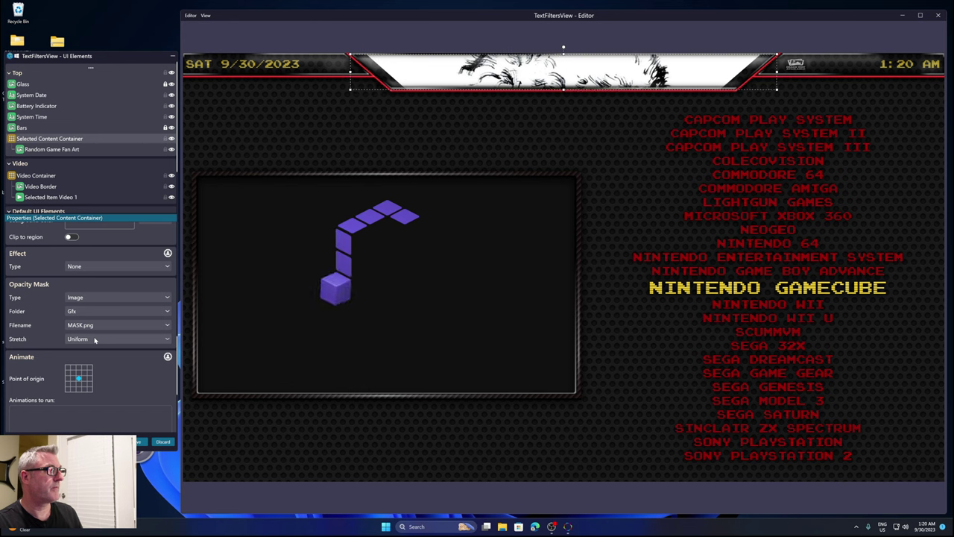
click(95, 340)
click(86, 368)
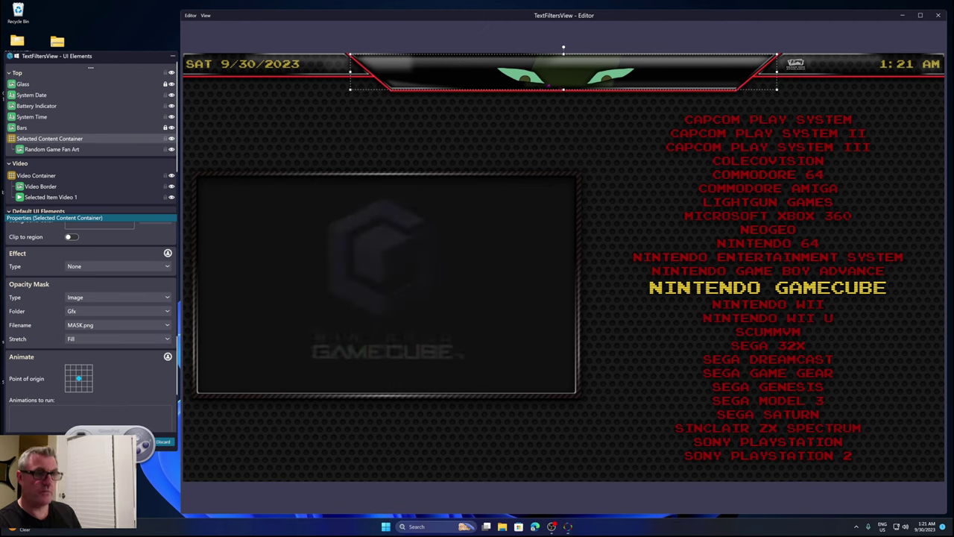
key(Down)
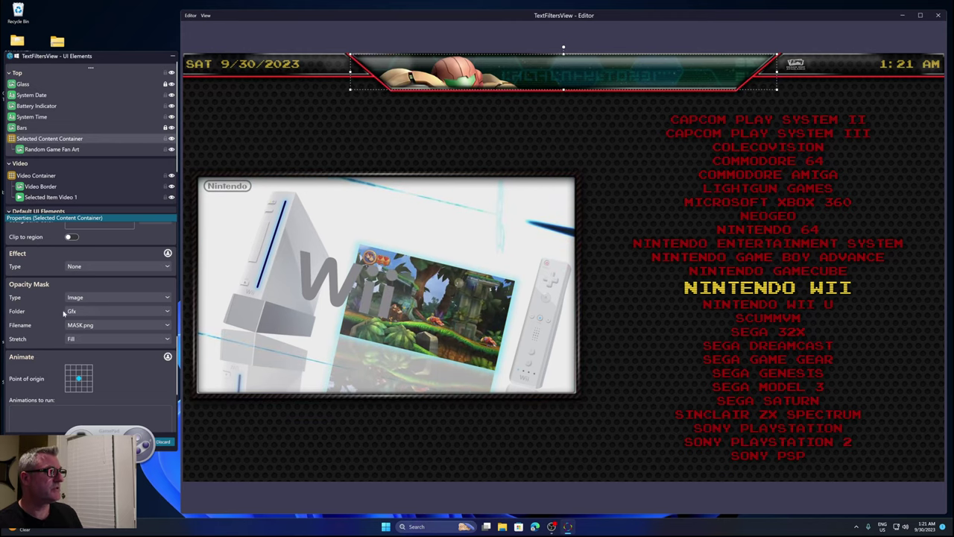
Apply a Blur effect with a radius of about 70 to the Random Game Fan Art image
click(52, 150)
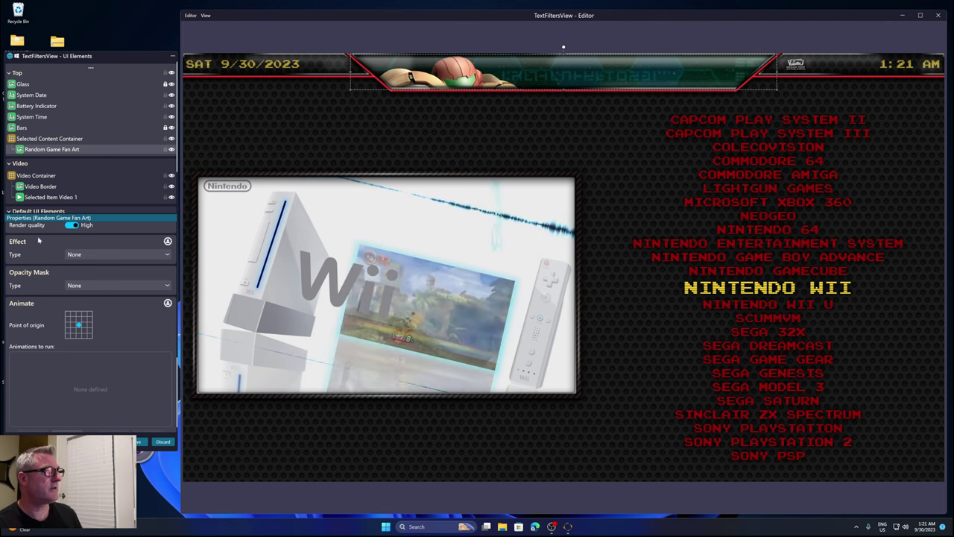
click(79, 255)
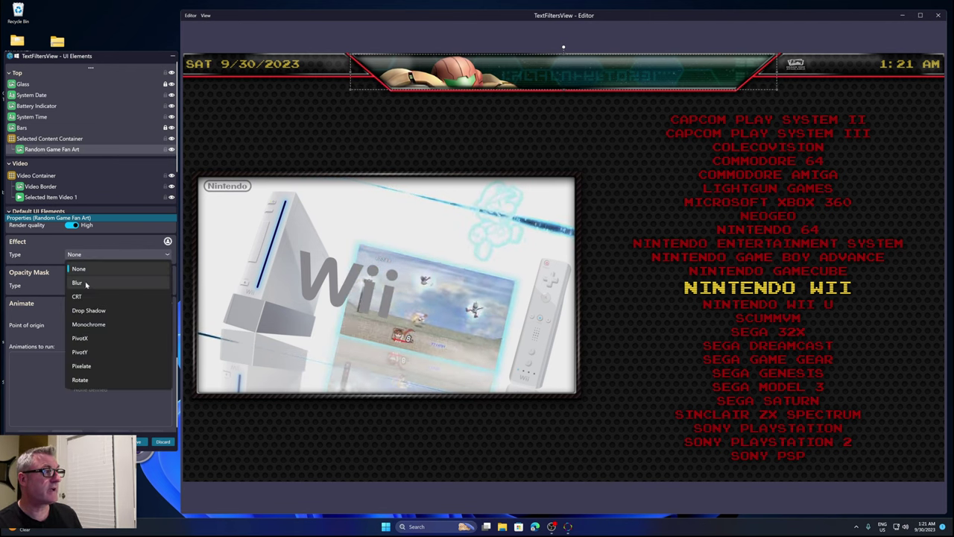
click(85, 282)
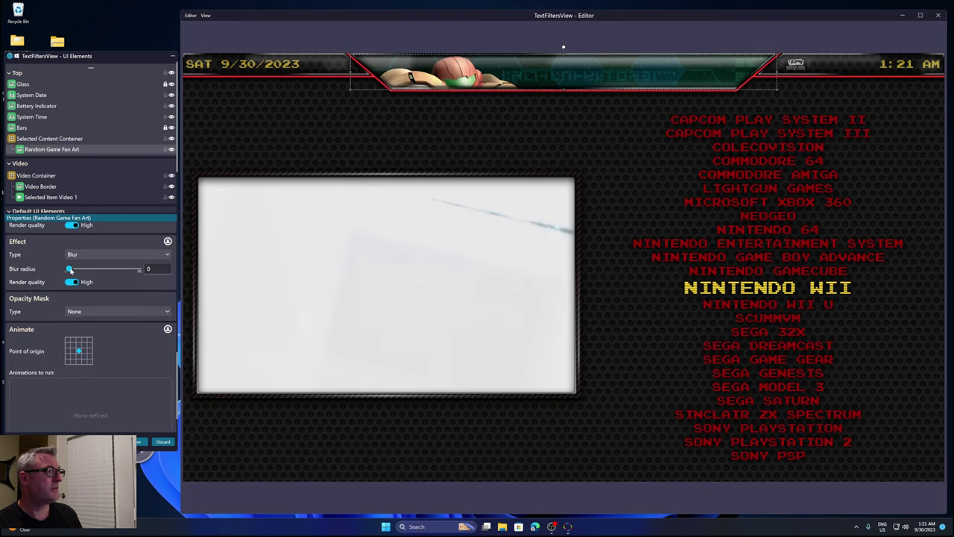
drag(82, 271, 114, 273)
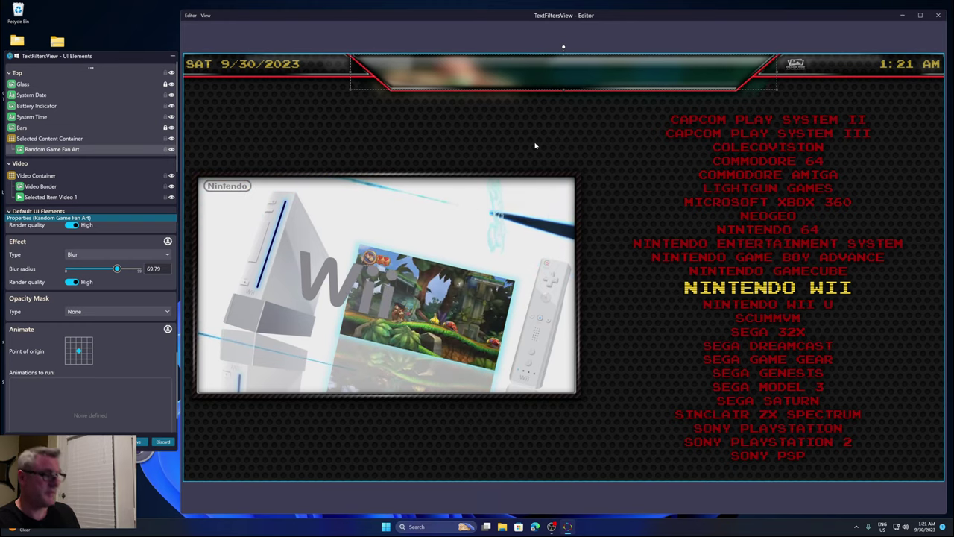
Enable Clip to region on Selected Content Container and check the blurred fan art's edges on Nintendo Wii U
scroll(535, 145, up, 3)
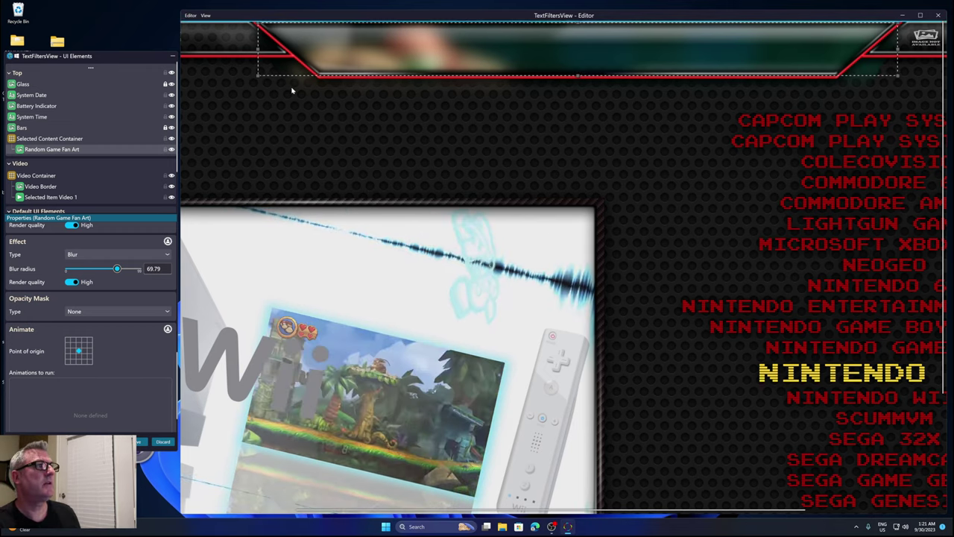
click(33, 140)
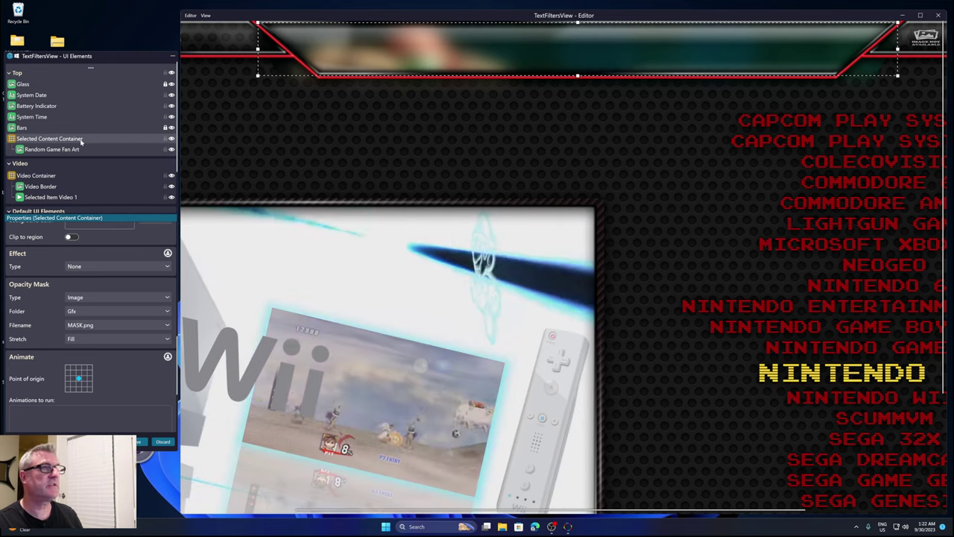
scroll(38, 287, up, 1)
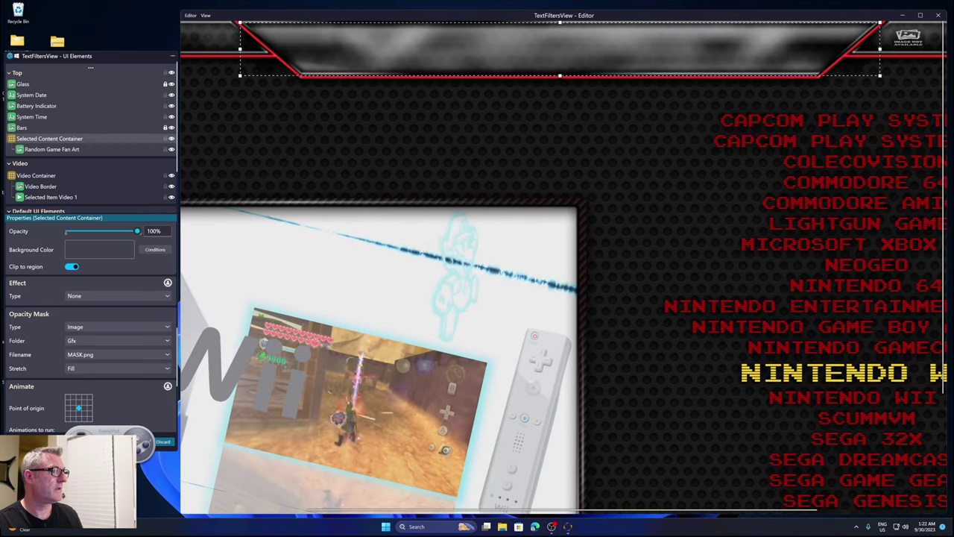
key(Down)
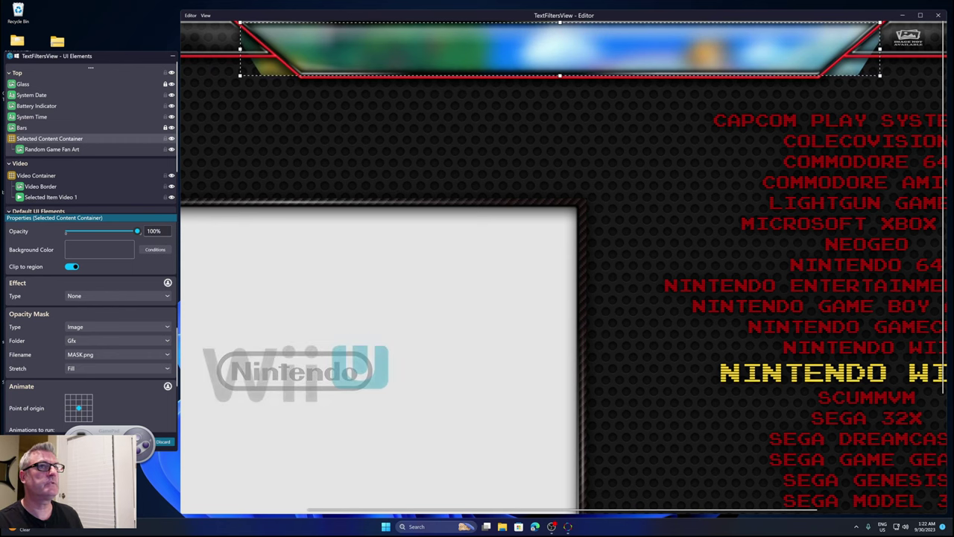
Try the Uniform stretch on Selected Content Container's opacity mask, return it to Fill, and resize the container to about 1423 wide
click(88, 370)
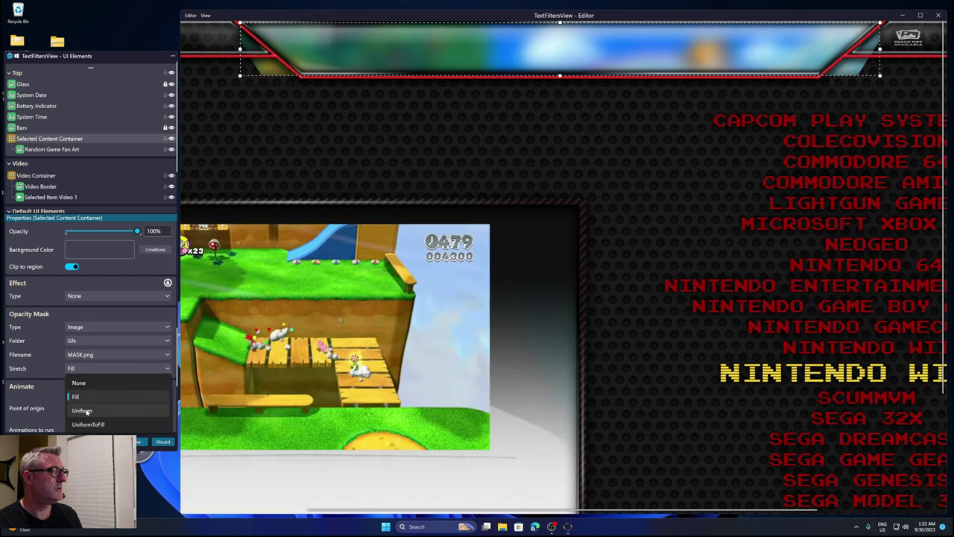
click(79, 397)
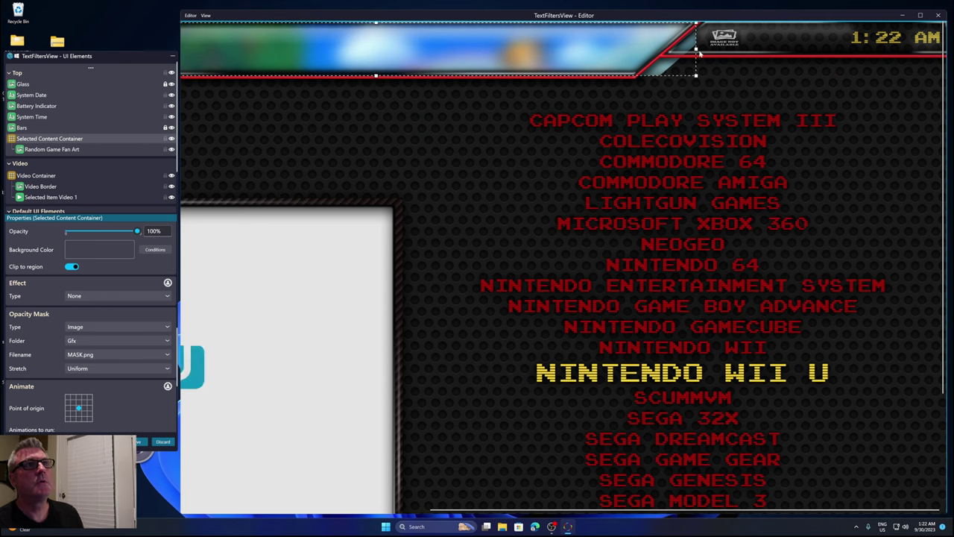
mouse_move(696, 49)
mouse_down()
mouse_move(682, 49)
mouse_move(697, 49)
mouse_up()
click(86, 368)
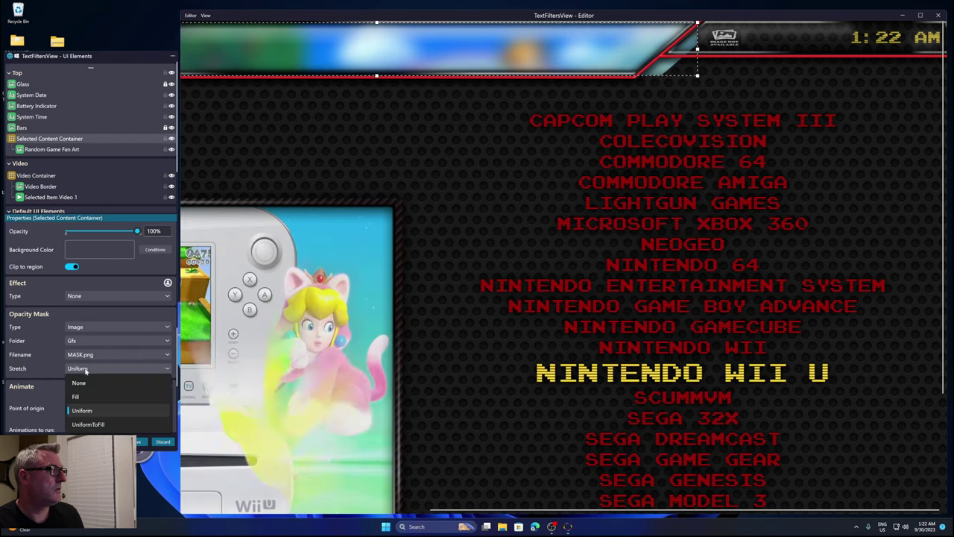
click(75, 396)
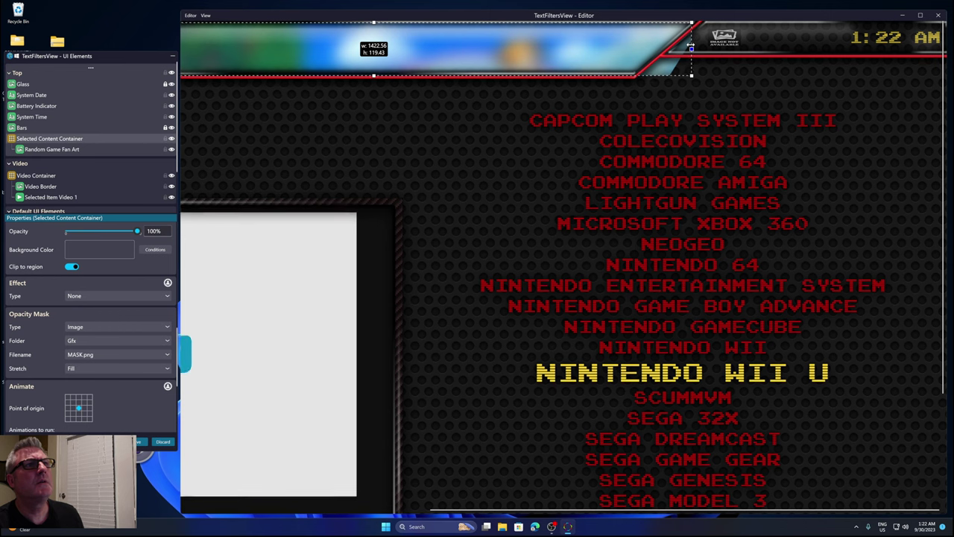
drag(691, 47, 692, 48)
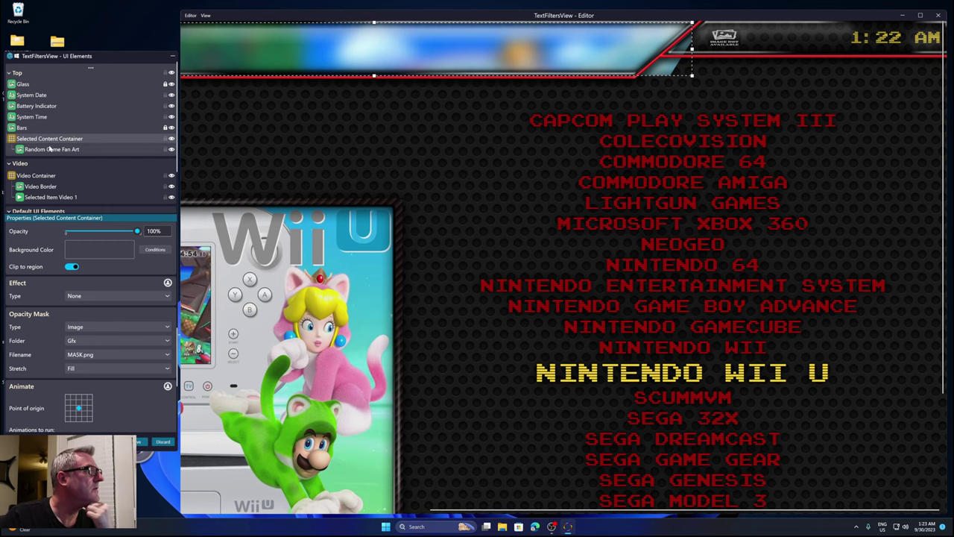
Reduce the blur radius of the Random Game Fan Art image to 13.67 and check its edges in the top bar
click(50, 150)
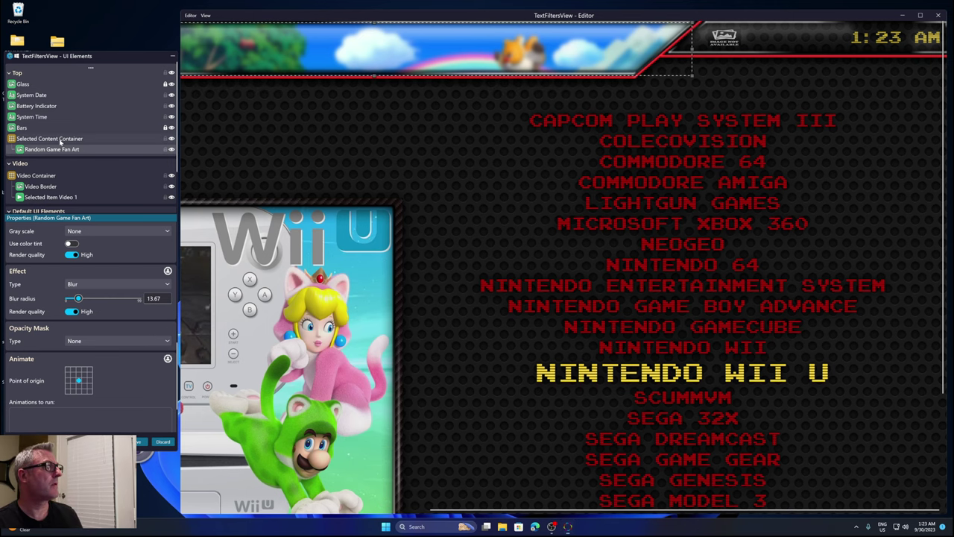
click(61, 139)
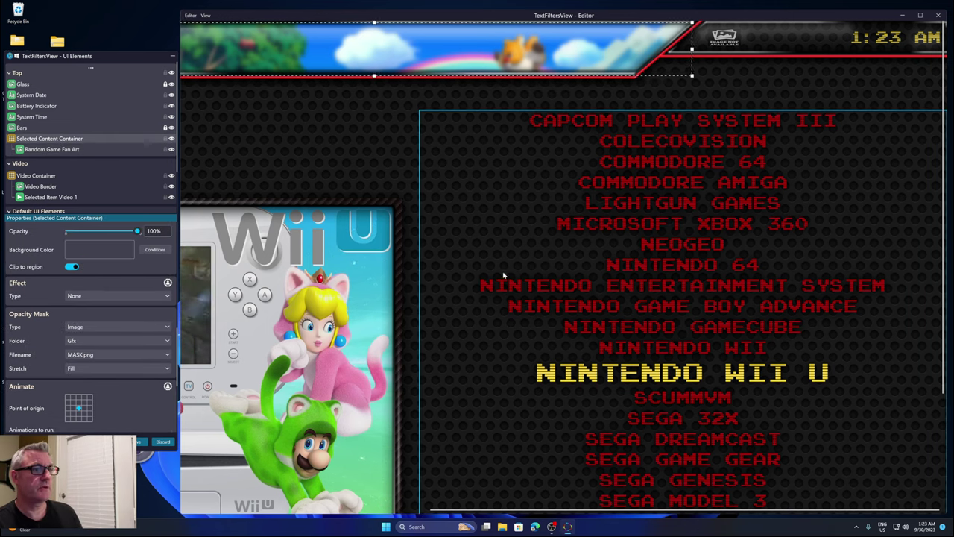
scroll(676, 306, left, 3)
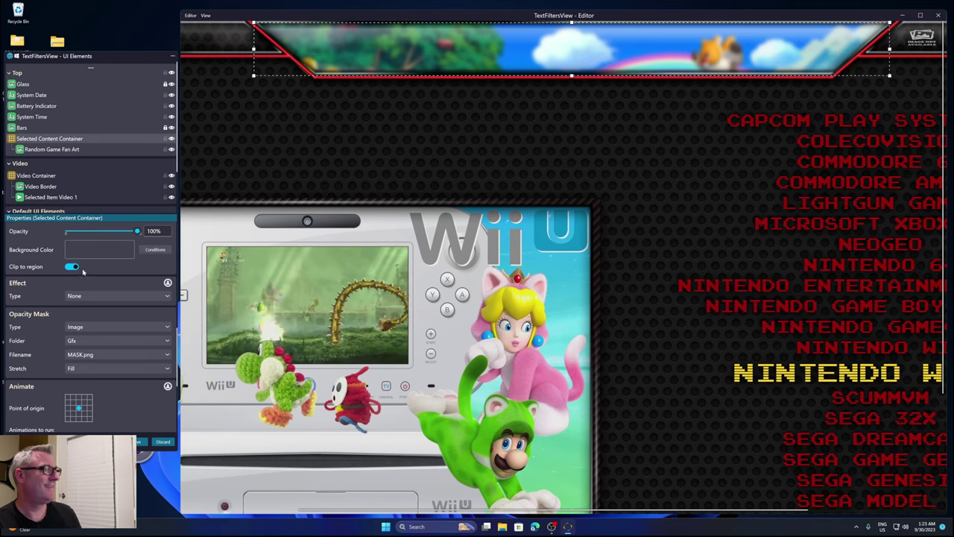
Set the Random Game Fan Art image's effect to None and check the fan art against both ends of the frame
click(52, 149)
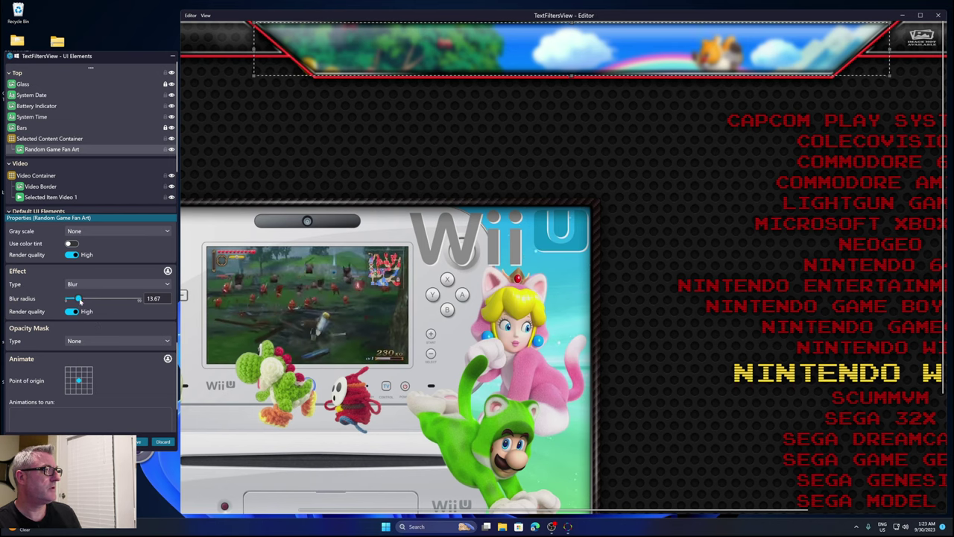
click(86, 285)
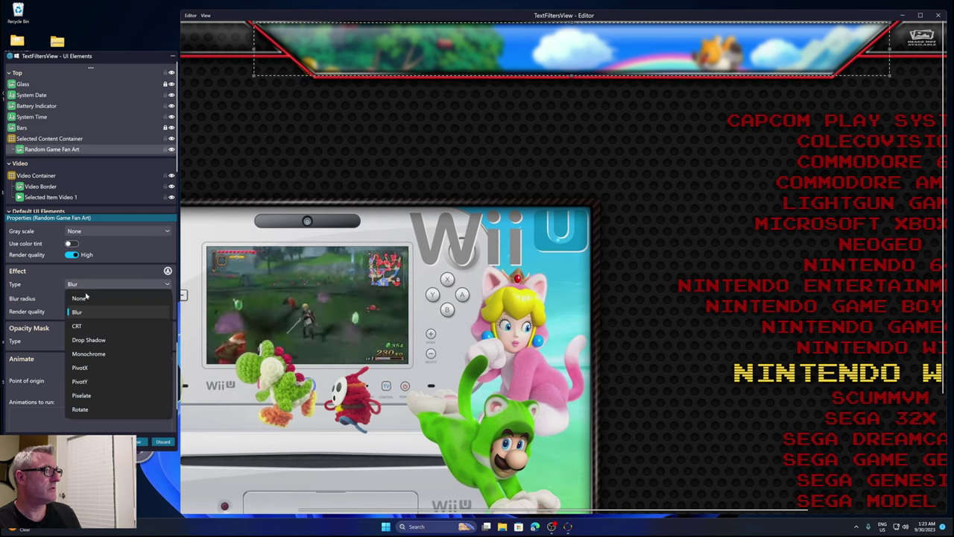
click(85, 296)
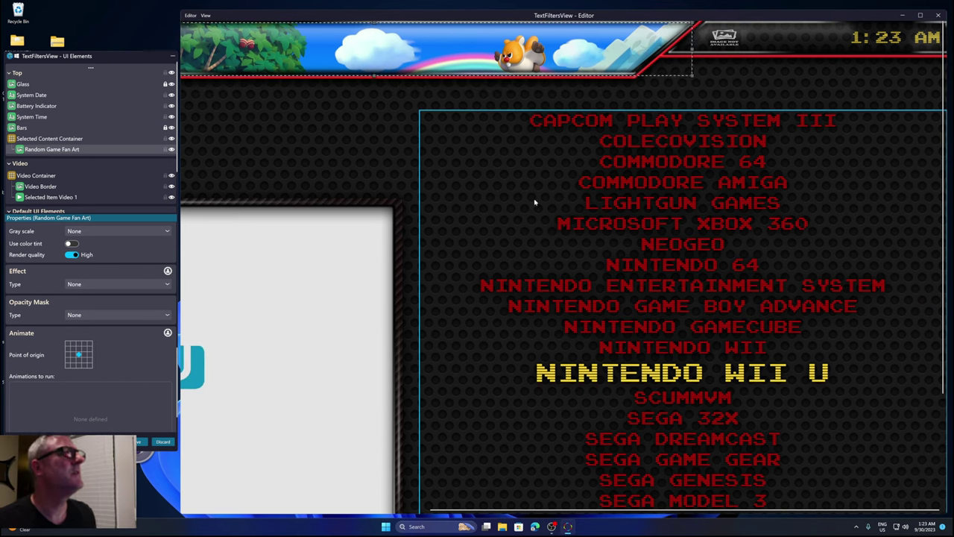
scroll(654, 222, left, 2)
scroll(653, 221, left, 5)
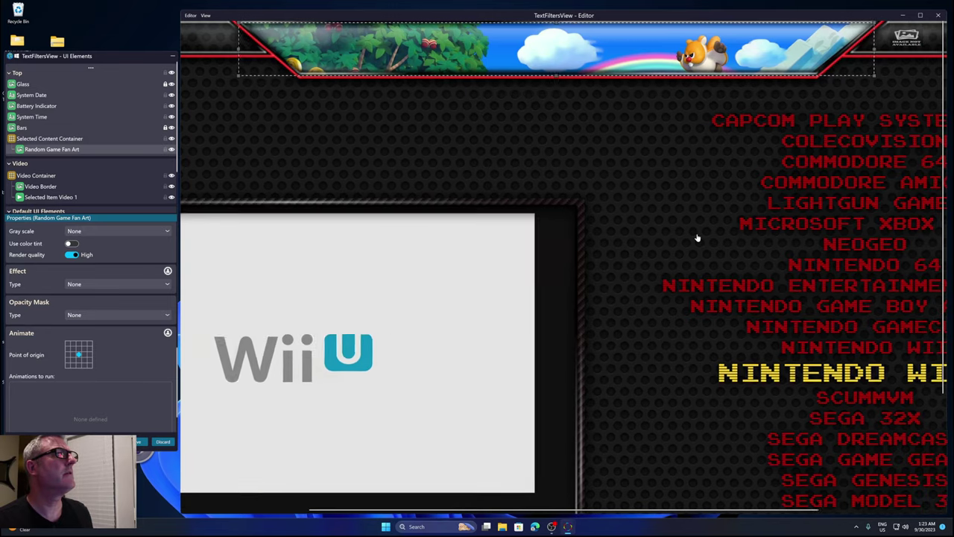
scroll(695, 237, right, 1)
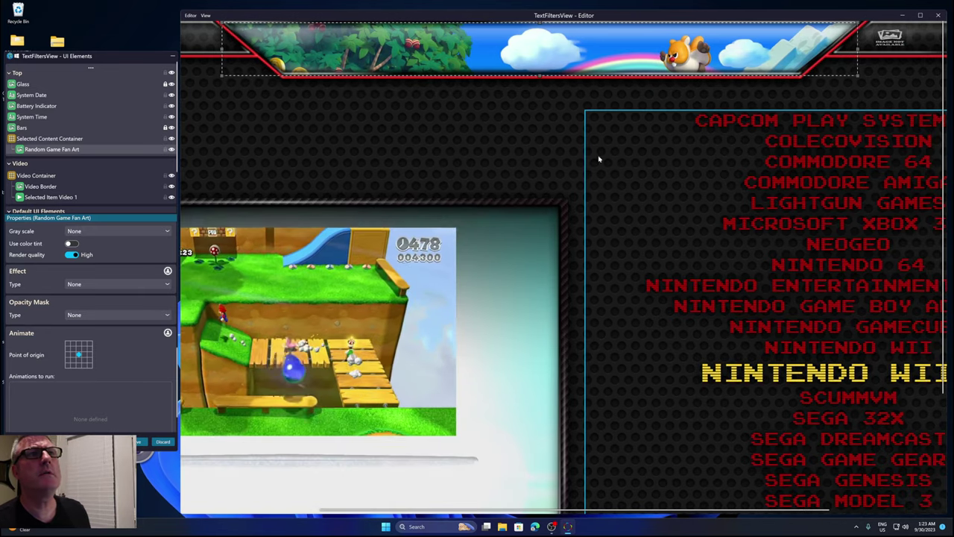
Widen Selected Content Container at both ends to about 1445 so the fan art reaches the angled frame edges
click(837, 116)
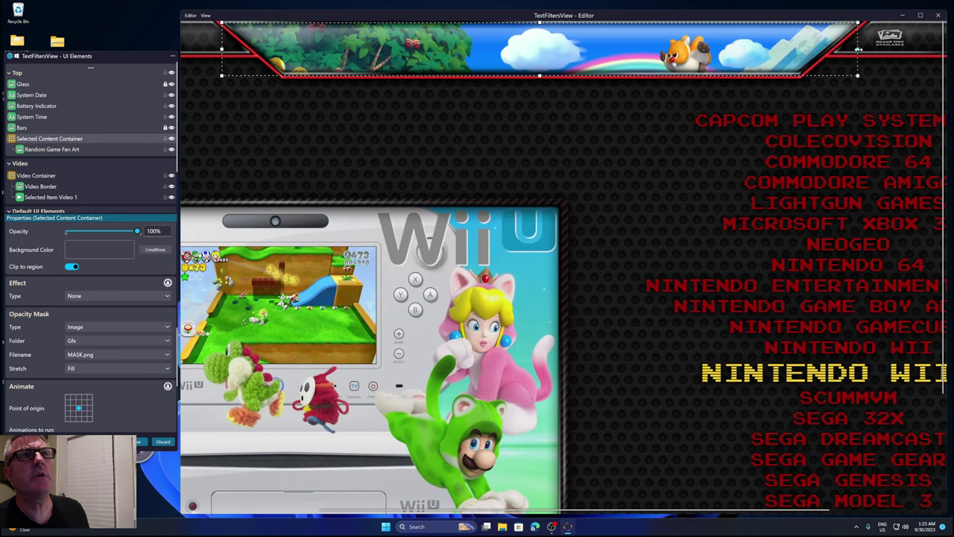
drag(858, 50, 862, 49)
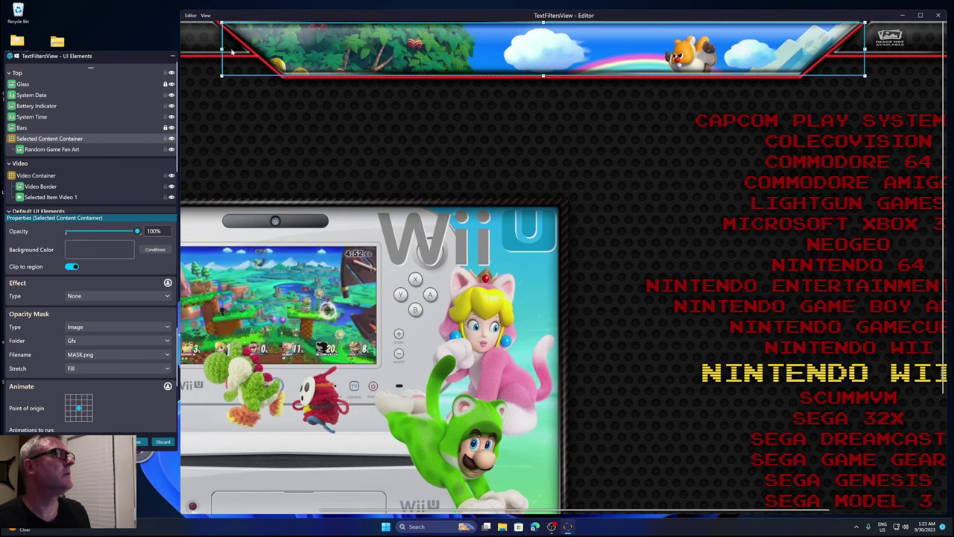
drag(221, 48, 221, 48)
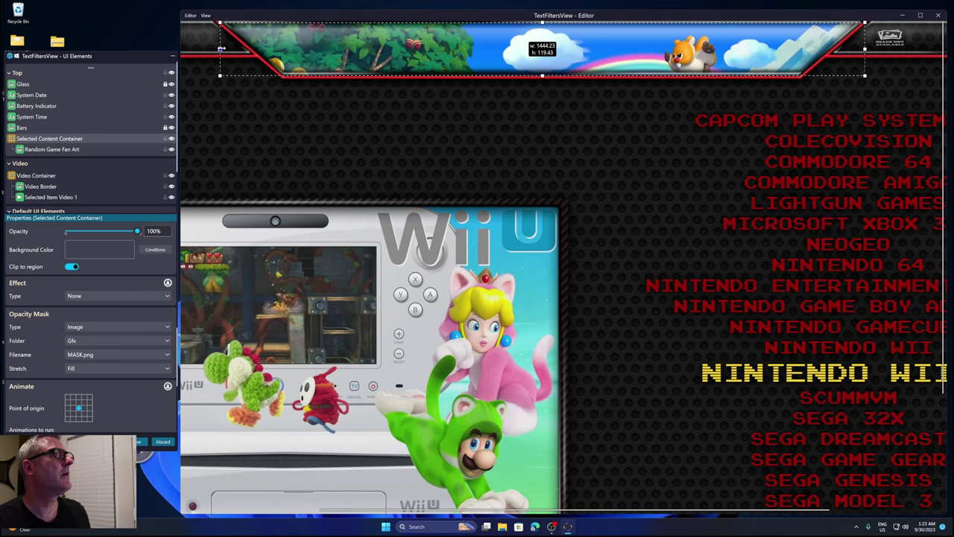
click(648, 119)
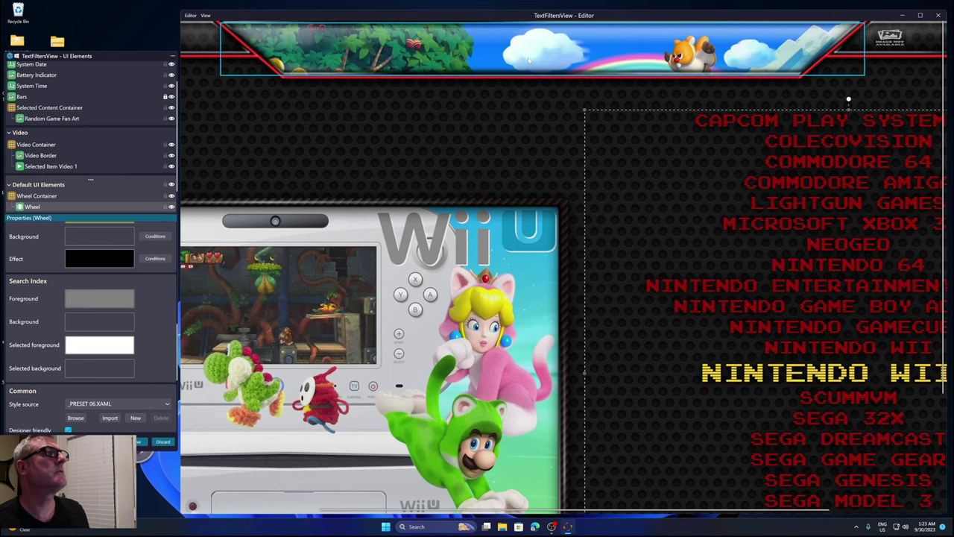
Extend Selected Content Container's lower edge to a height of about 126 and inspect the fan art along the red border
click(52, 122)
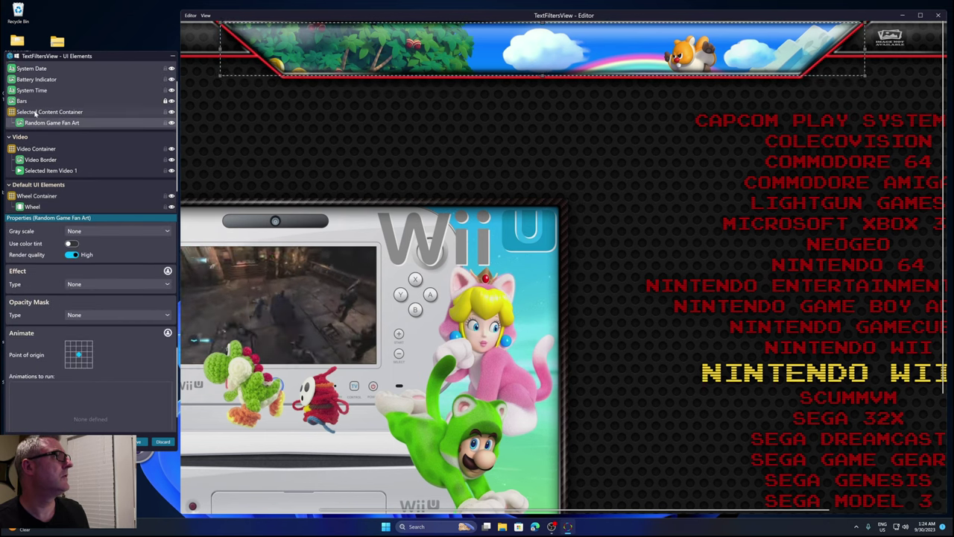
click(564, 25)
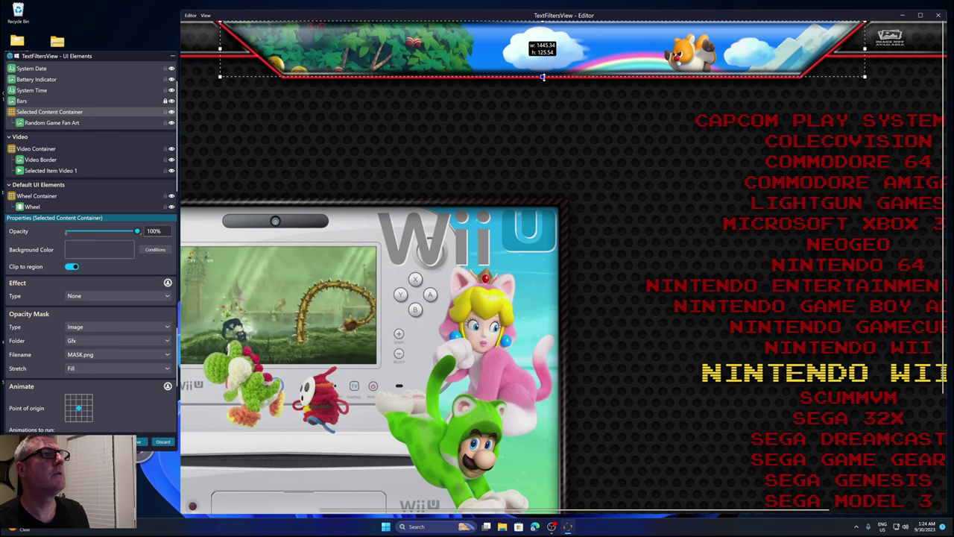
click(533, 131)
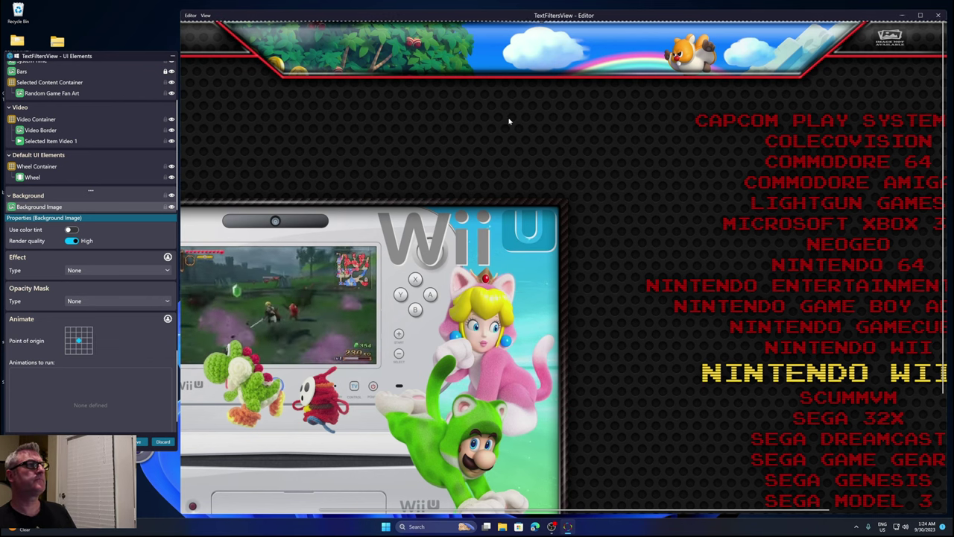
scroll(470, 117, up, 5)
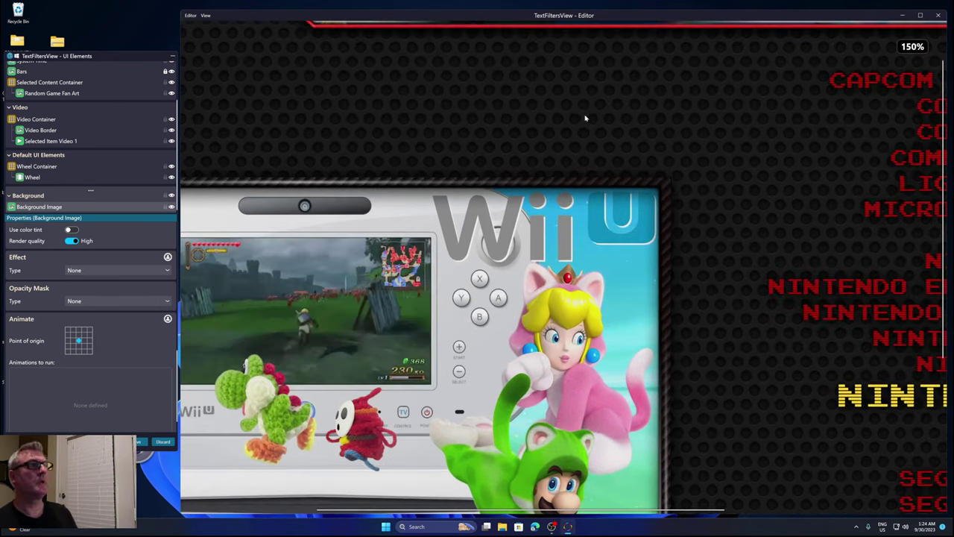
scroll(581, 188, up, 2)
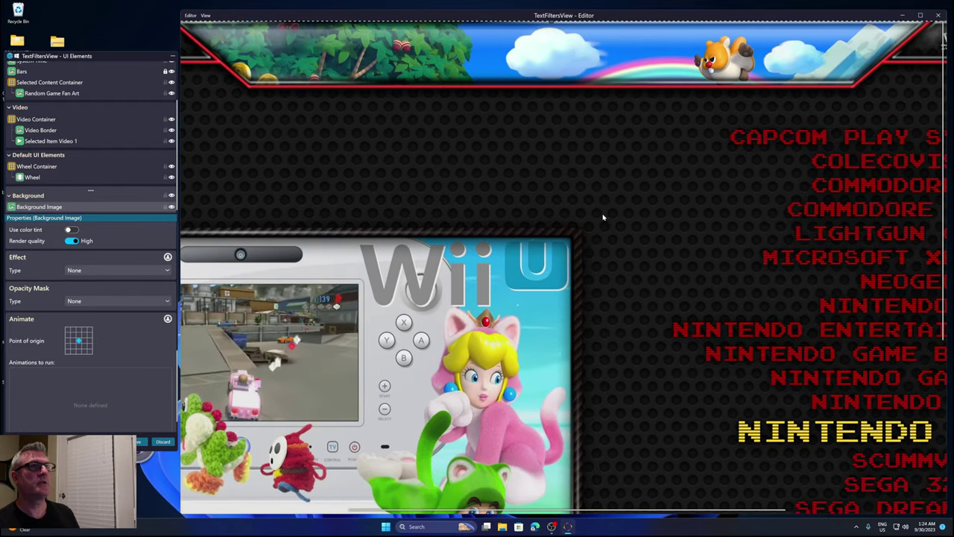
scroll(619, 187, down, 1)
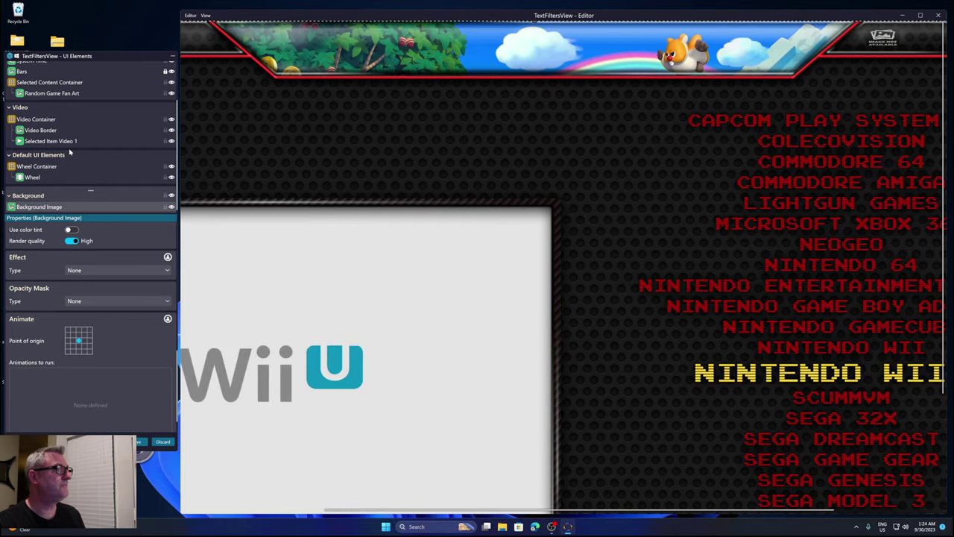
Add a Dock element to the Top group and nest it inside Selected Content Container
click(55, 94)
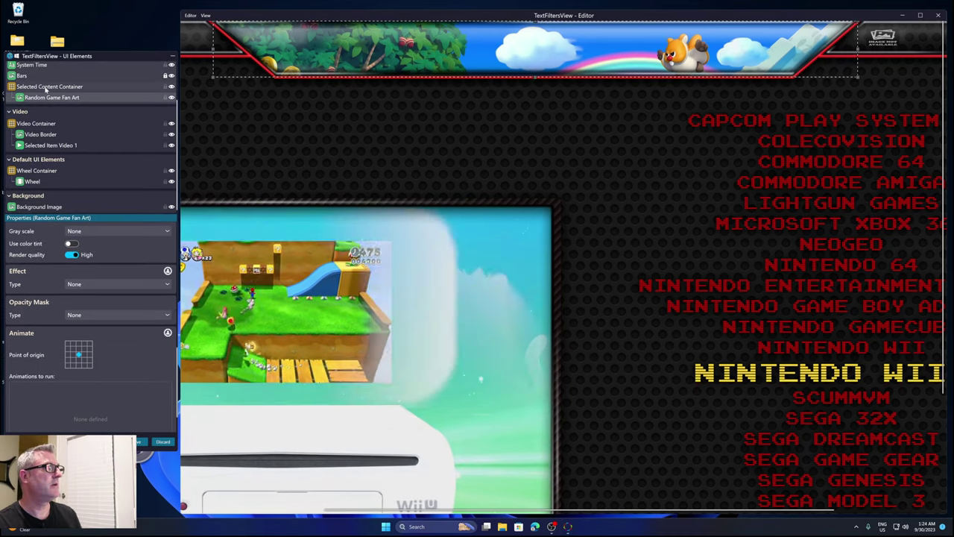
click(46, 87)
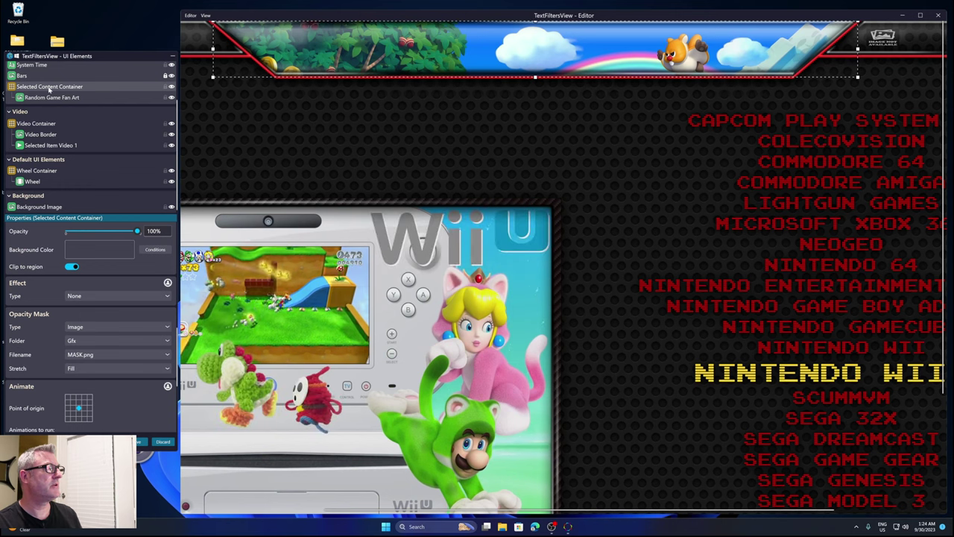
scroll(52, 88, up, 3)
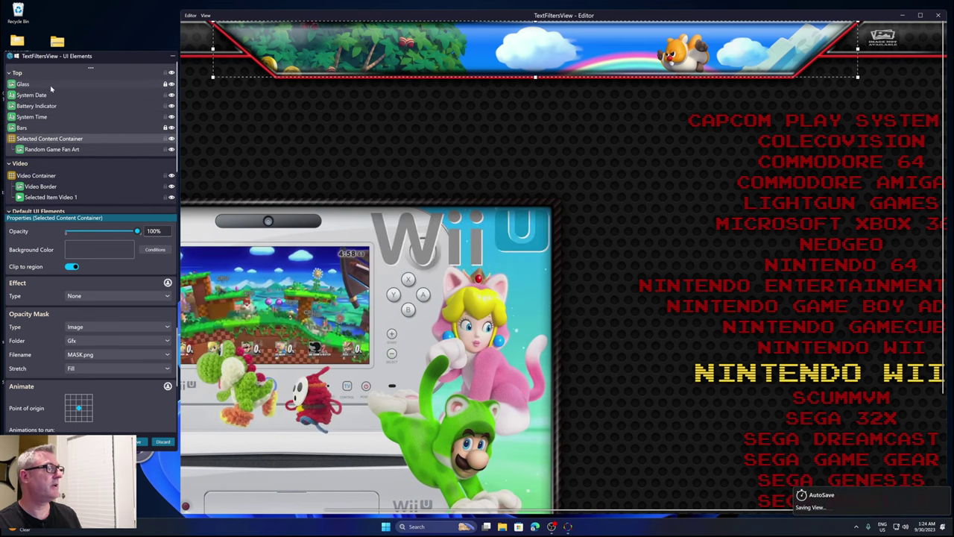
click(90, 69)
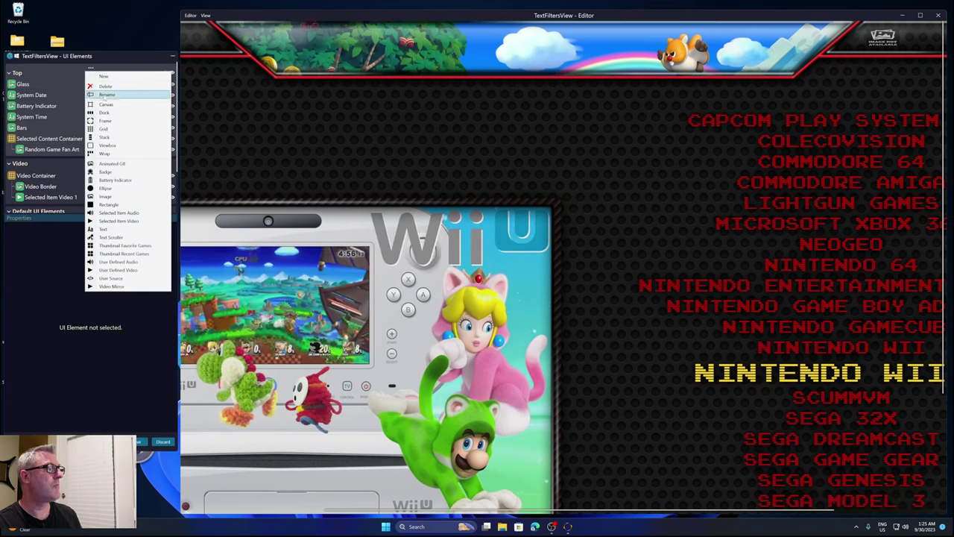
click(104, 113)
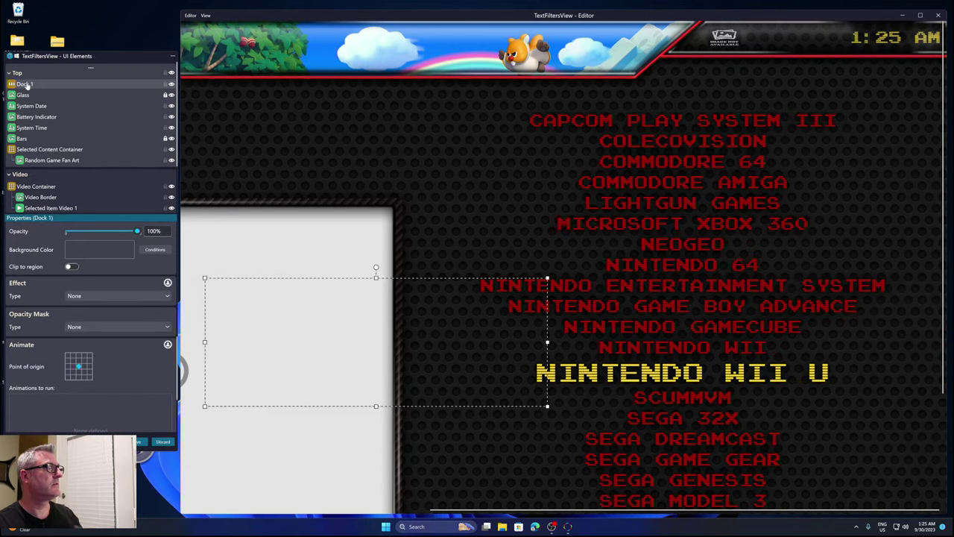
drag(27, 83, 75, 156)
click(35, 152)
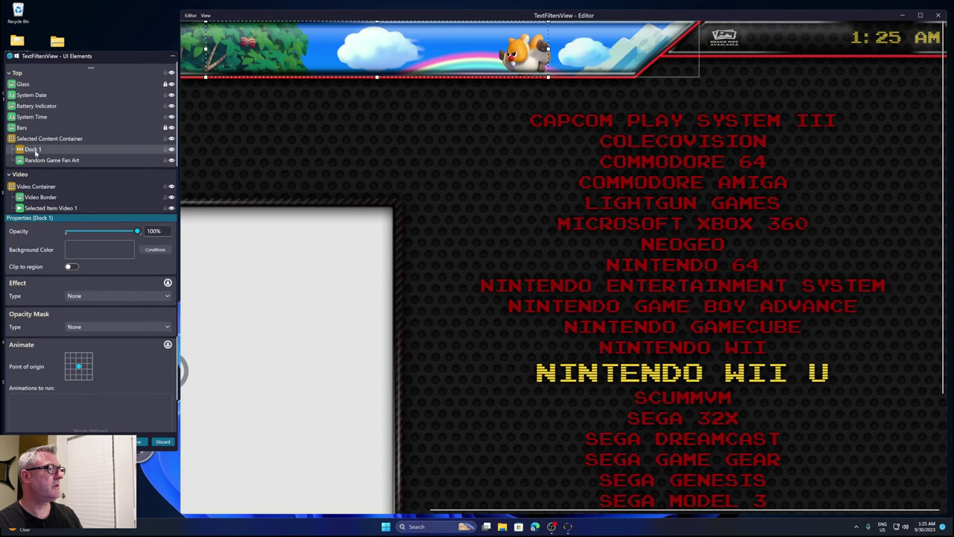
Make Dock 1 fill its parent and nest the Random Game Fan Art image inside it
scroll(37, 251, up, 6)
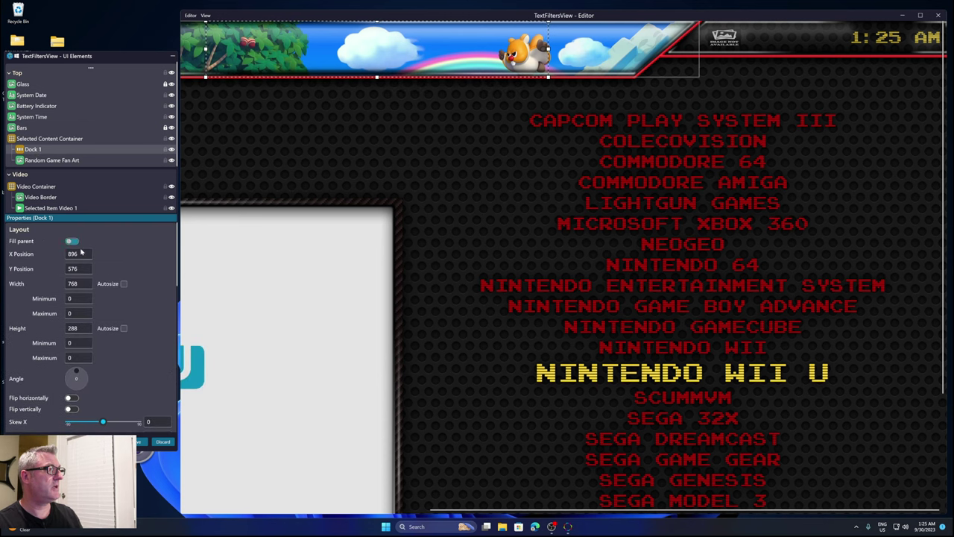
click(73, 242)
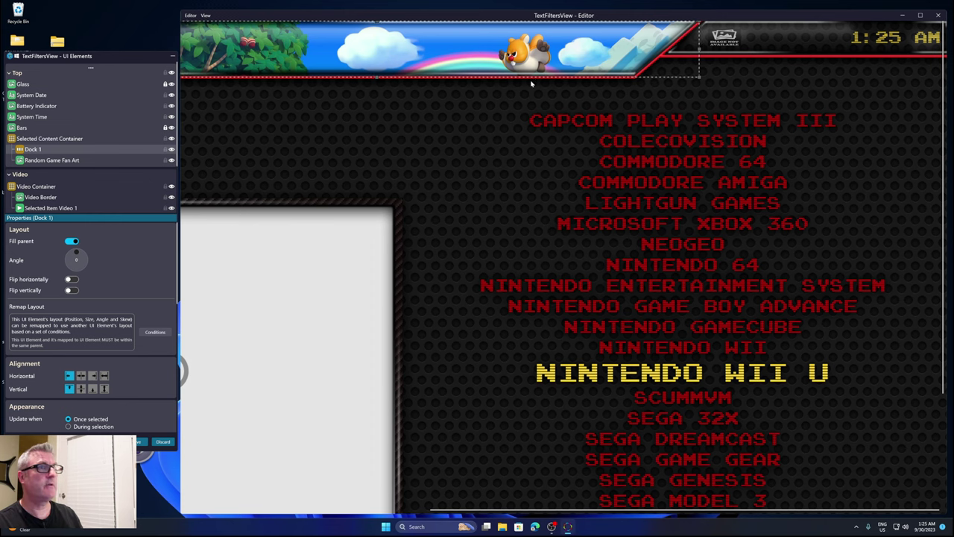
click(54, 163)
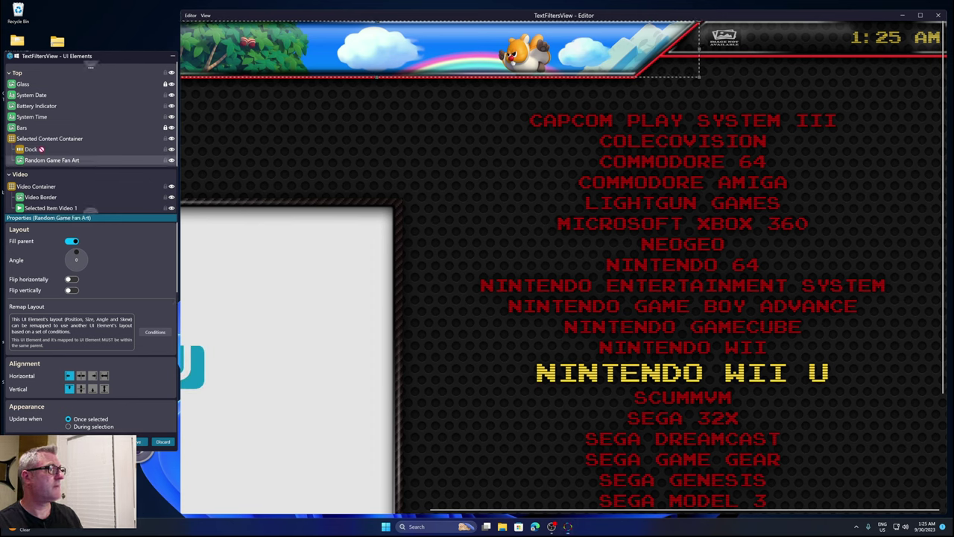
drag(41, 150, 38, 150)
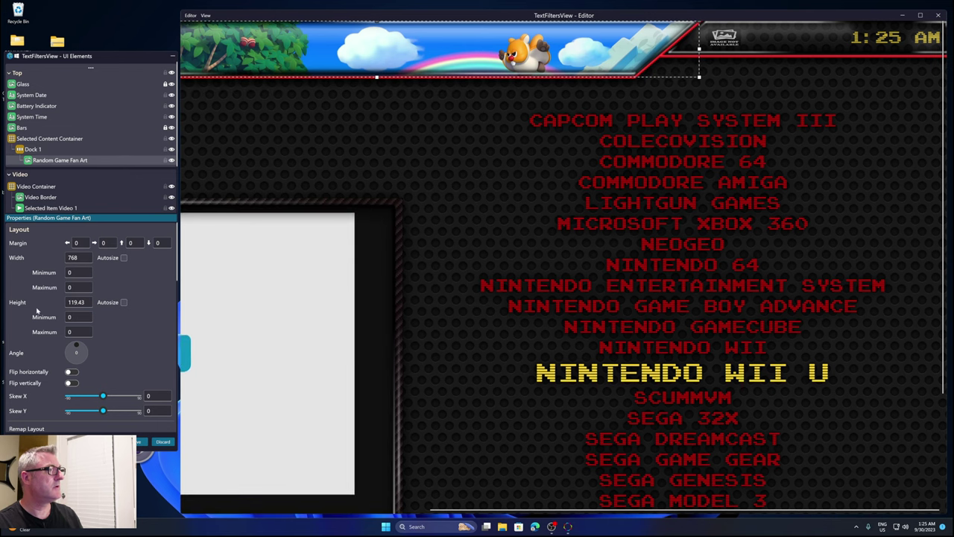
Center both the Random Game Fan Art image and its parent Dock 1 horizontally and vertically
scroll(35, 308, down, 1)
scroll(36, 308, down, 1)
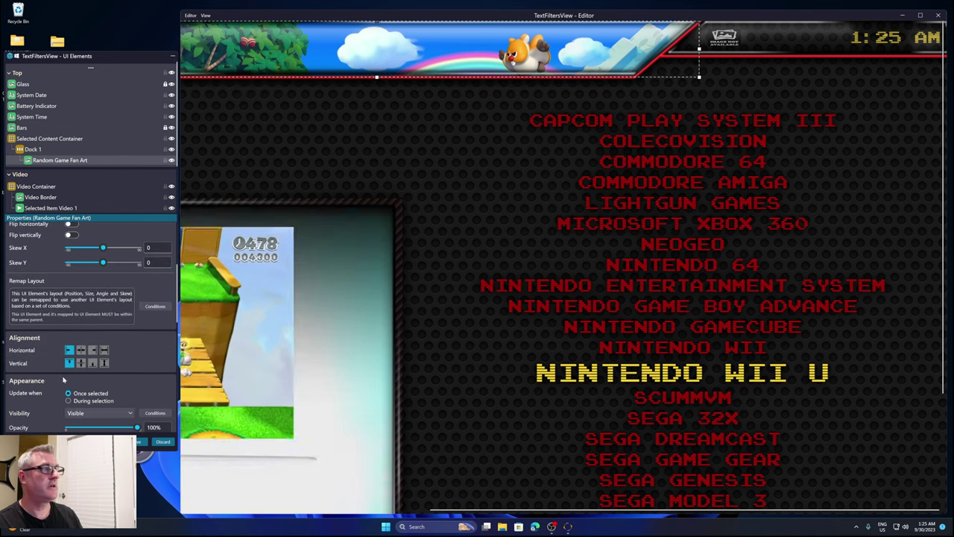
click(80, 363)
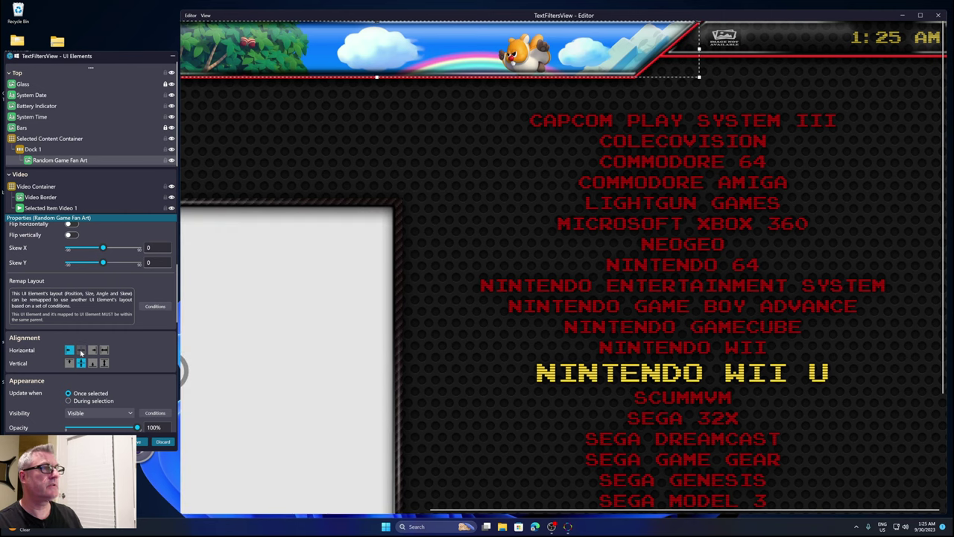
click(81, 351)
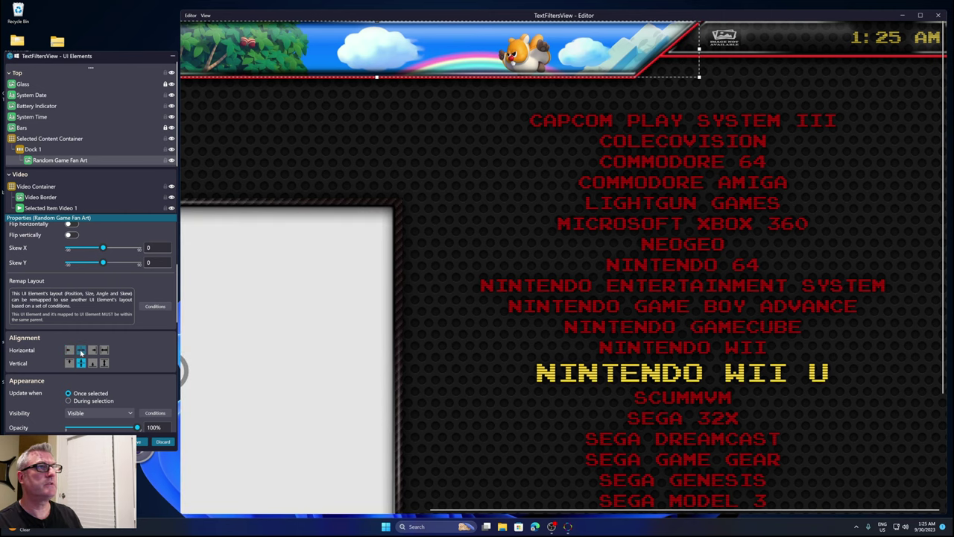
click(41, 150)
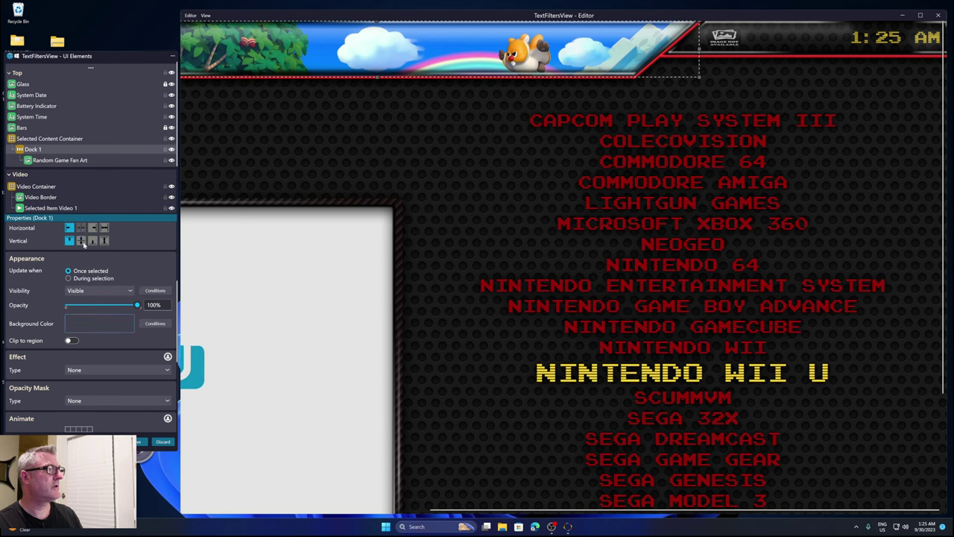
click(82, 241)
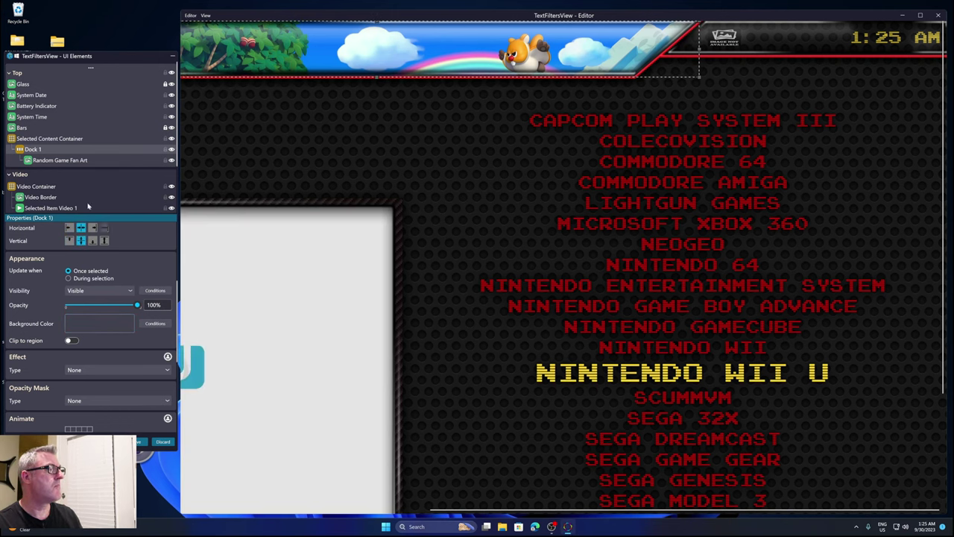
Enable autosizing for both the width and the height of the Random Game Fan Art image
click(46, 161)
scroll(31, 256, up, 5)
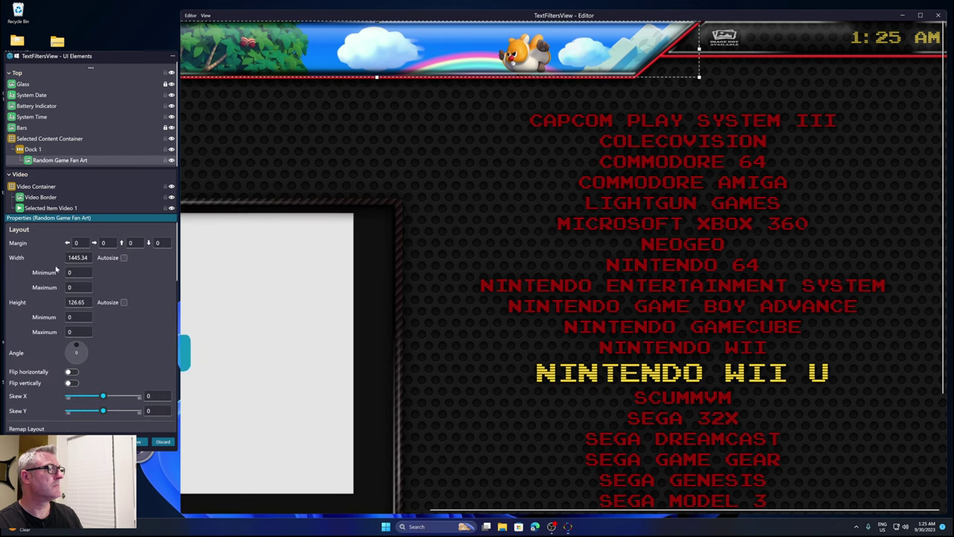
click(124, 257)
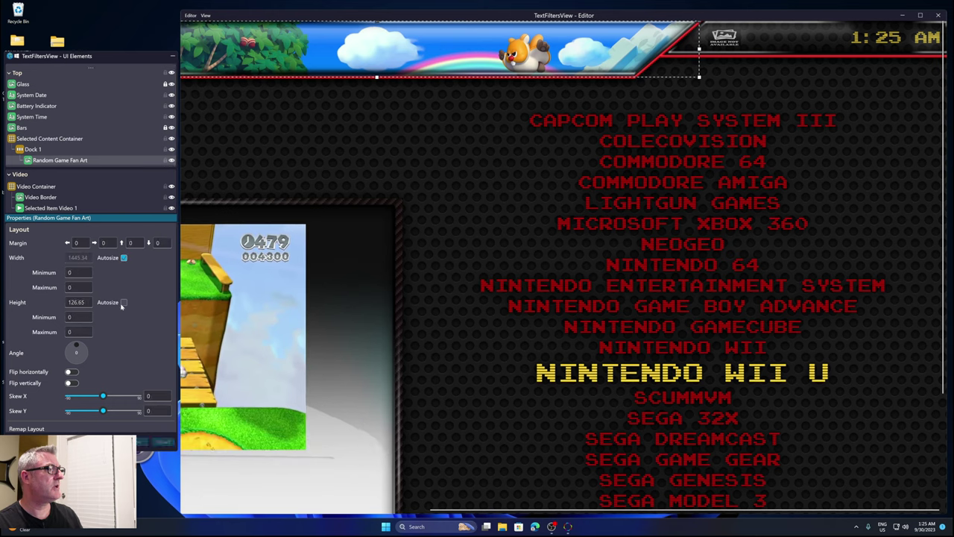
click(124, 302)
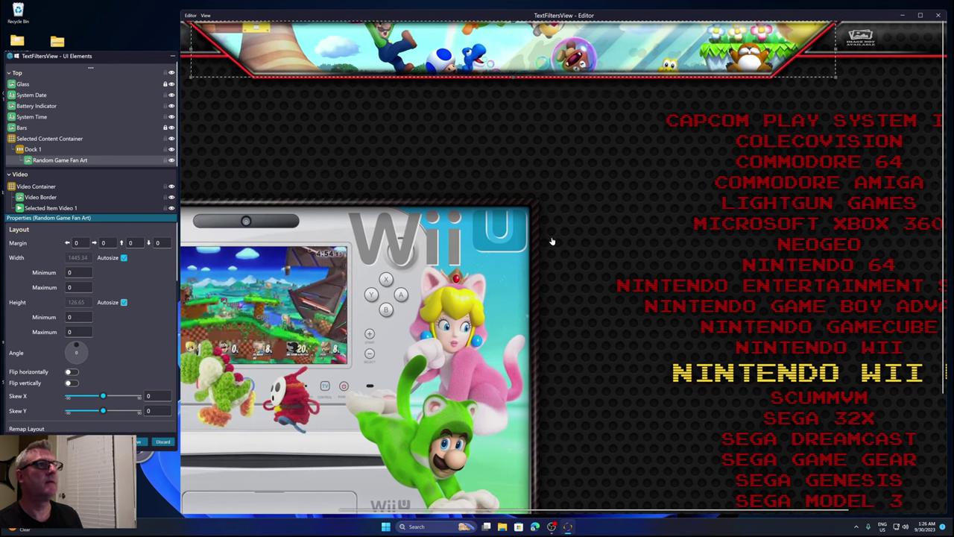
Review the Random Game Fan Art layout settings and enable clipping to region on Dock 1
click(34, 149)
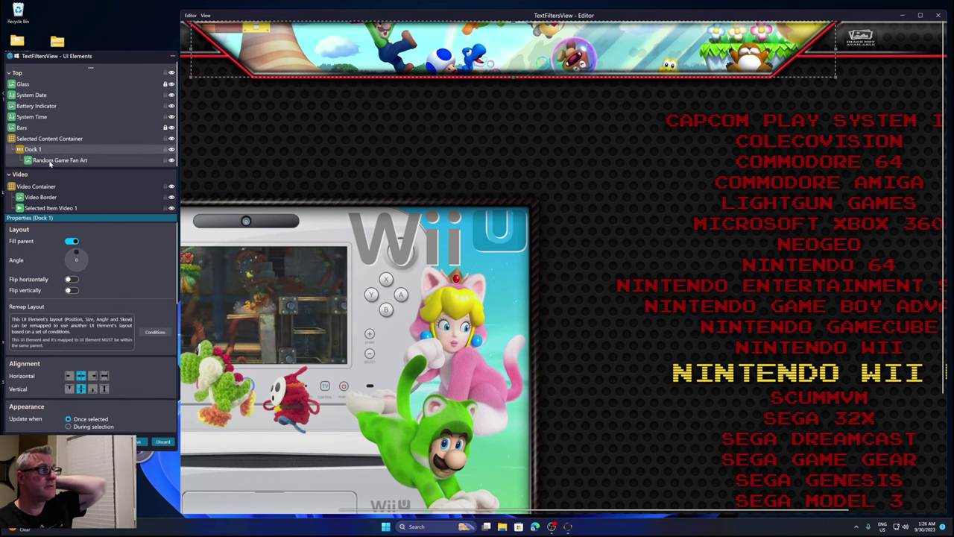
click(50, 161)
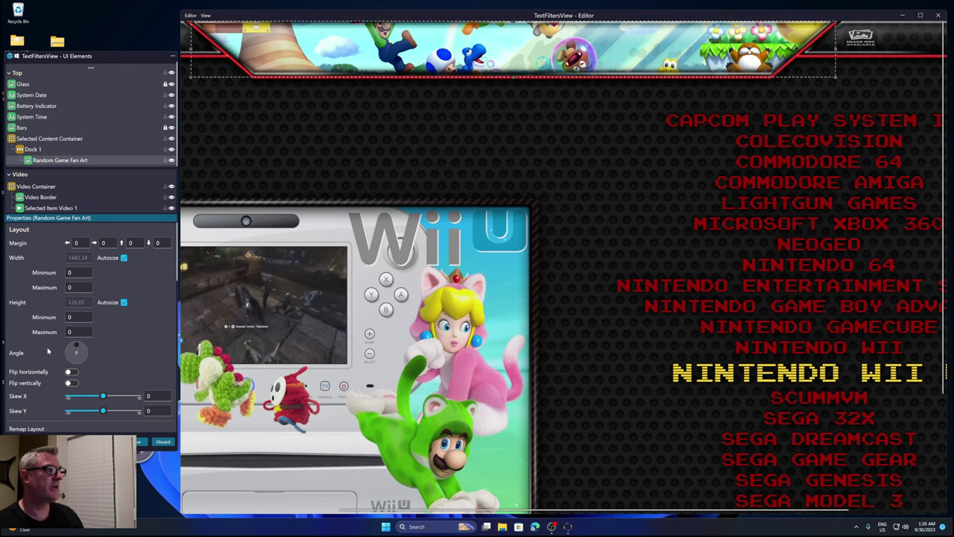
scroll(48, 352, down, 6)
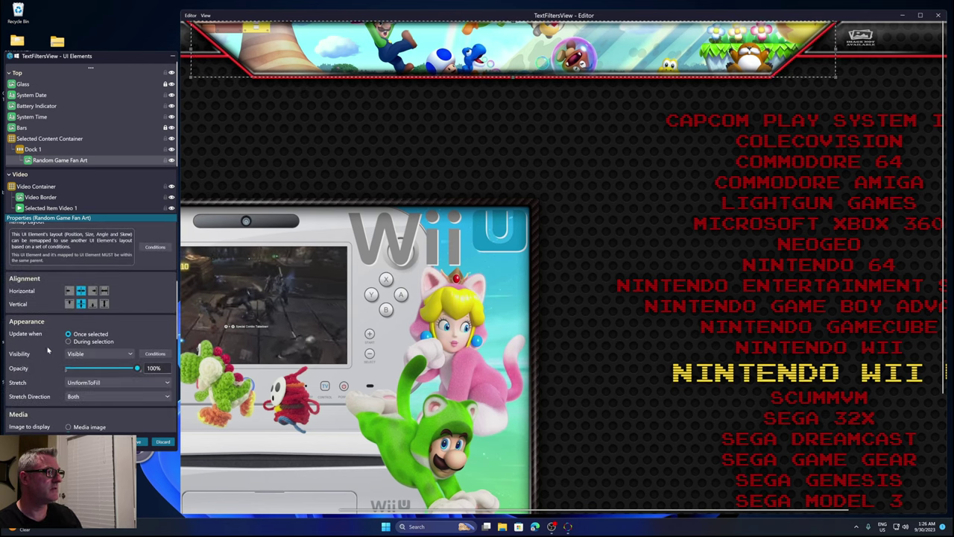
scroll(48, 352, up, 3)
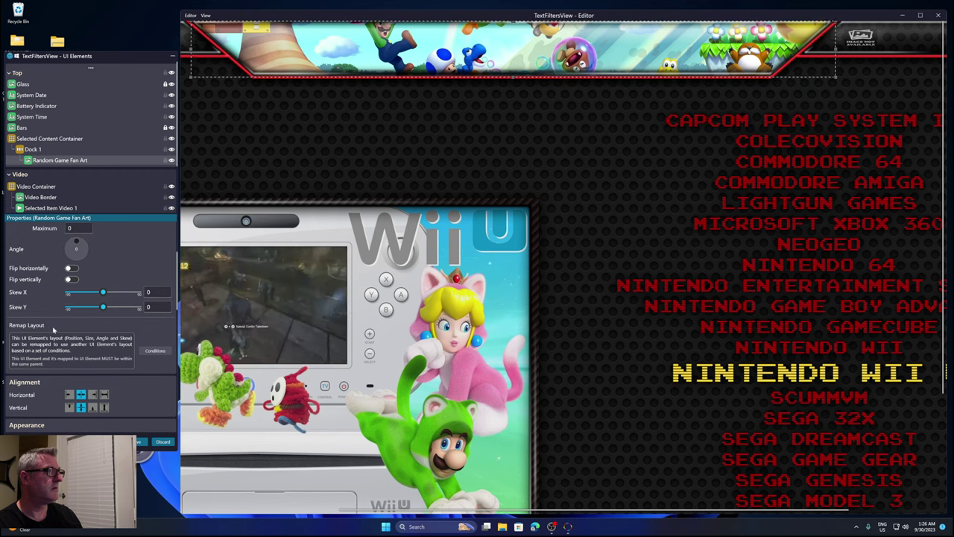
scroll(53, 329, up, 1)
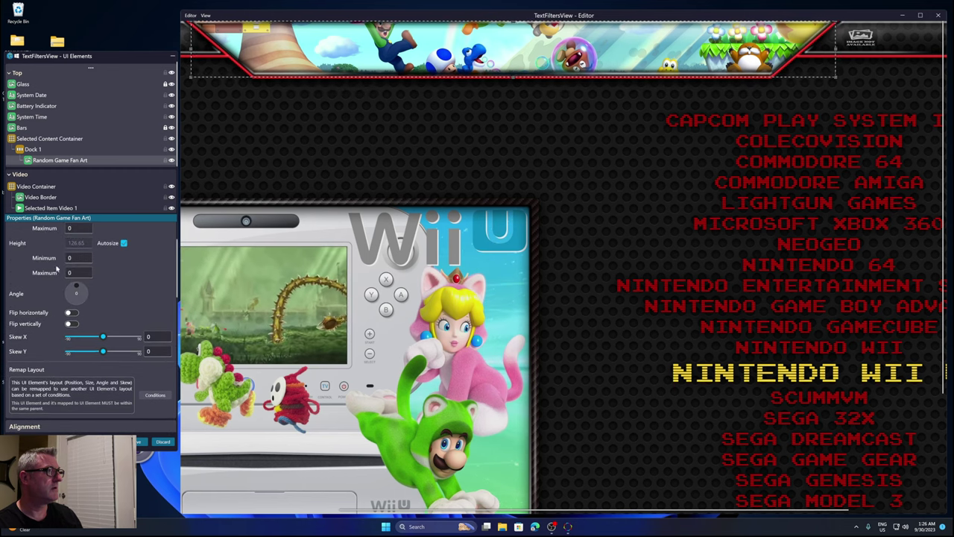
click(34, 150)
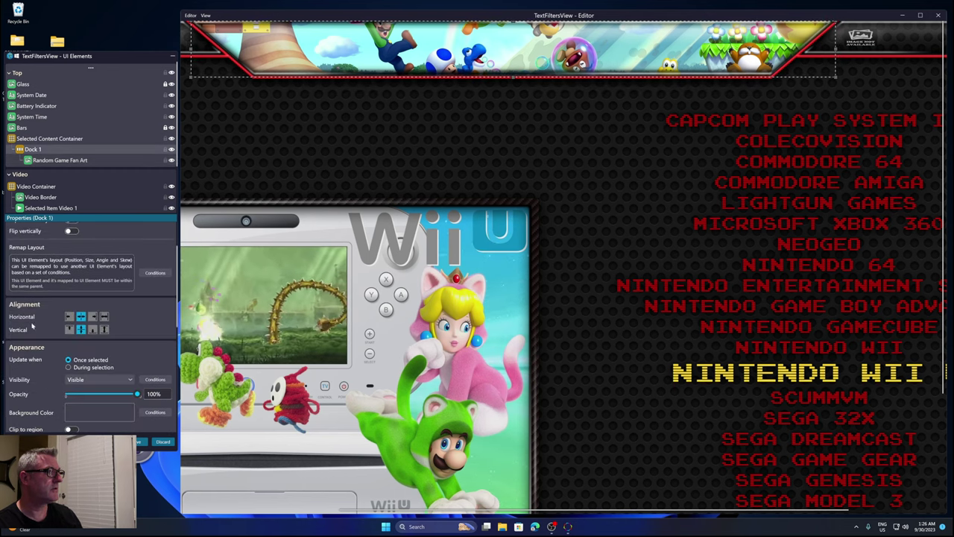
scroll(40, 330, down, 2)
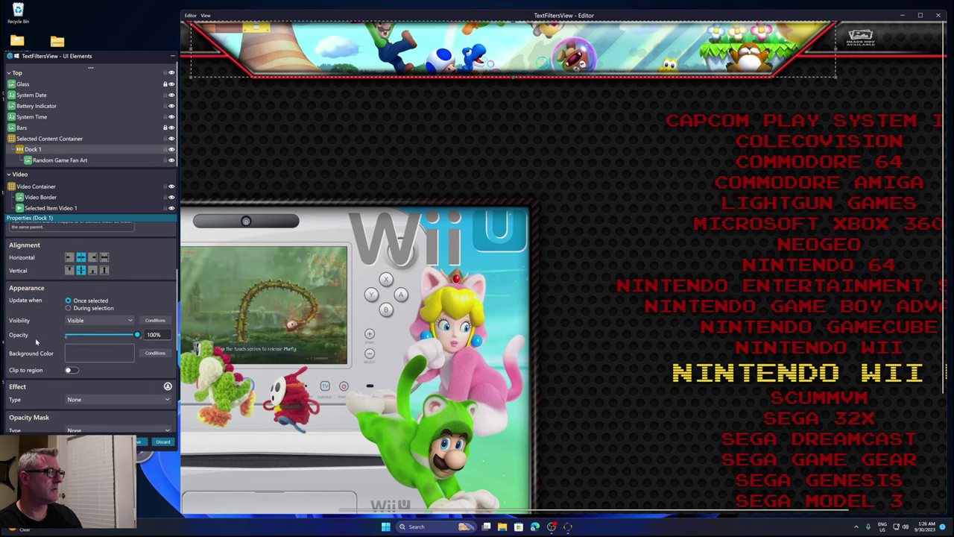
click(71, 371)
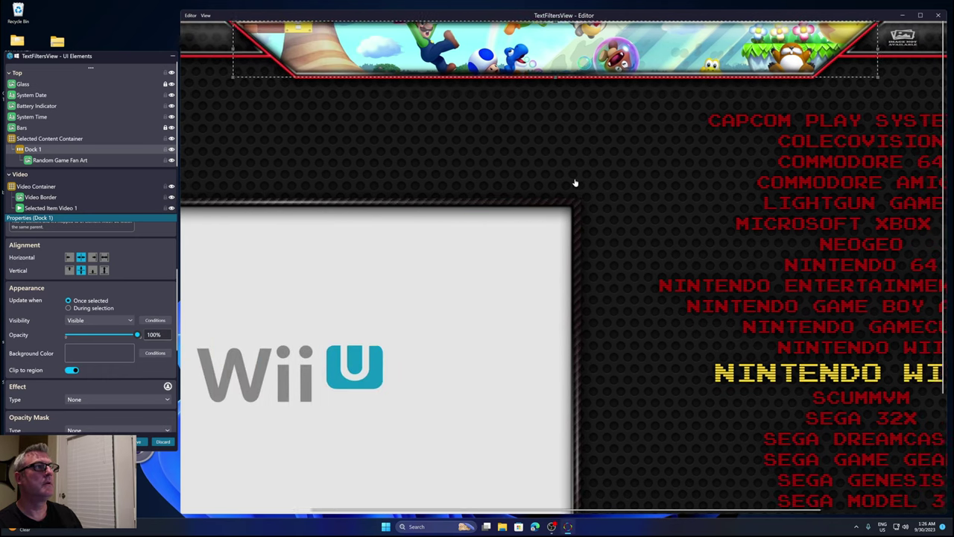
Apply a Blur effect with a radius of about 53 to the Random Game Fan Art image
click(59, 160)
scroll(25, 393, down, 5)
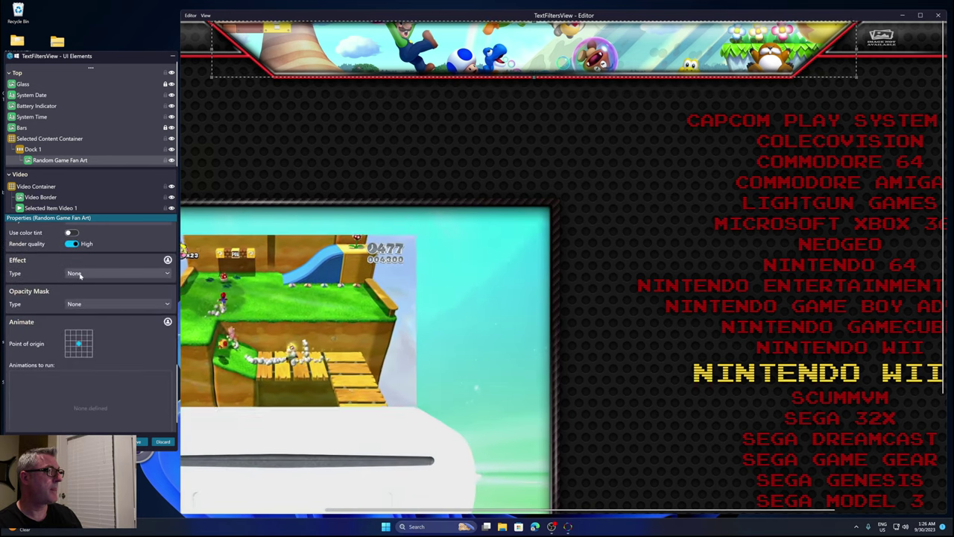
click(75, 273)
click(81, 299)
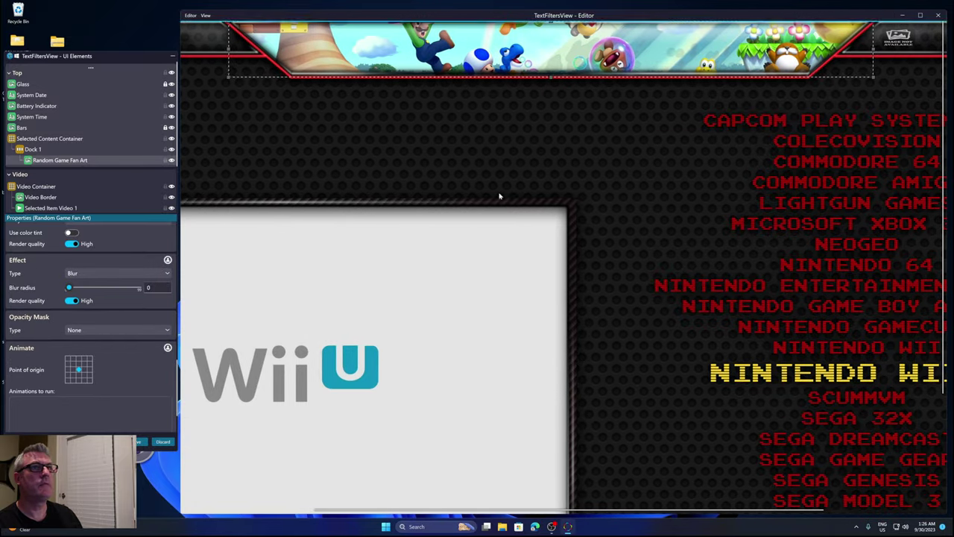
drag(68, 290, 102, 291)
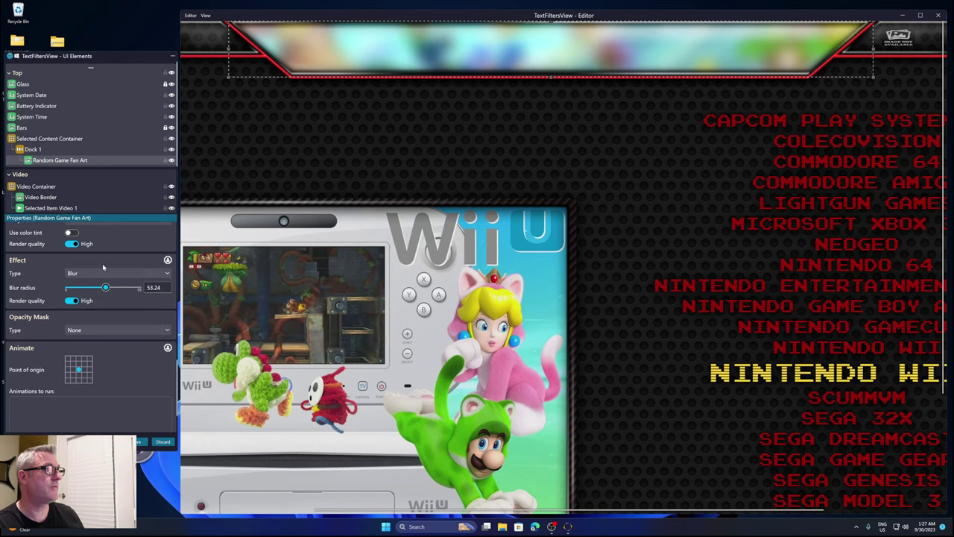
scroll(15, 284, up, 5)
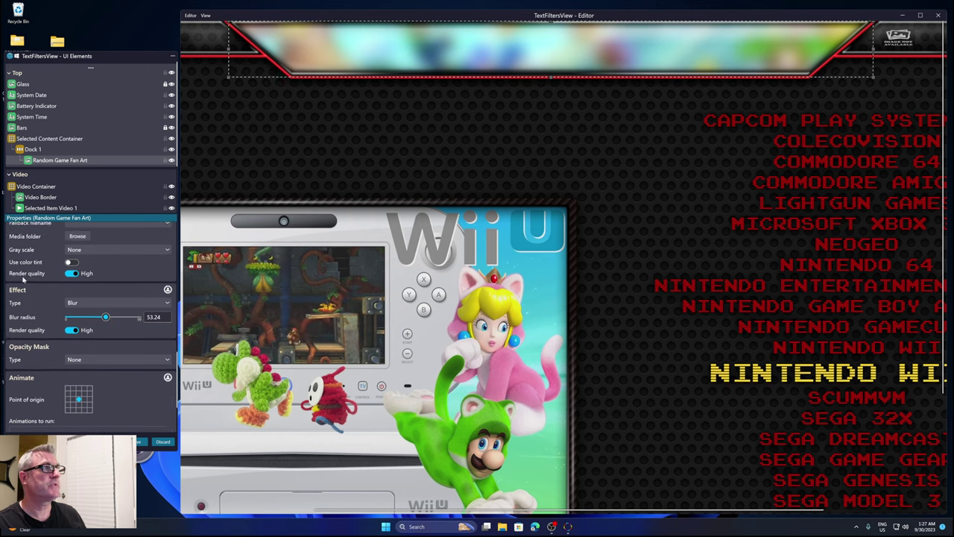
scroll(23, 278, up, 2)
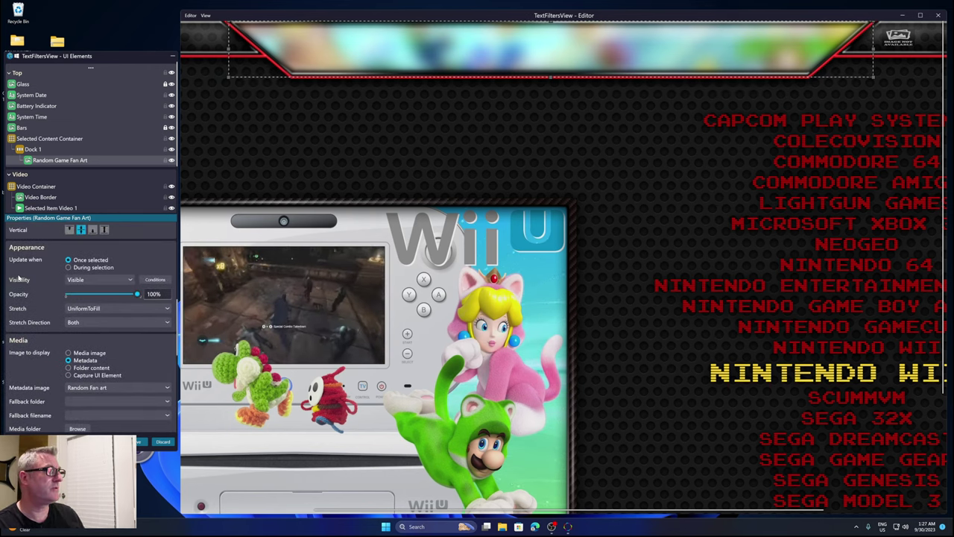
scroll(19, 278, up, 2)
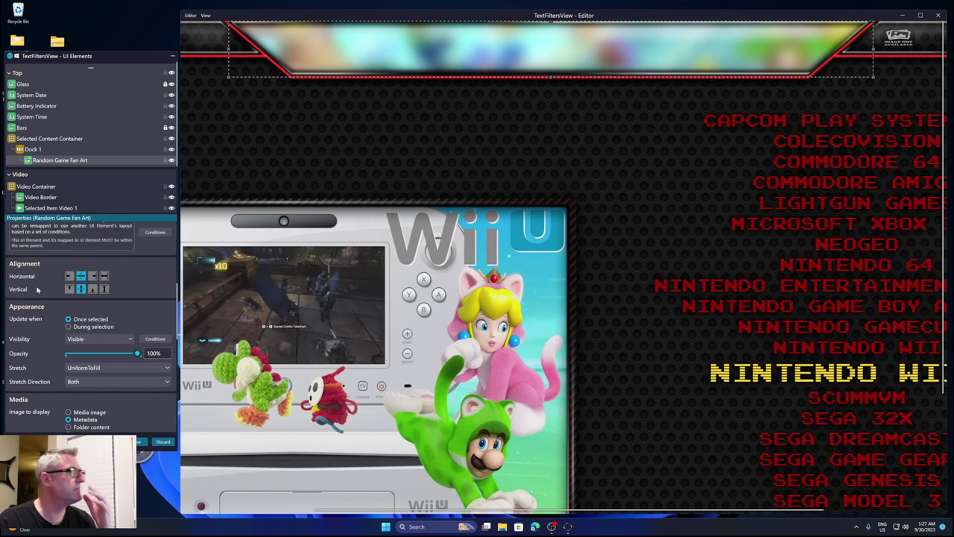
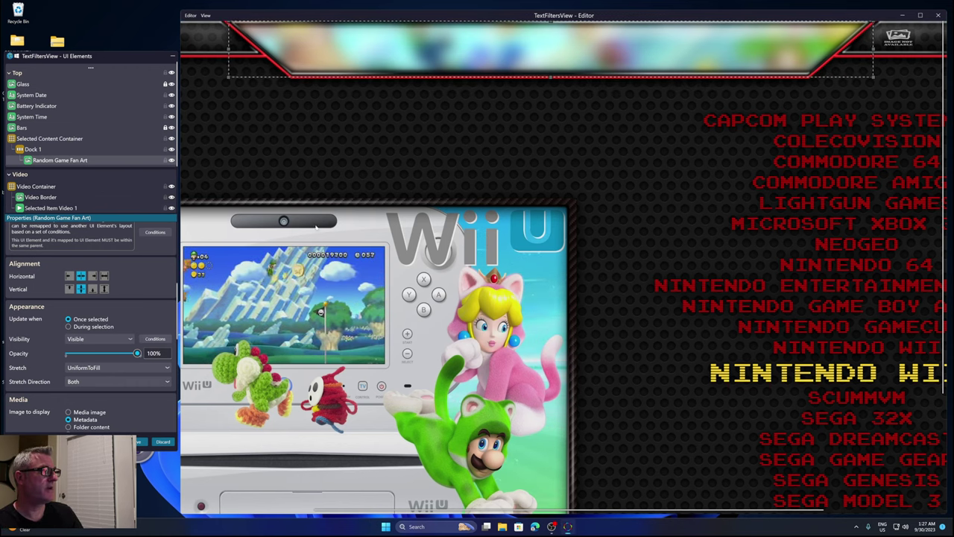
click(387, 158)
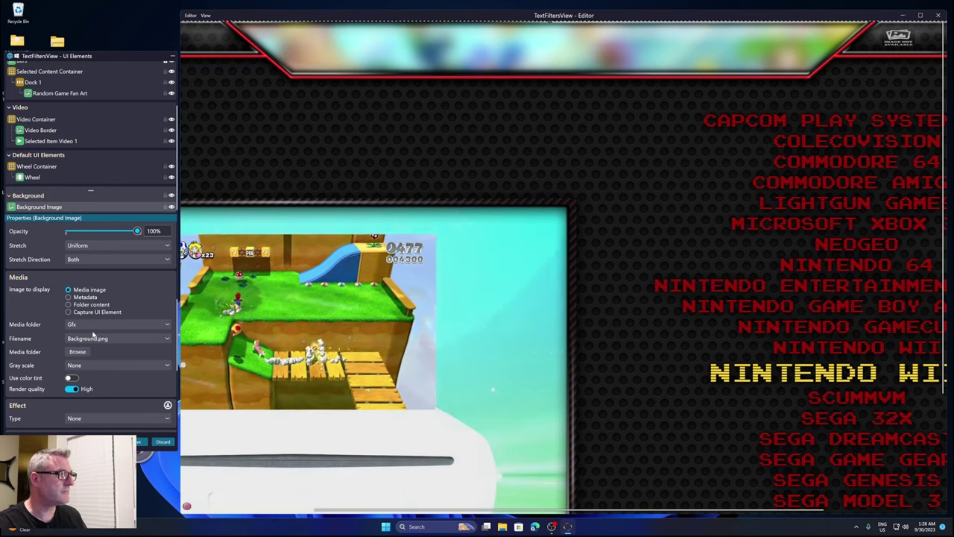
click(45, 120)
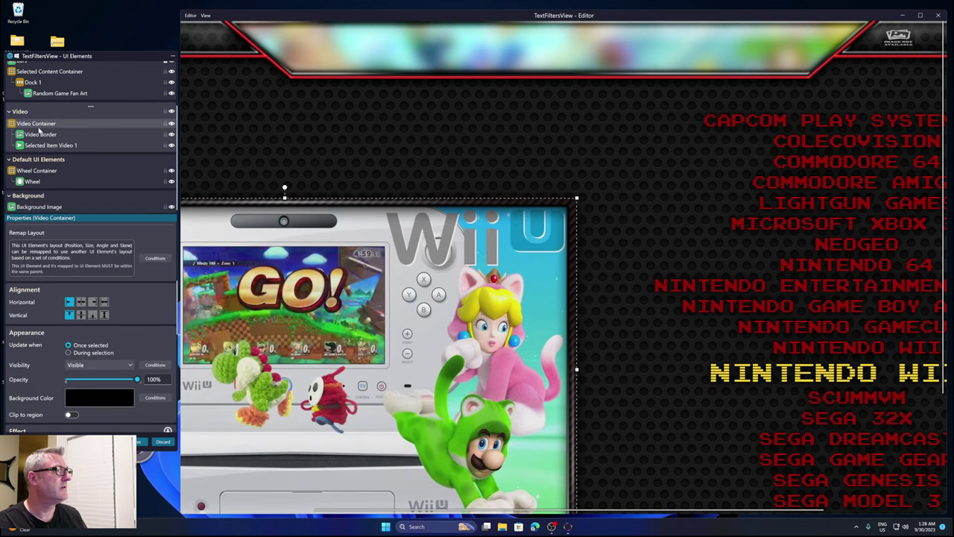
click(90, 108)
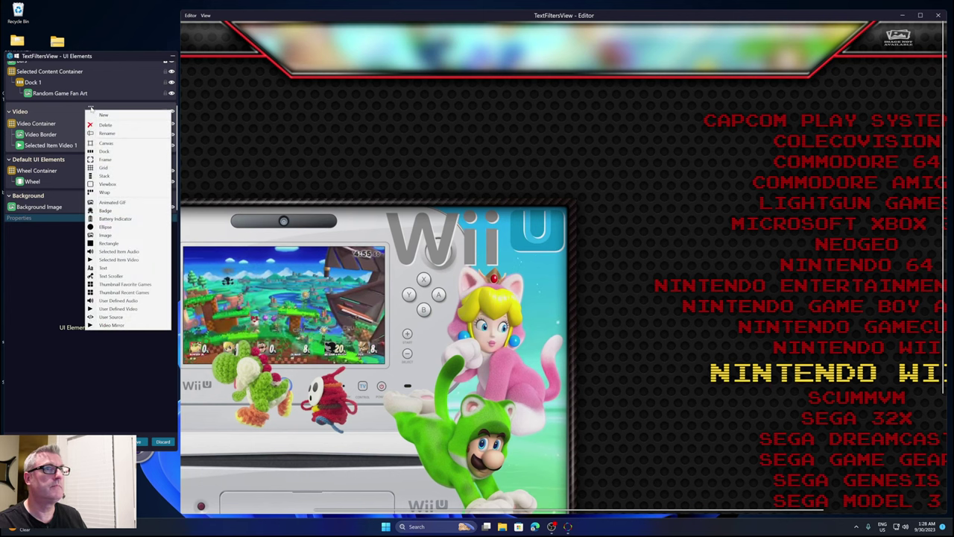
Add an Image element to the Top group and nest it inside Selected Content Container above Dock 1
click(53, 74)
scroll(64, 138, up, 3)
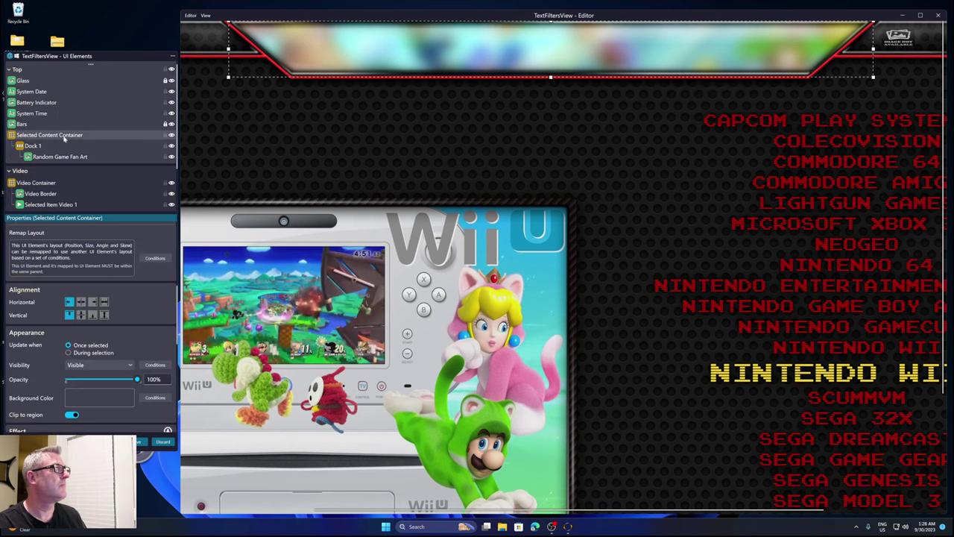
click(91, 65)
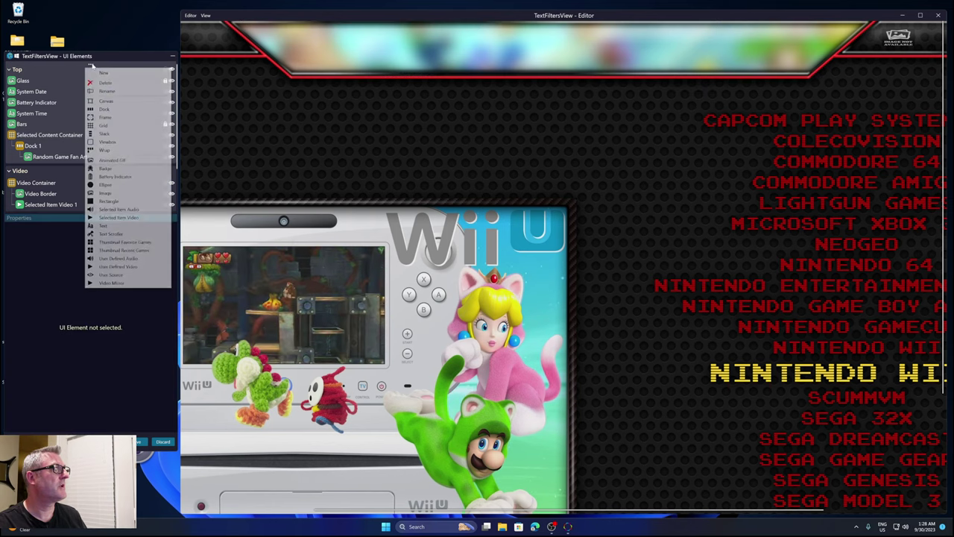
click(105, 194)
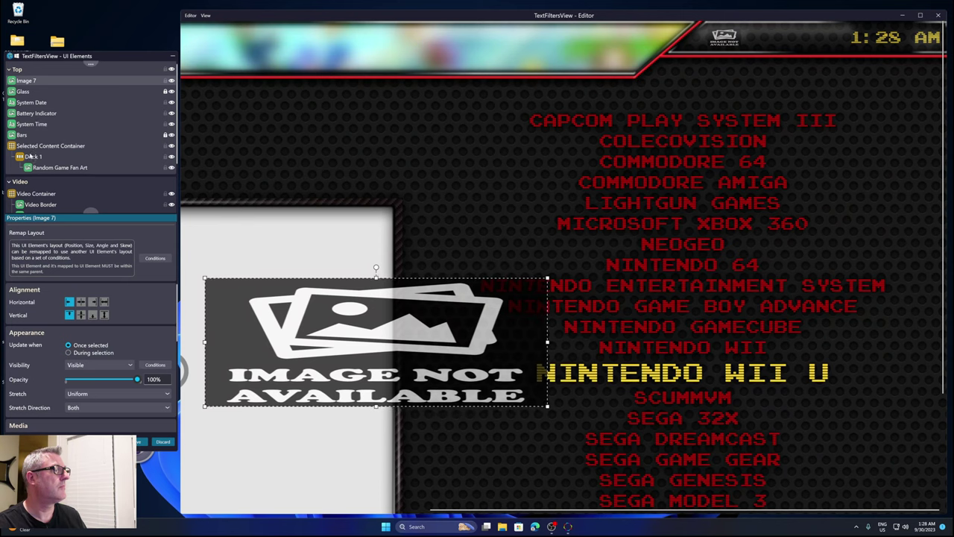
drag(30, 155, 84, 161)
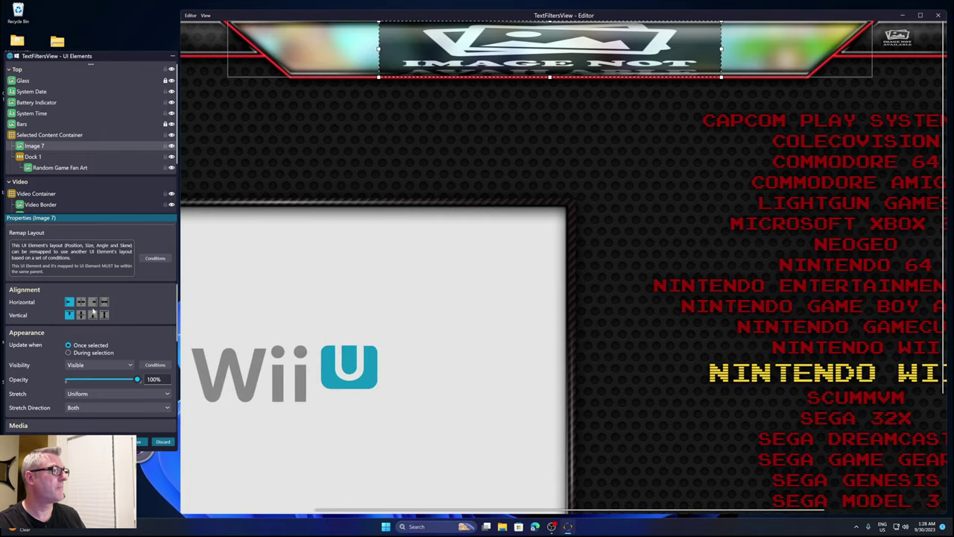
Make the new image fill its parent and rename it Masked Image
scroll(49, 291, up, 5)
click(70, 240)
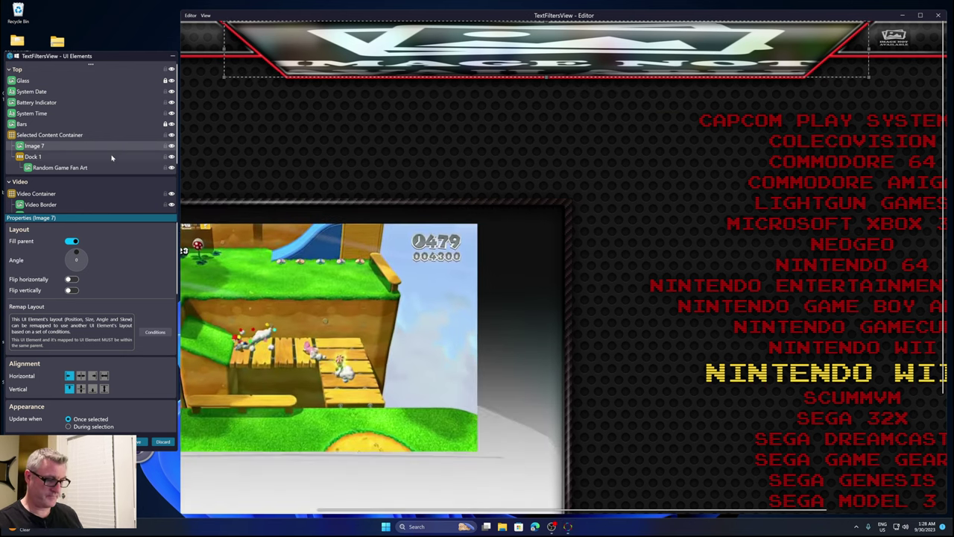
key(F2)
text(Masked I)
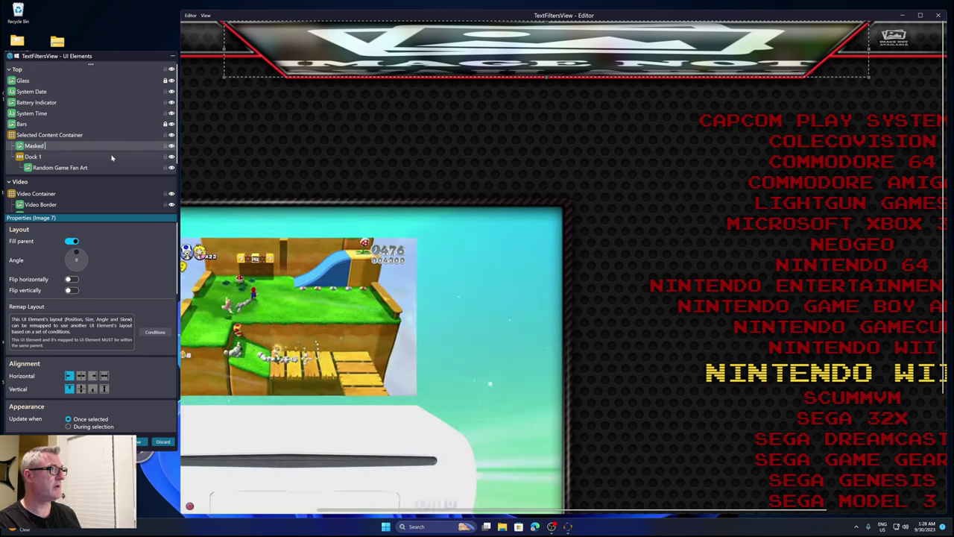
text(mage)
key(Return)
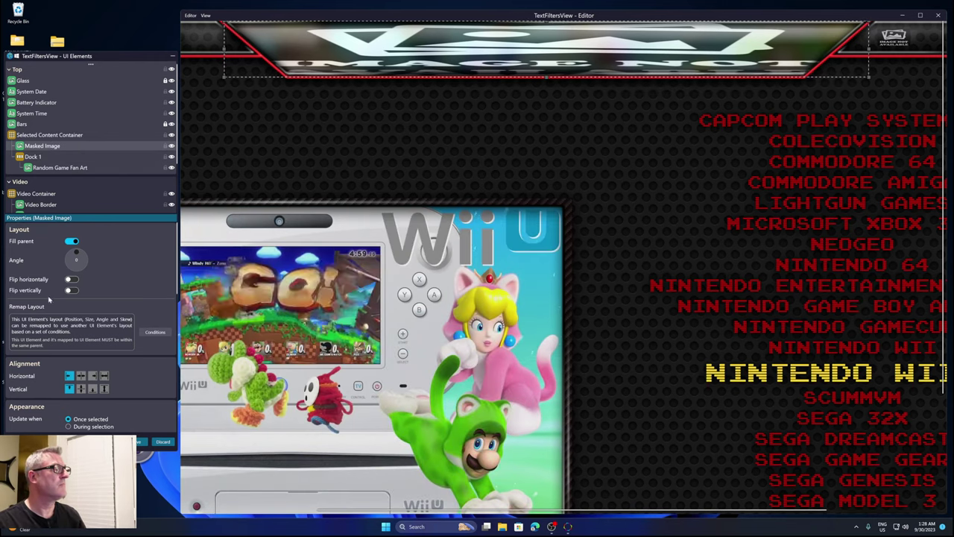
Set the Masked Image element to display MASK.png from the Gfx media folder
scroll(37, 319, down, 1)
scroll(38, 319, down, 2)
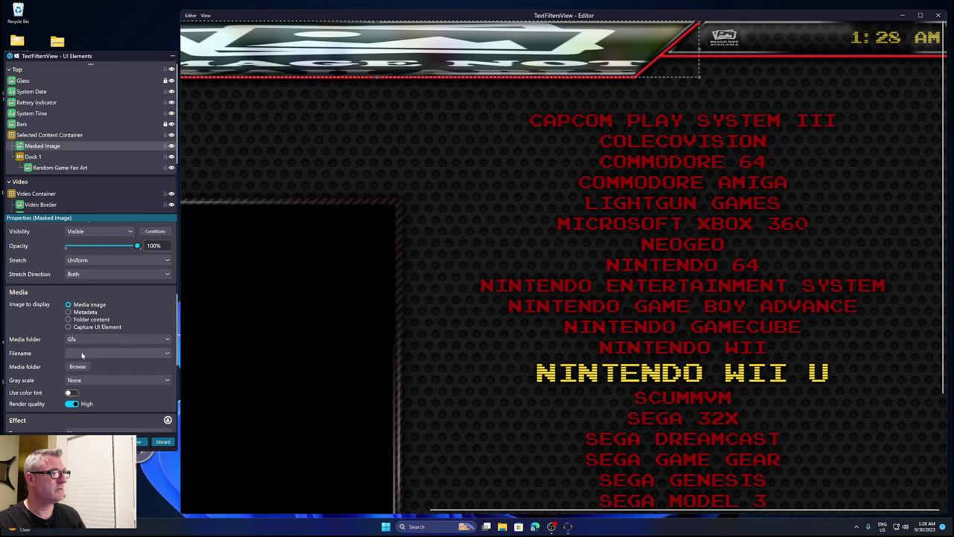
click(83, 354)
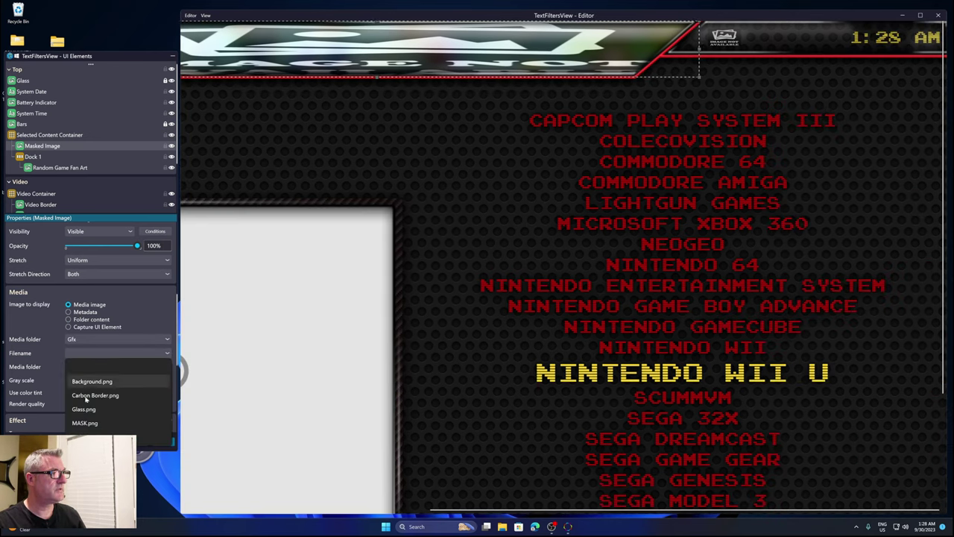
click(82, 422)
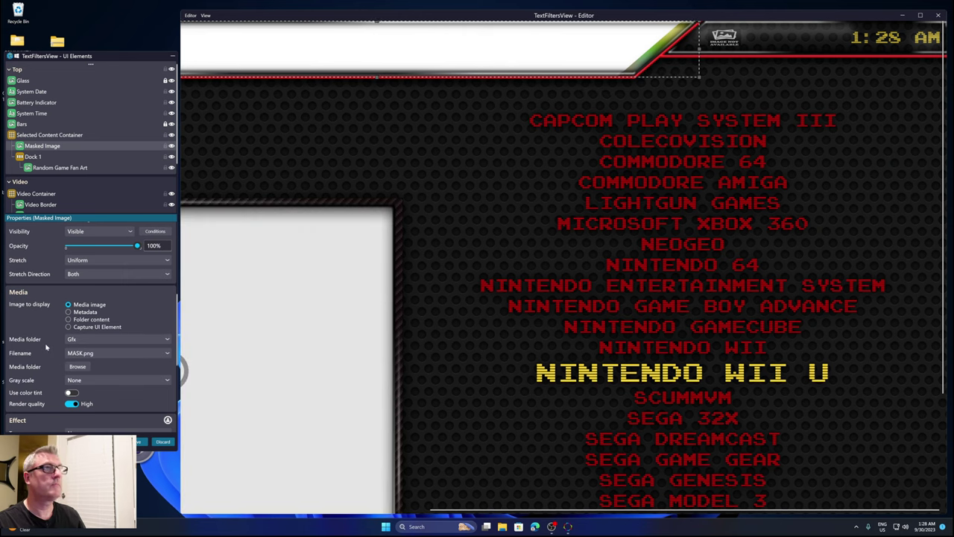
scroll(518, 197, left, 5)
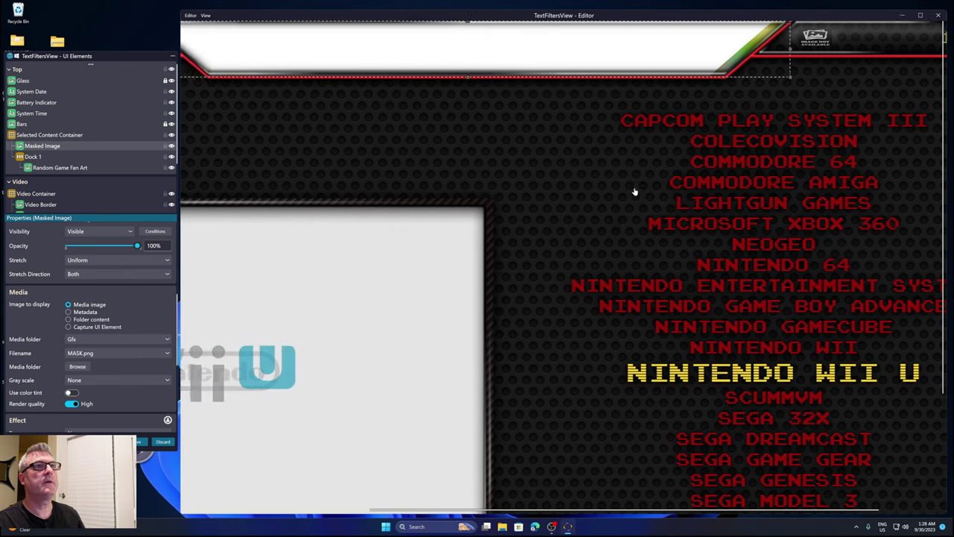
scroll(681, 232, right, 3)
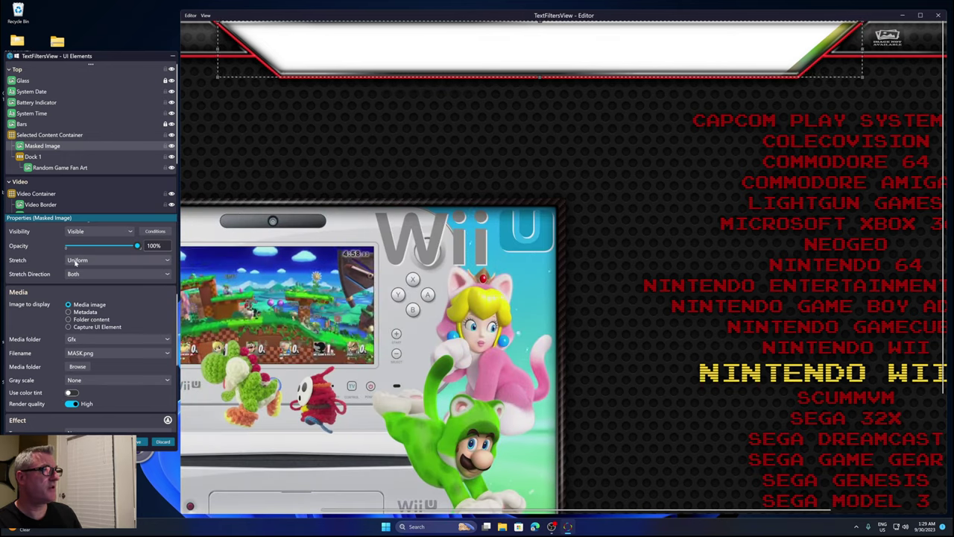
Set the Masked Image's stretch mode to Fill so it covers the whole top bar container
click(75, 260)
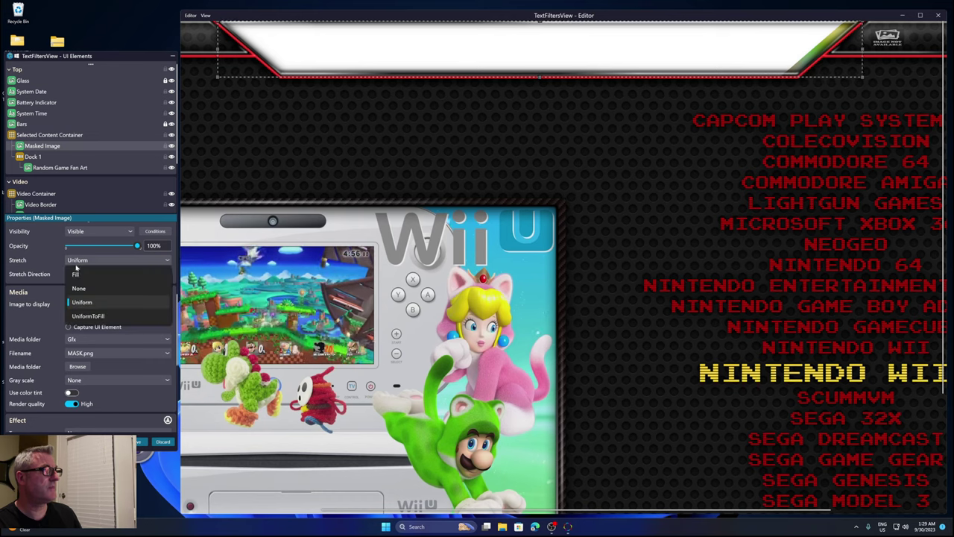
click(74, 274)
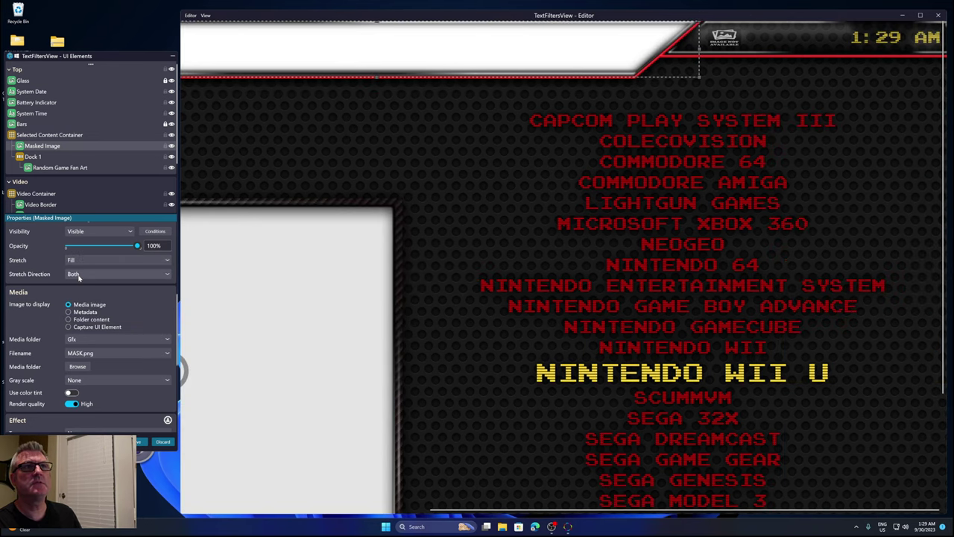
drag(441, 181, 602, 186)
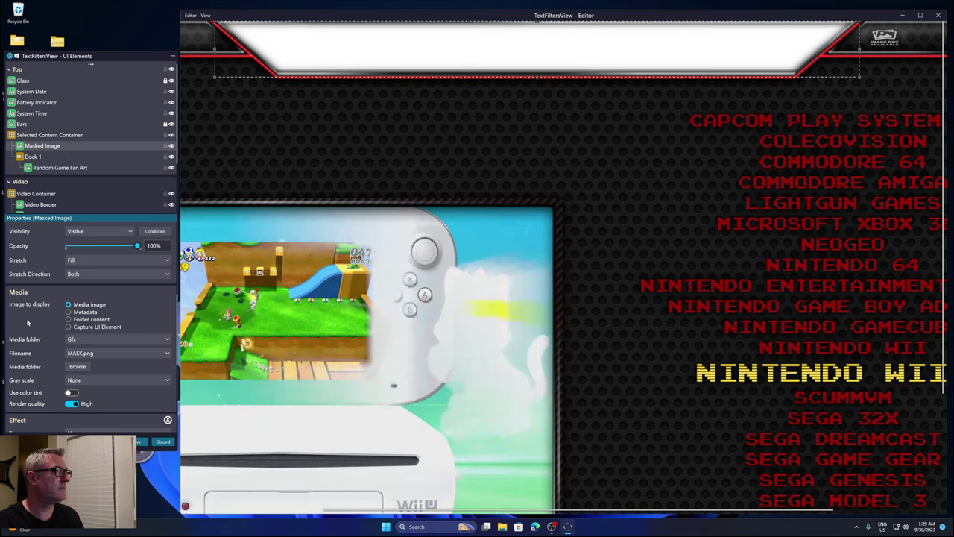
Apply a Monochrome effect to the Masked Image
scroll(27, 323, down, 1)
scroll(27, 323, down, 5)
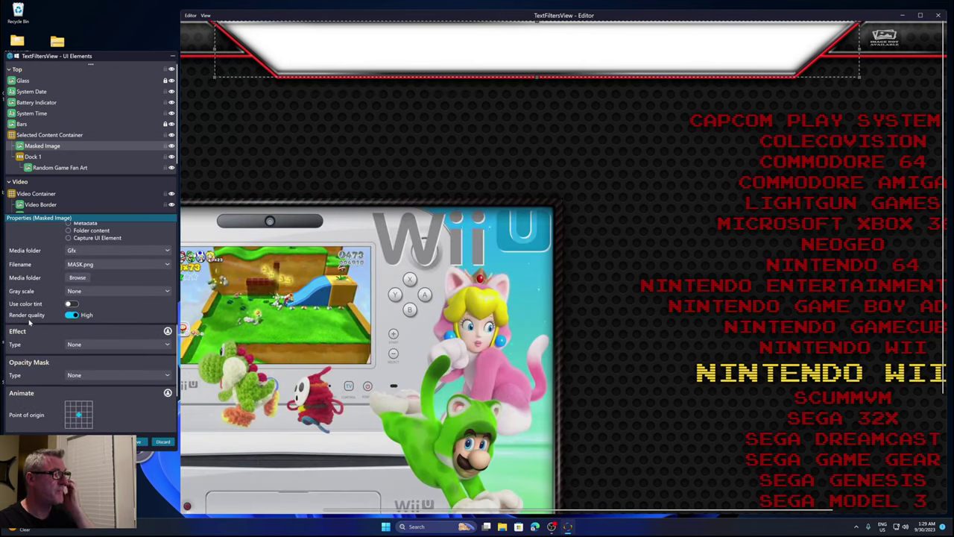
click(82, 345)
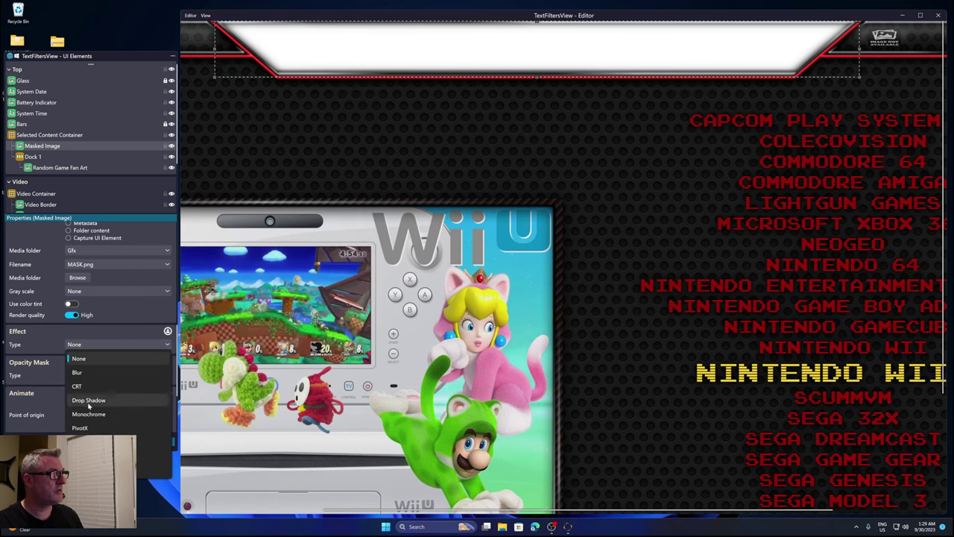
key(Escape)
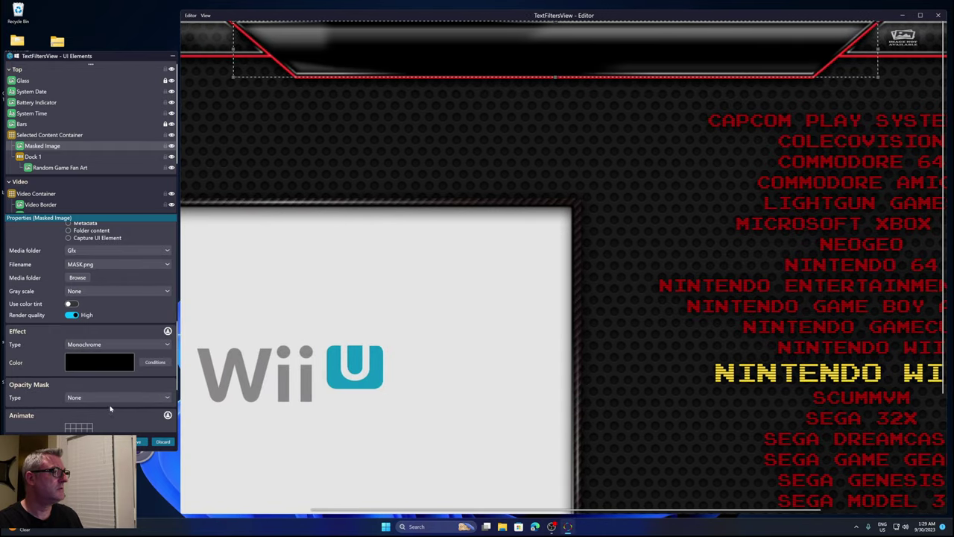
Try to lower the alpha of the Masked Image's black Monochrome effect color
click(120, 369)
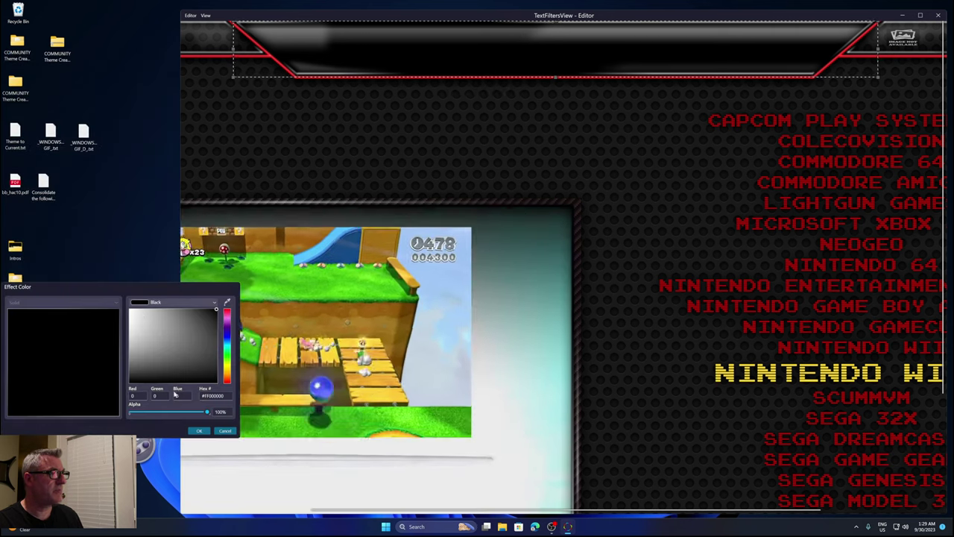
drag(207, 413, 167, 412)
click(199, 430)
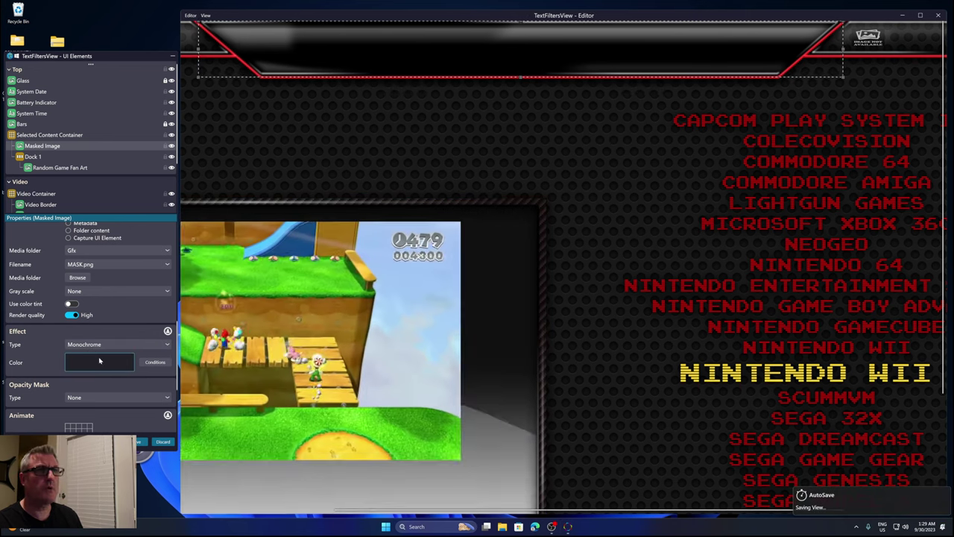
click(101, 364)
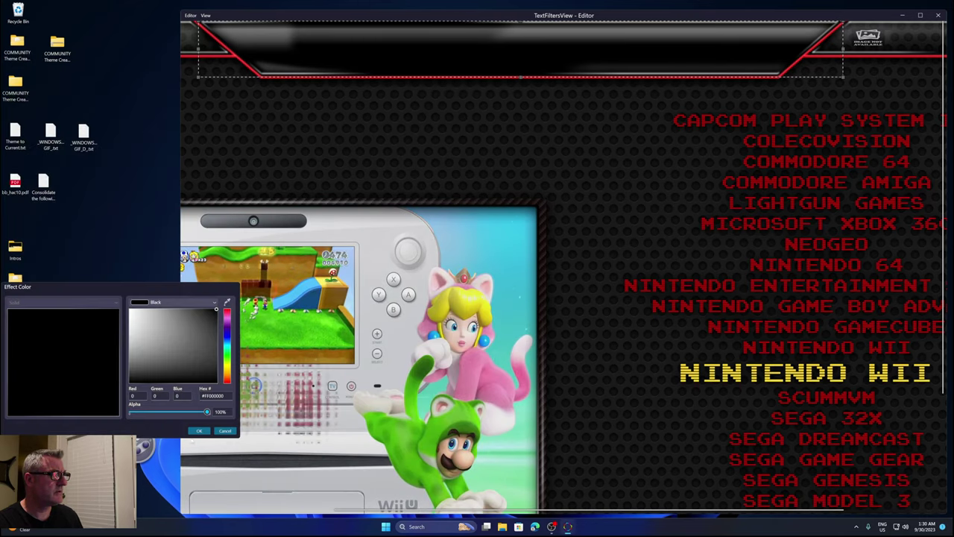
click(199, 431)
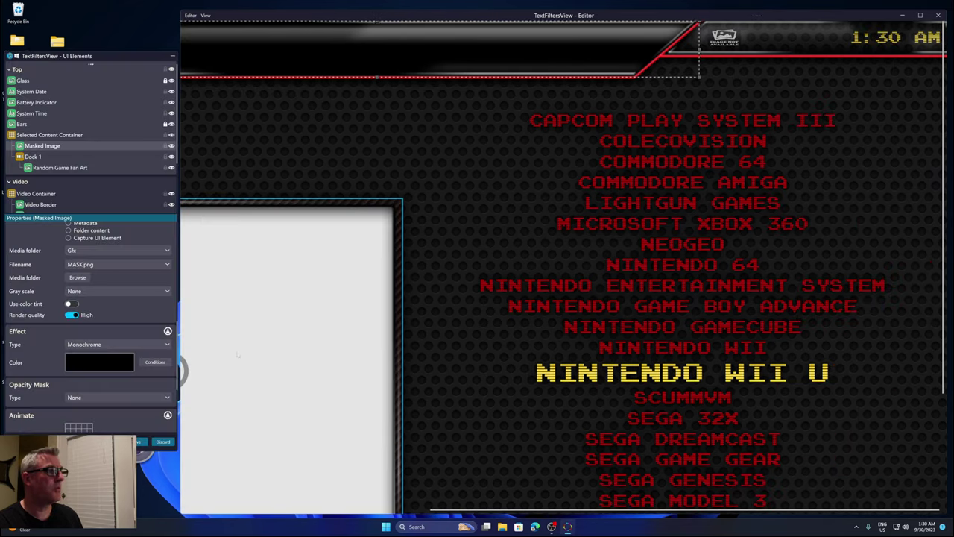
Lower the Masked Image's opacity to about 71%
scroll(33, 256, up, 5)
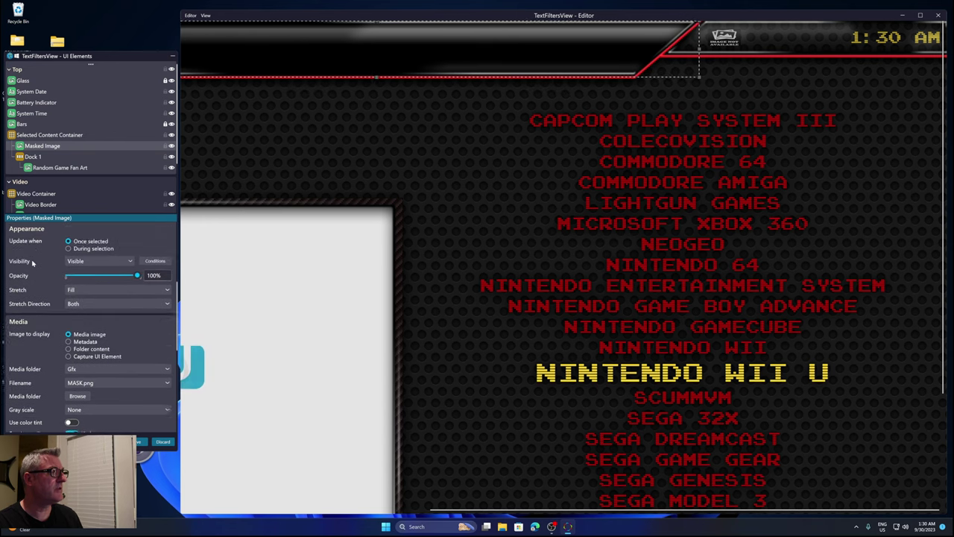
drag(138, 306, 117, 308)
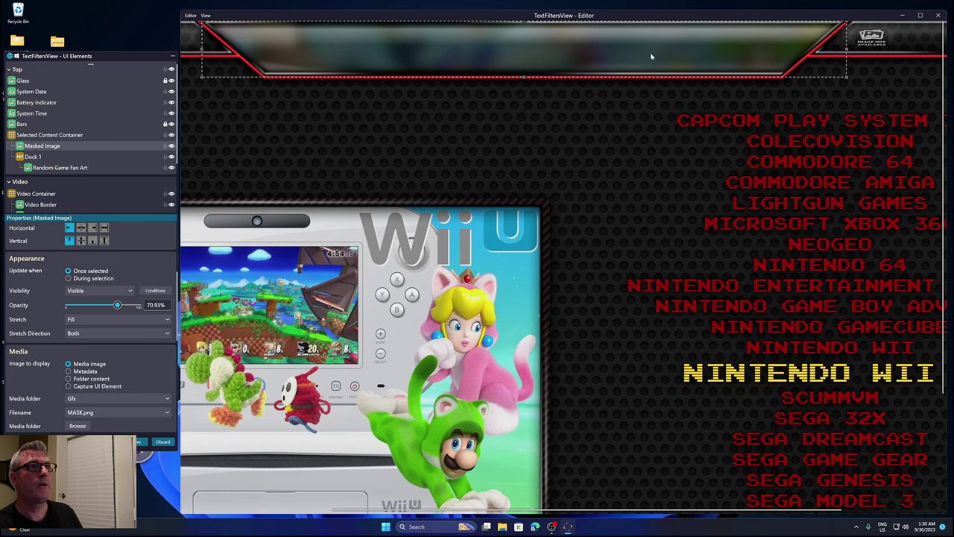
Step through the system list from Nintendo Wii U to Sony PSP and examine the darkened, blurred fan art in the top bar
click(552, 133)
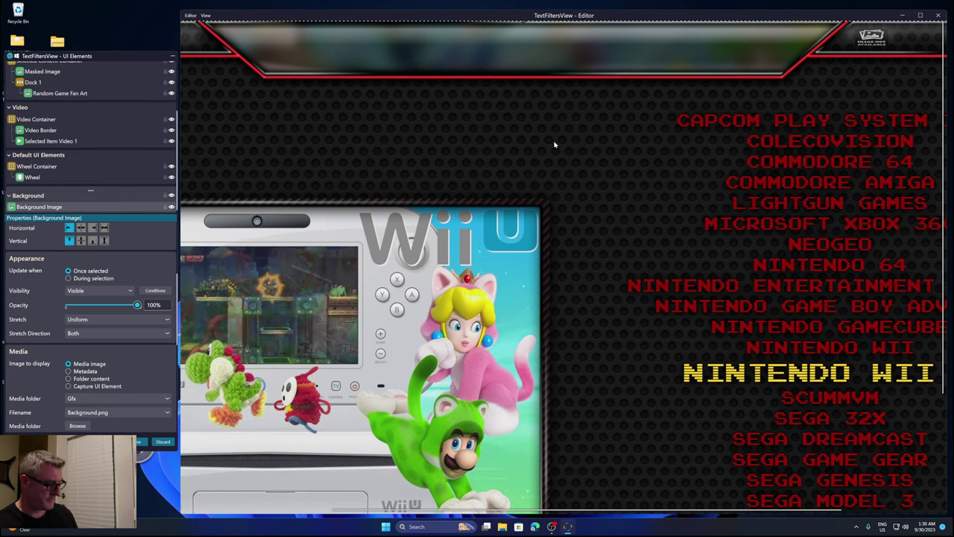
scroll(554, 141, down, 2)
scroll(554, 145, down, 2)
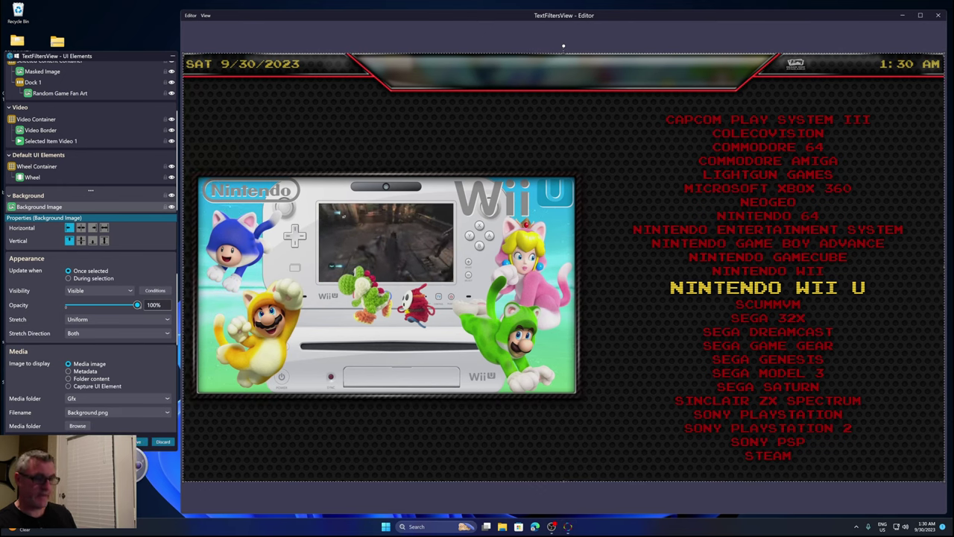
key(Down)
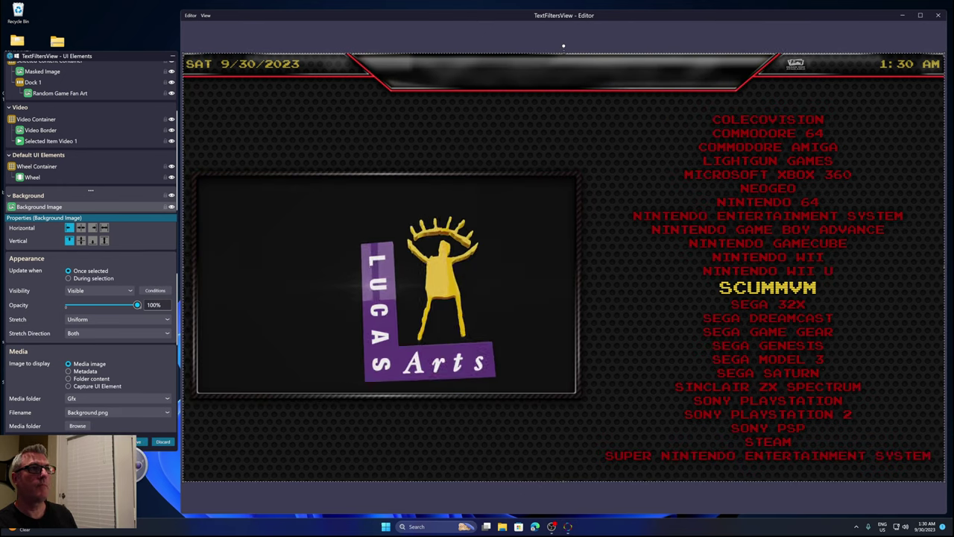
key(Down)
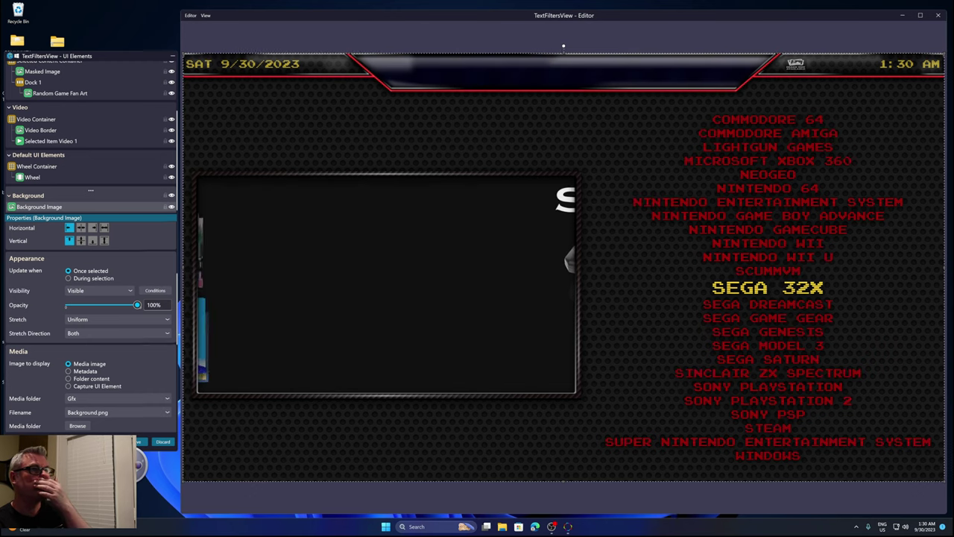
key(Down)
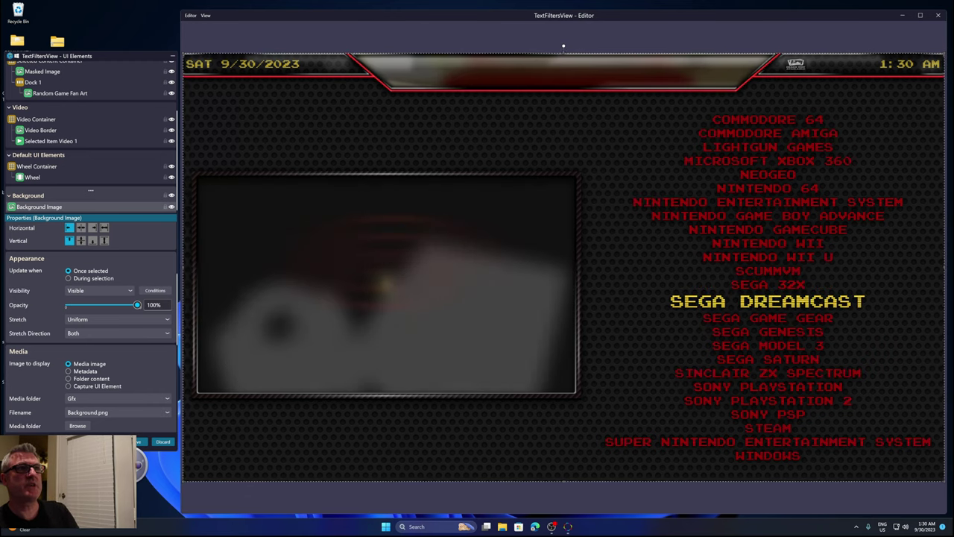
key(Down)
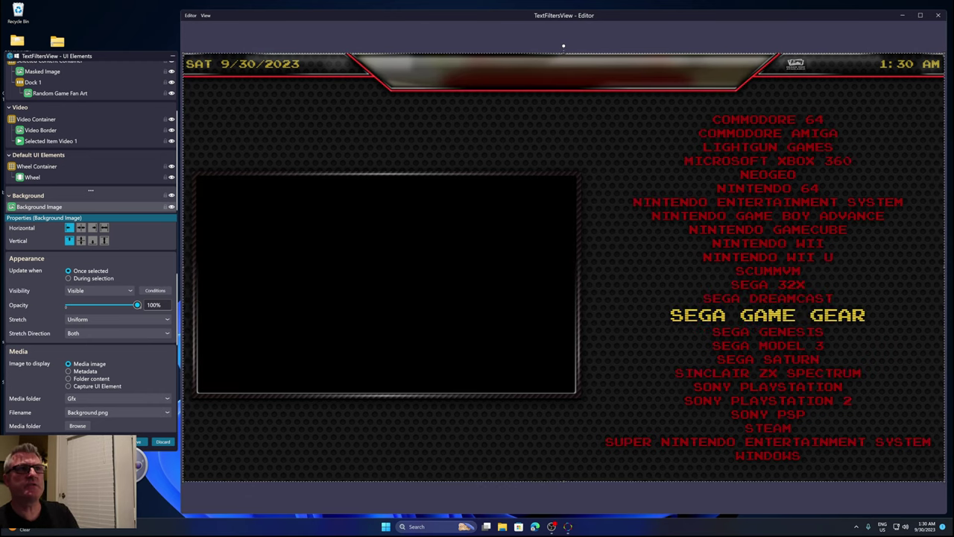
key(Down)
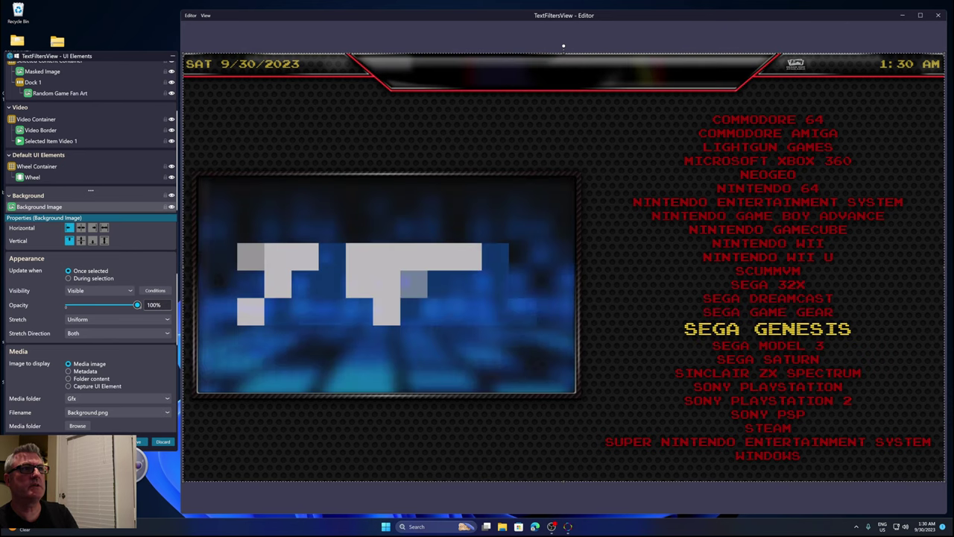
key(Down)
key(Down)
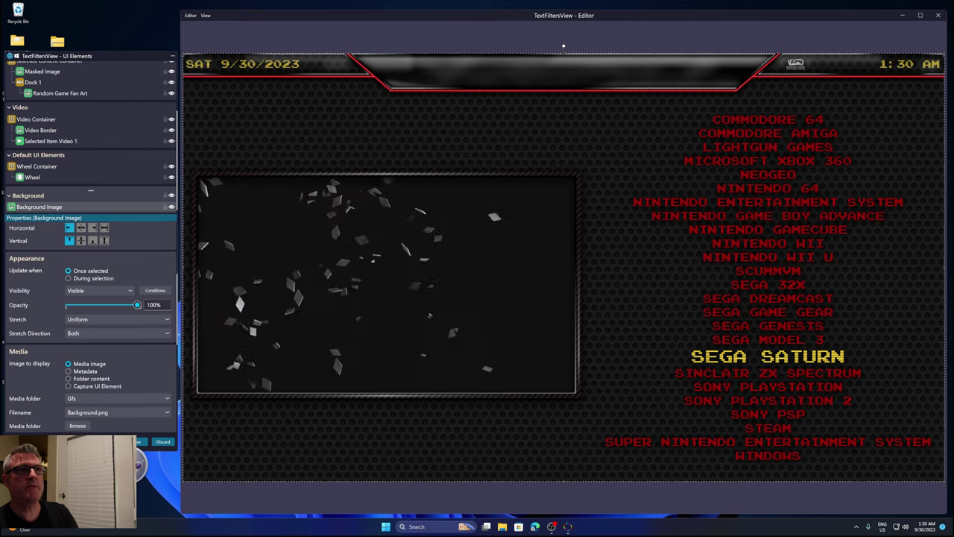
key(Down)
key(Down)
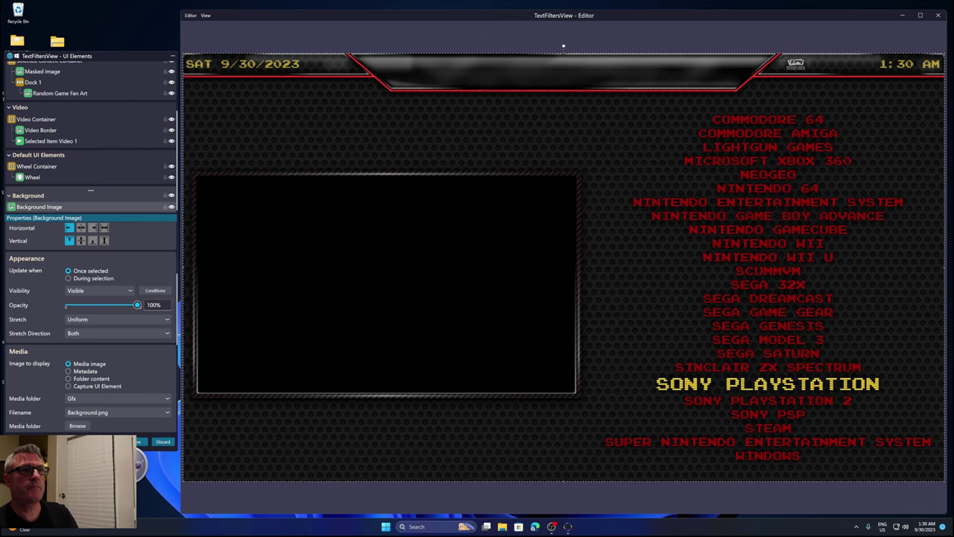
key(Down)
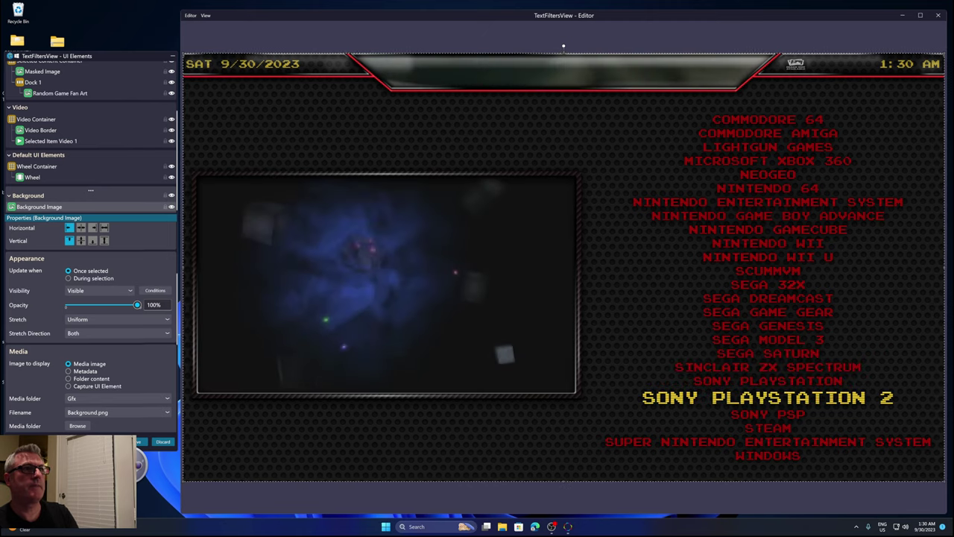
key(Down)
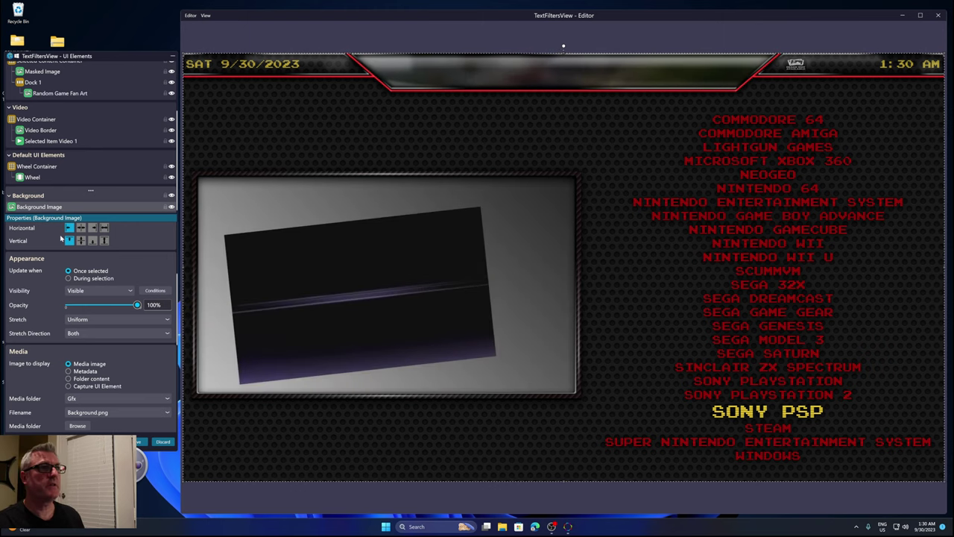
Copy the System Date text, paste it in place, and nest the copy inside Selected Content Container above Masked Image
scroll(112, 134, up, 2)
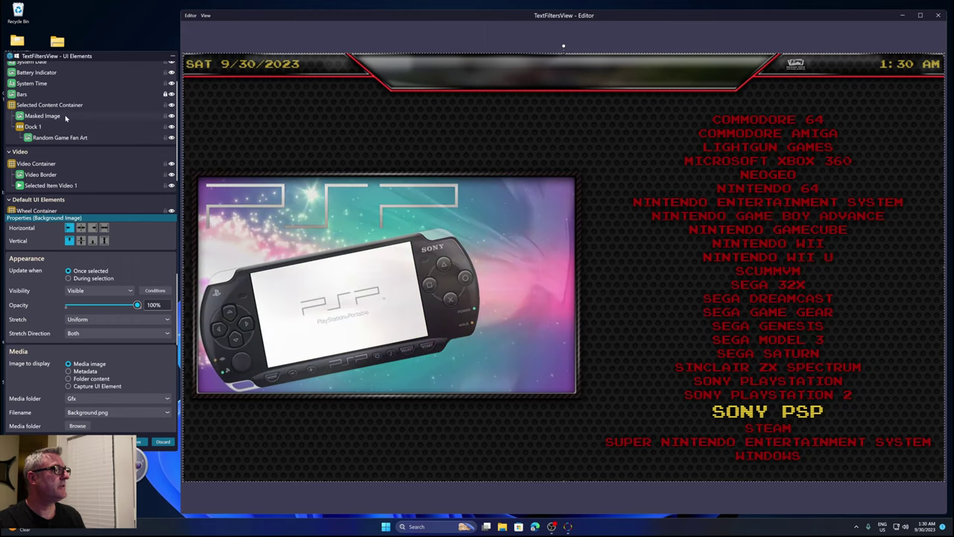
click(62, 119)
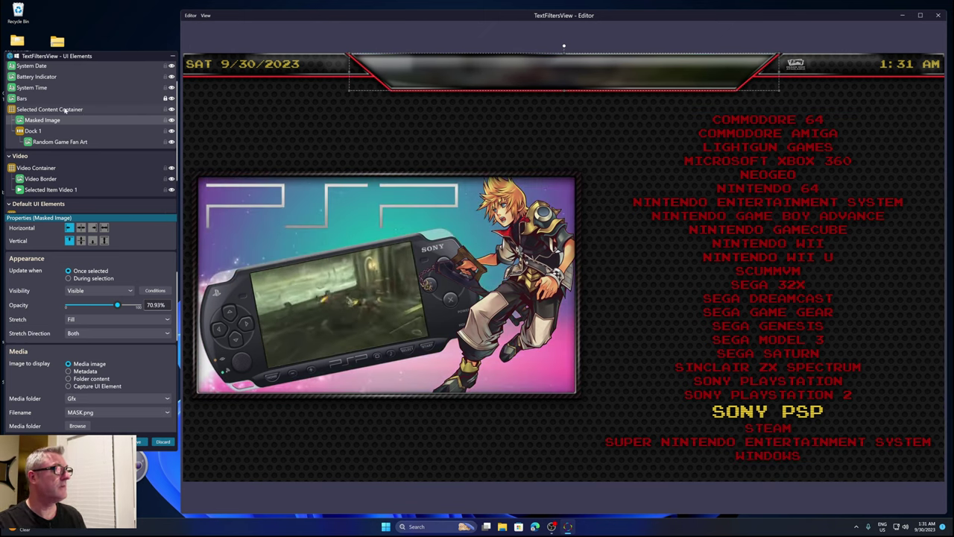
click(250, 66)
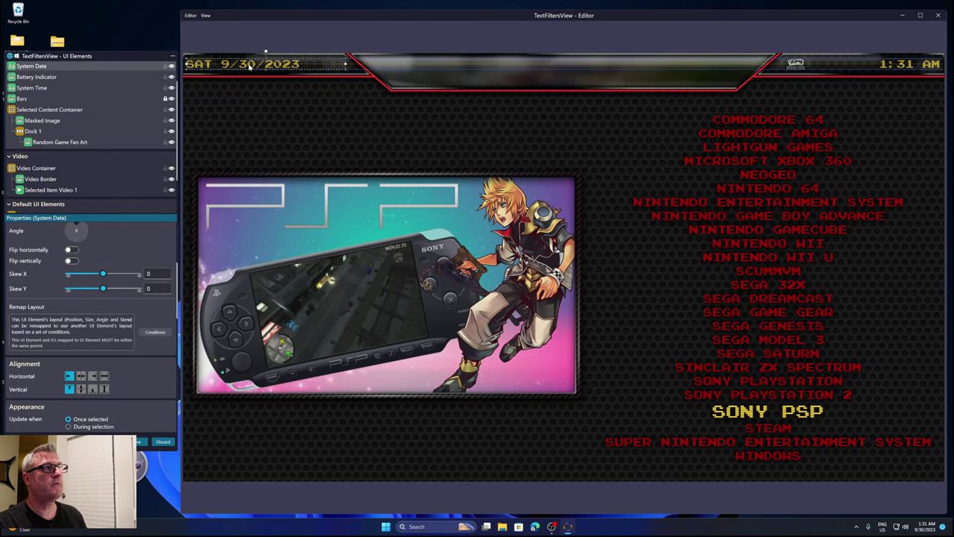
right_click(250, 66)
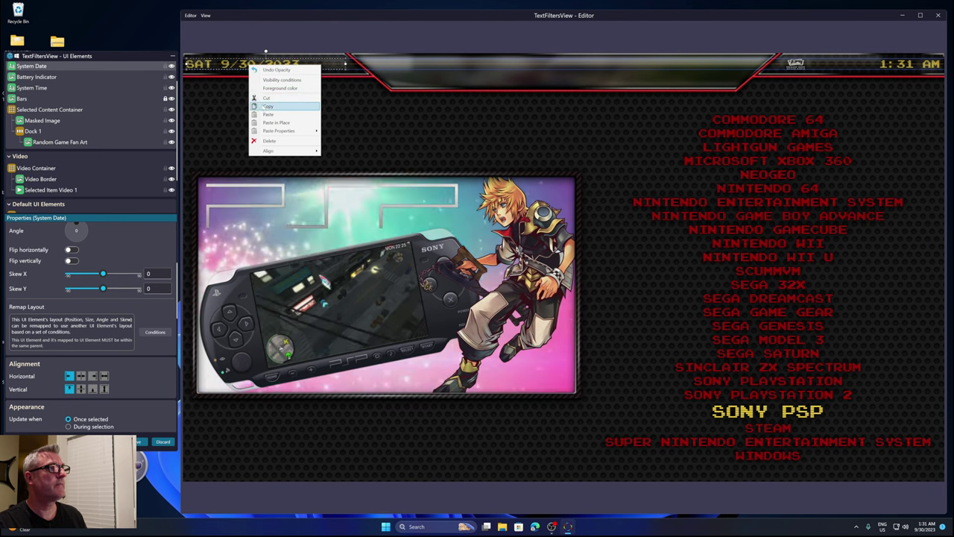
click(217, 105)
right_click(60, 66)
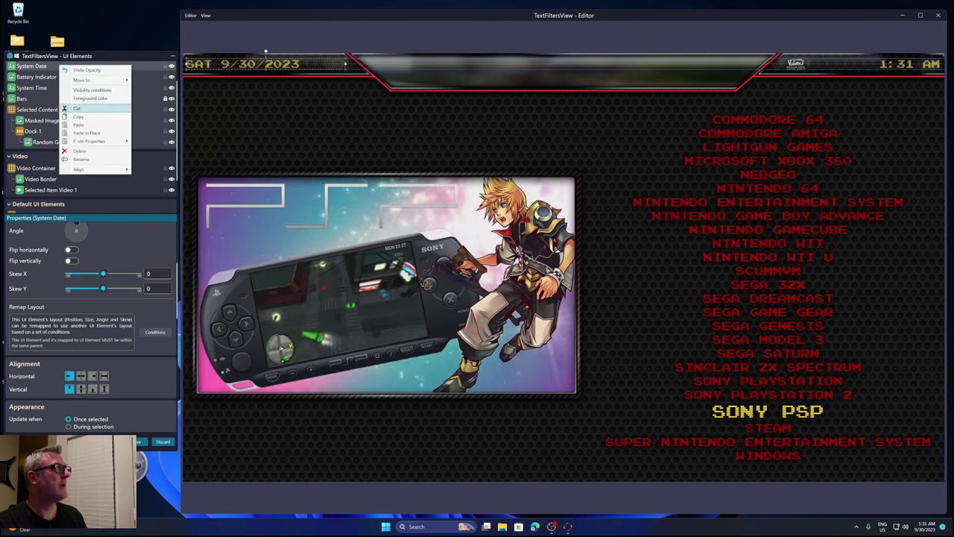
click(44, 168)
scroll(58, 163, up, 1)
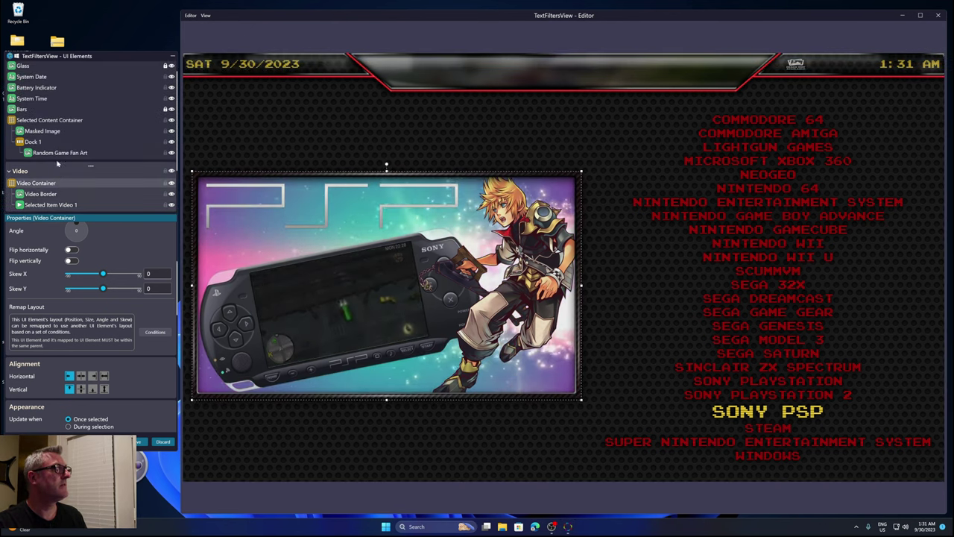
right_click(64, 124)
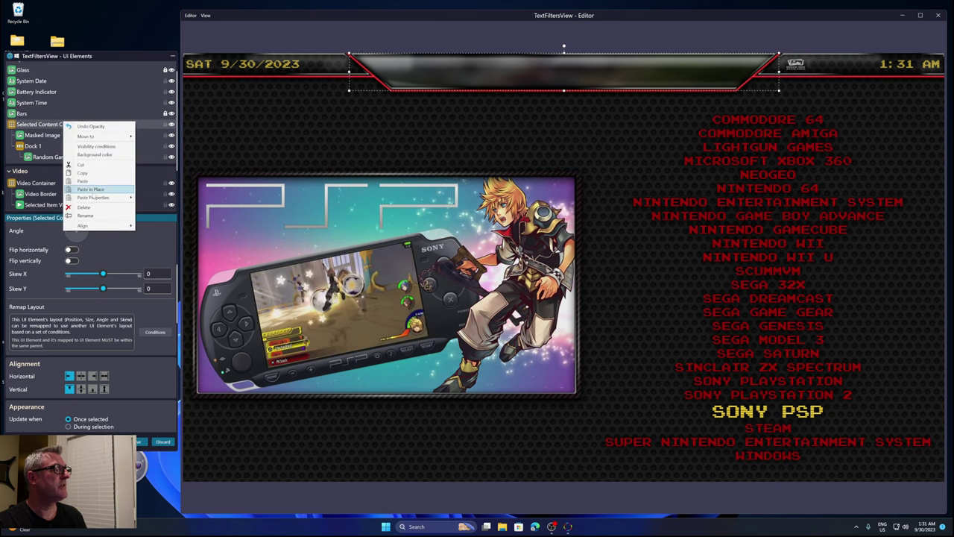
click(91, 190)
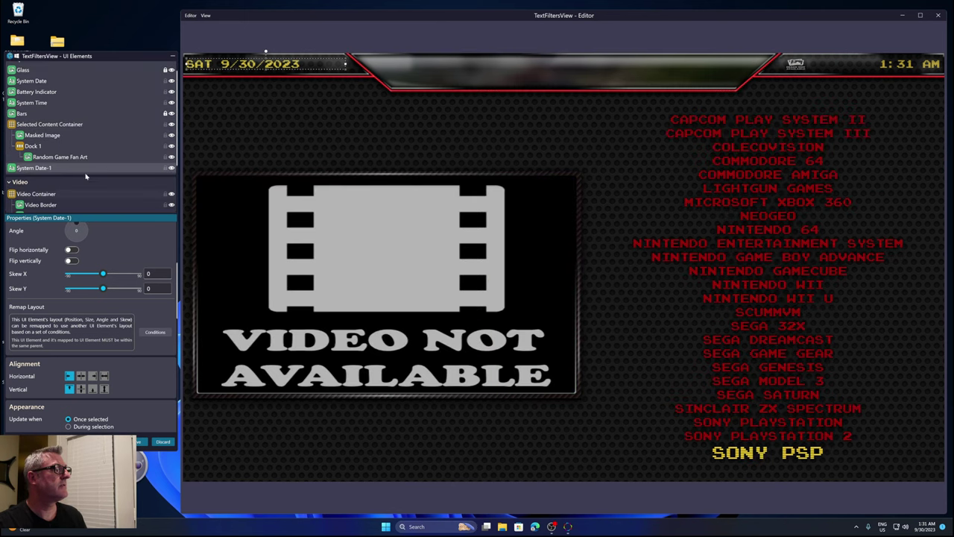
drag(34, 168, 21, 135)
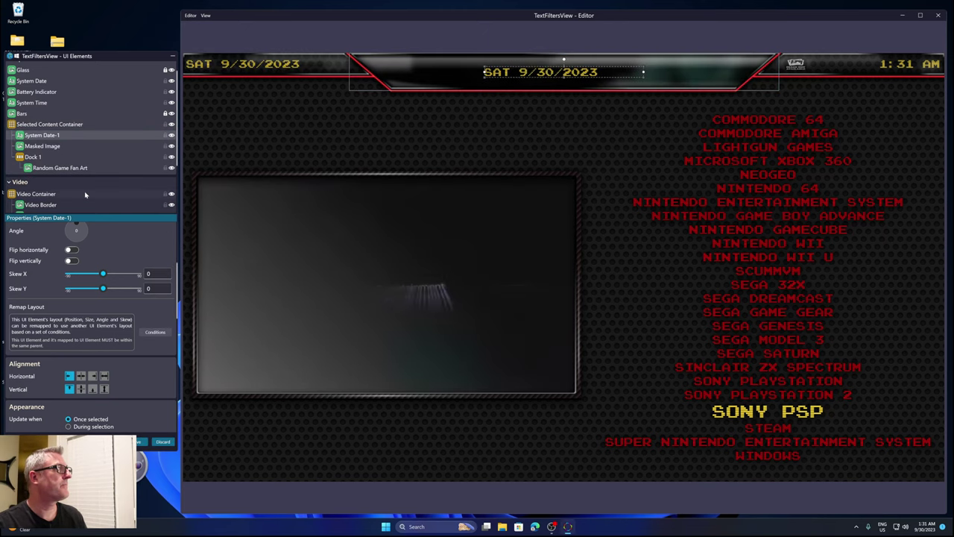
Rename the System Date-1 copy with a name beginning "Selected Item N"
double_click(67, 137)
text(Se)
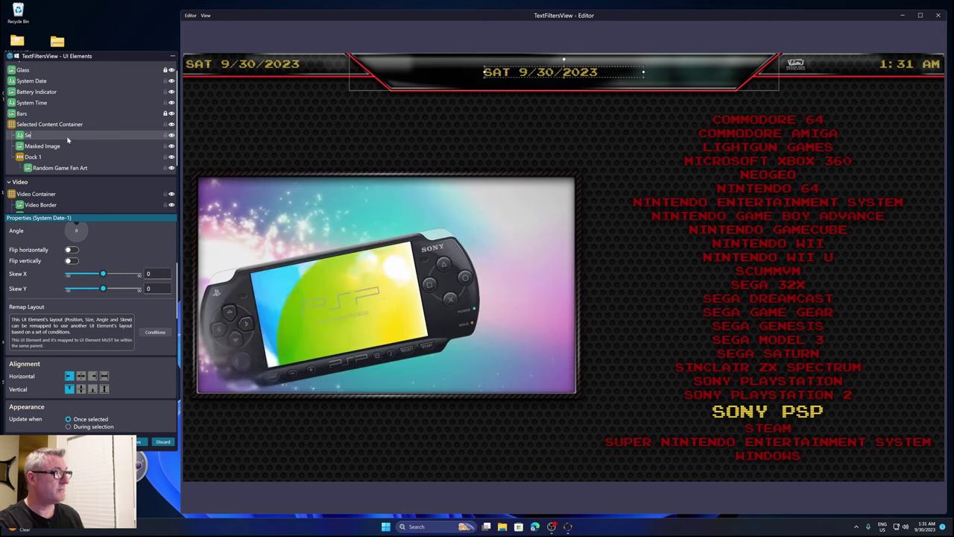
text(lecte)
key(BackSpace)
key(BackSpace)
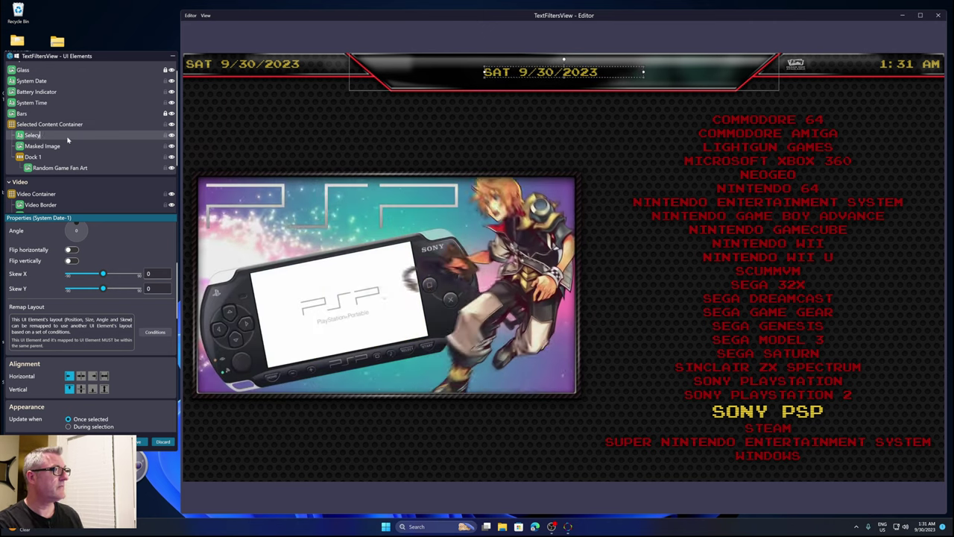
text(ed Item N)
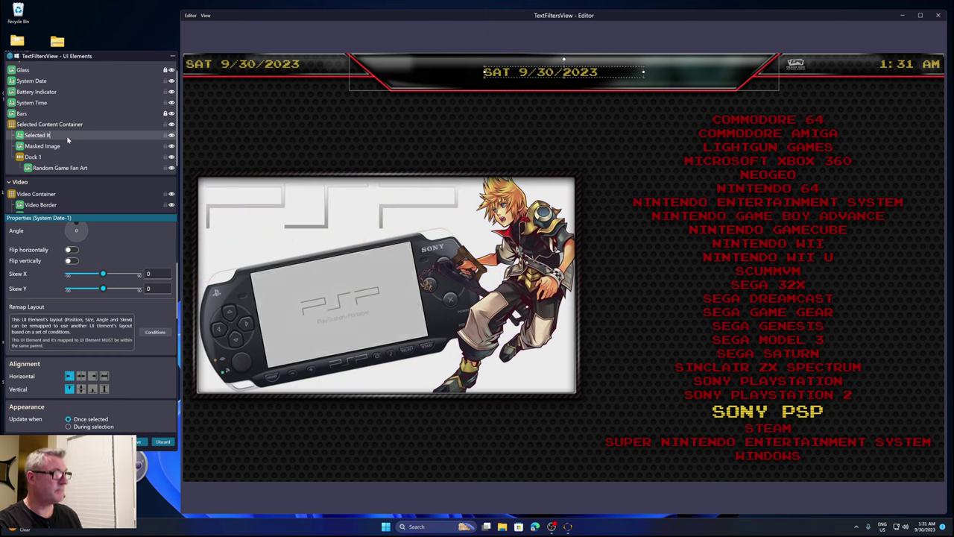